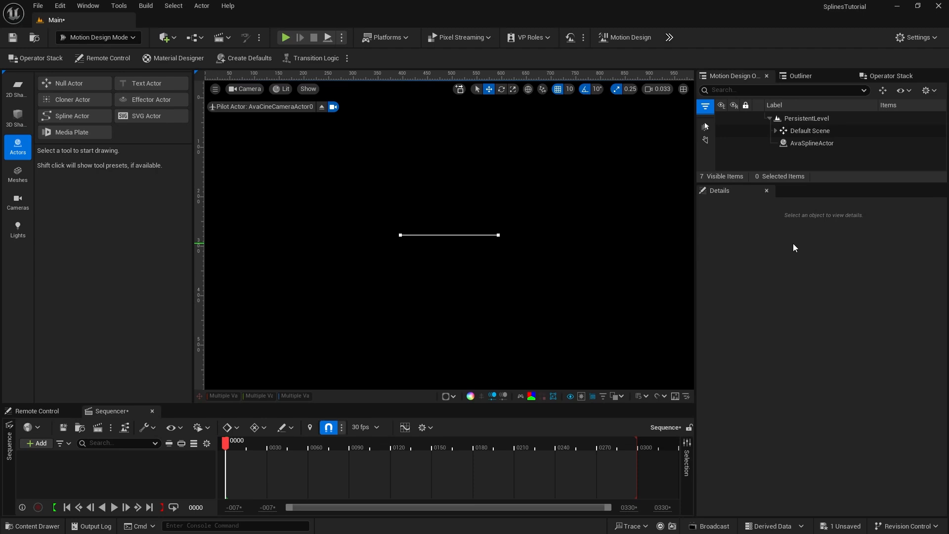
Step: Delete the existing AvaSplineActor, add a new Spline Actor to the scene, and select it
click(785, 143)
key(Delete)
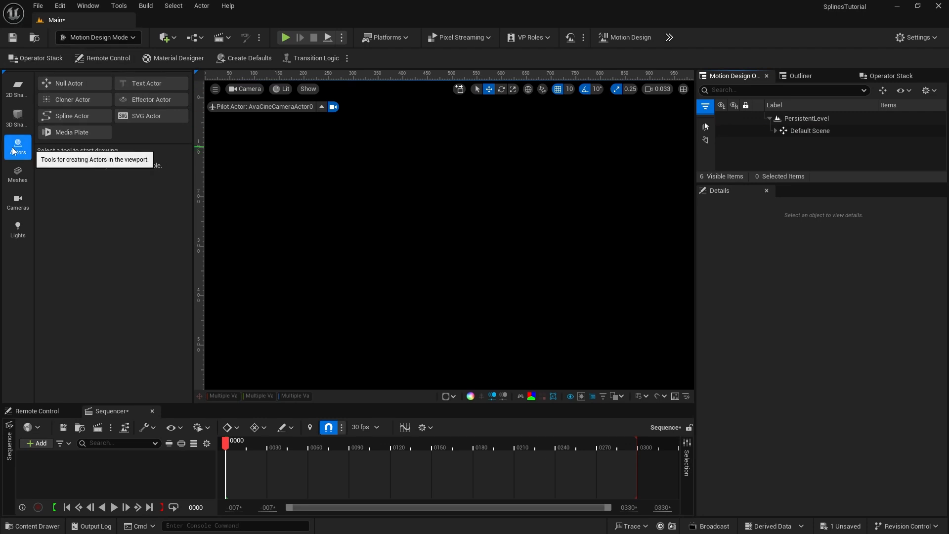
click(71, 115)
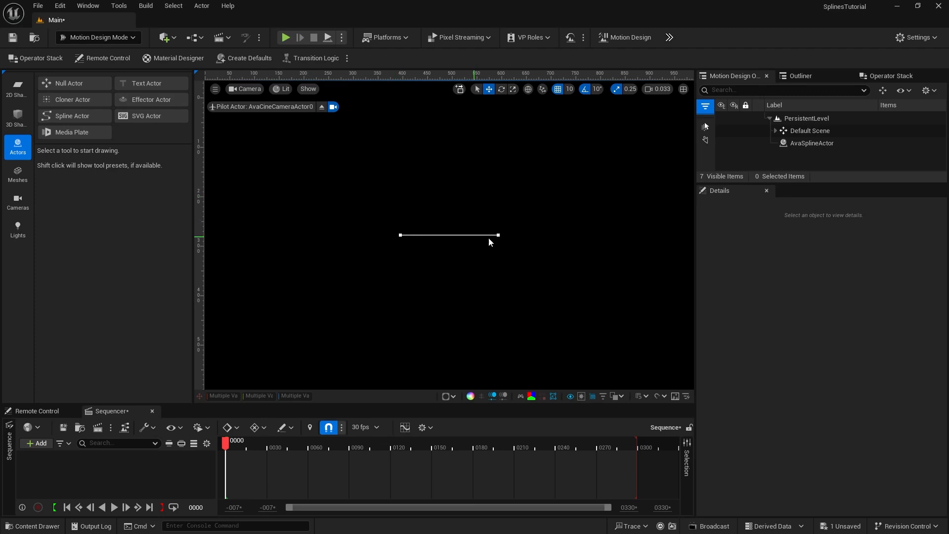
click(782, 144)
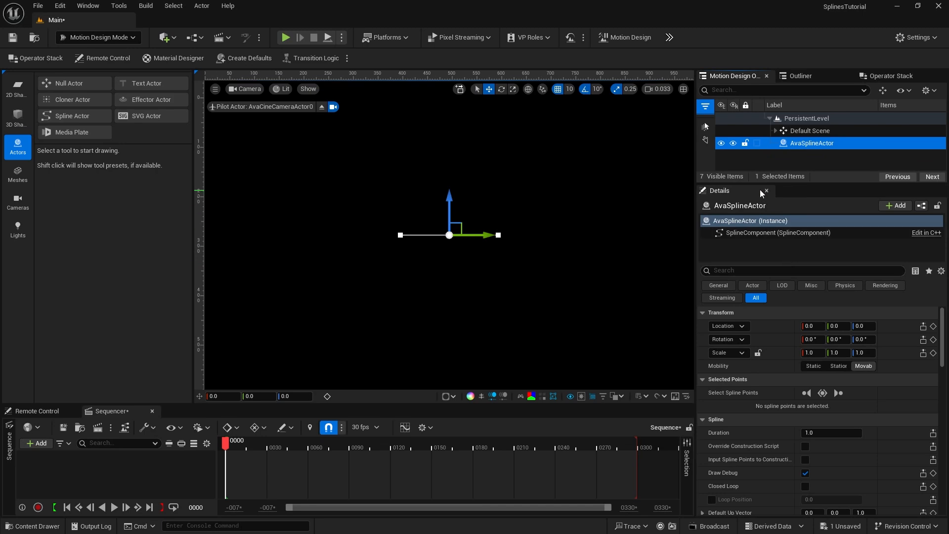
drag(760, 190, 755, 186)
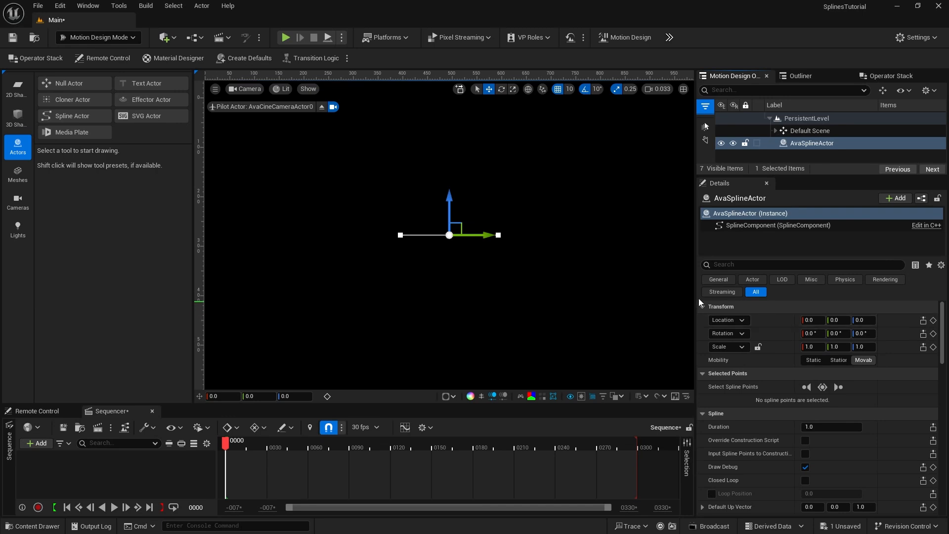
Step: Try moving the spline's first end point and its tangent handle, then undo the changes and deselect the spline
click(401, 235)
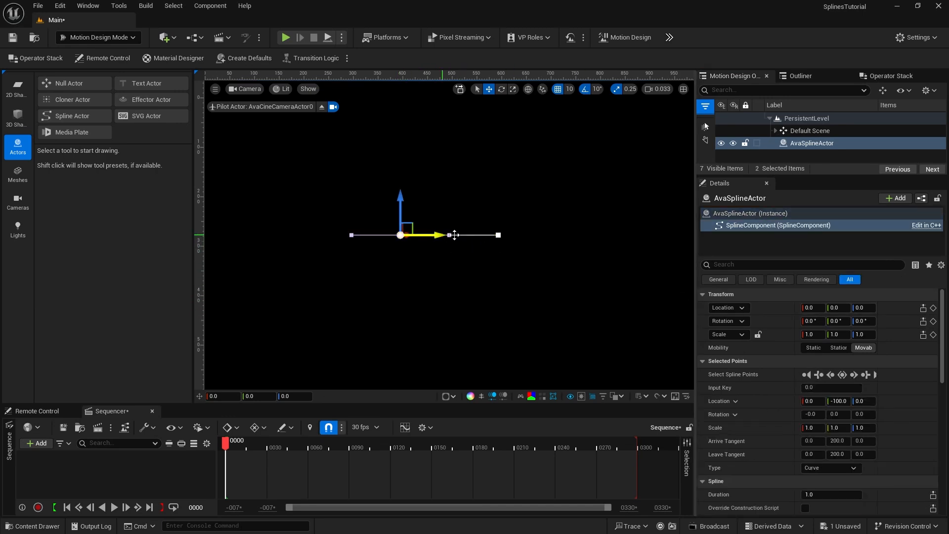
click(496, 235)
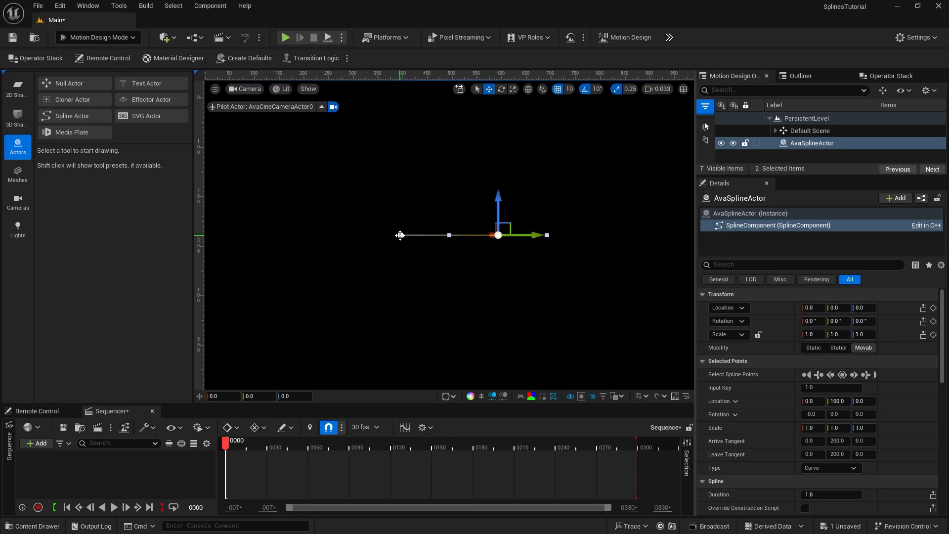
click(400, 235)
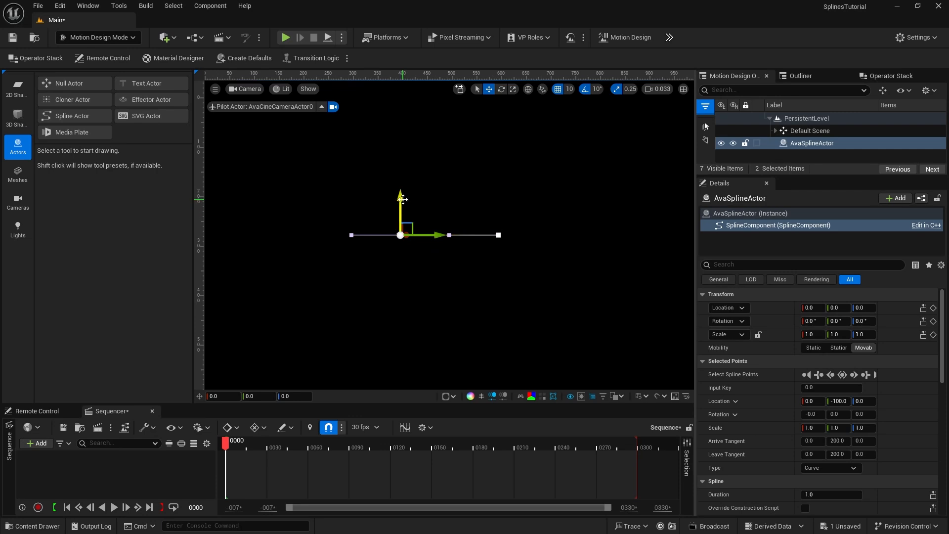
mouse_move(401, 198)
mouse_down()
mouse_move(404, 165)
mouse_move(404, 197)
mouse_up()
click(351, 235)
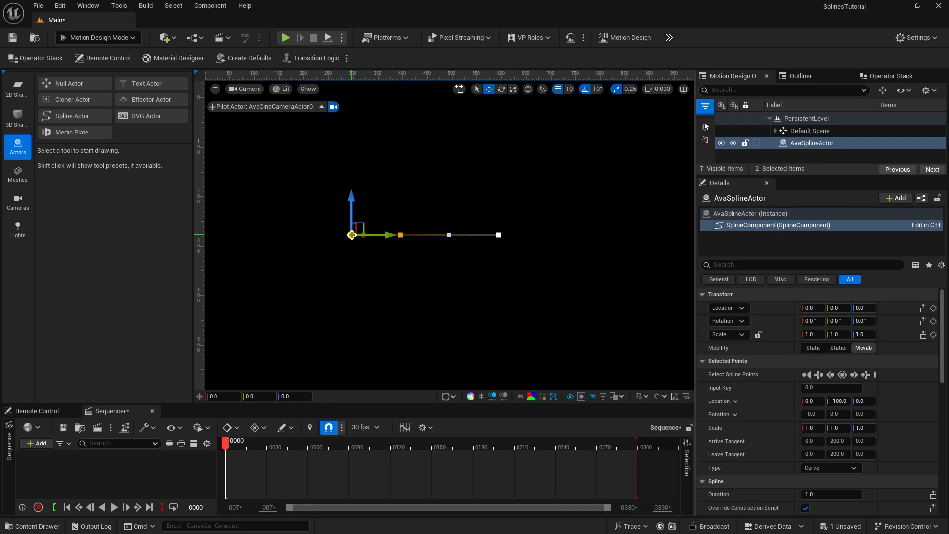
drag(356, 226, 409, 148)
key(ctrl+z)
key(ctrl+z)
click(436, 191)
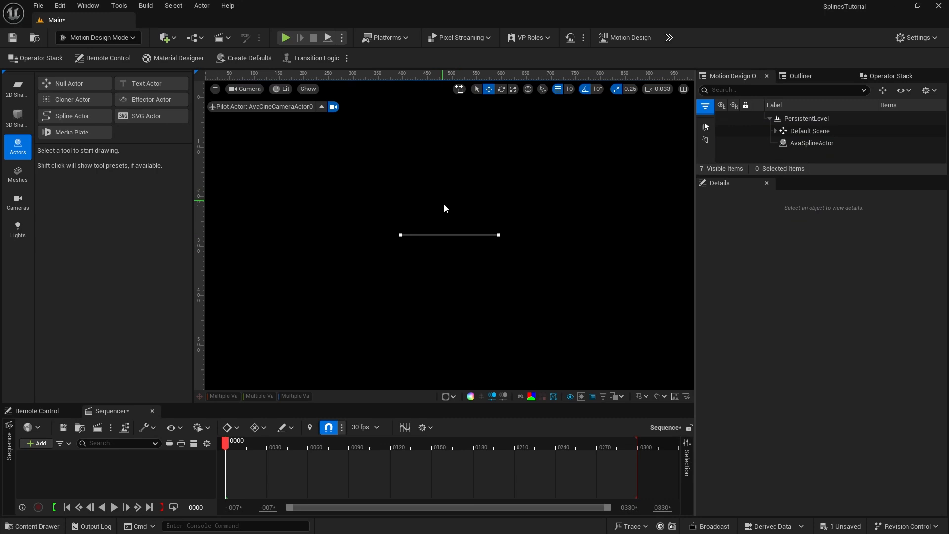
Step: Add a spline point in the middle of the line and set its Y location to 0
click(449, 235)
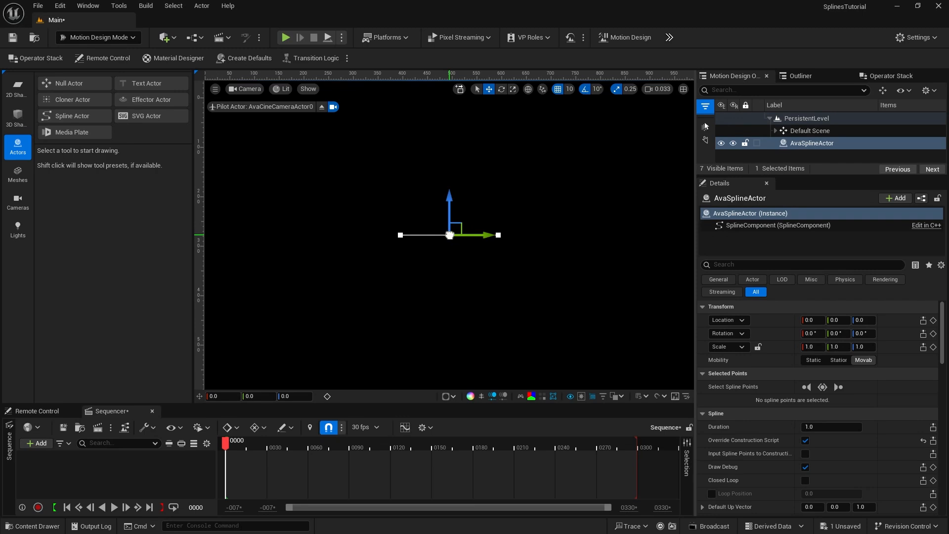
right_click(449, 235)
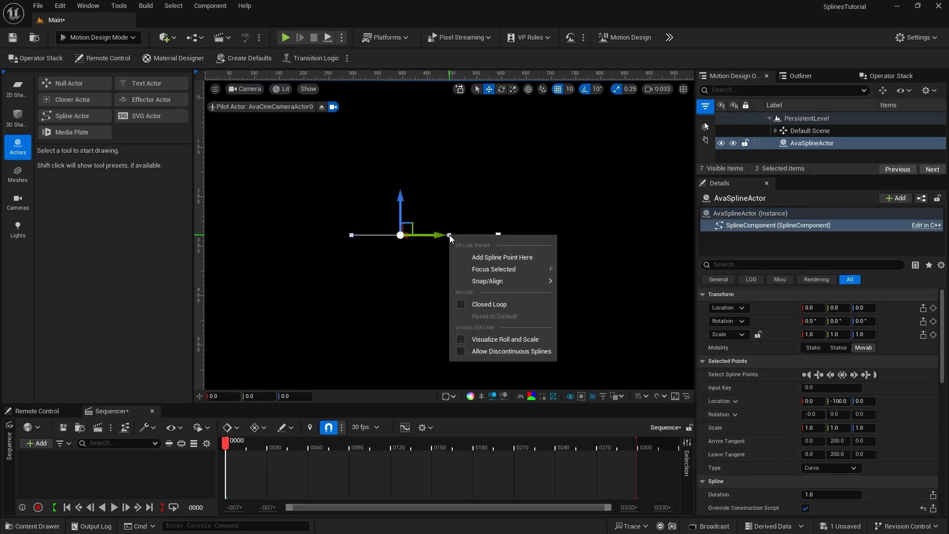
click(483, 257)
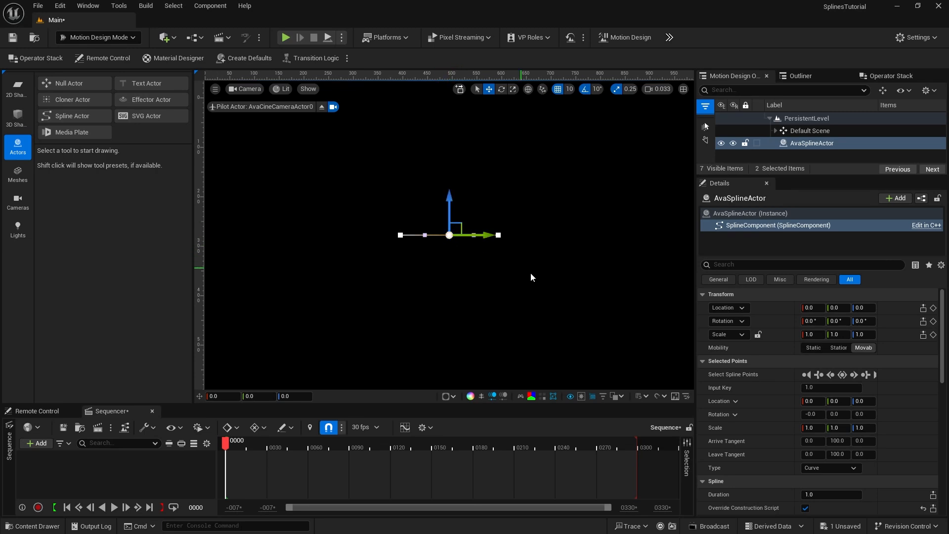
mouse_move(836, 403)
mouse_down()
mouse_move(844, 402)
mouse_move(825, 402)
mouse_move(833, 402)
mouse_up()
click(840, 403)
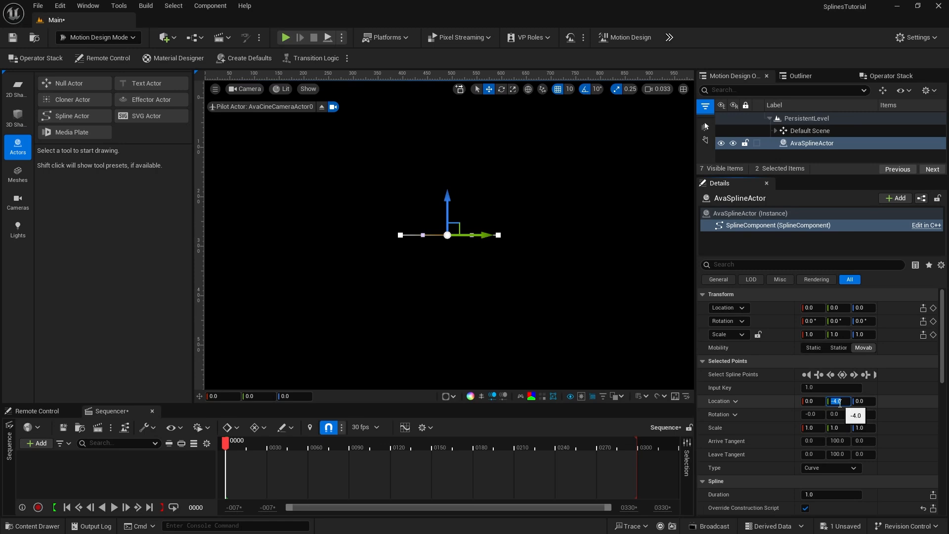
text(0)
key(Return)
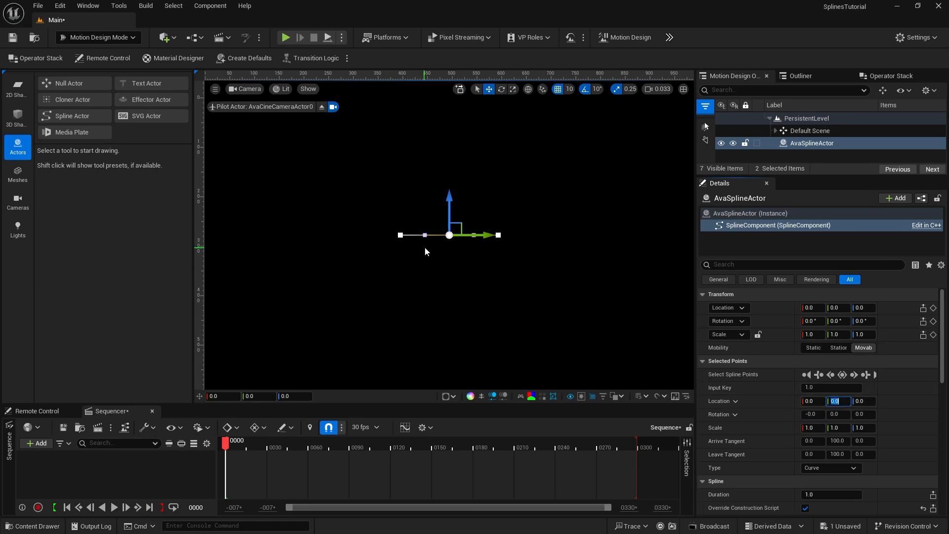
click(480, 254)
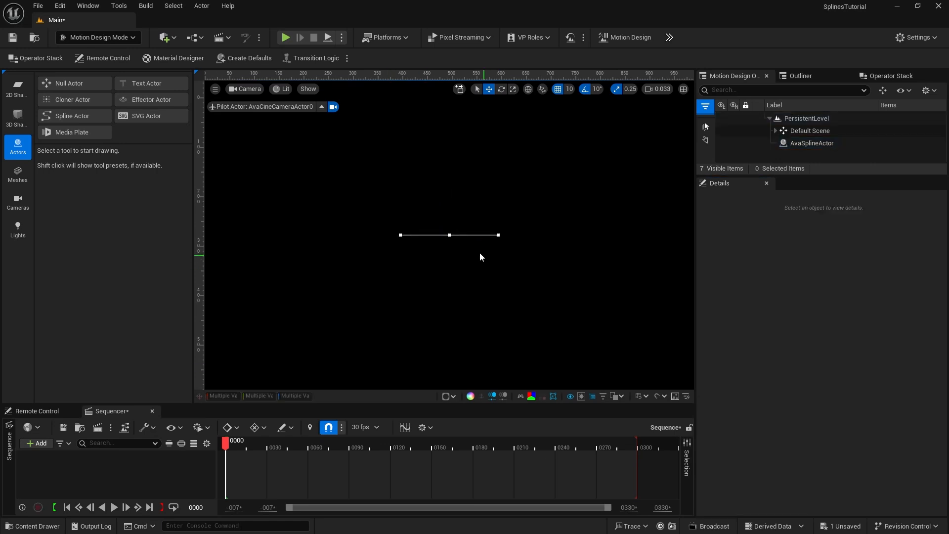
Step: Delete both end points of the spline, leaving only the middle point
click(498, 235)
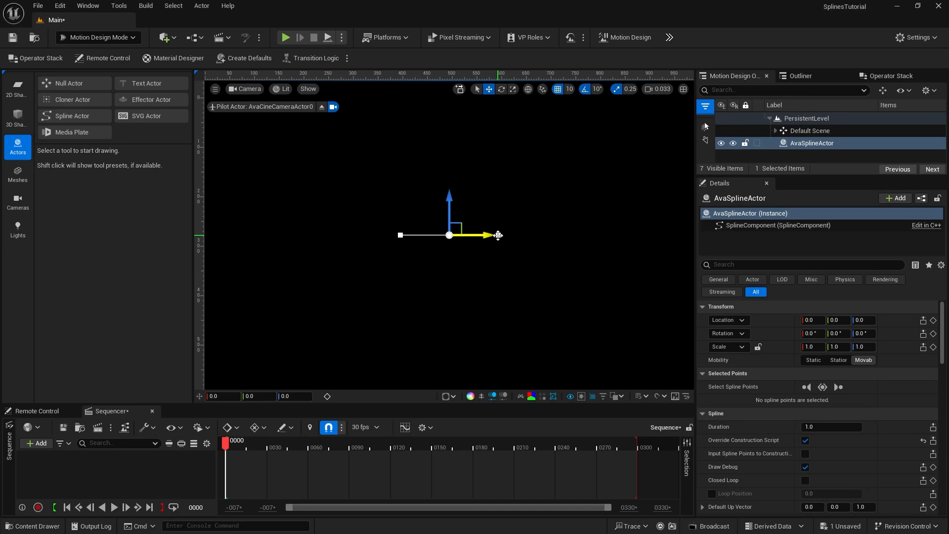
click(498, 236)
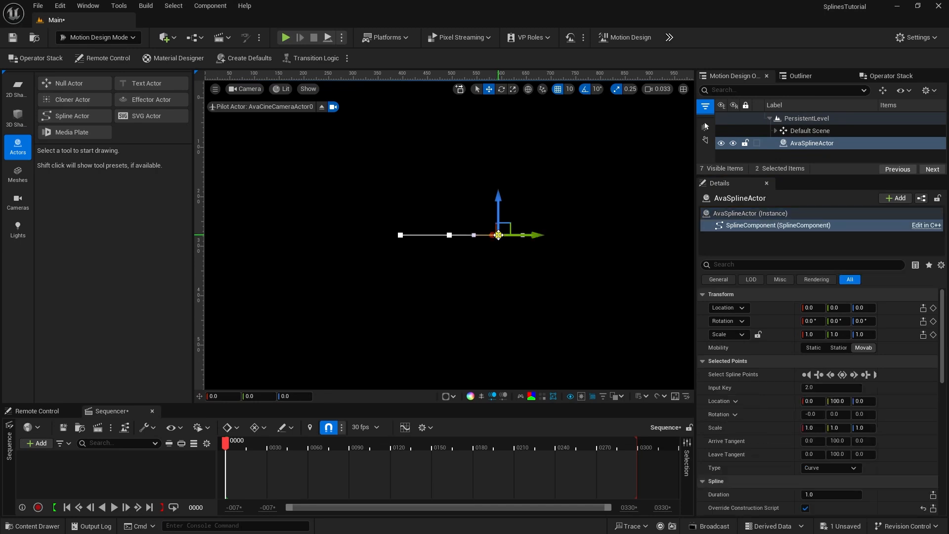
key(Delete)
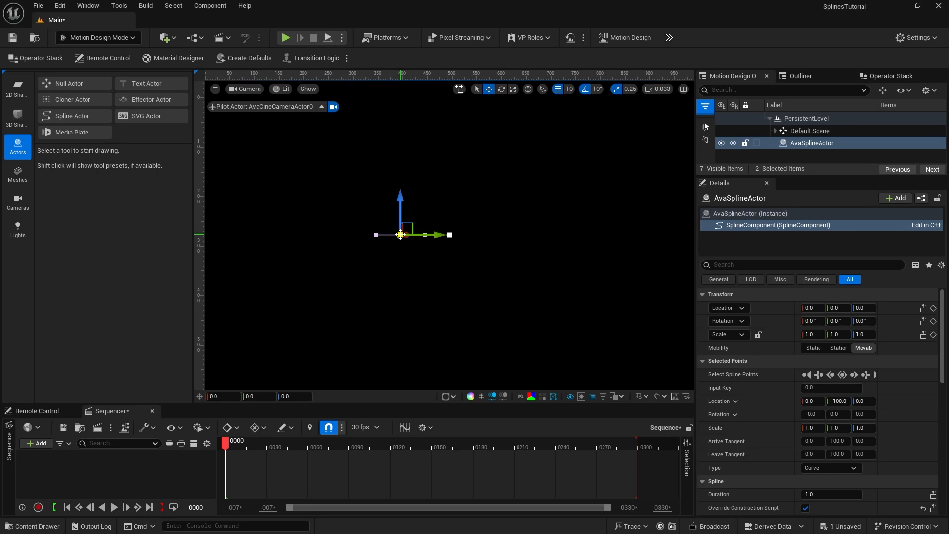
key(Delete)
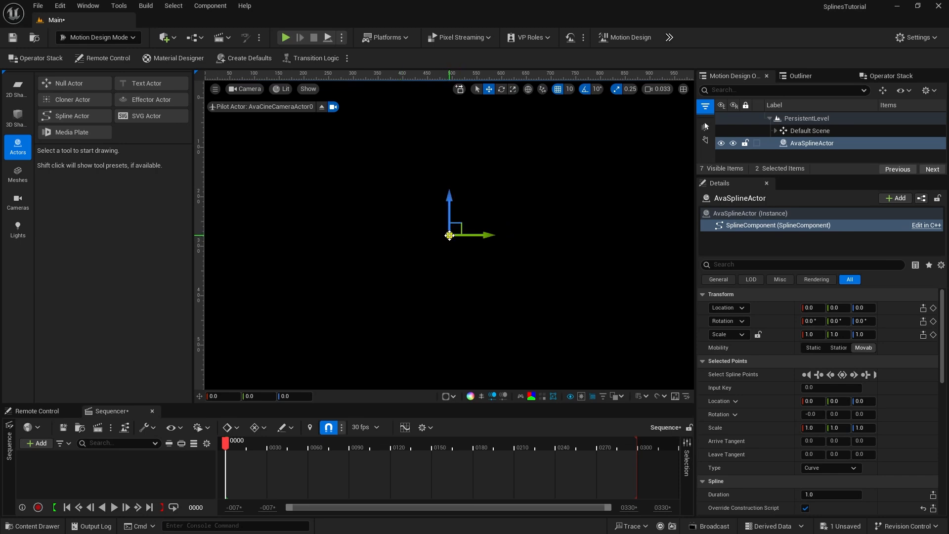
Step: Generate a Circle shape from the remaining spline point with the Spline Generation Panel
right_click(449, 236)
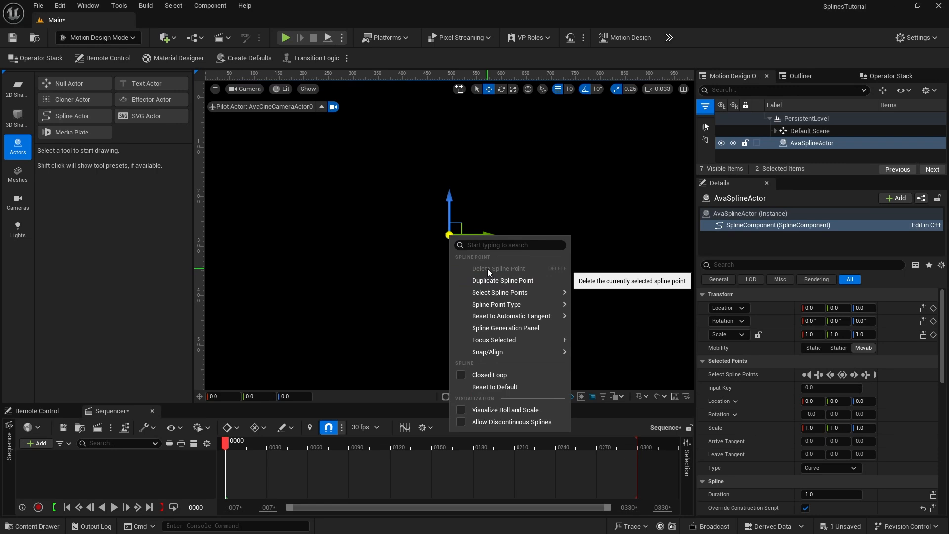
click(492, 329)
drag(533, 334, 599, 206)
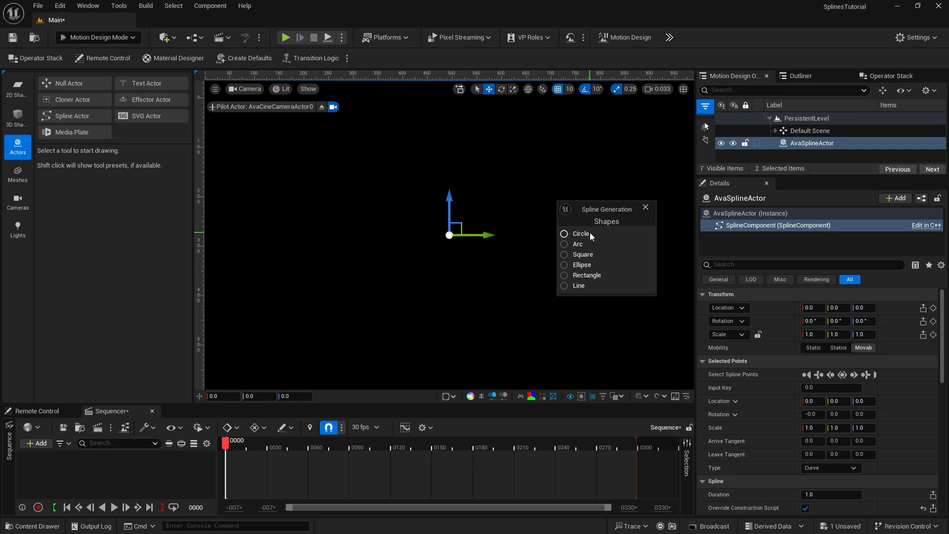
click(565, 234)
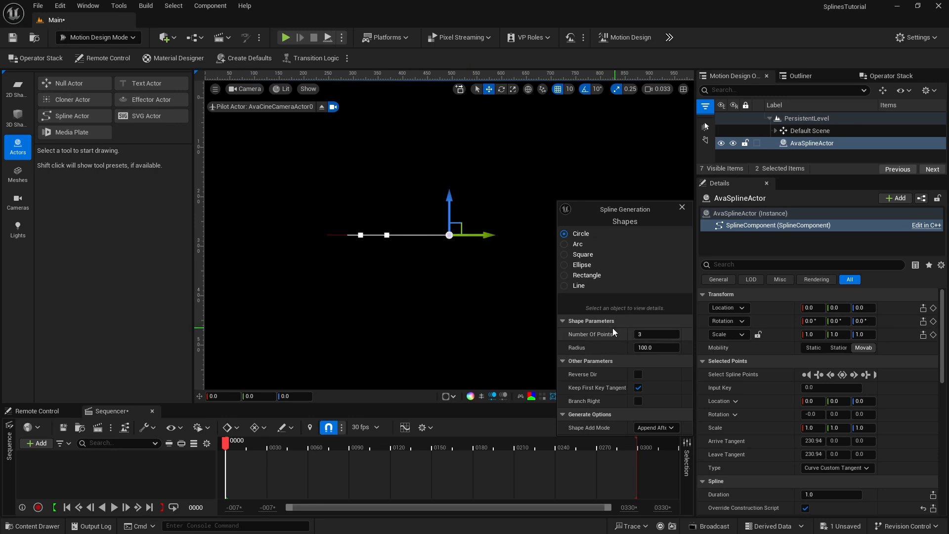
Step: Set the generated circle to 4 points and a radius of 200, disable Keep First Key Tangent, and close the shape generator
click(644, 335)
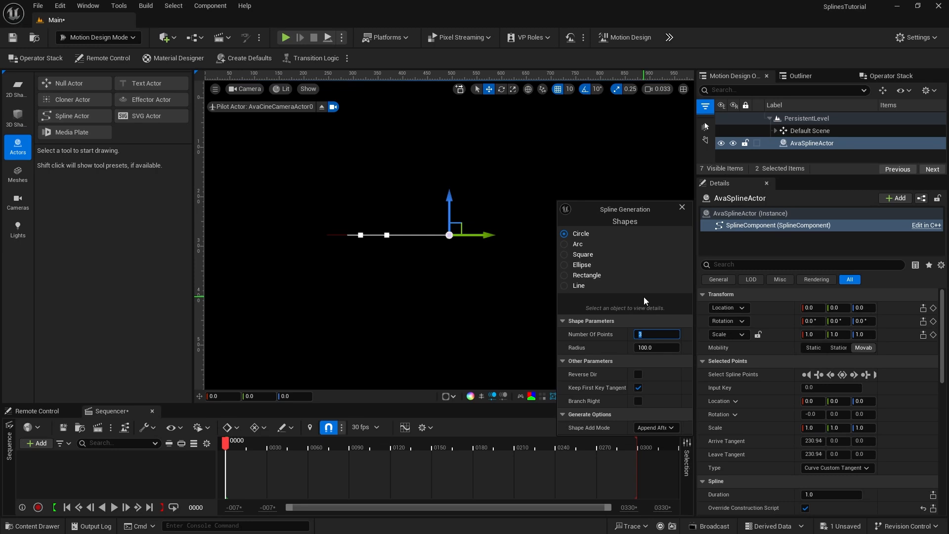
text(4)
key(Return)
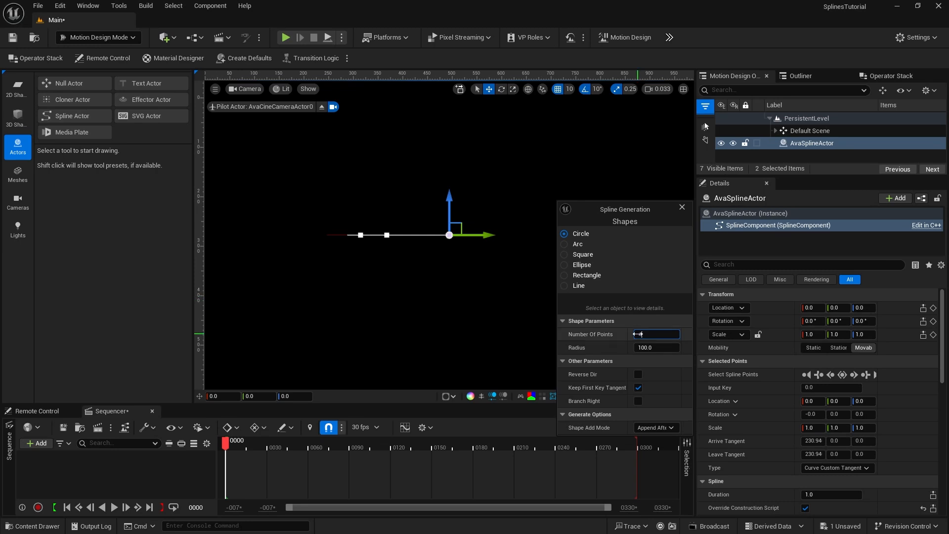
click(647, 348)
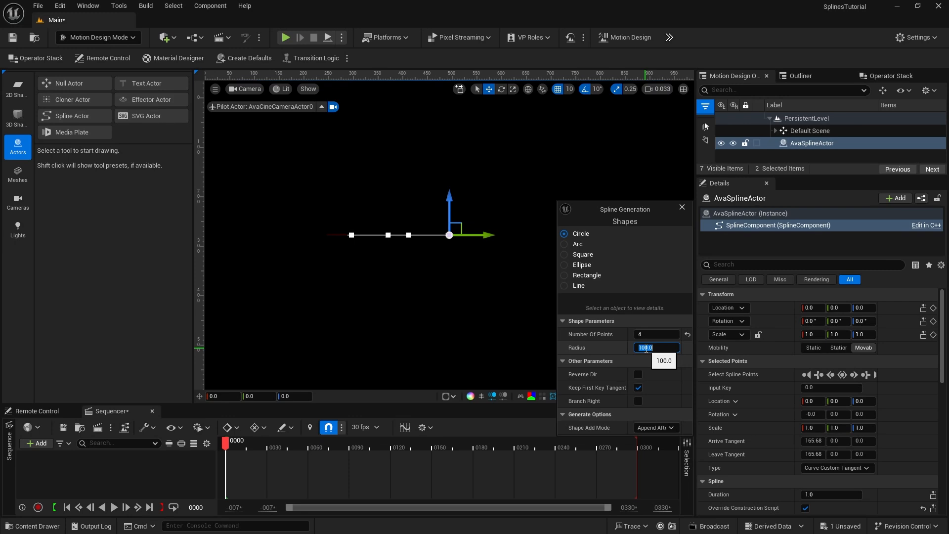
text(200)
key(Return)
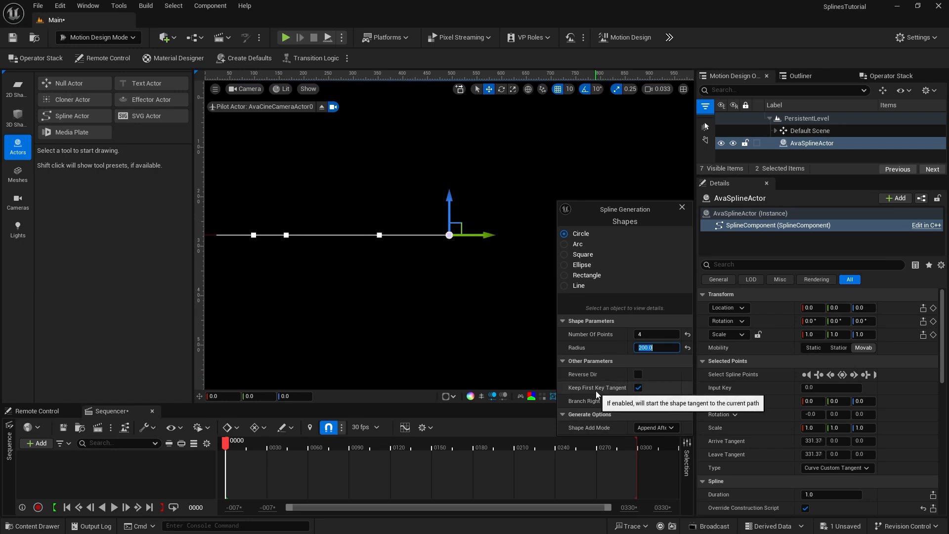
click(639, 389)
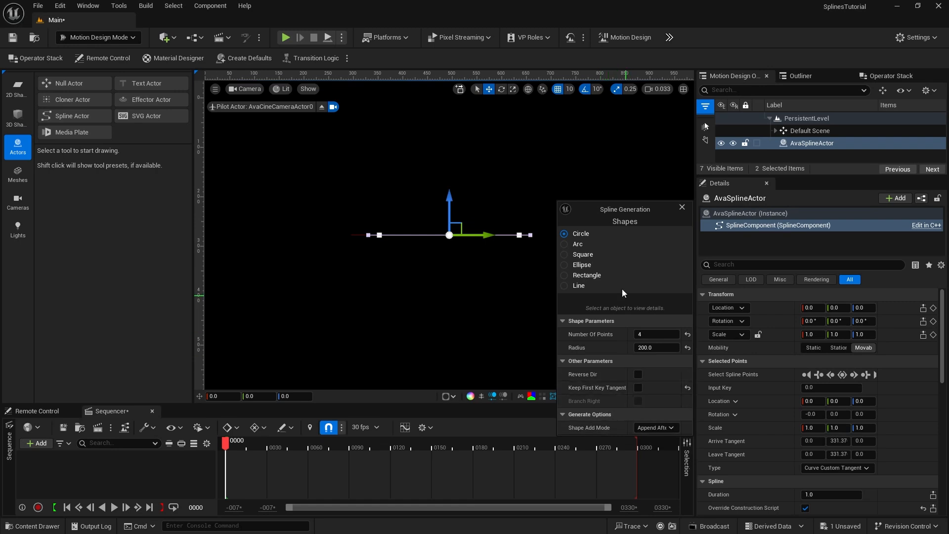
click(681, 208)
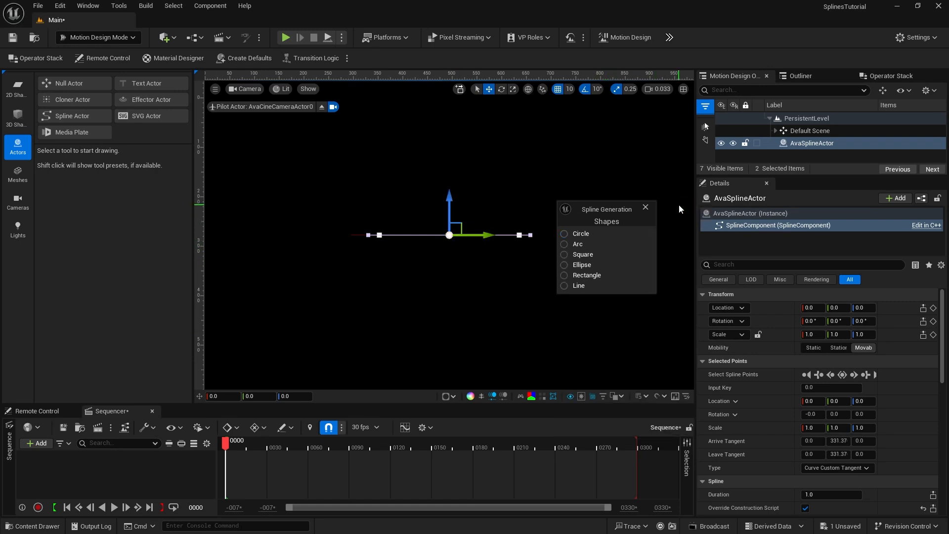
click(646, 207)
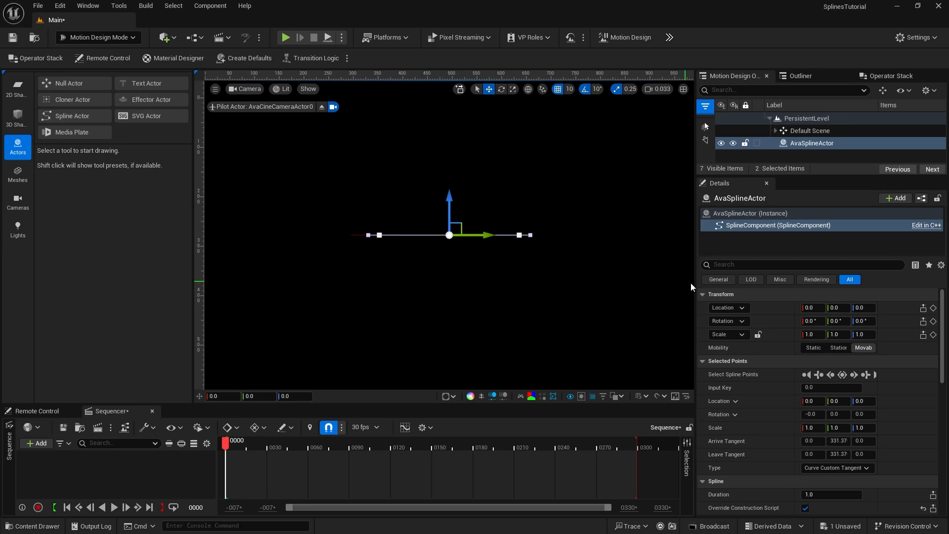
Step: Stand the circle upright and centre it in view by setting its Y rotation to 90° and Z location to -200
click(835, 321)
text(90)
key(Return)
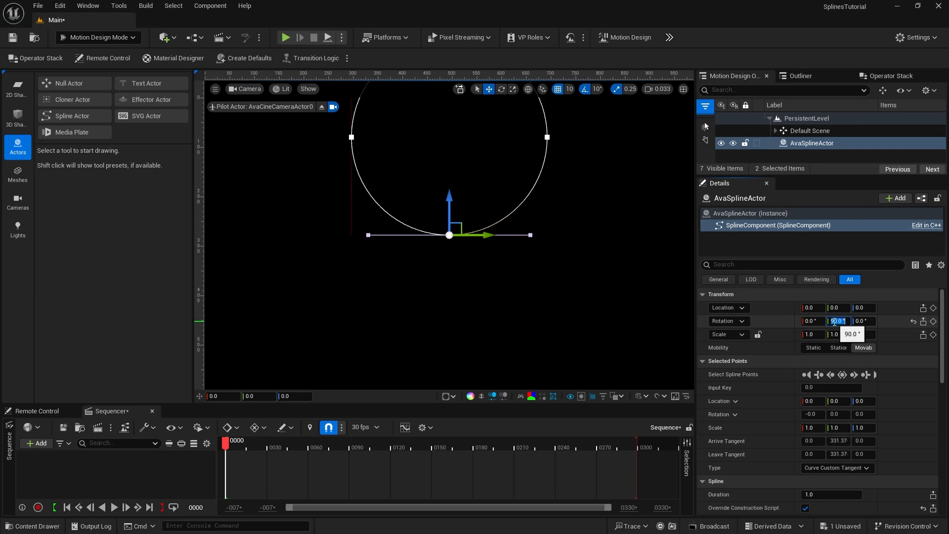
click(861, 308)
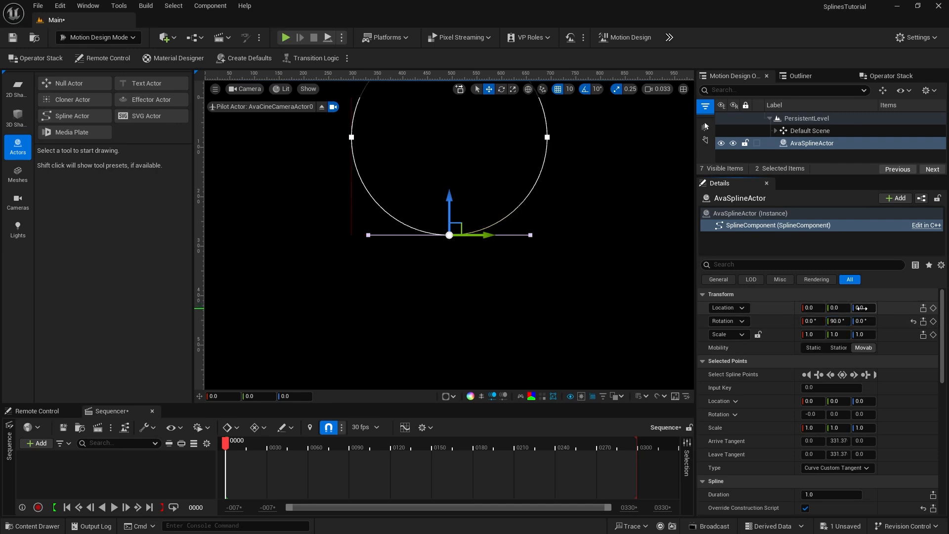
text(-200)
key(Return)
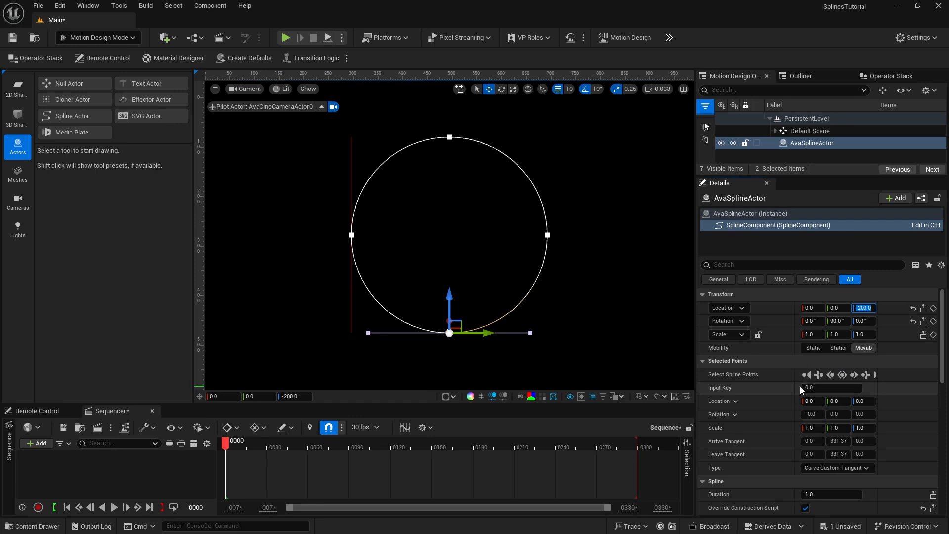
Step: Step through the circle's spline points in order, from the first to the last
click(855, 375)
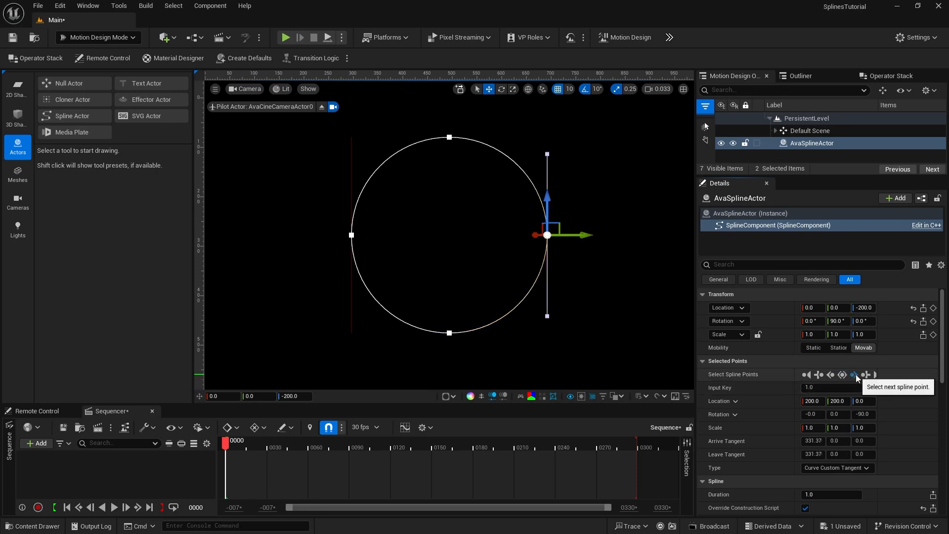
click(855, 375)
click(855, 375)
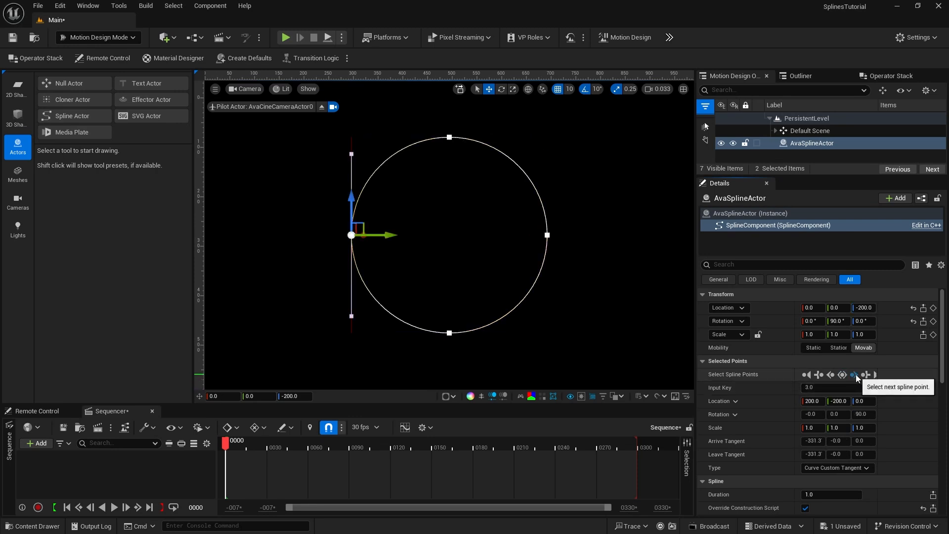
click(856, 375)
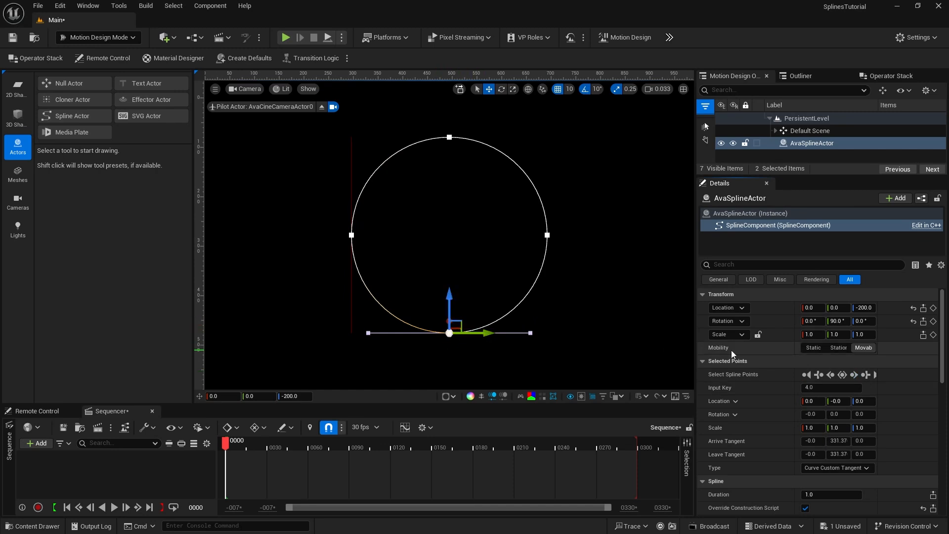
Step: Move the circle's last spline point away from the start point, to local location X 30, Y -80
click(854, 373)
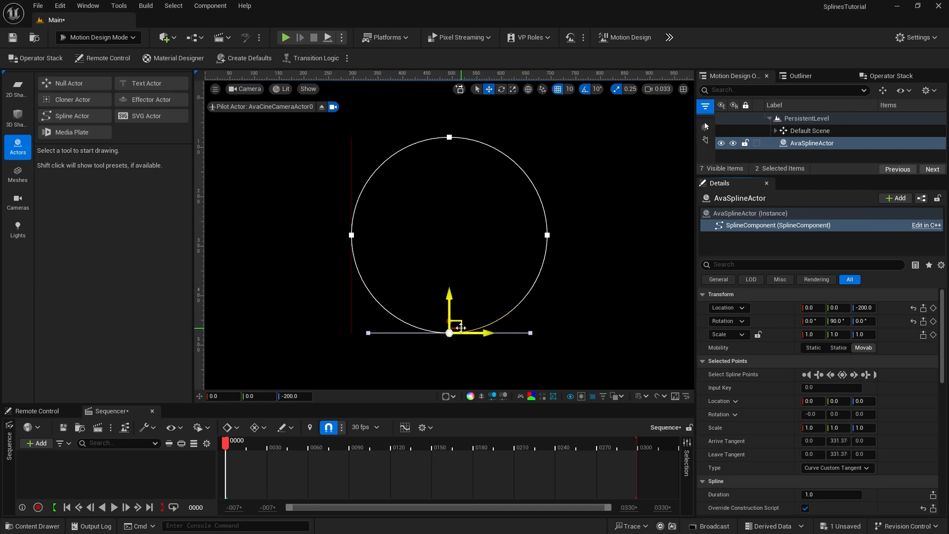
click(832, 375)
drag(486, 332, 447, 333)
drag(410, 297, 411, 280)
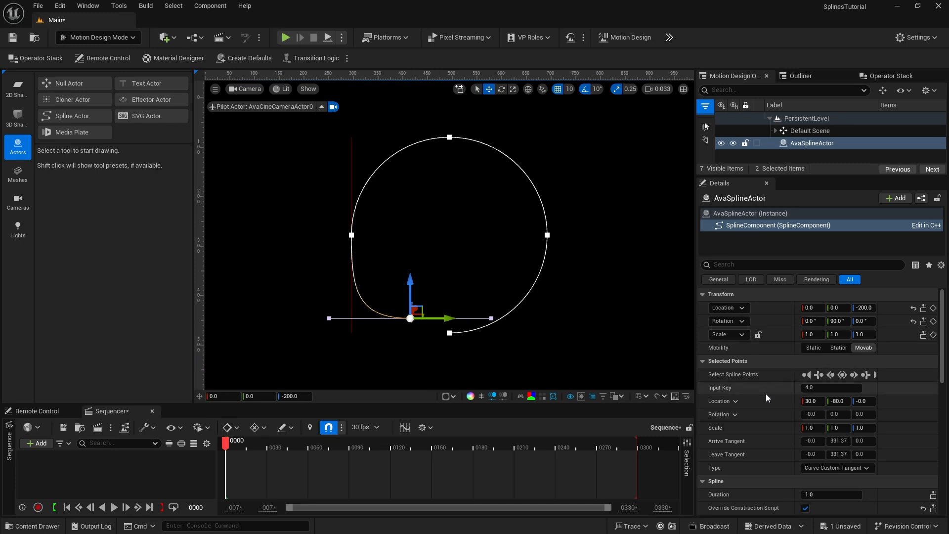
Step: Enable Closed Loop on the spline and undo the end point's displacement
scroll(777, 391, down, 5)
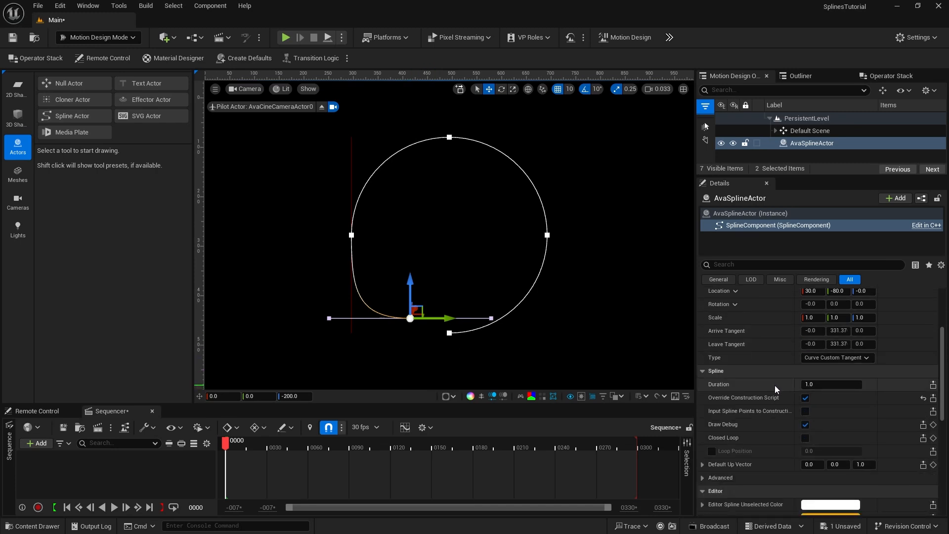
click(806, 438)
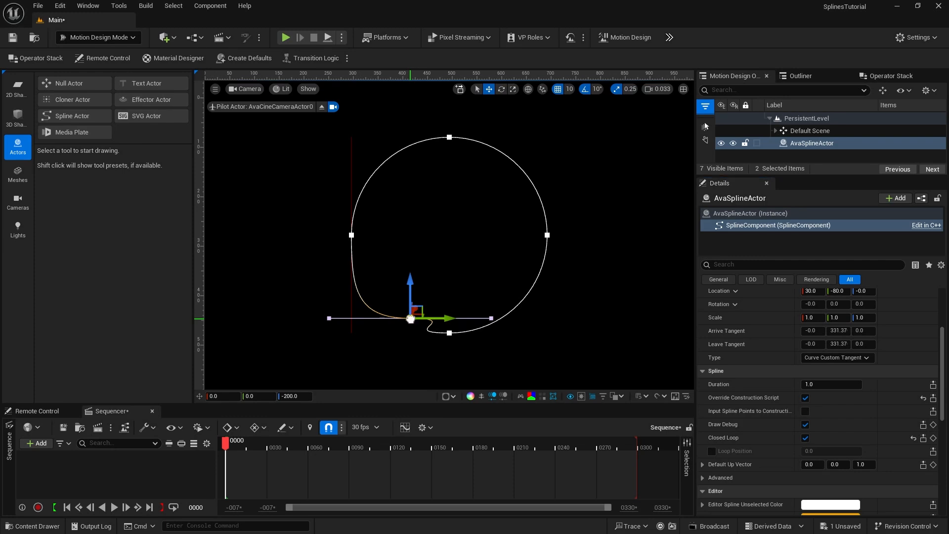
key(ctrl+z)
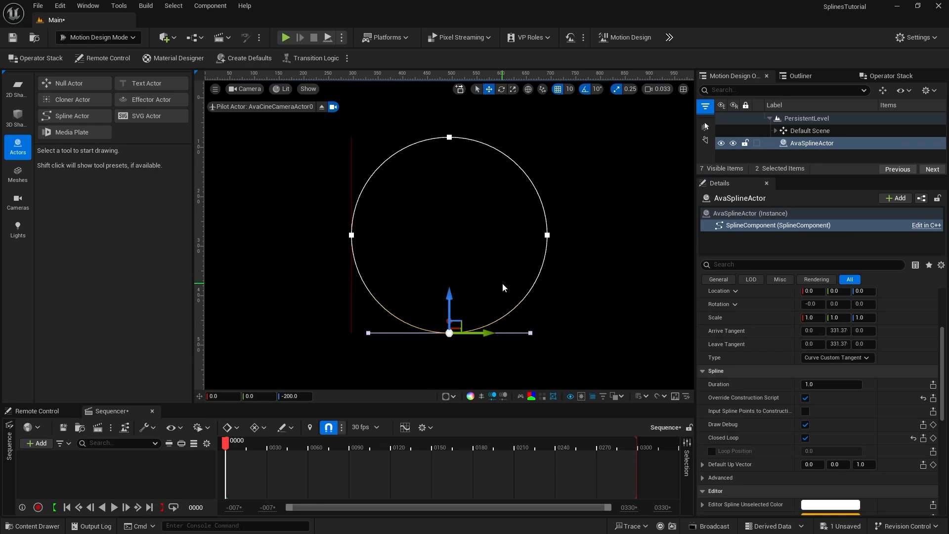
Step: Shorten the bottom spline point's tangents to about 311 and enable Allow Discontinuous Splines
click(529, 333)
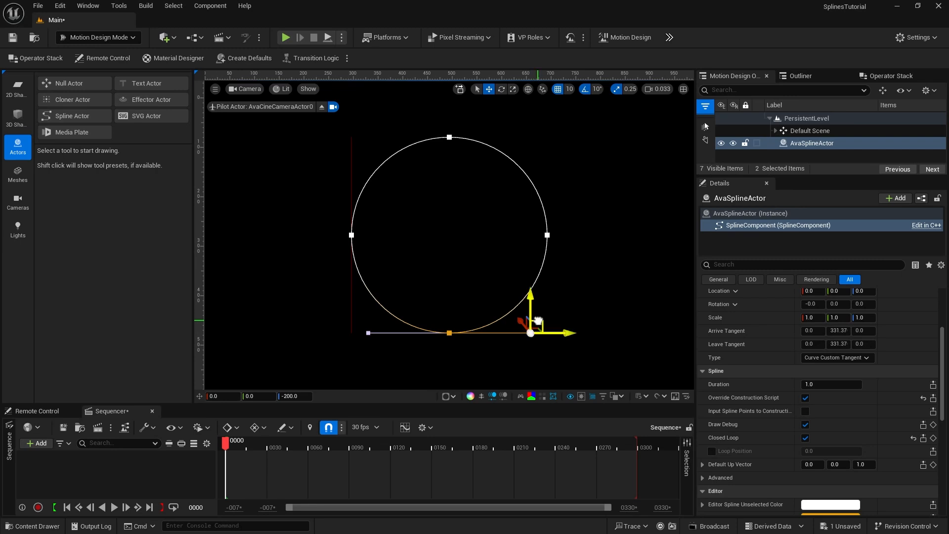
mouse_move(538, 321)
mouse_down()
mouse_move(534, 267)
mouse_move(538, 321)
mouse_move(526, 271)
mouse_move(531, 348)
mouse_move(535, 282)
mouse_move(536, 320)
mouse_up()
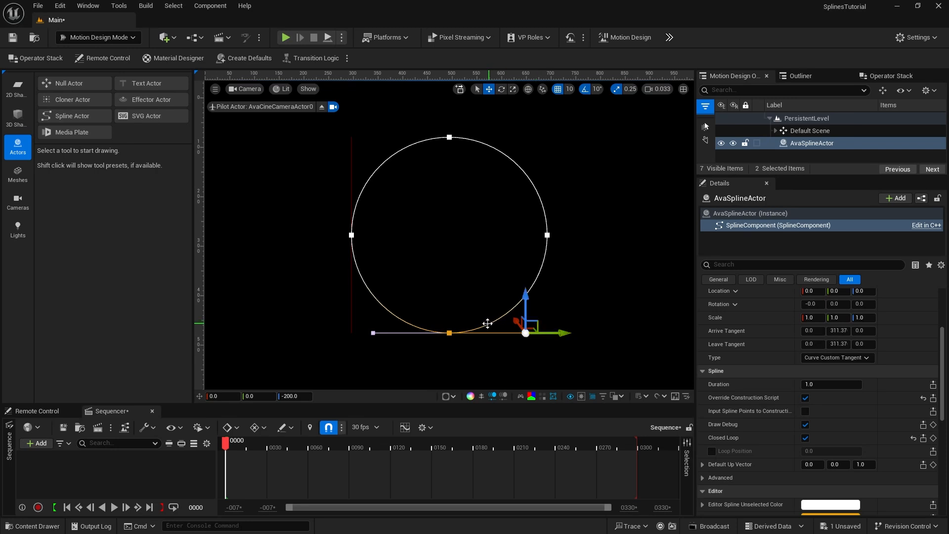
click(546, 235)
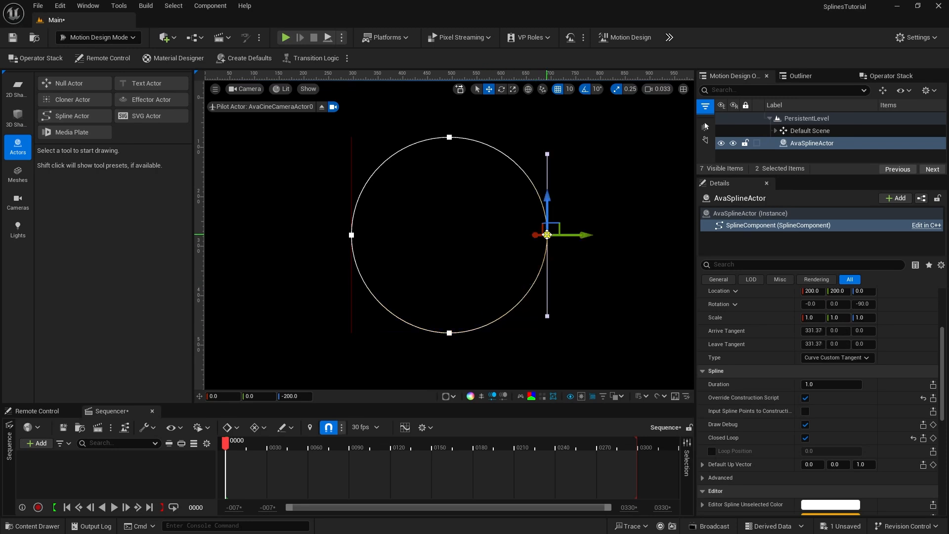
right_click(547, 235)
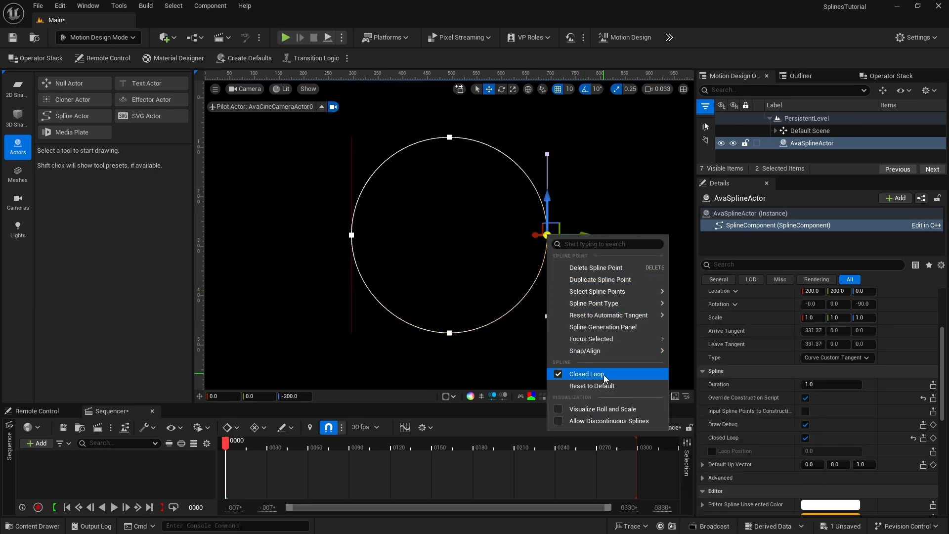
click(604, 421)
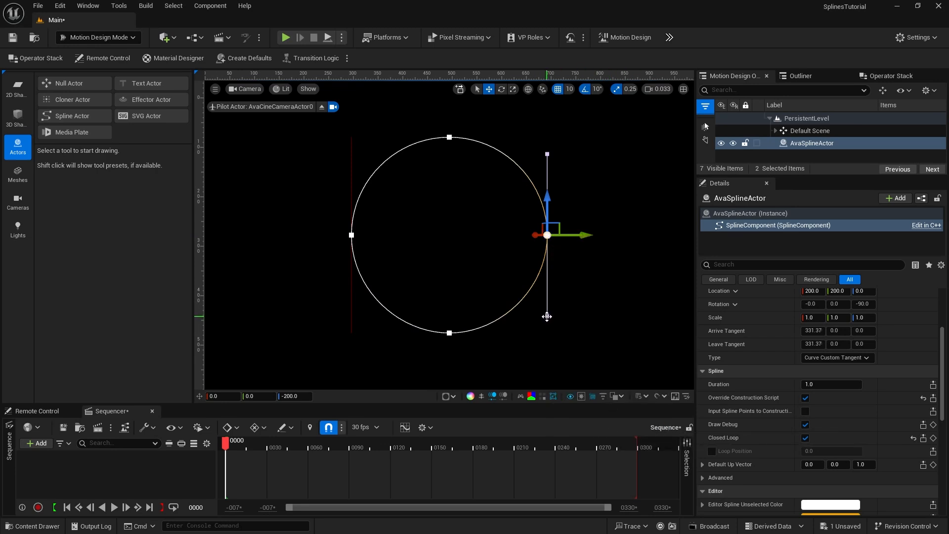
Step: Try moving the lower tangent handle of the circle's right point on its own, and undo it
click(547, 316)
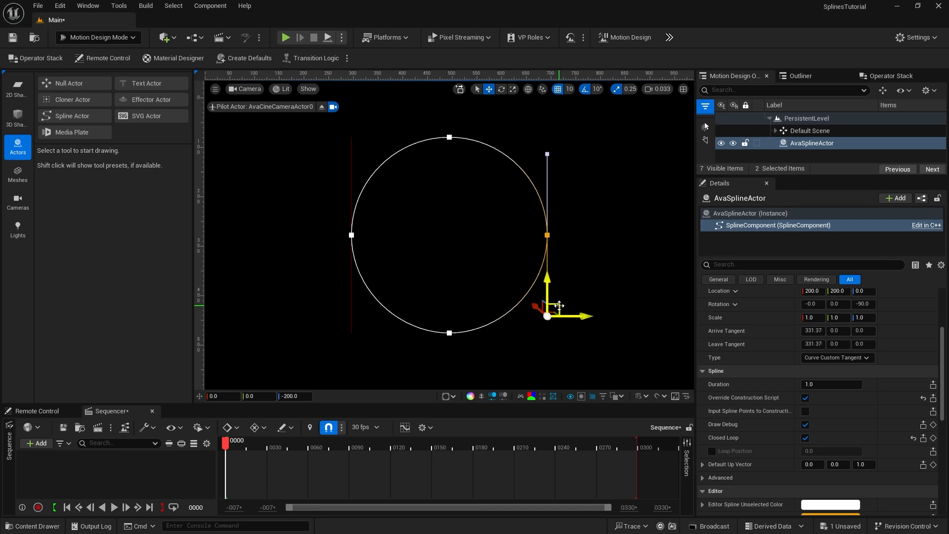
mouse_move(557, 305)
mouse_down()
mouse_move(539, 305)
mouse_move(480, 263)
mouse_move(557, 307)
mouse_up()
key(ctrl+z)
Step: Reselect the circle's right point and check the Allow Discontinuous Spline option in the spline's Editor properties
click(548, 235)
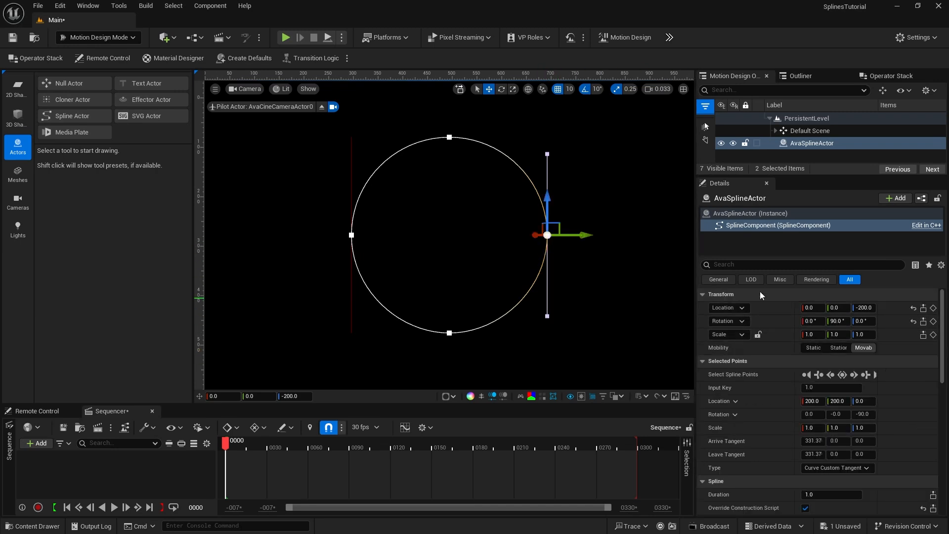
scroll(783, 375, down, 7)
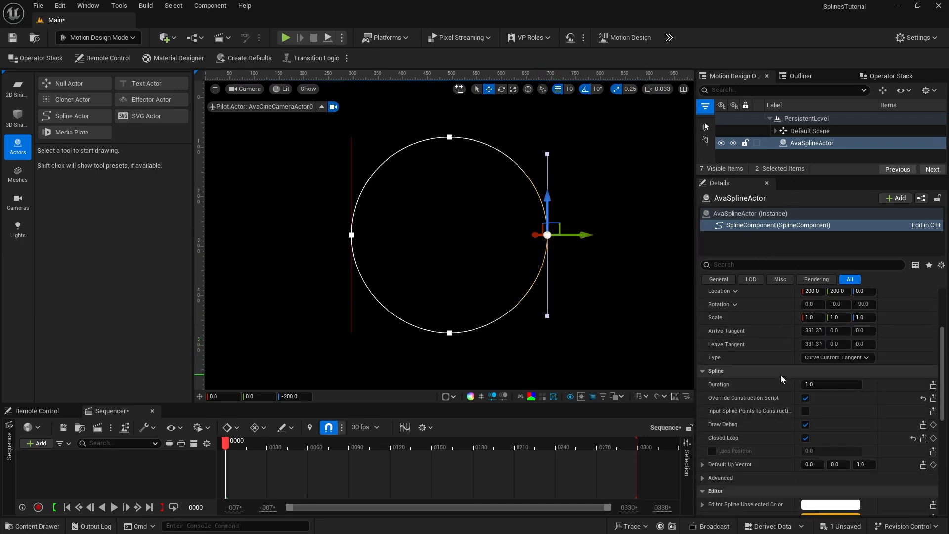
scroll(782, 374, down, 2)
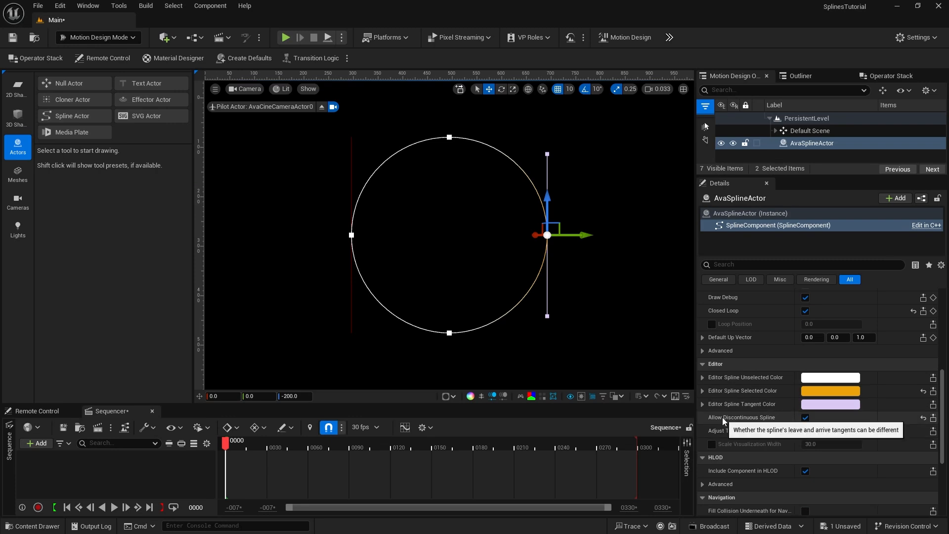
click(805, 418)
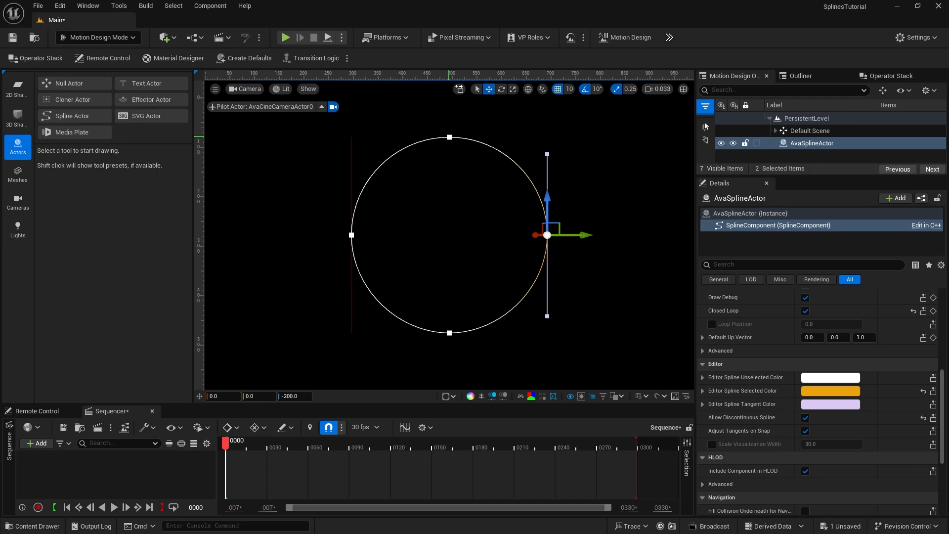
Step: Try the Linear point type on the circle's top spline point, and undo it
right_click(449, 137)
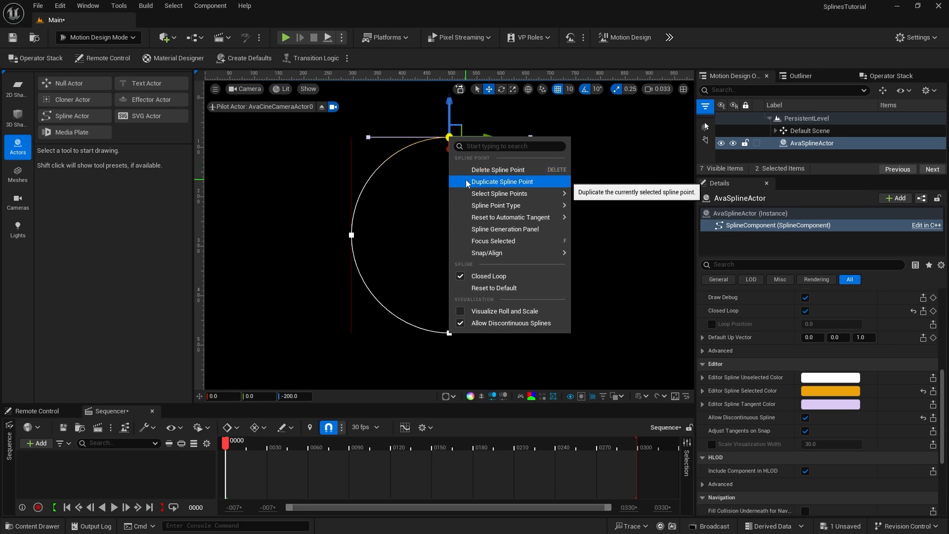
mouse_move(468, 195)
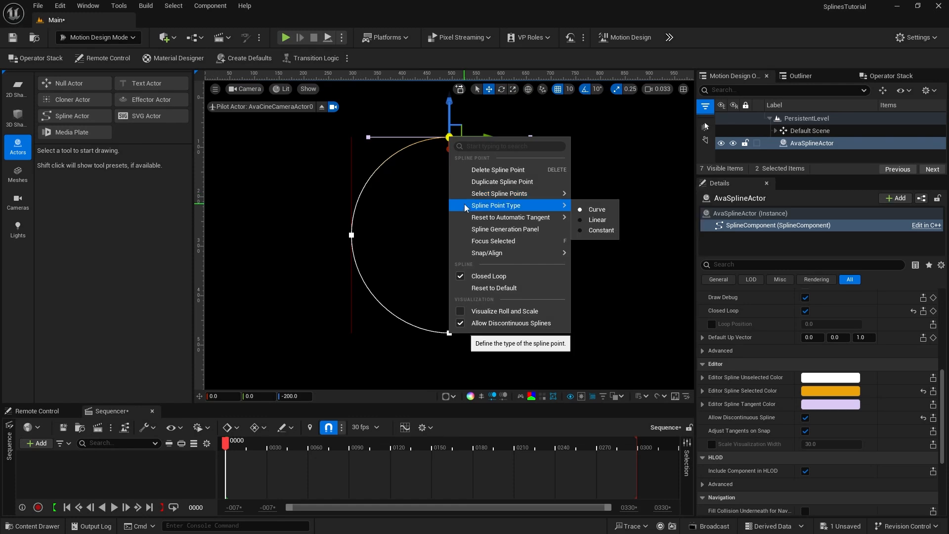
click(595, 220)
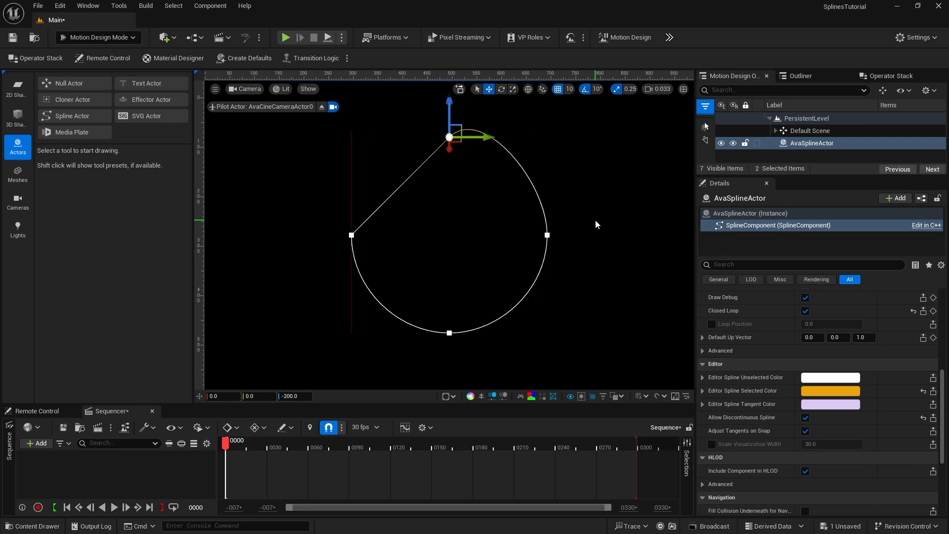
key(ctrl+z)
Step: Review the top point's type, automatic tangent and Snap/Align options, and turn on Visualize Roll and Scale
right_click(449, 137)
mouse_move(514, 206)
right_click(449, 137)
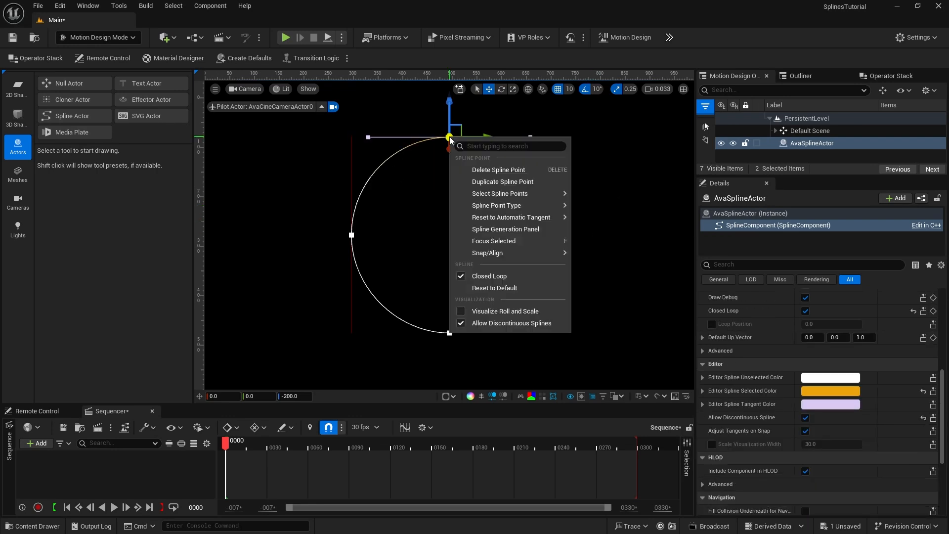
mouse_move(470, 217)
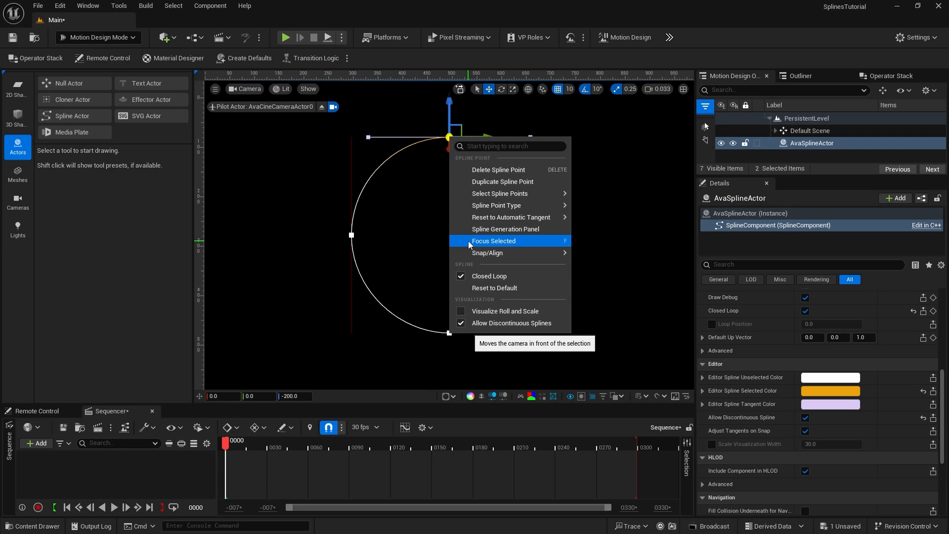
mouse_move(469, 253)
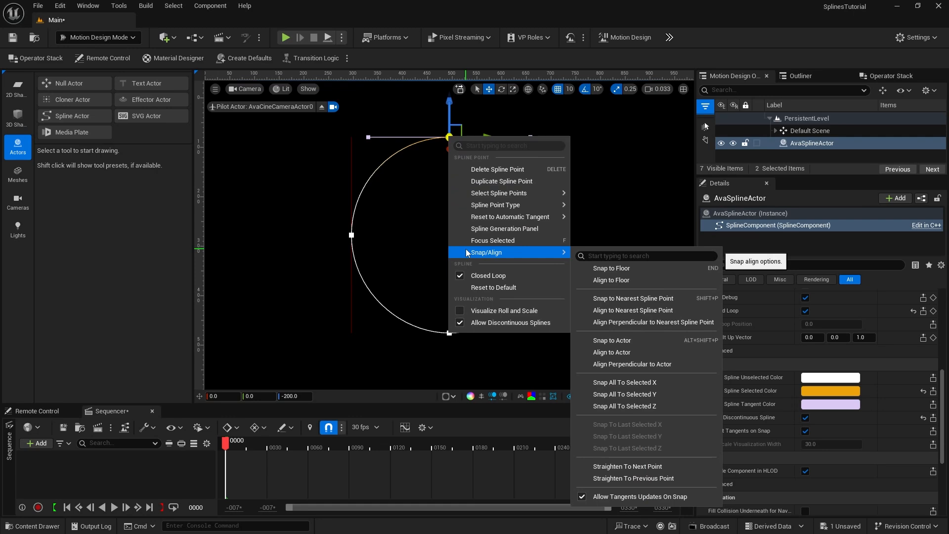
click(479, 312)
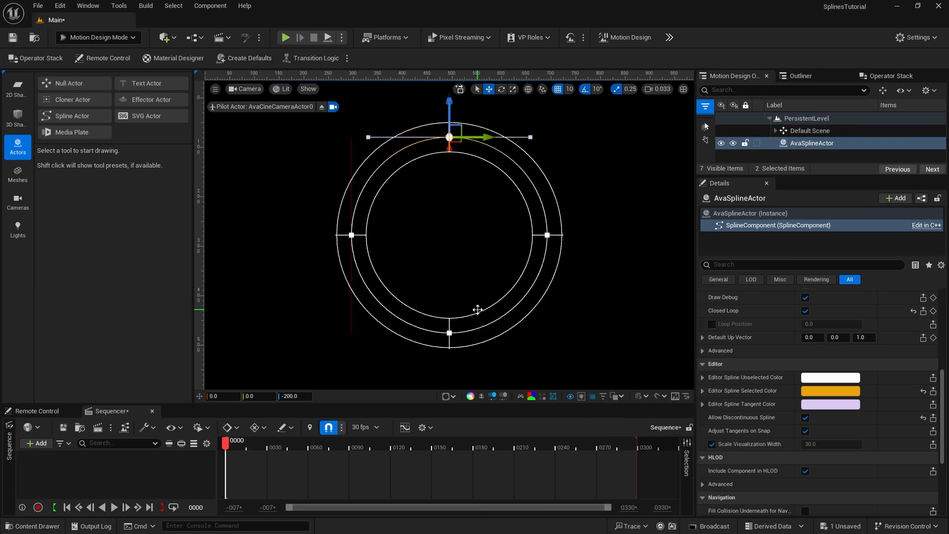
Step: Try bending the top point's tangent, undo it, and turn off Visualize Roll and Scale
click(531, 137)
drag(530, 137, 462, 203)
key(ctrl+z)
right_click(450, 142)
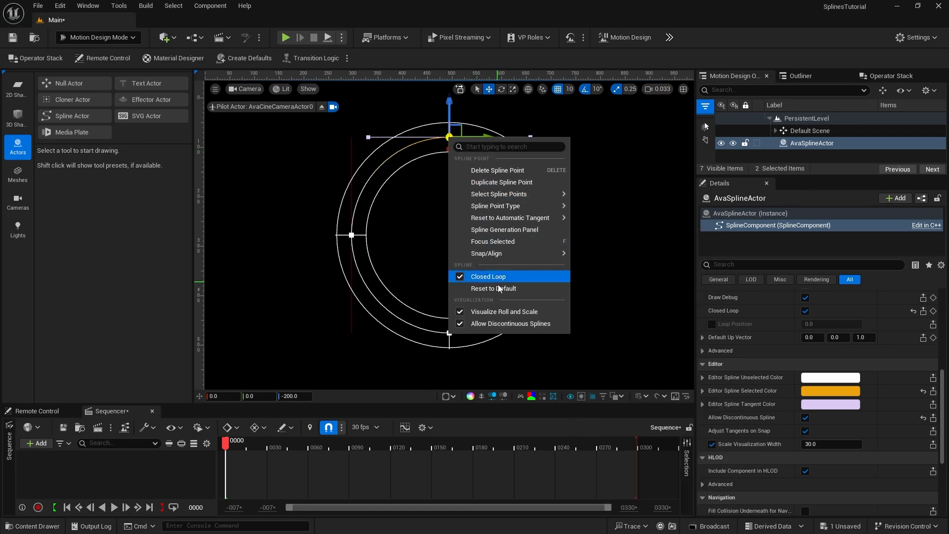
click(501, 307)
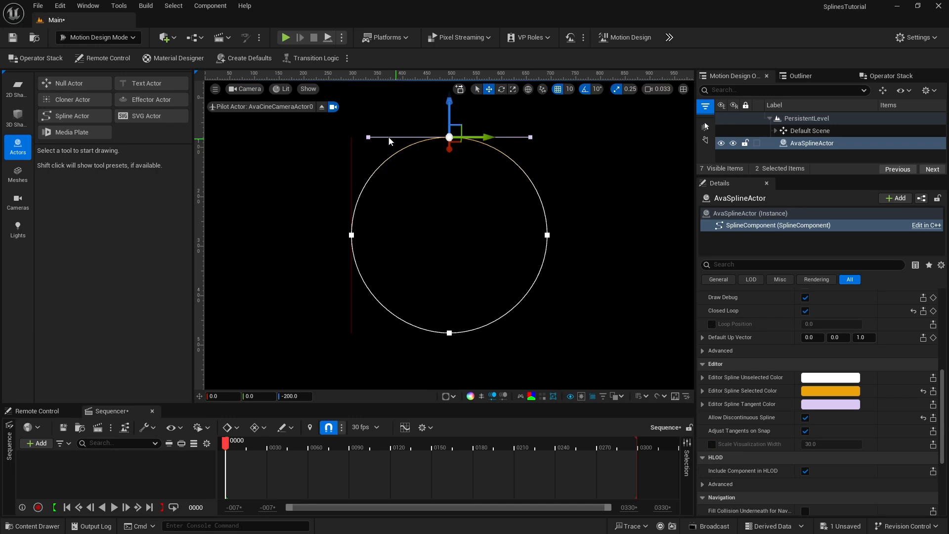
Step: Stop piloting the cine camera and change the viewport type to Default Viewport
click(322, 108)
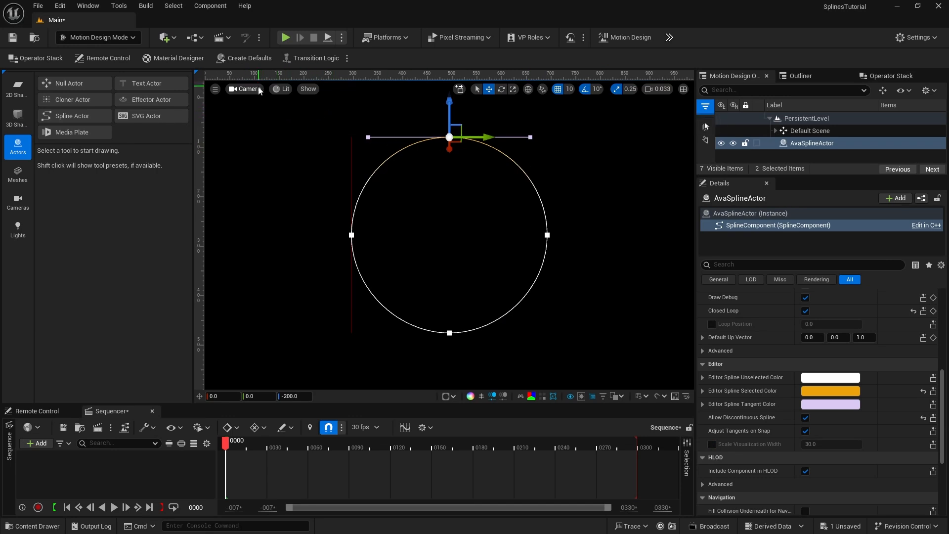
click(245, 89)
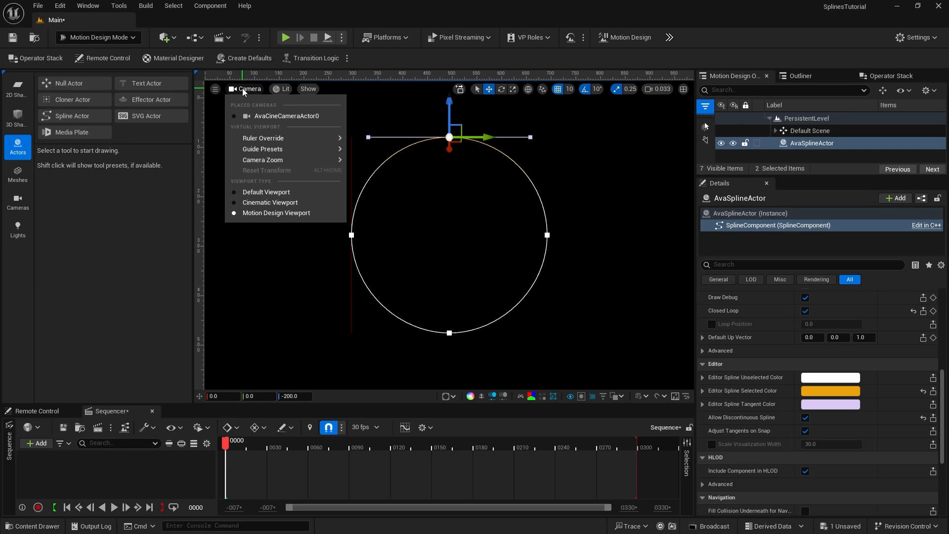
click(265, 191)
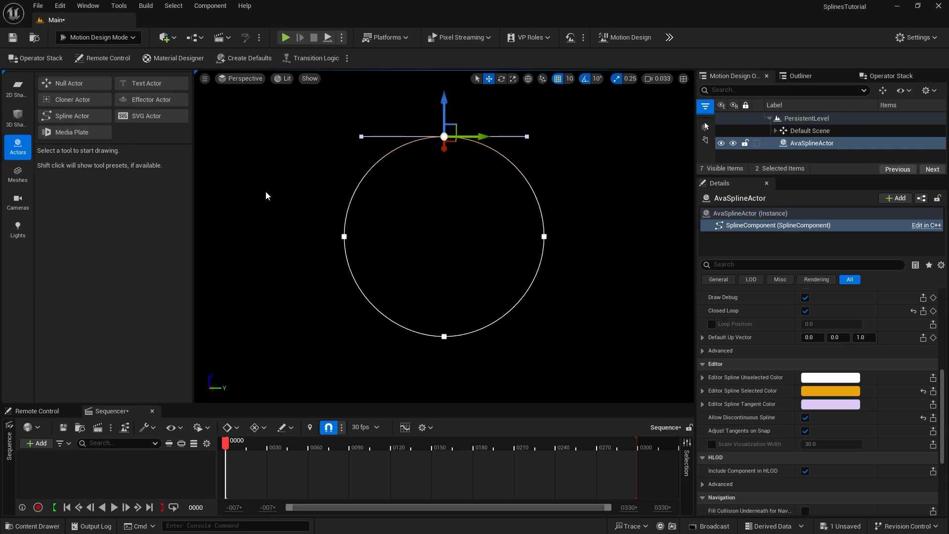
Step: Switch the viewport to the orthographic Back view
click(241, 79)
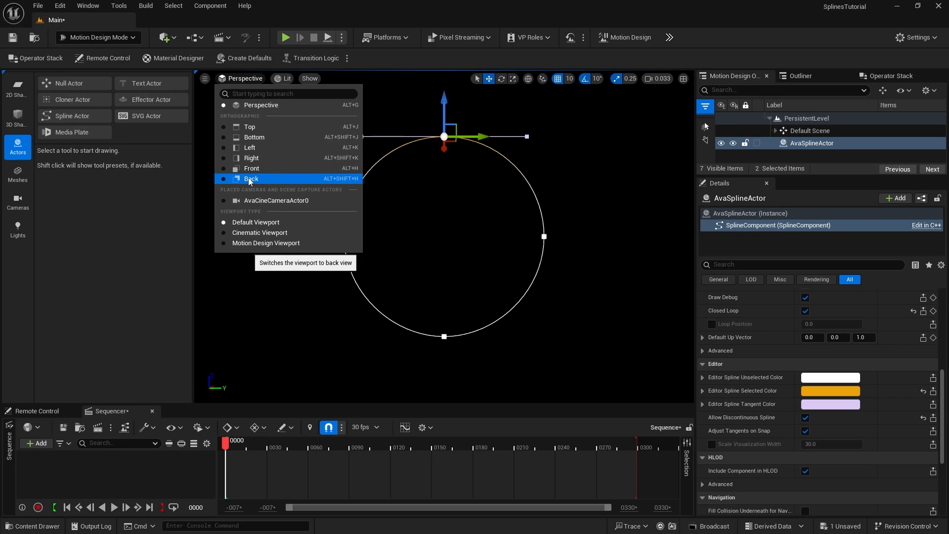
key(Escape)
key(alt+shift+h)
right_drag(511, 267, 332, 261)
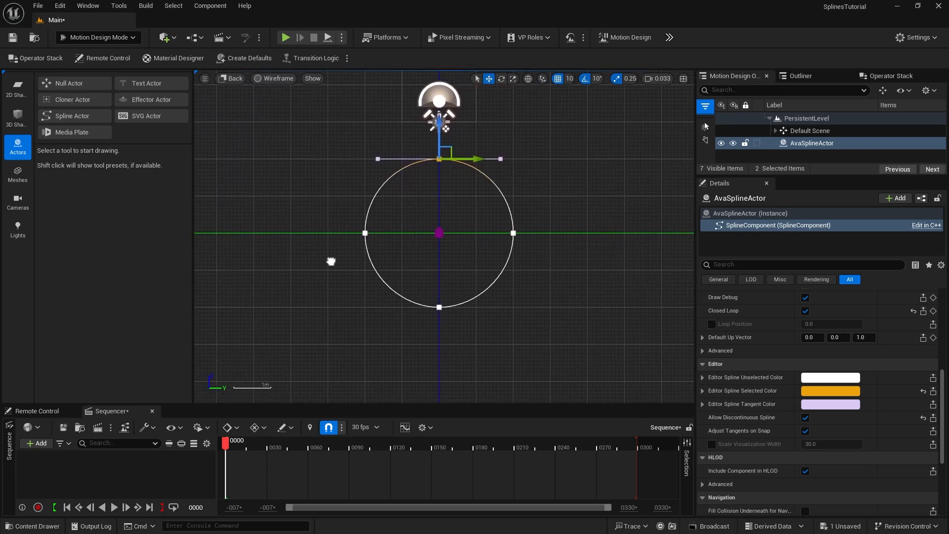
mouse_move(315, 208)
right_down()
mouse_move(346, 218)
mouse_move(390, 170)
mouse_move(328, 191)
mouse_move(335, 229)
mouse_move(327, 216)
right_up()
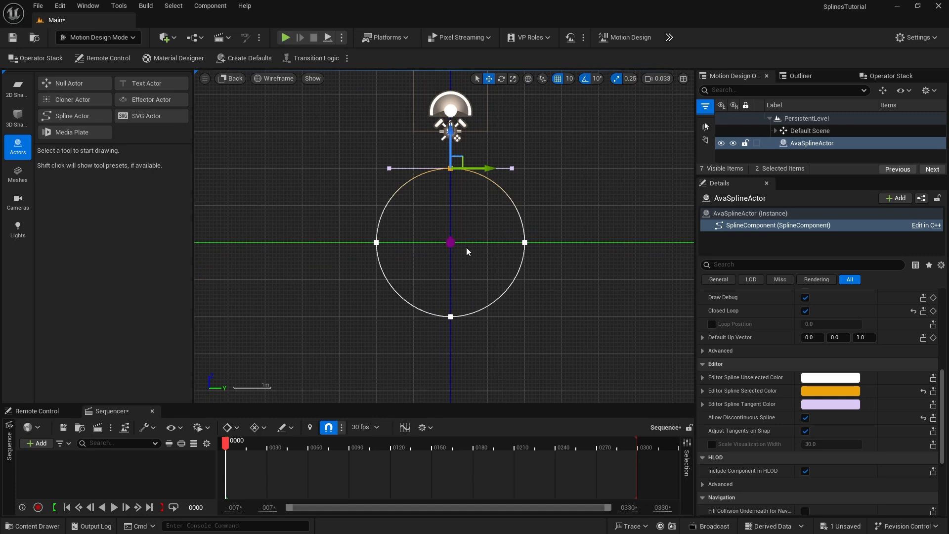
scroll(467, 248, up, 3)
scroll(467, 247, down, 3)
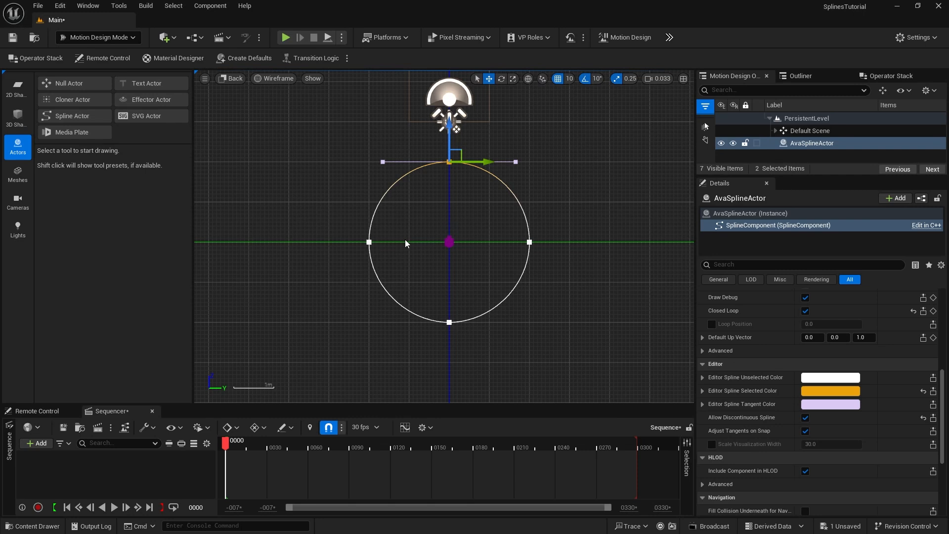
Step: Select the circle's left and right spline points together and move them up about 1 m
click(379, 204)
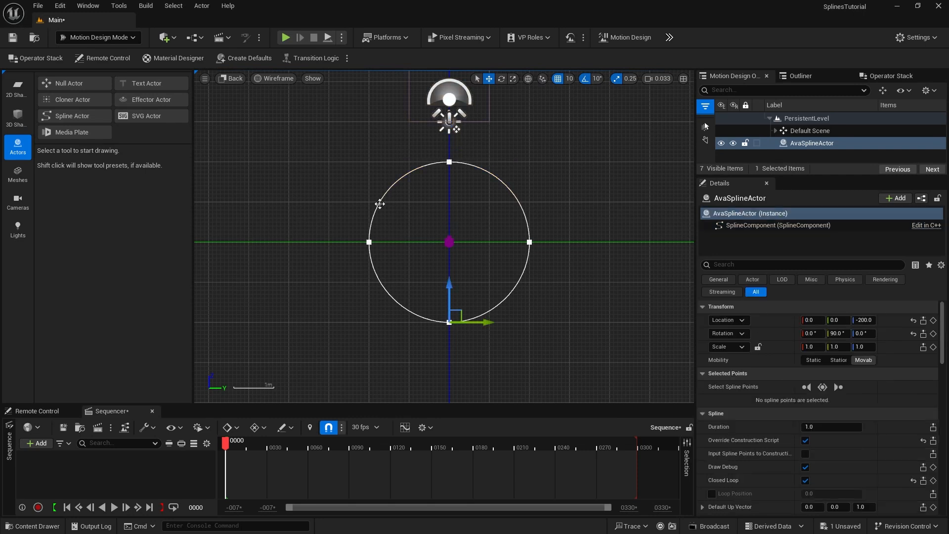
click(369, 241)
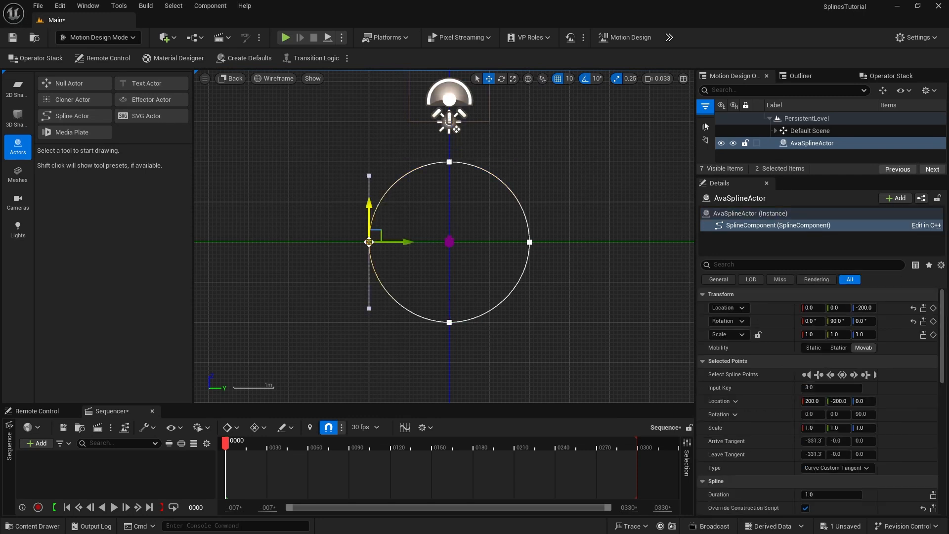
ctrl+click(529, 241)
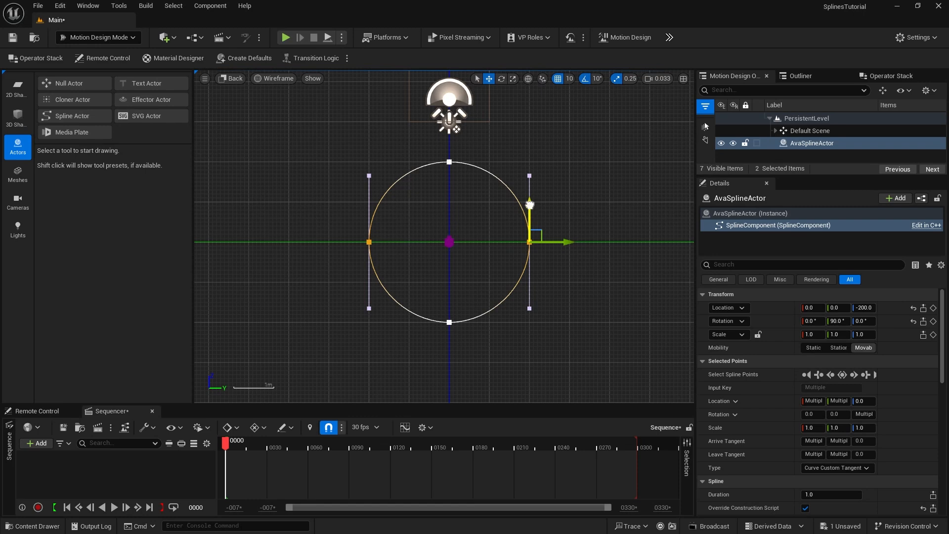
drag(533, 207, 533, 166)
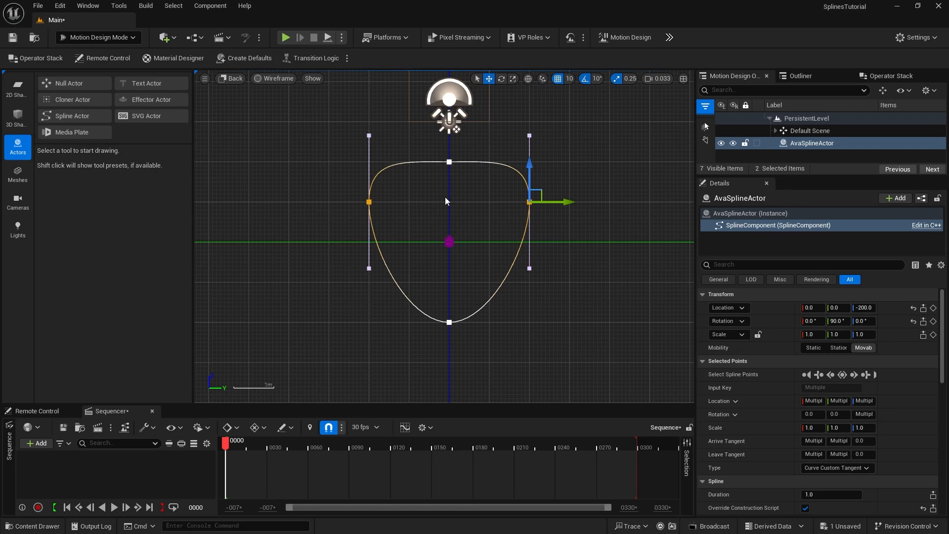
Step: Bend the right spline point's upper tangent inward until it lies nearly horizontal, pointing towards the shape's centre
click(604, 188)
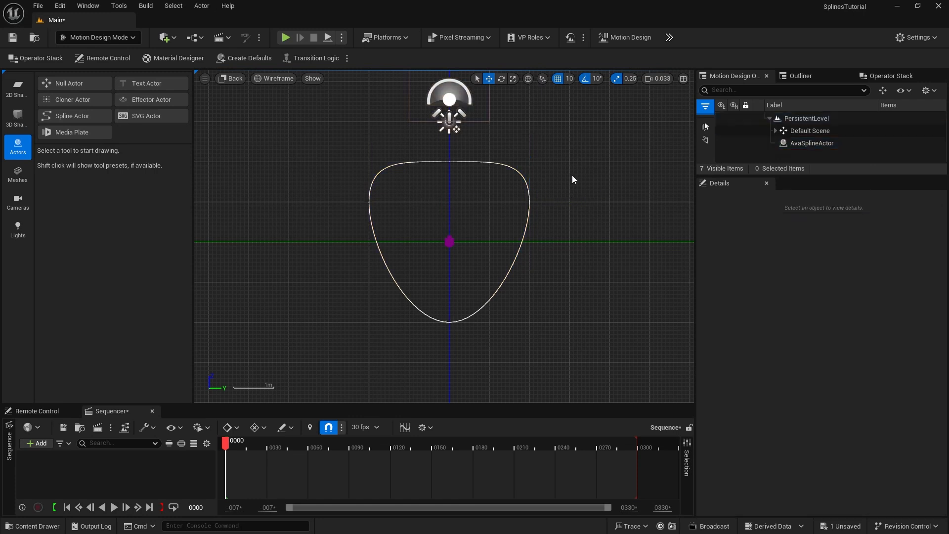
click(529, 202)
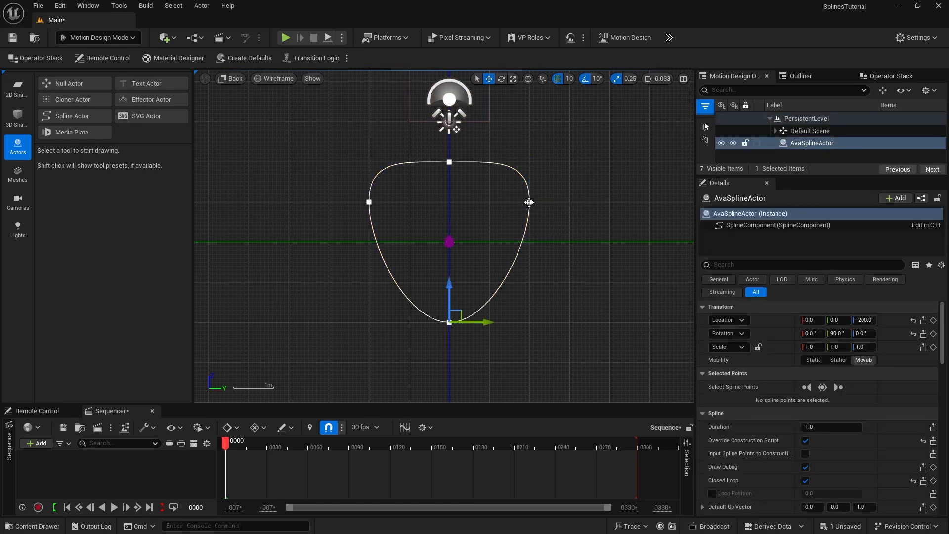
click(529, 201)
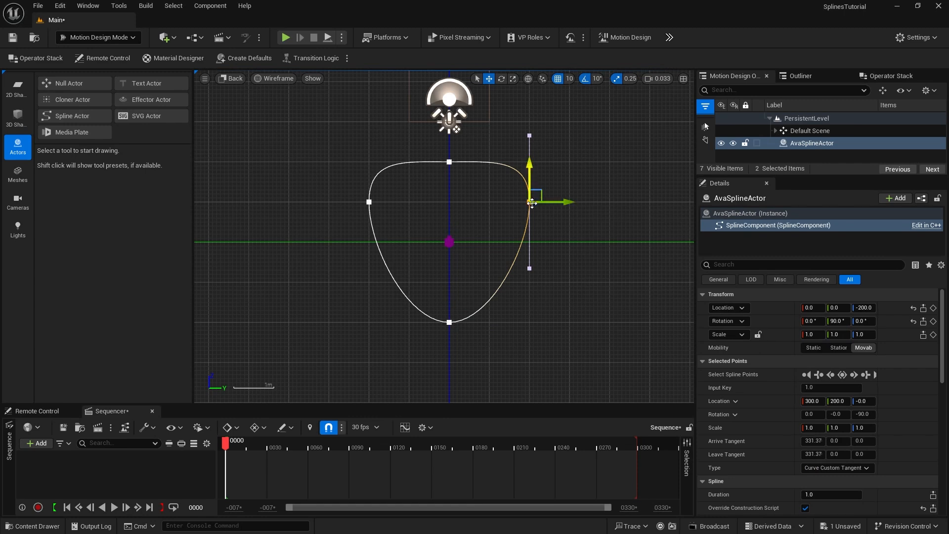
right_click(530, 203)
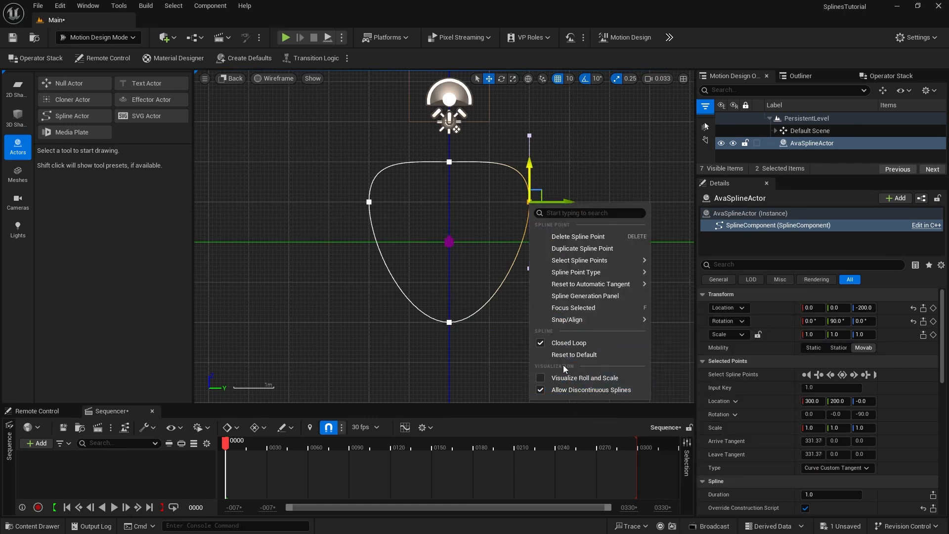
click(557, 178)
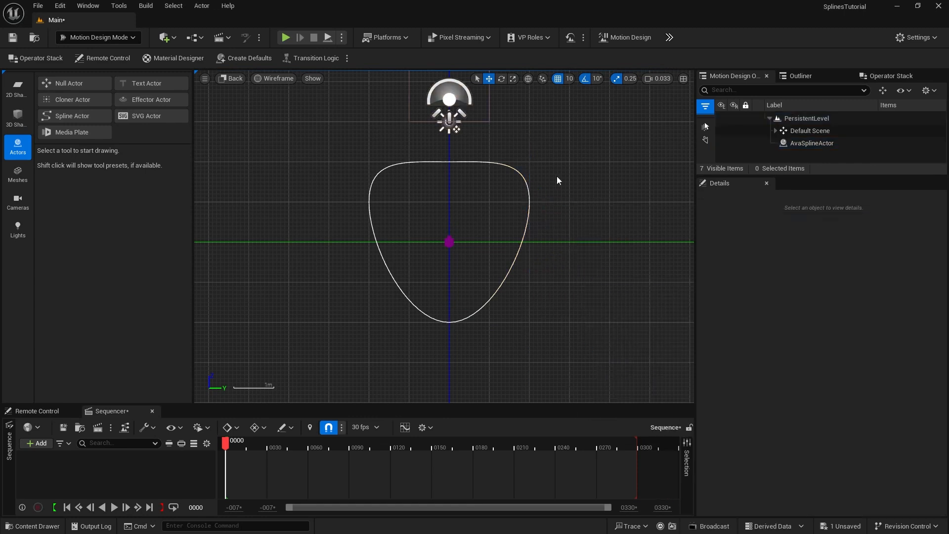
click(528, 200)
click(529, 202)
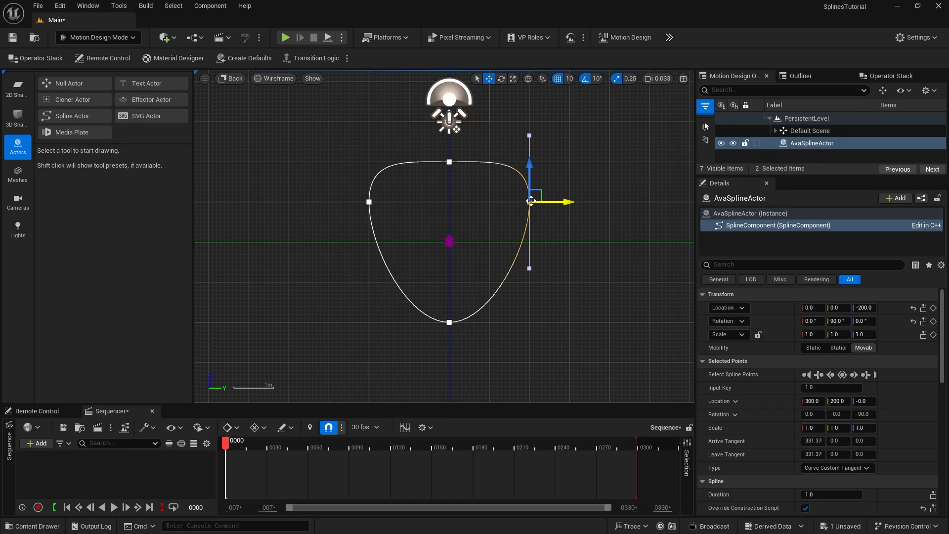
click(530, 135)
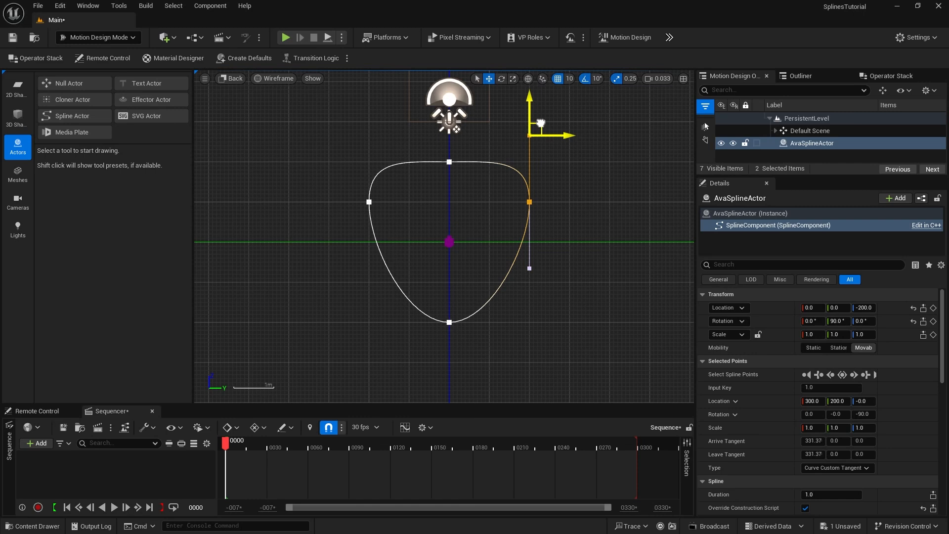
drag(541, 123, 478, 191)
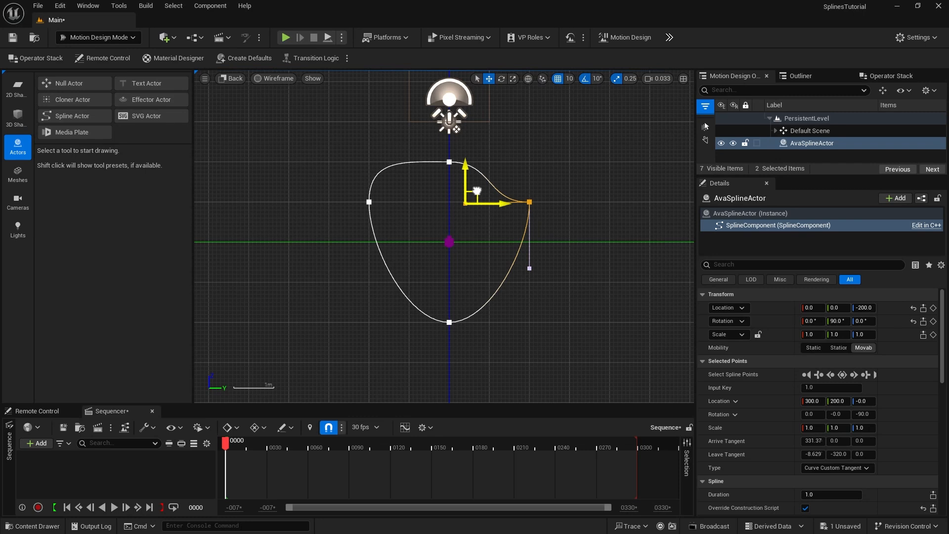
Step: Bend the left spline point's upper tangent inward to mirror the right one, and fine-tune the right tangent to match its length
click(369, 202)
drag(369, 135, 450, 193)
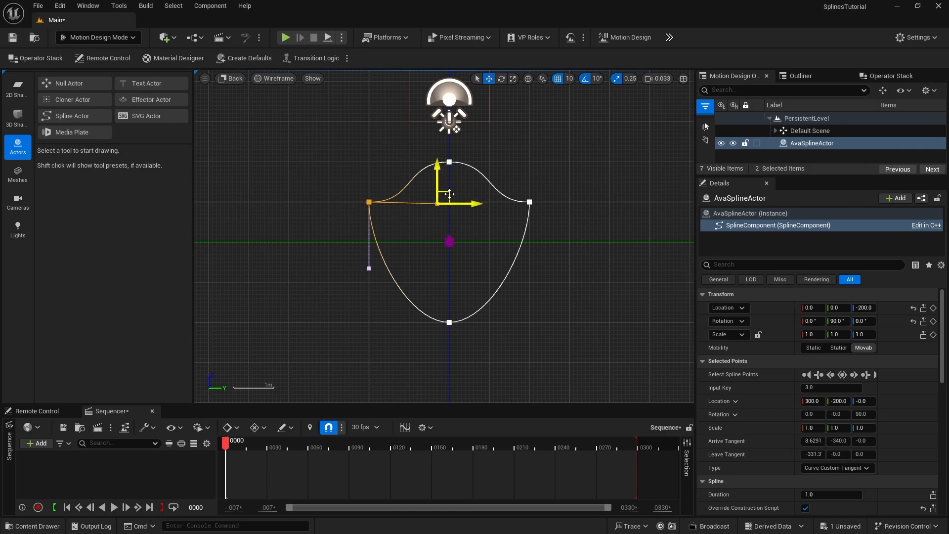
mouse_move(450, 194)
mouse_down()
mouse_move(449, 183)
mouse_move(450, 195)
mouse_up()
click(530, 202)
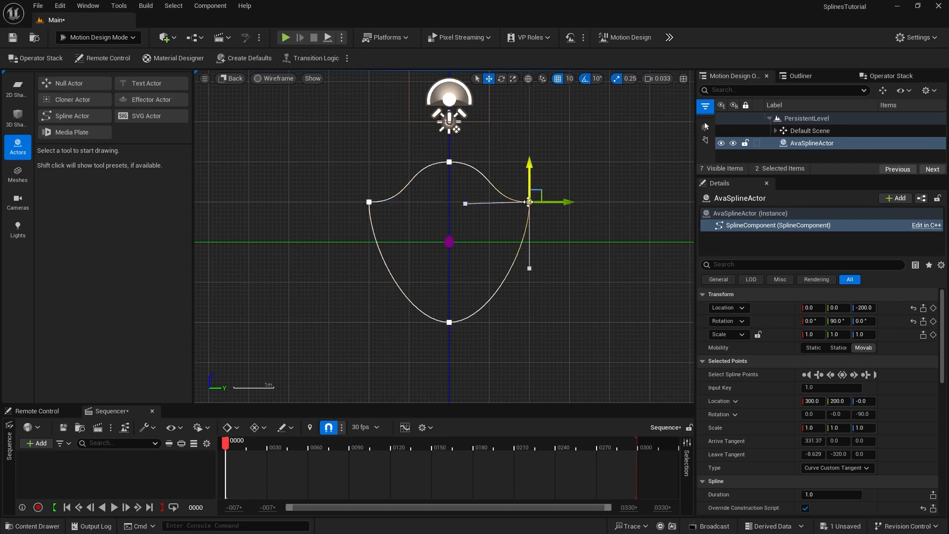
click(466, 203)
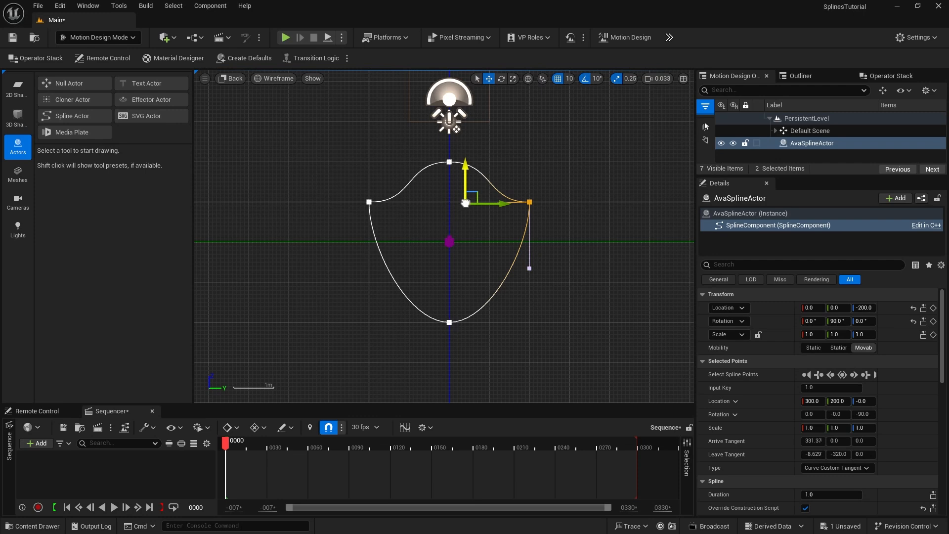
drag(478, 191, 474, 192)
click(551, 329)
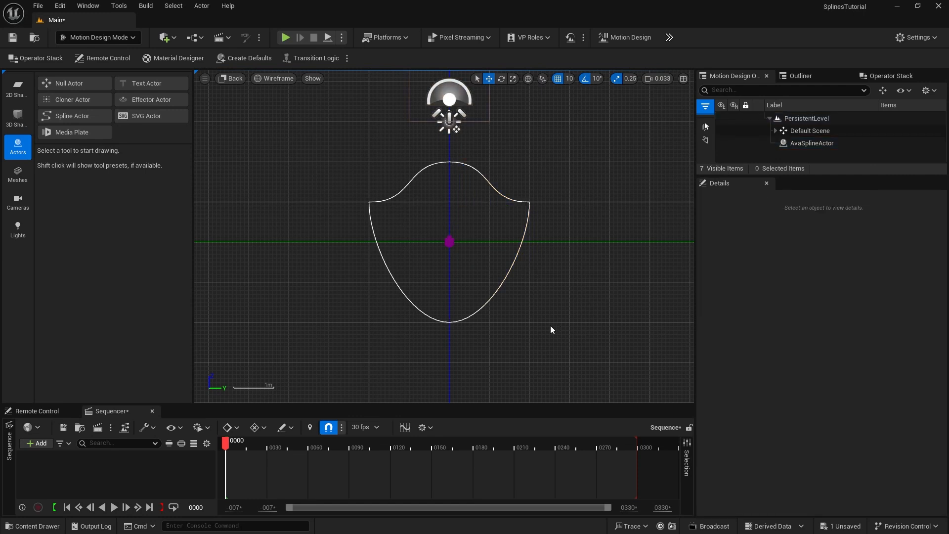
Step: Lower the shape's bottom point by about 80 units and move the left and right points inward by about 30 units each
click(450, 323)
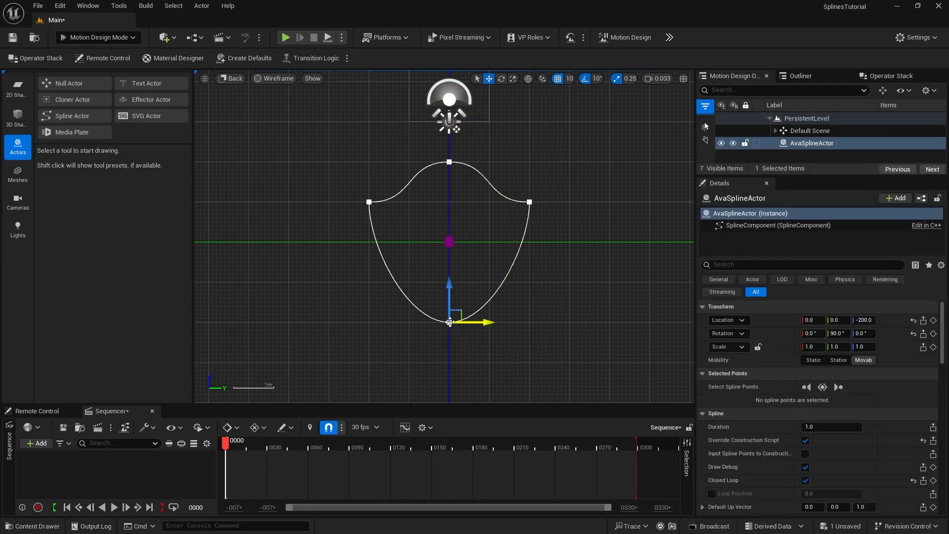
drag(450, 288, 449, 269)
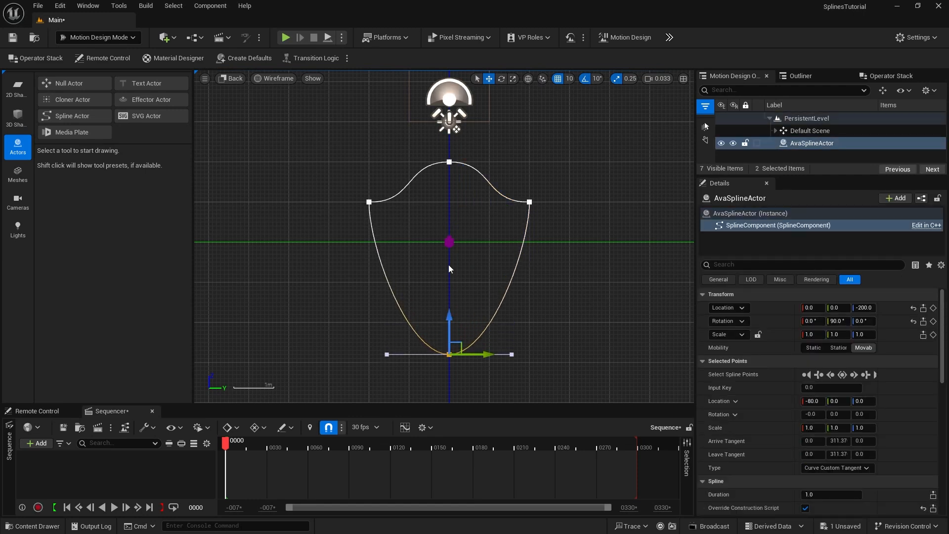
click(369, 203)
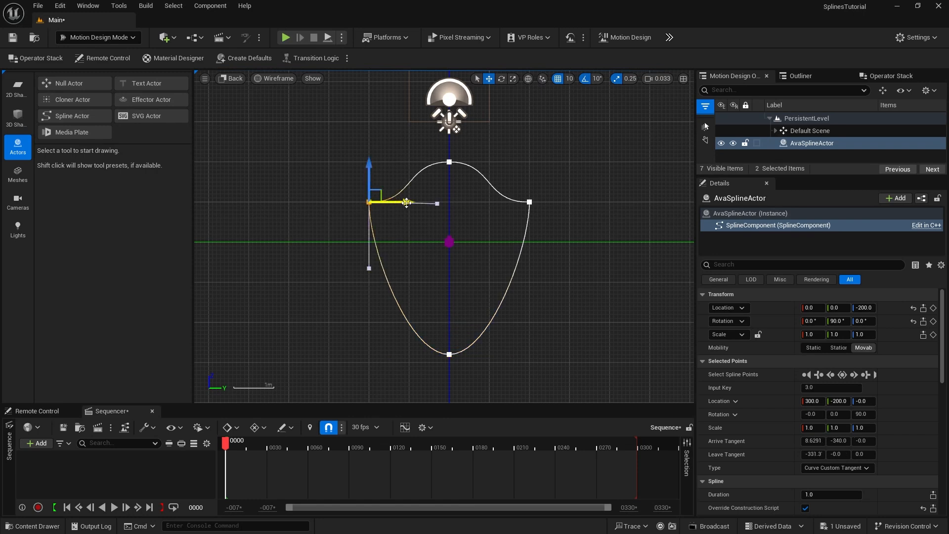
drag(412, 203, 420, 203)
click(529, 202)
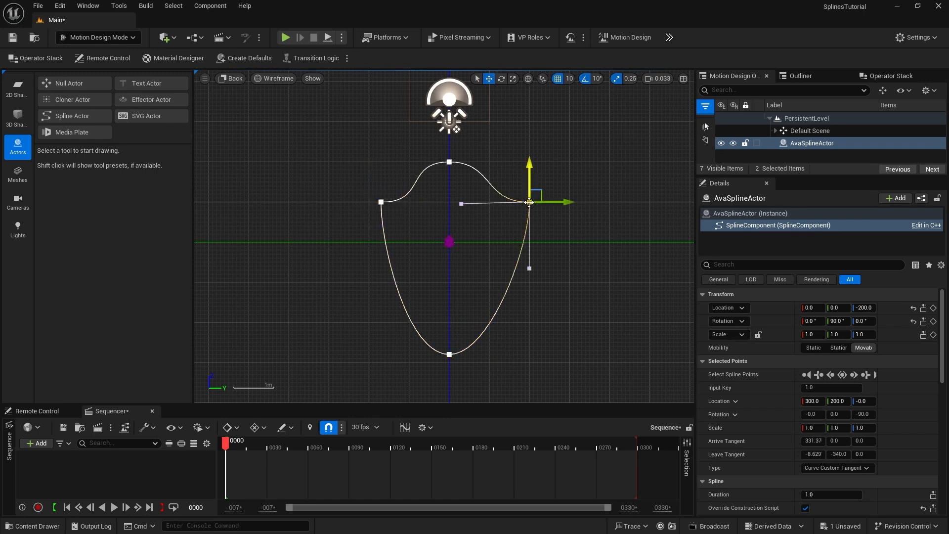
drag(564, 203, 557, 204)
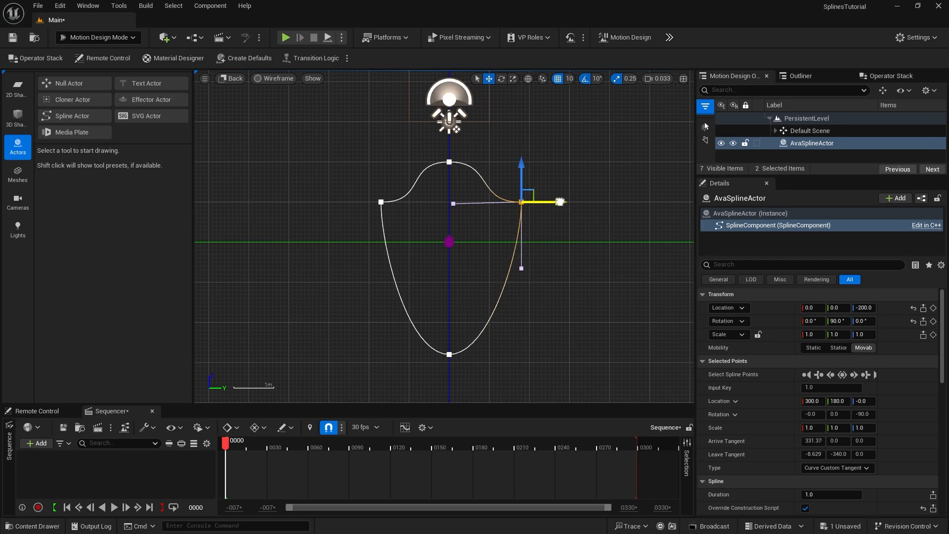
click(380, 202)
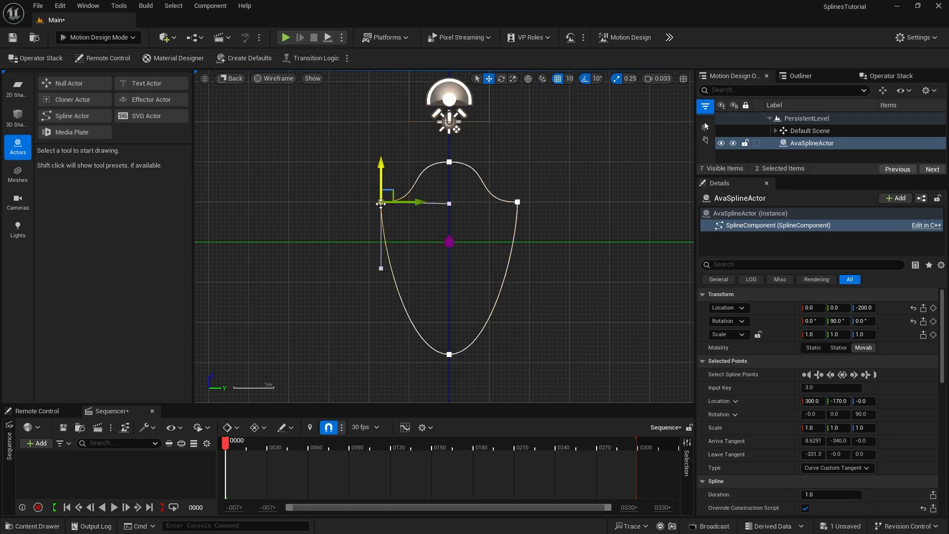
Step: Raise the shape's bottom point by about 30 units and deselect the spline
click(449, 354)
drag(450, 334, 449, 306)
click(567, 266)
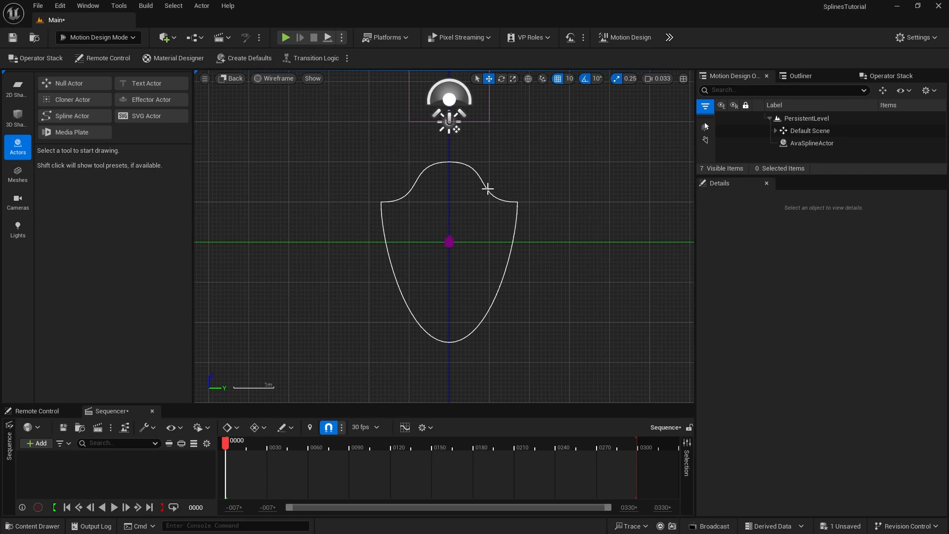
Step: Switch the viewport to Perspective and the editor to Modeling mode
click(232, 78)
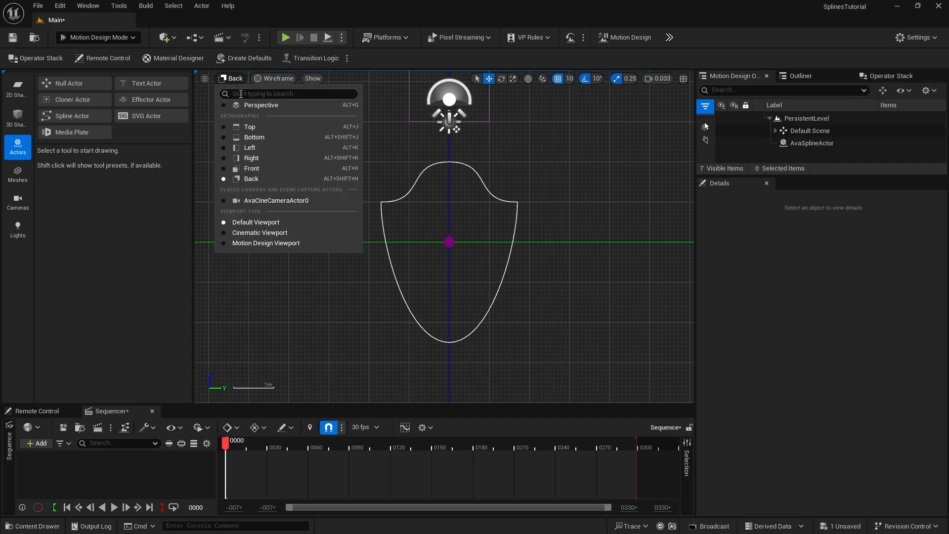
click(247, 105)
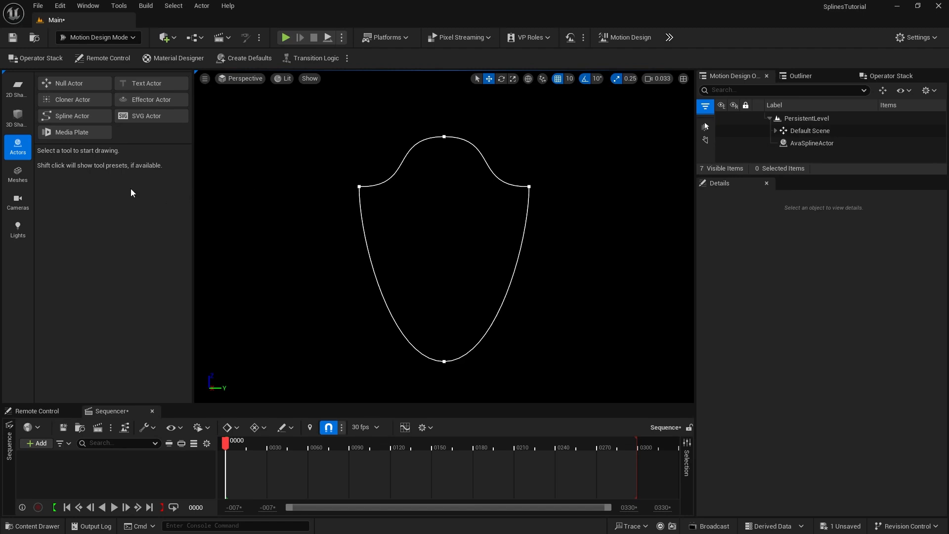
click(96, 38)
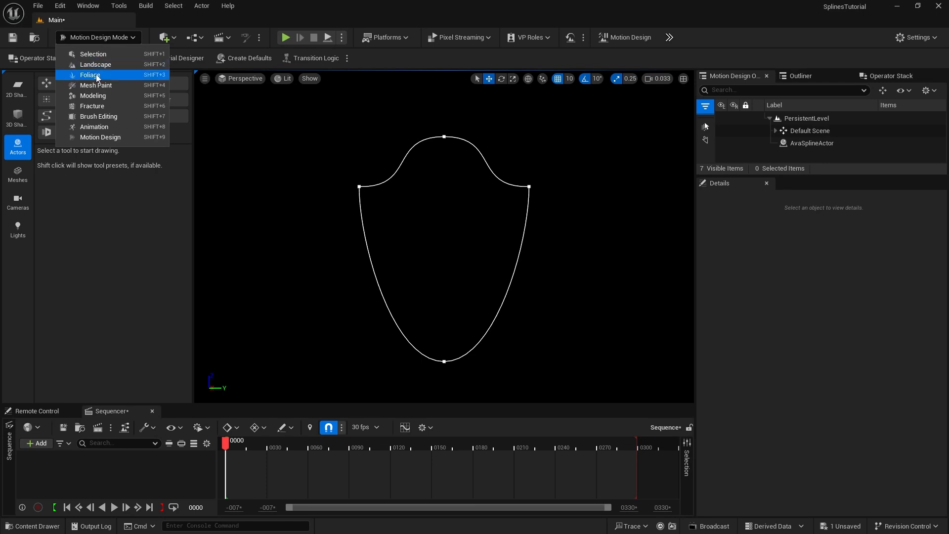
click(98, 95)
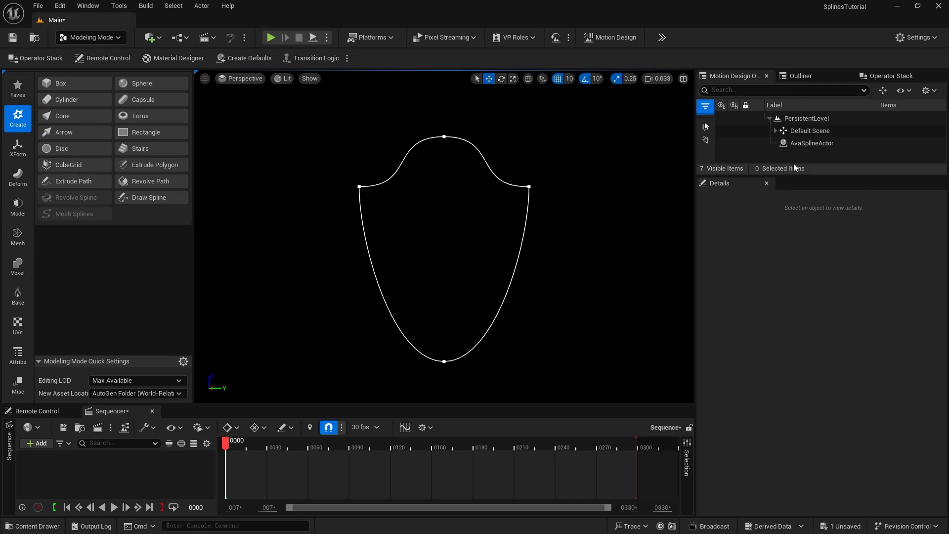
Step: Start Mesh Splines on AvaSplineActor and set the actor's Z rotation to -50° for an angled view of the preview
click(801, 143)
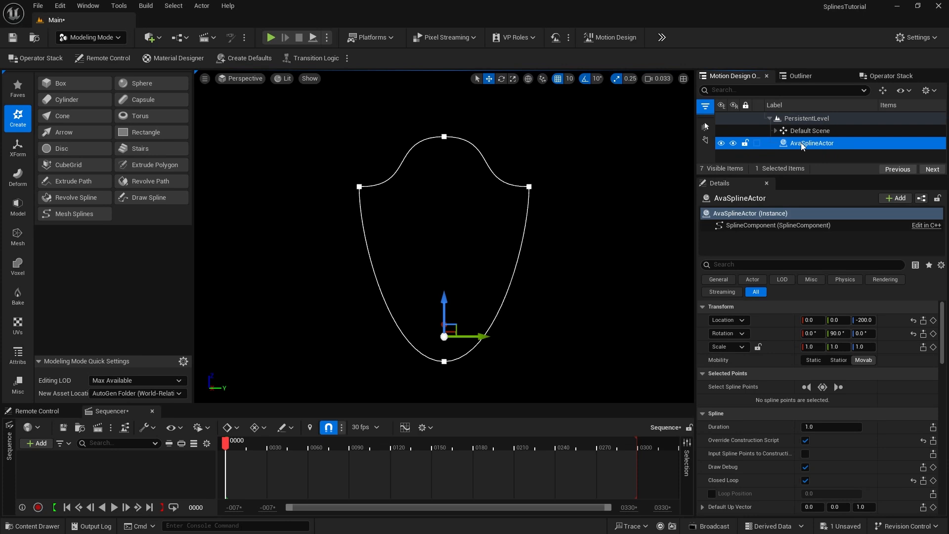
click(72, 212)
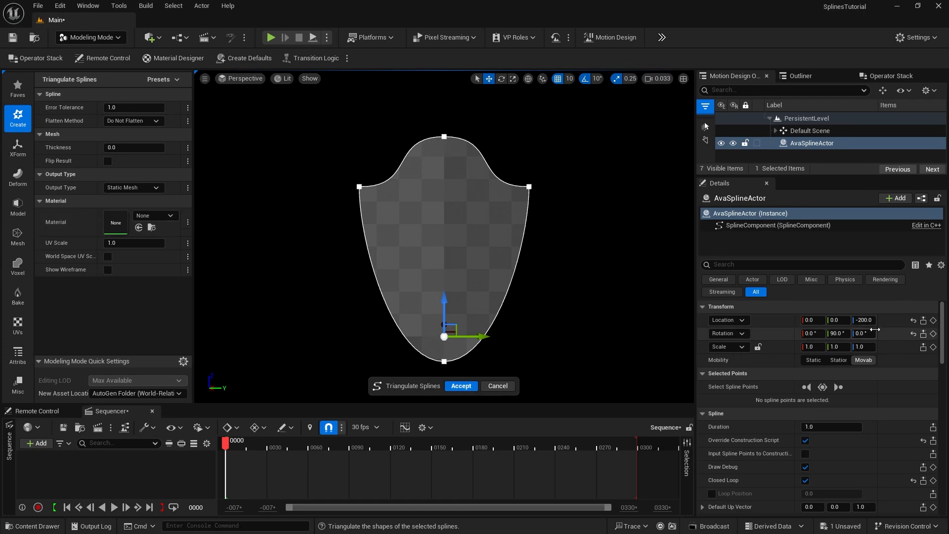
drag(857, 335, 815, 334)
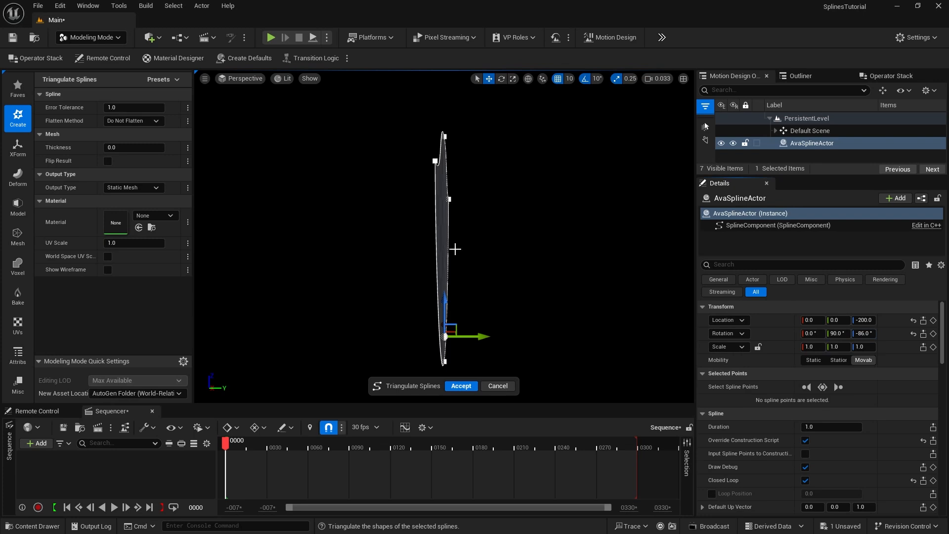
drag(858, 335, 879, 335)
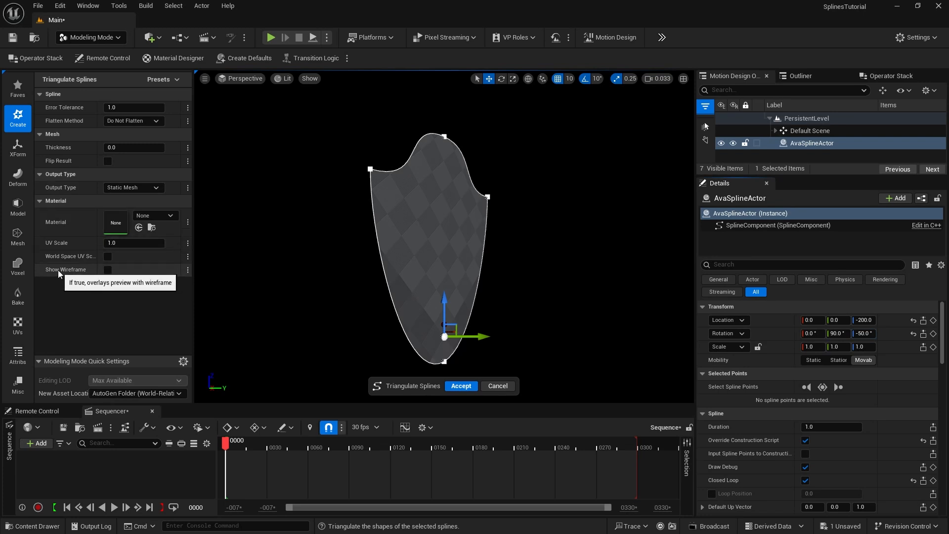
Step: Show the wireframe on the mesh preview, try coarser error tolerances, and settle on an Error Tolerance of about 0.11
click(107, 270)
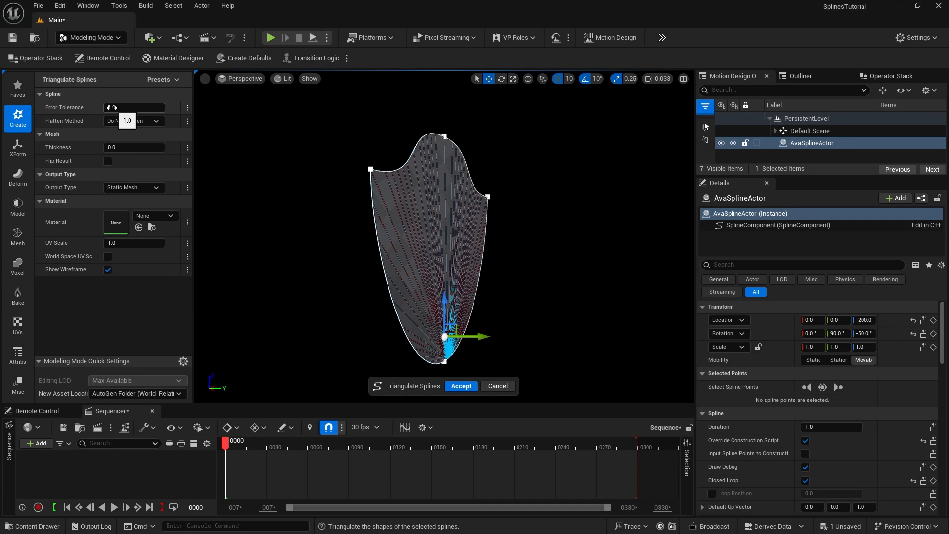
drag(111, 107, 200, 107)
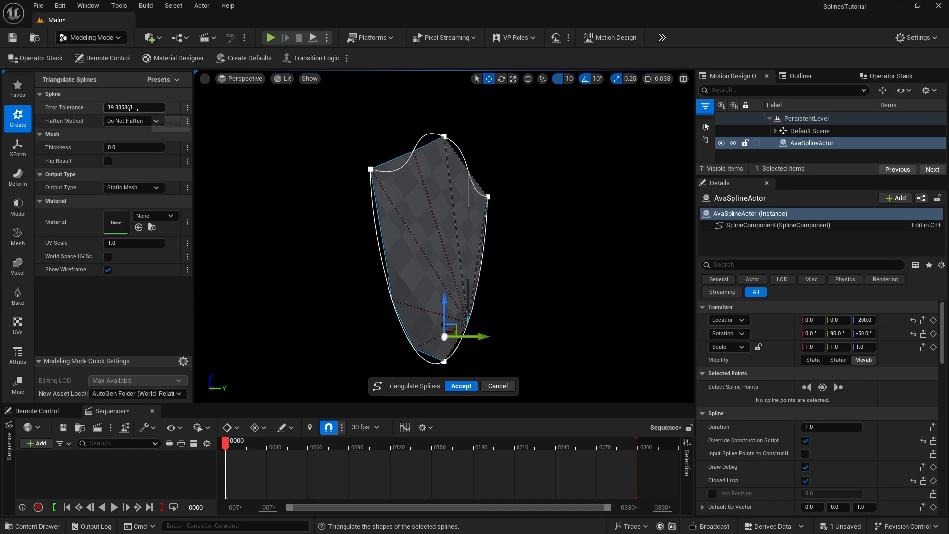
drag(132, 108, 96, 108)
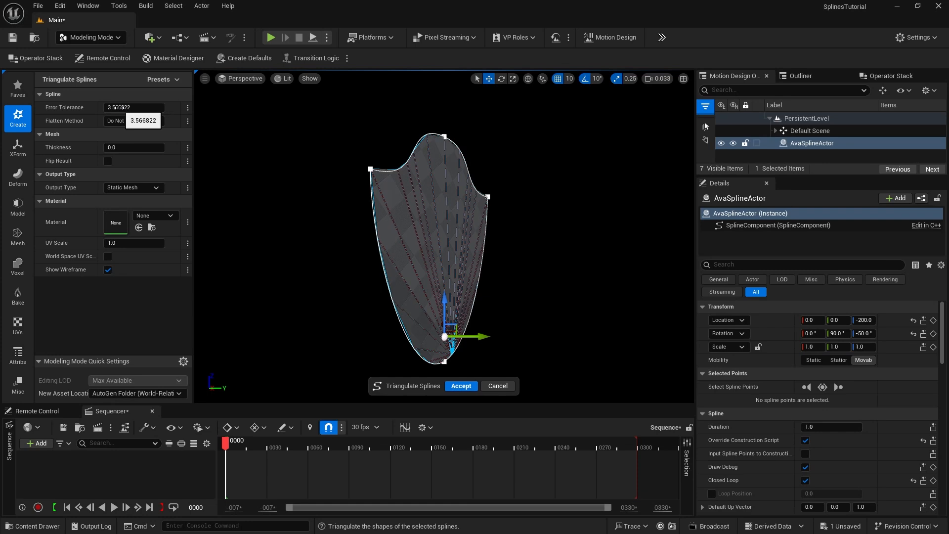
drag(117, 108, 113, 107)
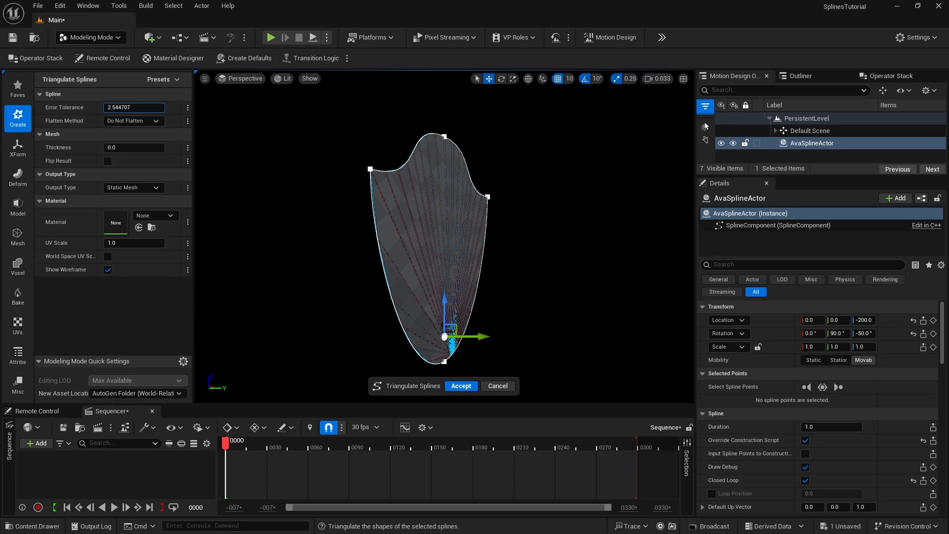
drag(114, 108, 110, 108)
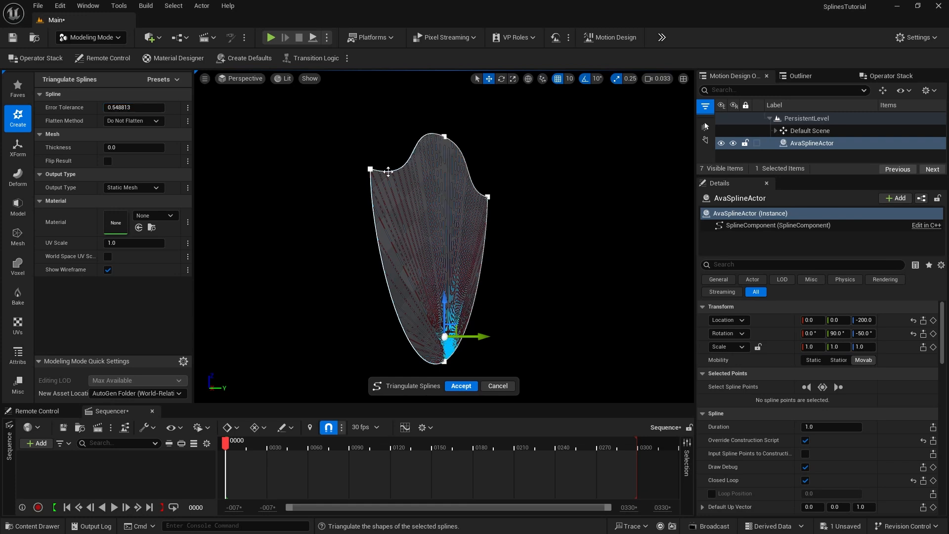
drag(117, 108, 113, 108)
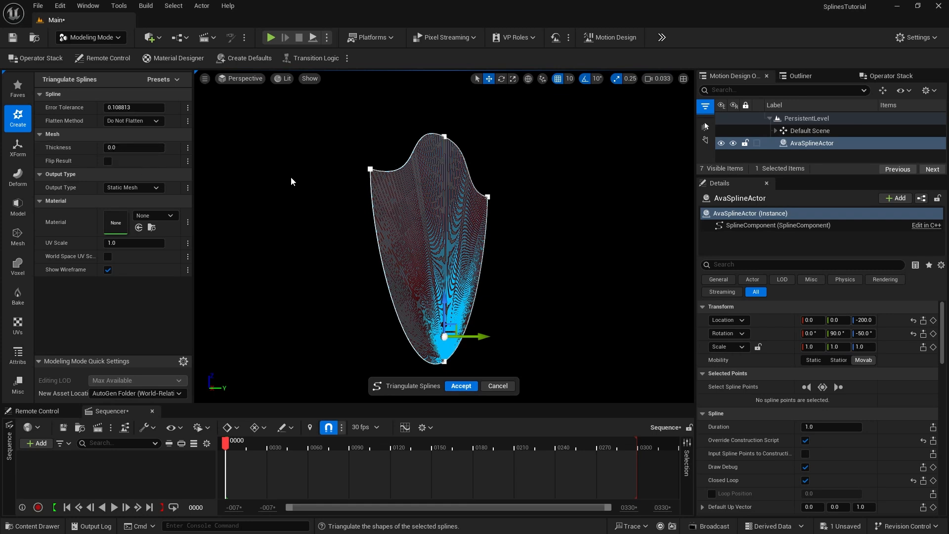
Step: Try a thick extrusion on the spline mesh and set its Thickness to 2
drag(110, 148, 156, 148)
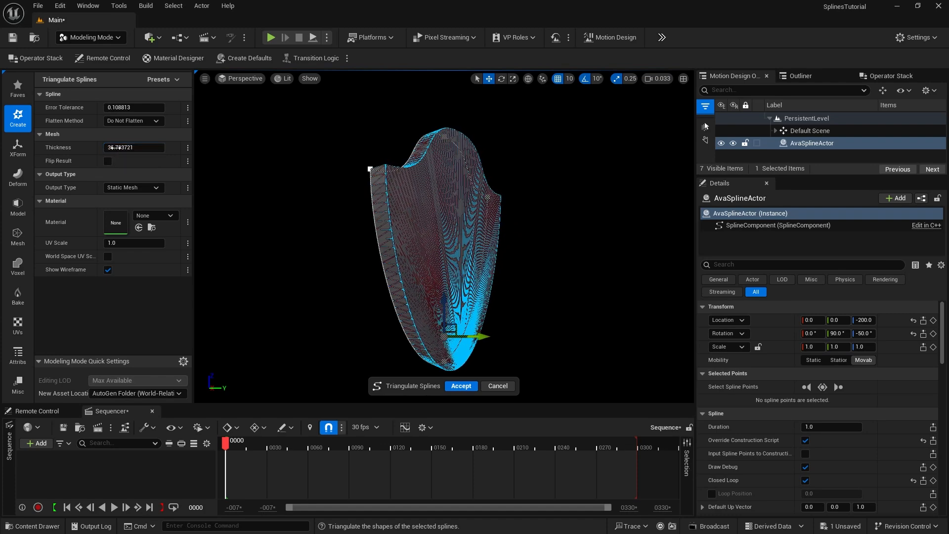
click(119, 148)
text(2)
key(Return)
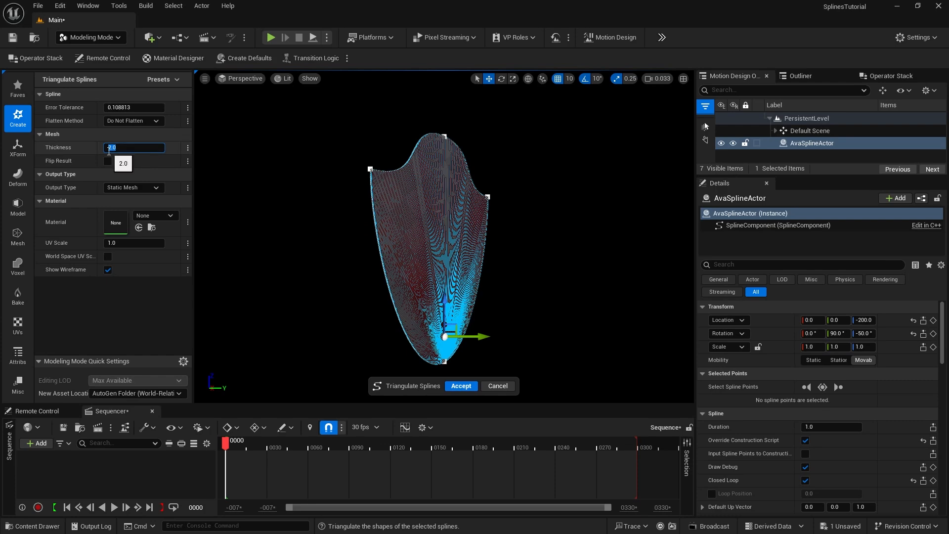
Step: Try Flip Result on an extrusion about 65.5 thick, and restore the Thickness to 2 with the result unflipped
mouse_move(96, 146)
mouse_down()
mouse_move(138, 147)
mouse_move(106, 158)
mouse_up()
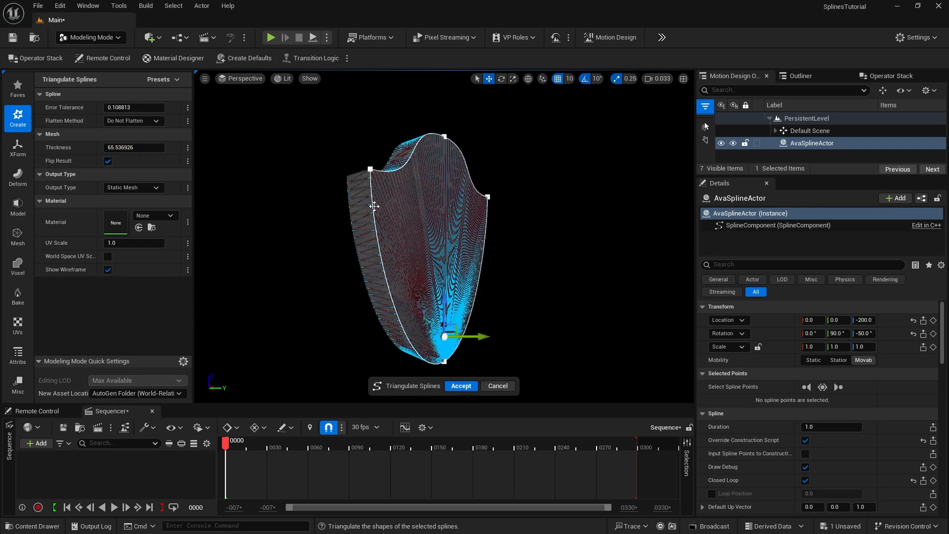
click(108, 162)
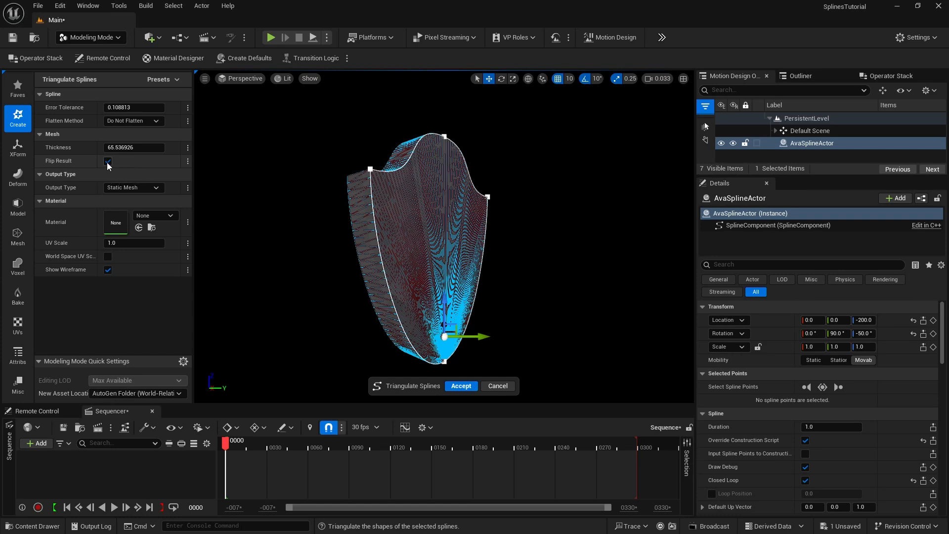
click(106, 148)
text(2)
key(Return)
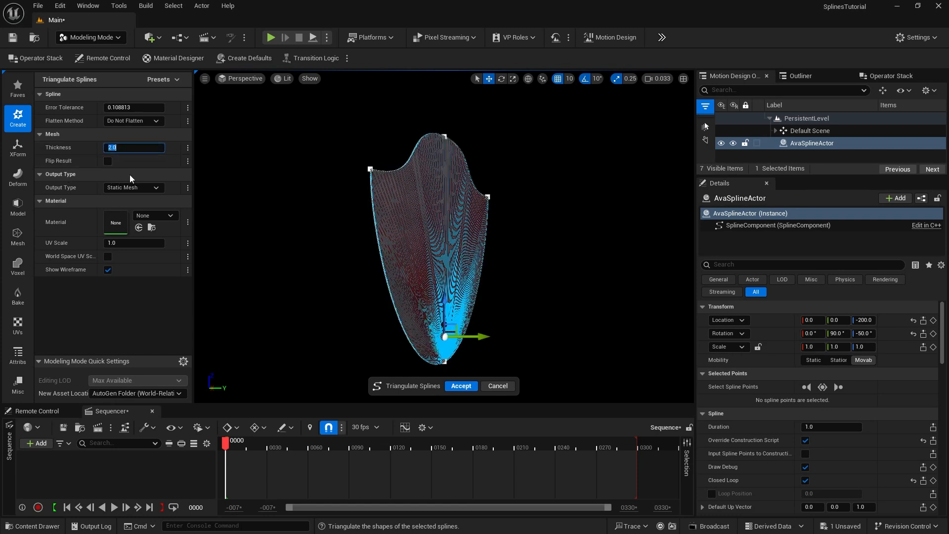
click(145, 188)
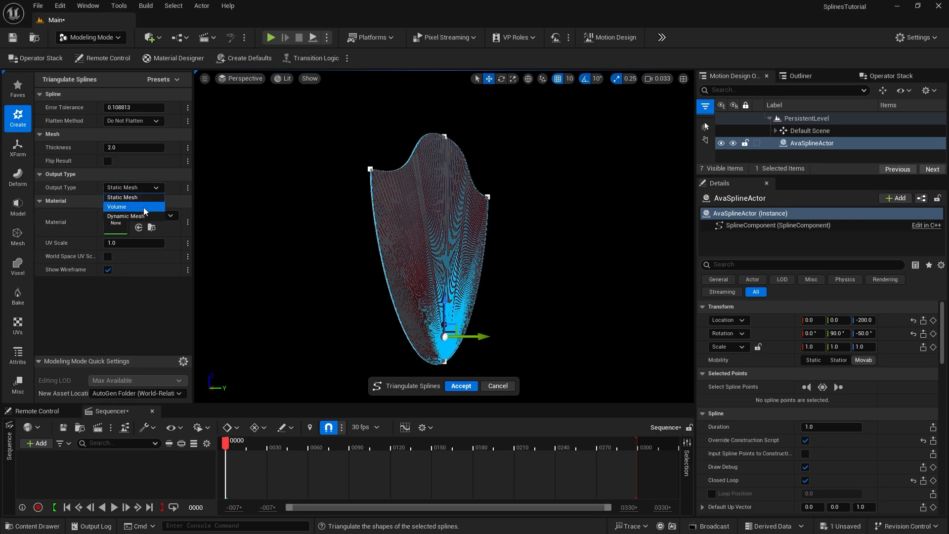
click(79, 177)
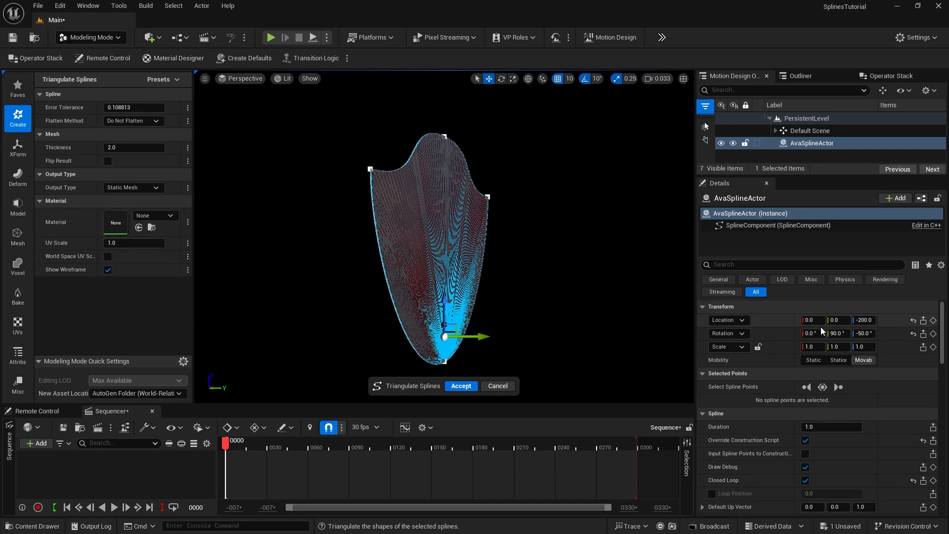
Step: Set AvaSplineActor's Z rotation to 0° and accept the spline mesh
click(865, 334)
text(0)
key(Return)
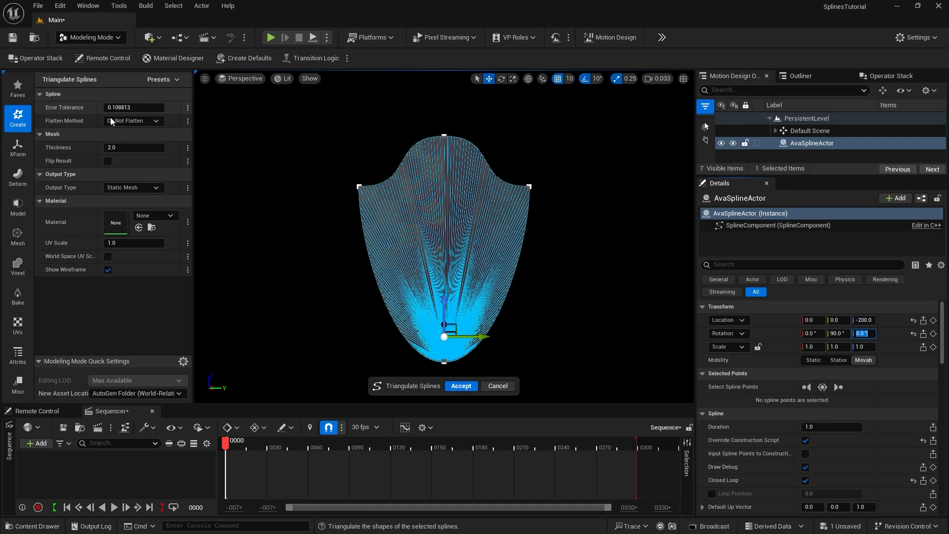
click(461, 386)
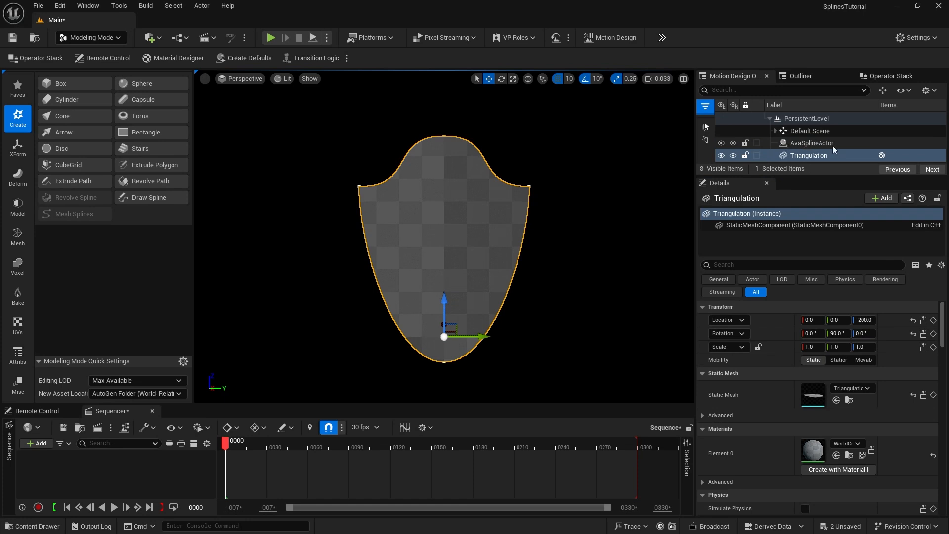
Step: Rename the new triangulated mesh as Shield Base and hide it in the viewport
click(808, 156)
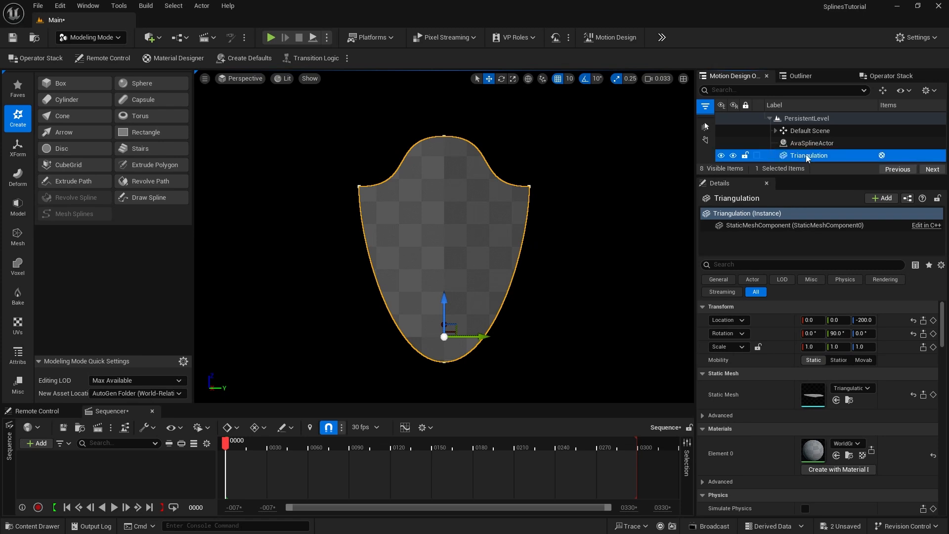
click(807, 156)
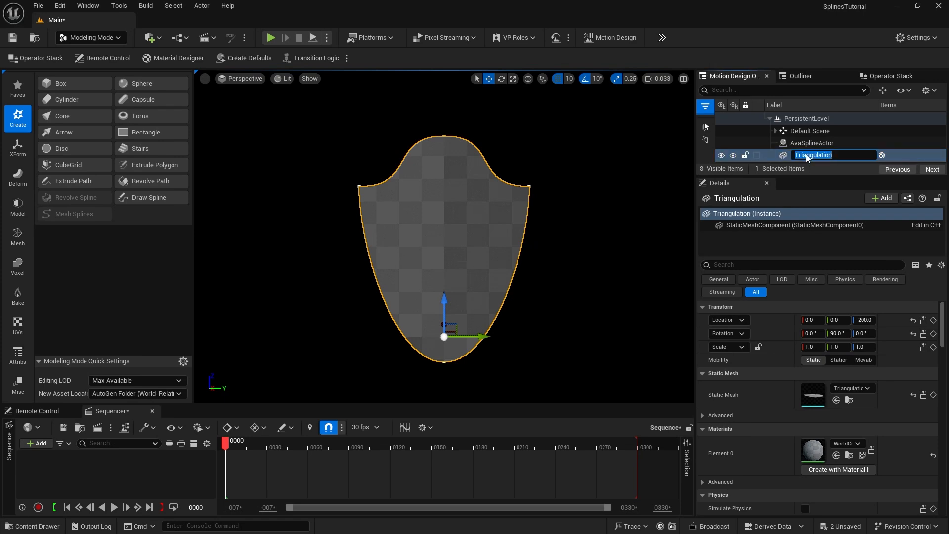
text(Shield Base)
key(Return)
click(797, 144)
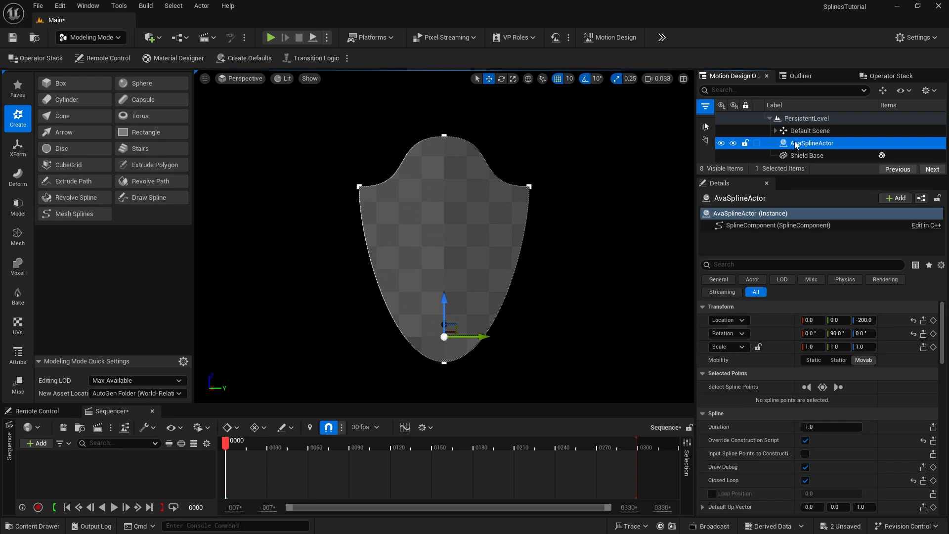
click(721, 156)
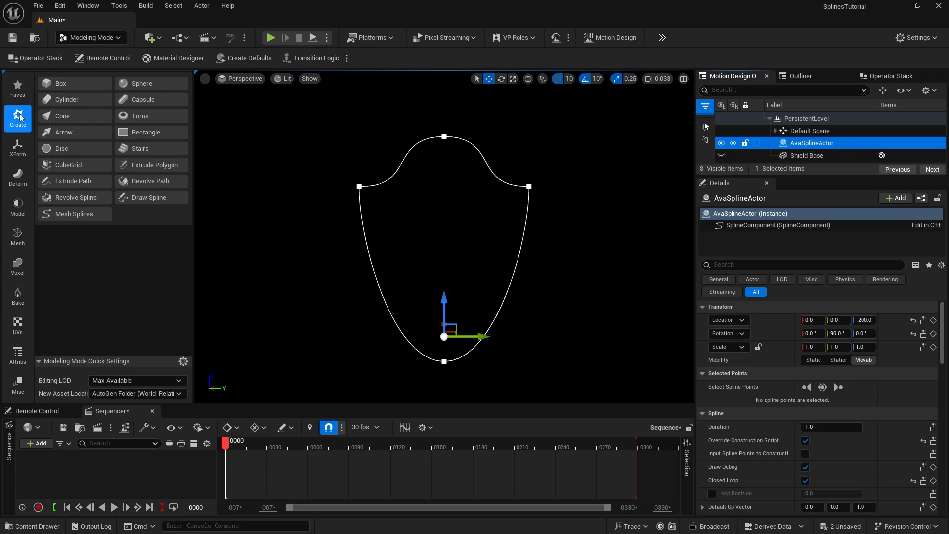
Step: Start Mesh Splines on AvaSplineActor and set the Flatten Method to To Best Fit Plane
click(72, 213)
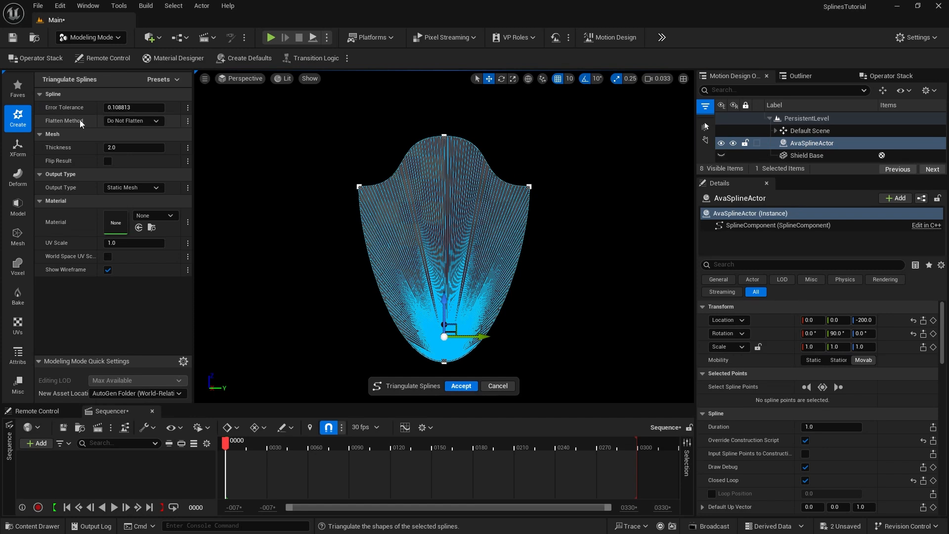
click(130, 121)
click(131, 122)
click(133, 122)
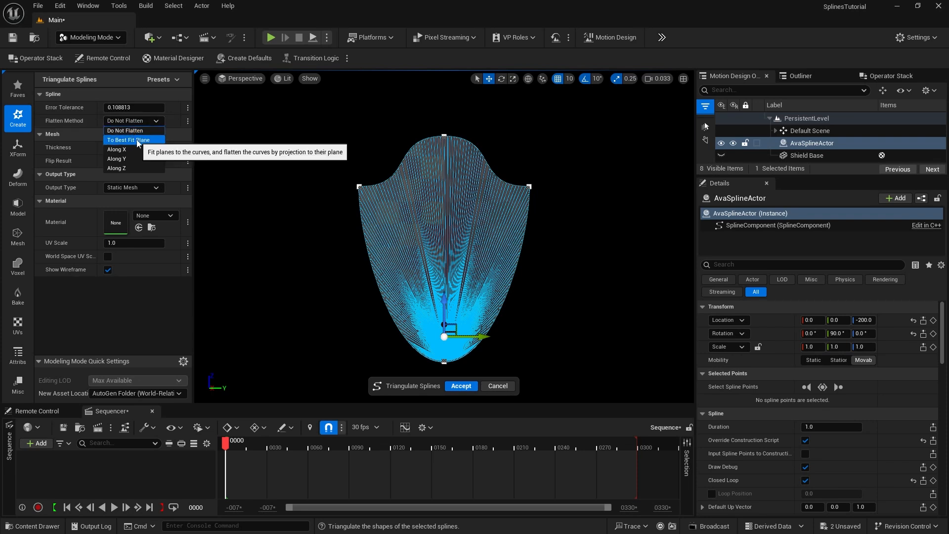
click(134, 140)
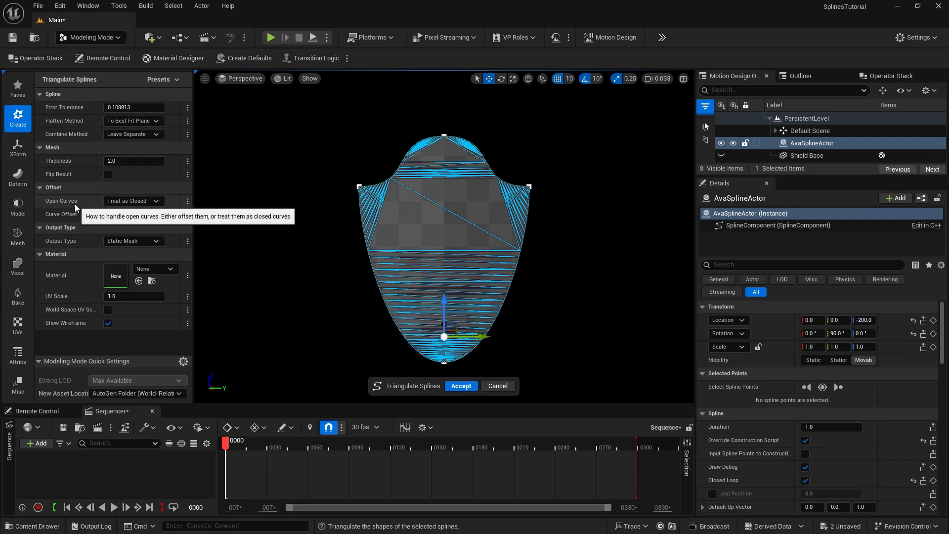
Step: Set Open Curves to Offset, try outward and inward offsets, and accept the mesh with a Curve Offset of -50
click(139, 205)
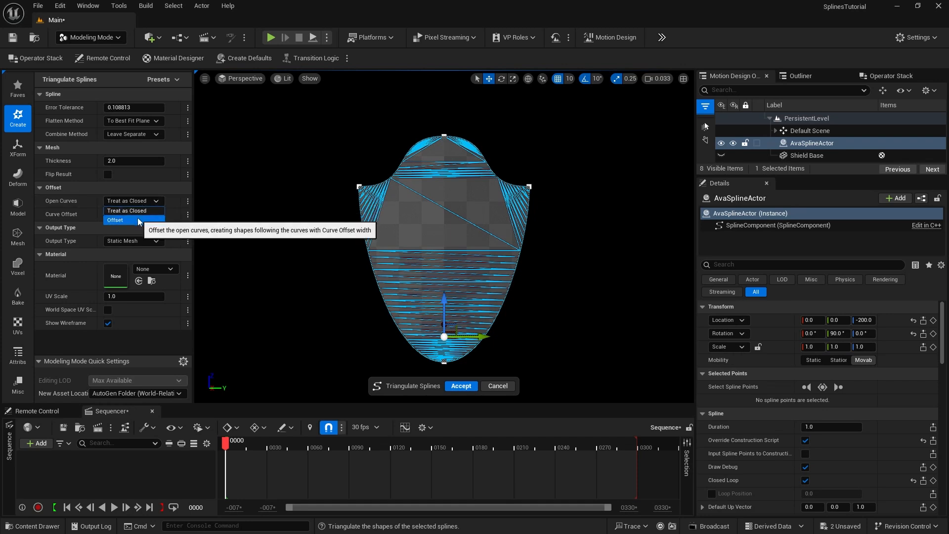
click(137, 220)
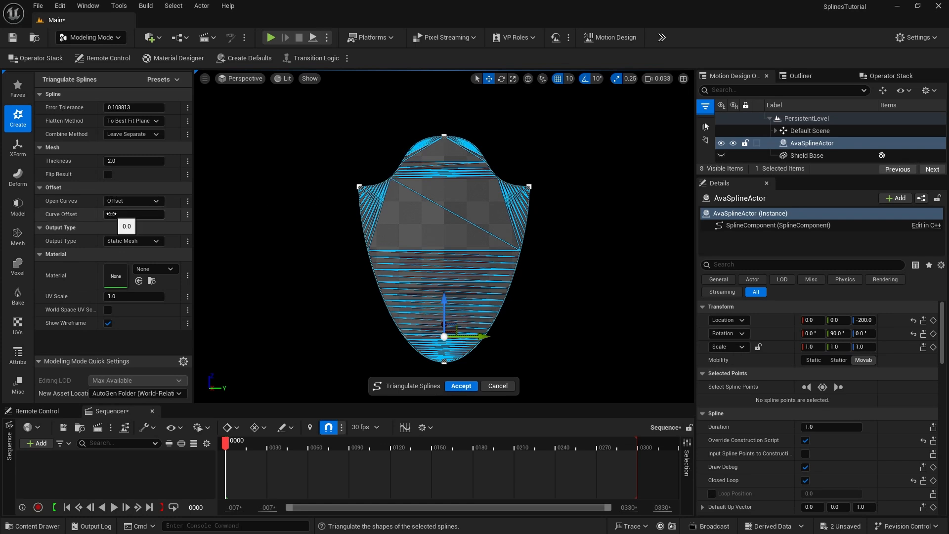
drag(111, 214, 136, 214)
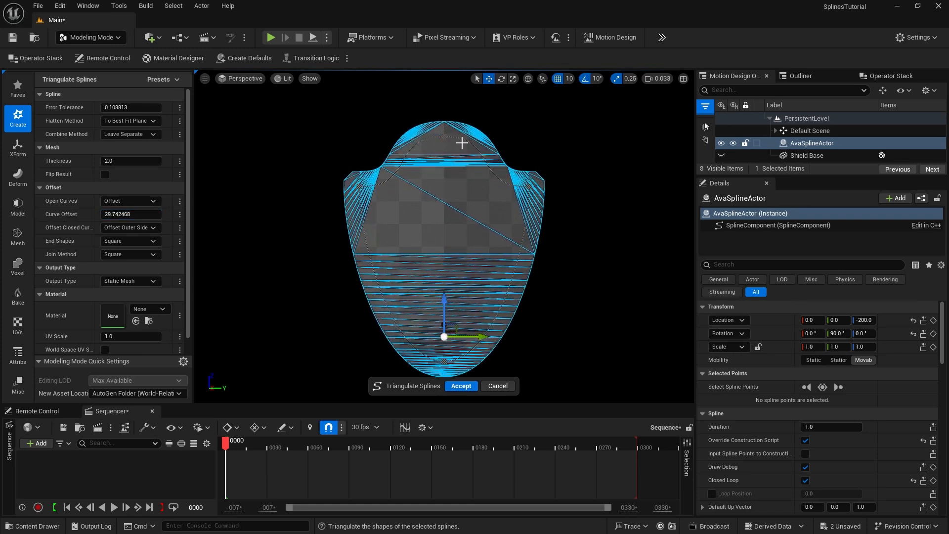
drag(115, 215, 79, 214)
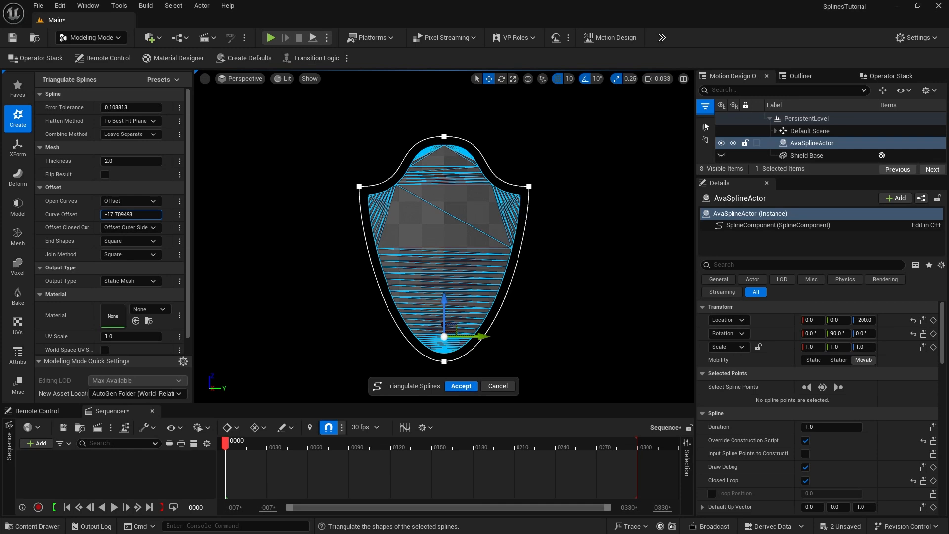
drag(79, 214, 55, 214)
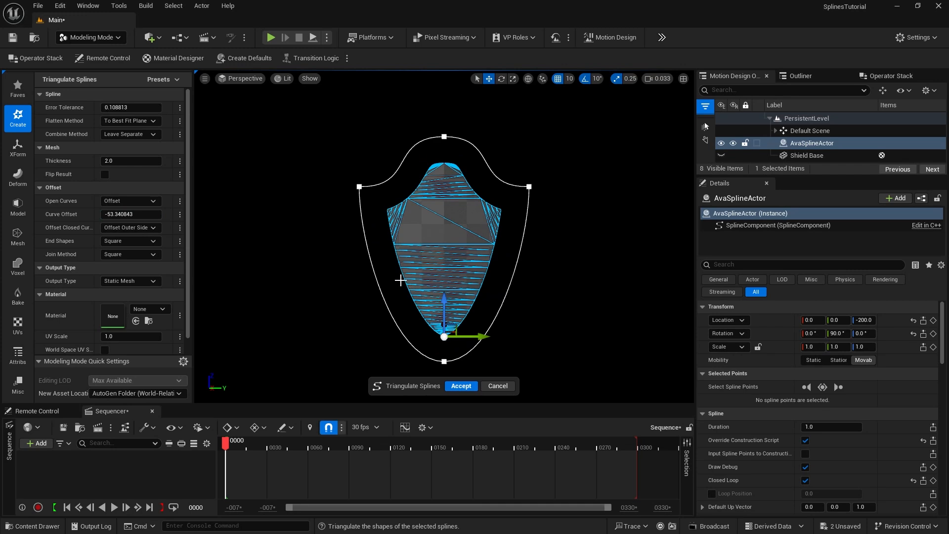
click(124, 215)
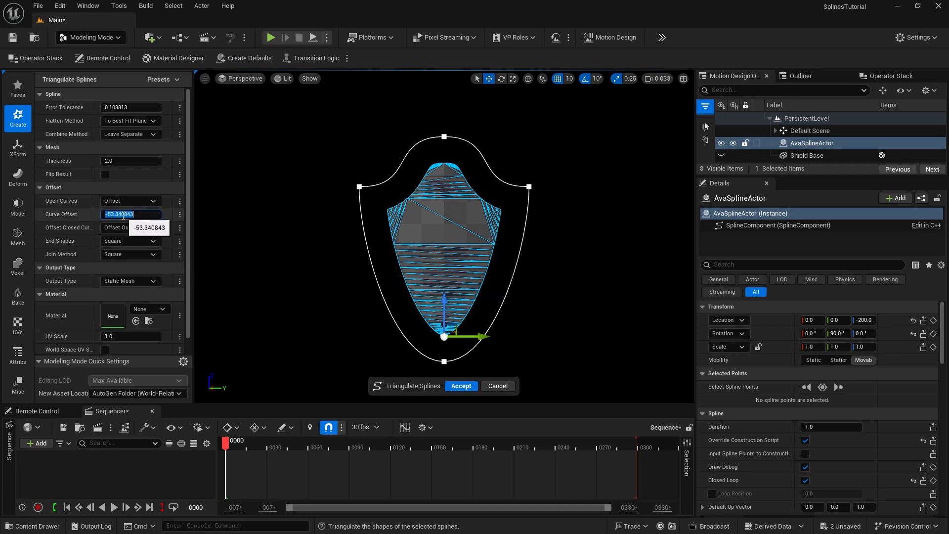
text(-50)
key(Return)
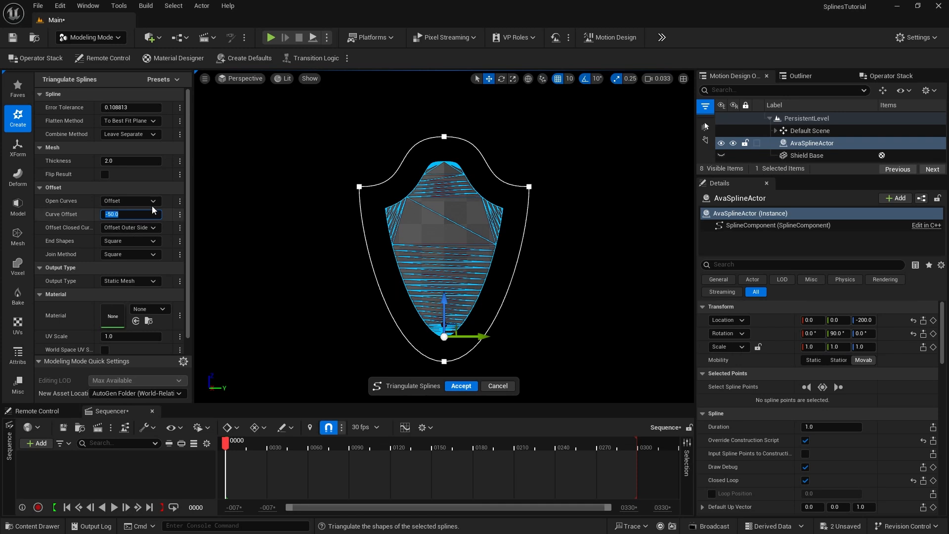
click(459, 386)
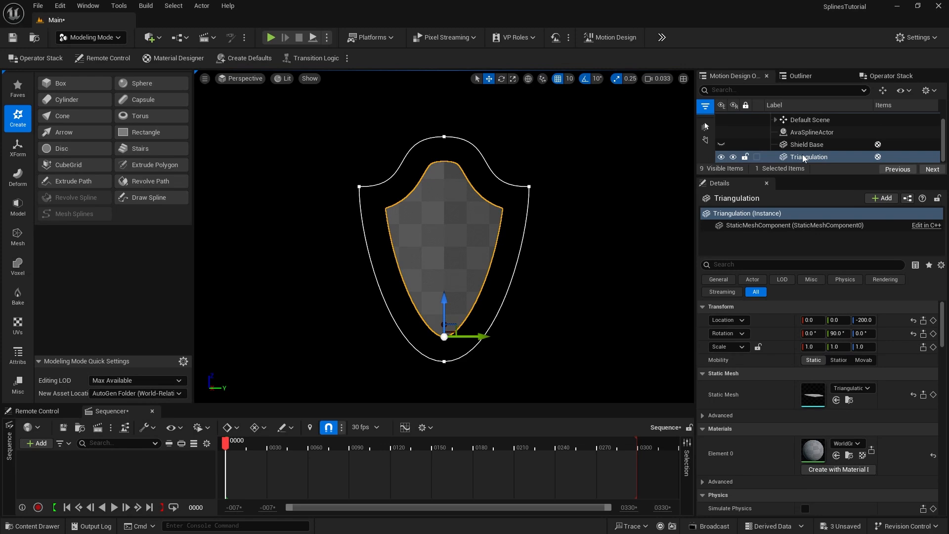
Step: Rename the new inset mesh as Shield Inner Piece and hide it in the viewport
click(803, 158)
click(804, 157)
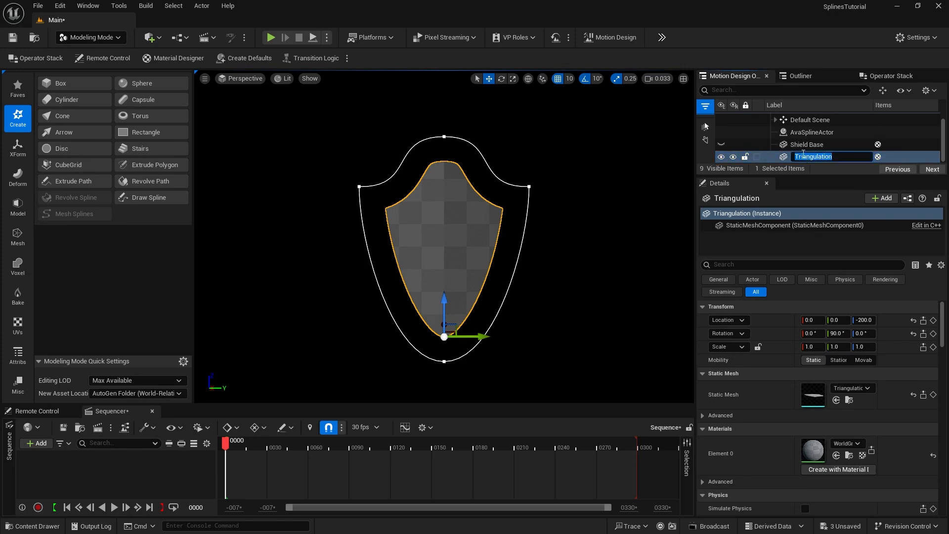
text(Shield Inner )
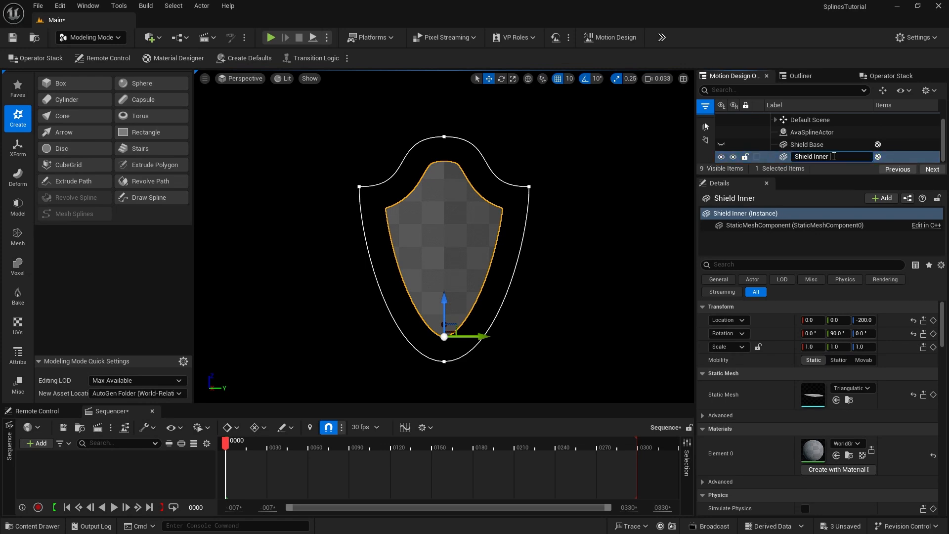
text(Piece)
key(Return)
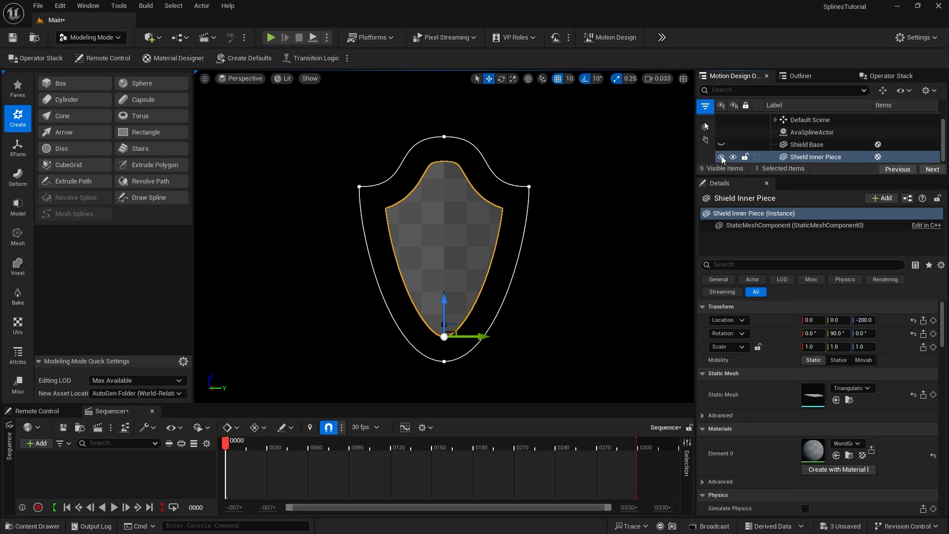
click(722, 157)
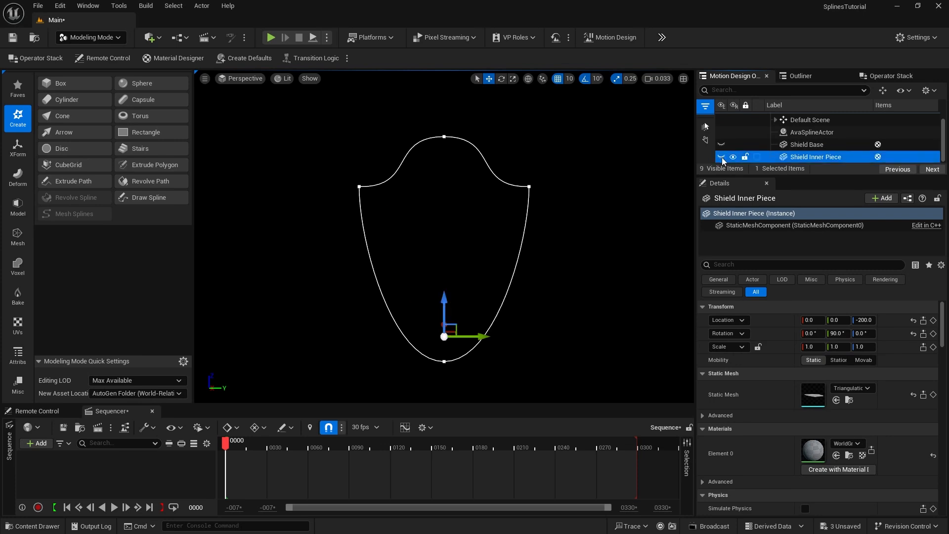
Step: Mesh AvaSplineActor as an outline with Offset Both Sides, a Curve Offset of 15 and an Error Tolerance of 0.773
click(793, 134)
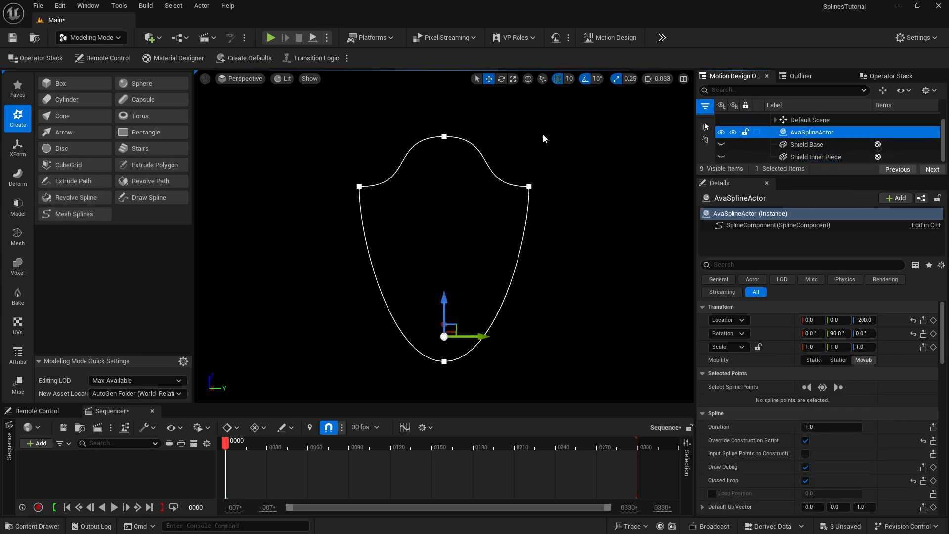
click(78, 215)
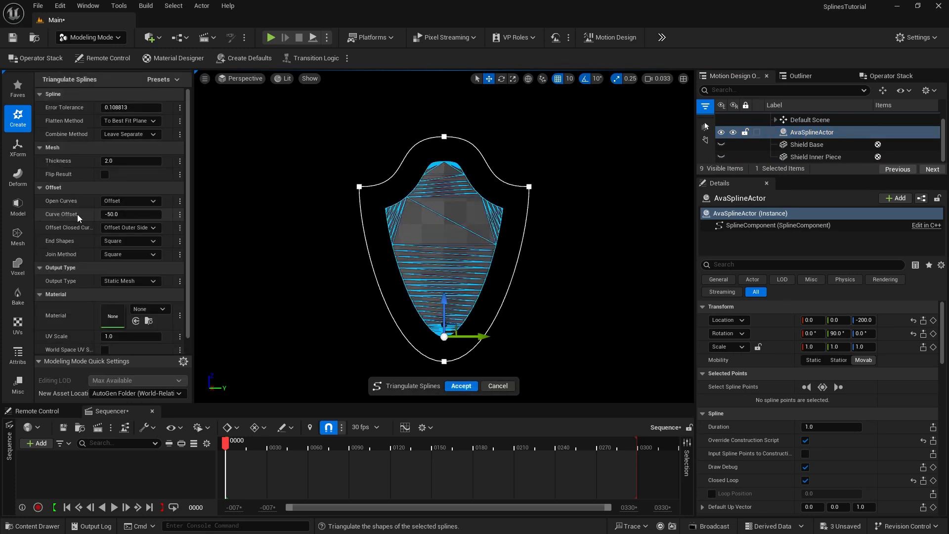
click(132, 229)
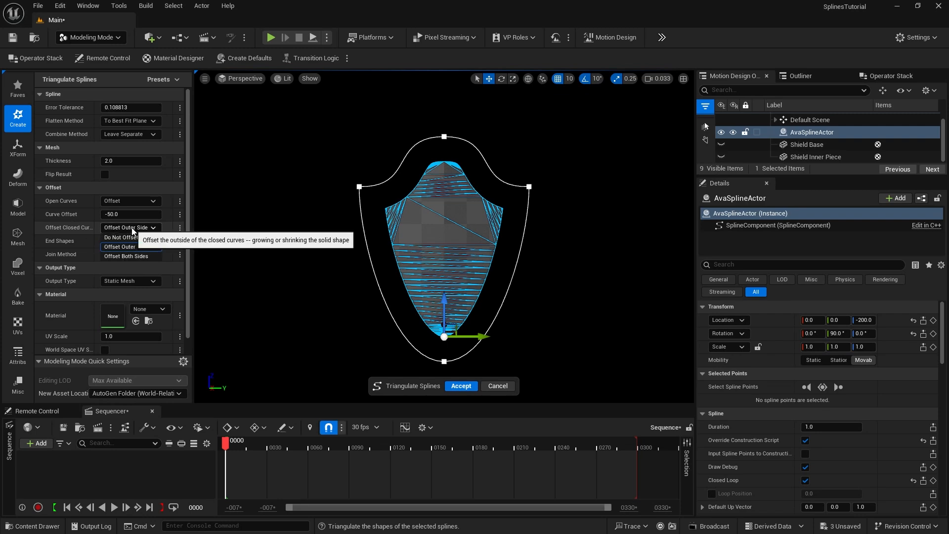
click(132, 257)
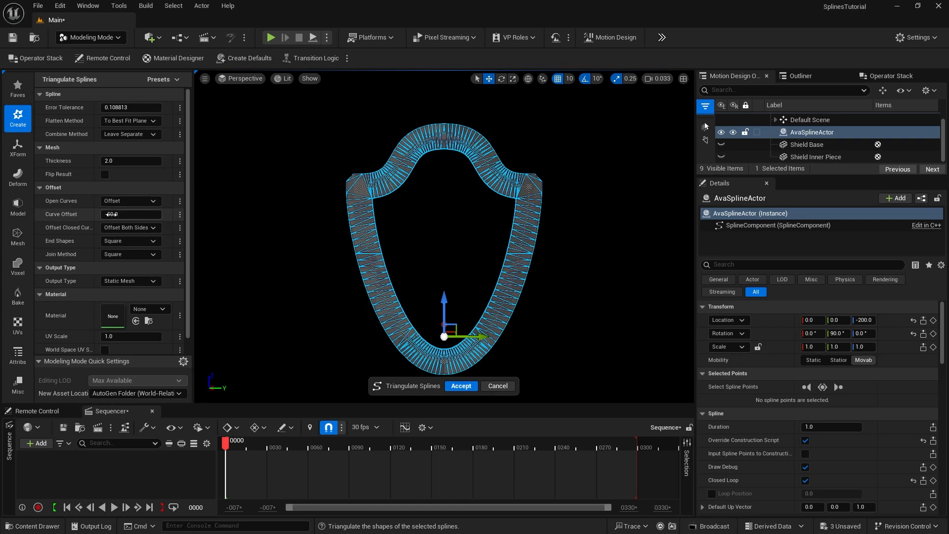
drag(112, 214, 158, 215)
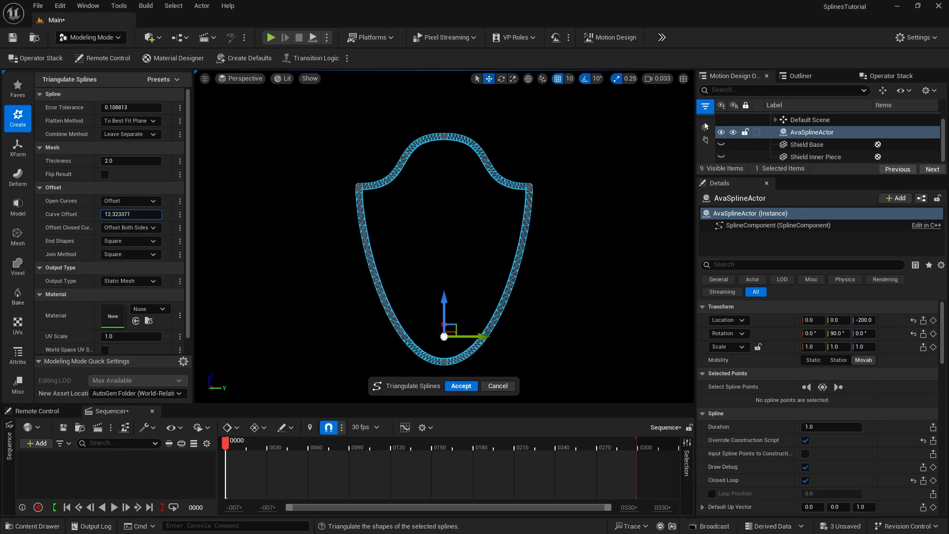
click(114, 215)
text(15)
key(Return)
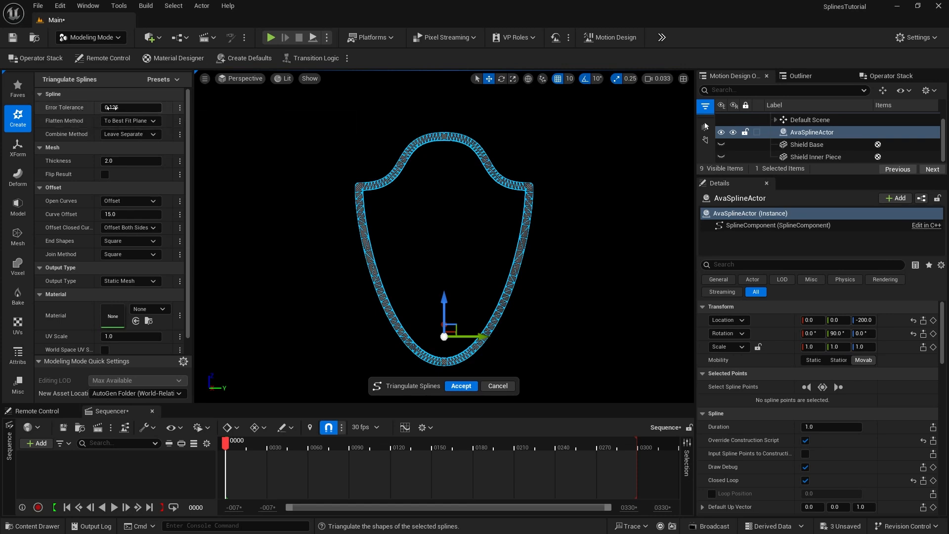
drag(108, 107, 233, 108)
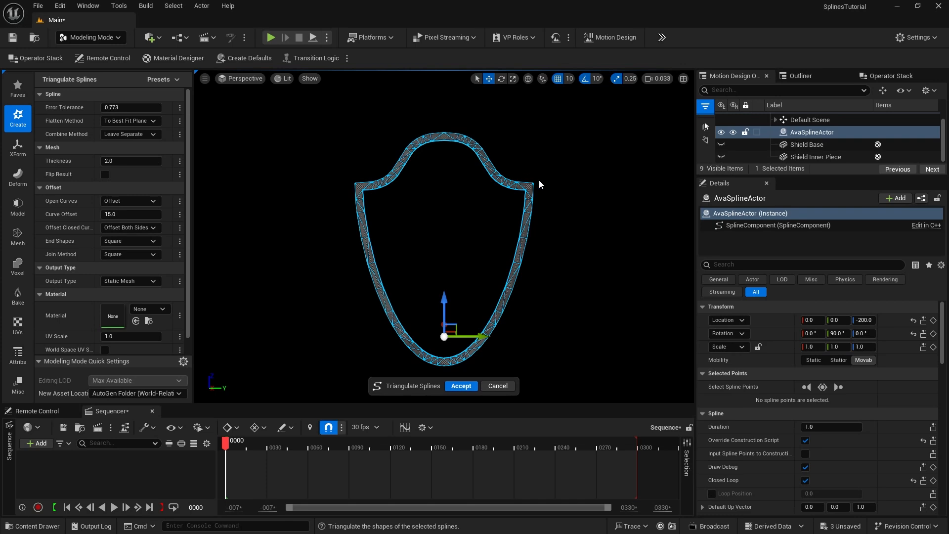
click(458, 385)
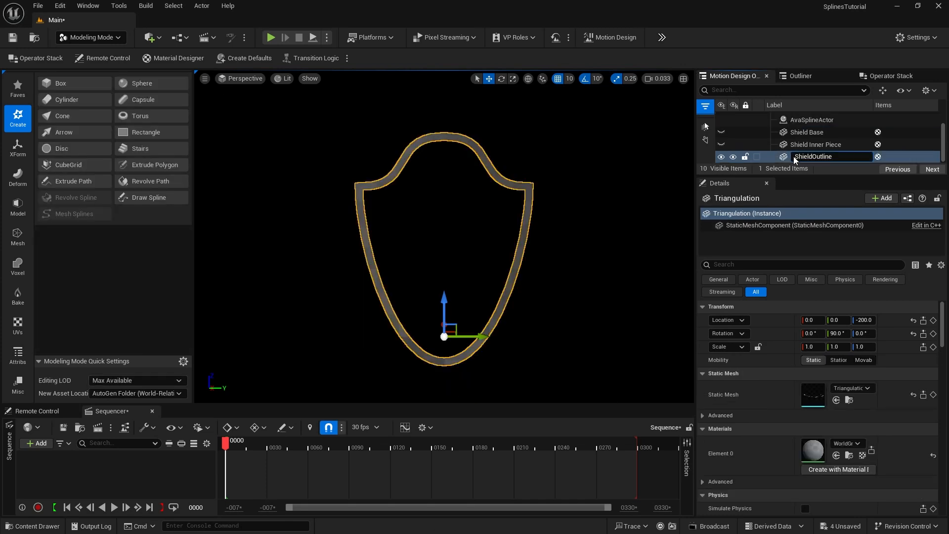
Step: Rename the new outline mesh as ShieldOutline and show Shield Base in the viewport again
key(Return)
click(722, 132)
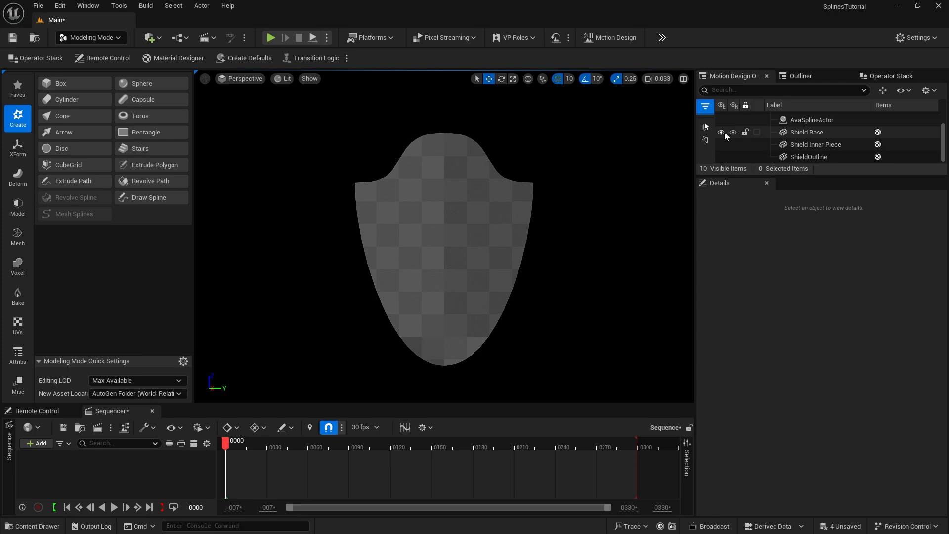
Step: Select Shield Base, Shield Inner Piece and ShieldOutline in turn, and switch the editor to Motion Design mode
click(796, 133)
click(799, 149)
click(798, 156)
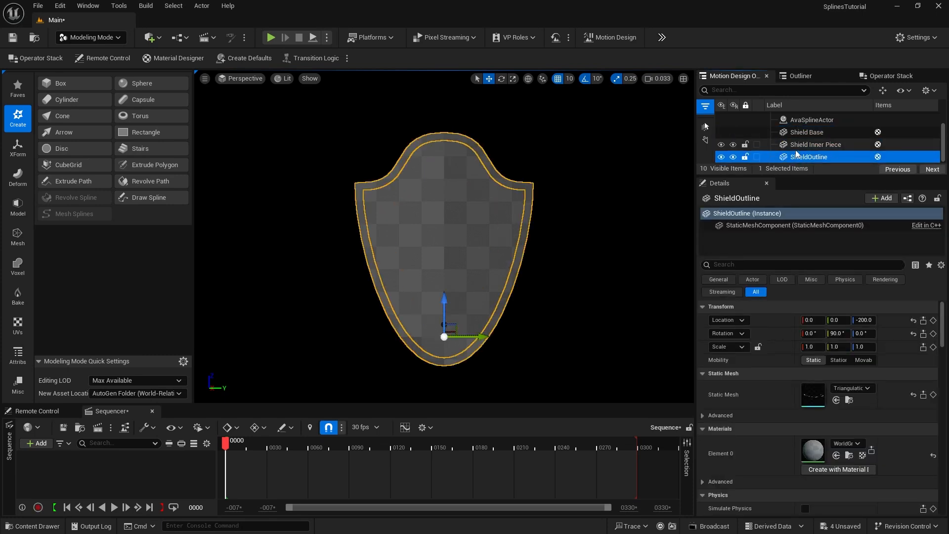
click(90, 38)
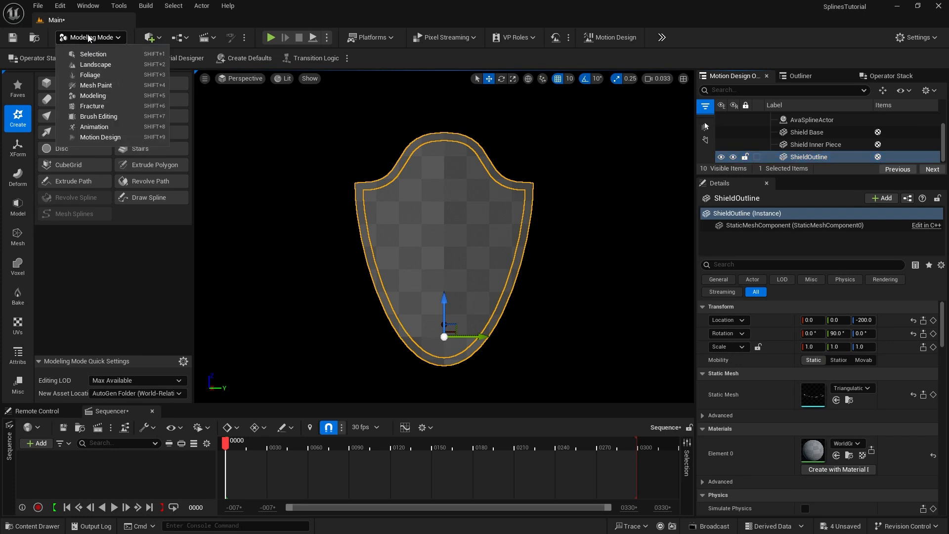
click(100, 137)
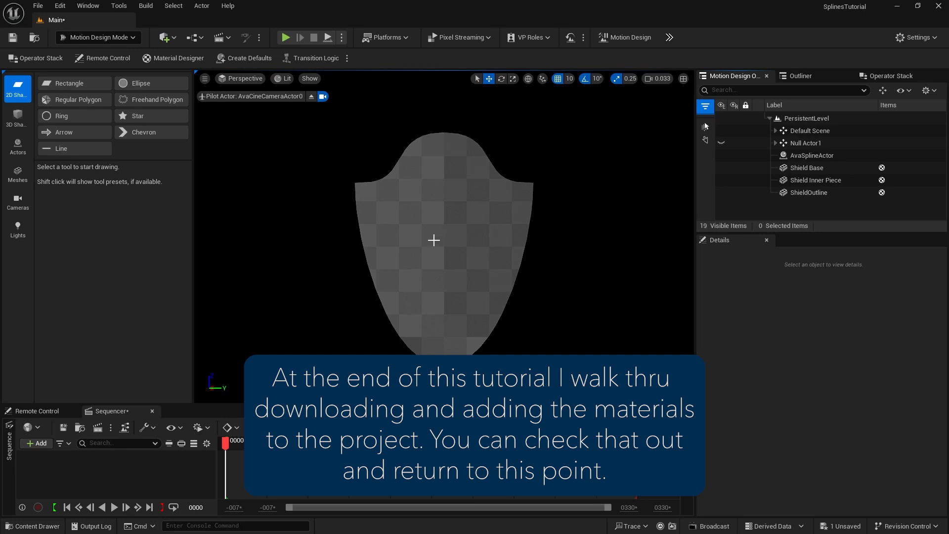
Step: Assign the MD_Brown Metal material from the Materials folder to Element 0 of ShieldOutline
click(32, 526)
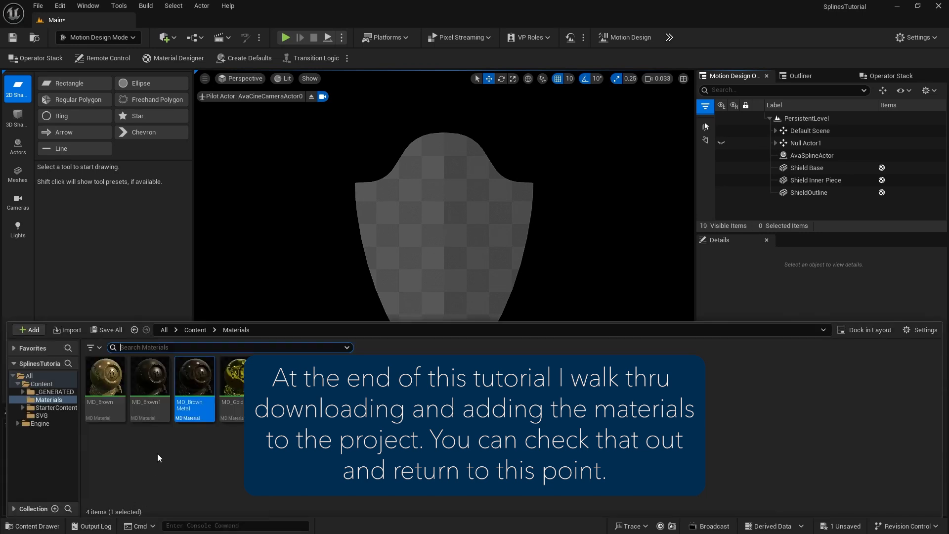
click(101, 445)
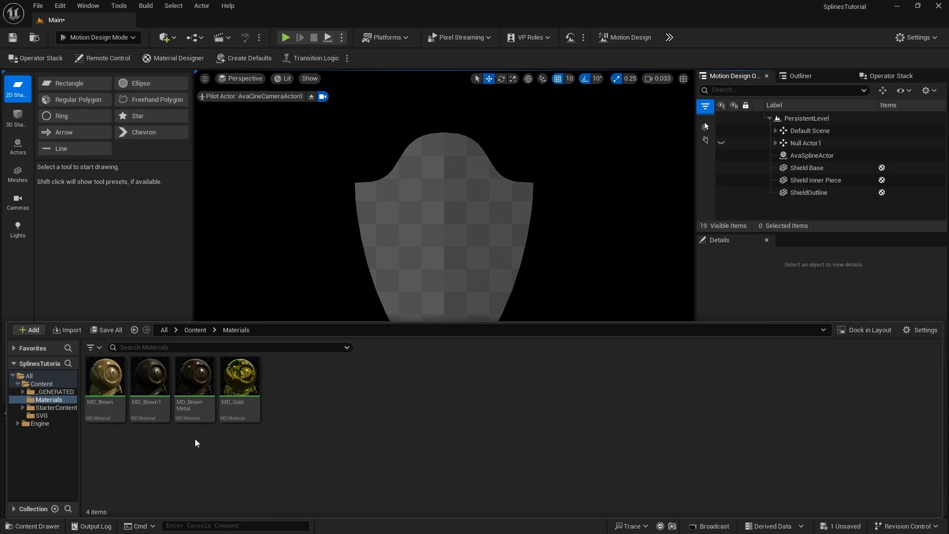
click(196, 382)
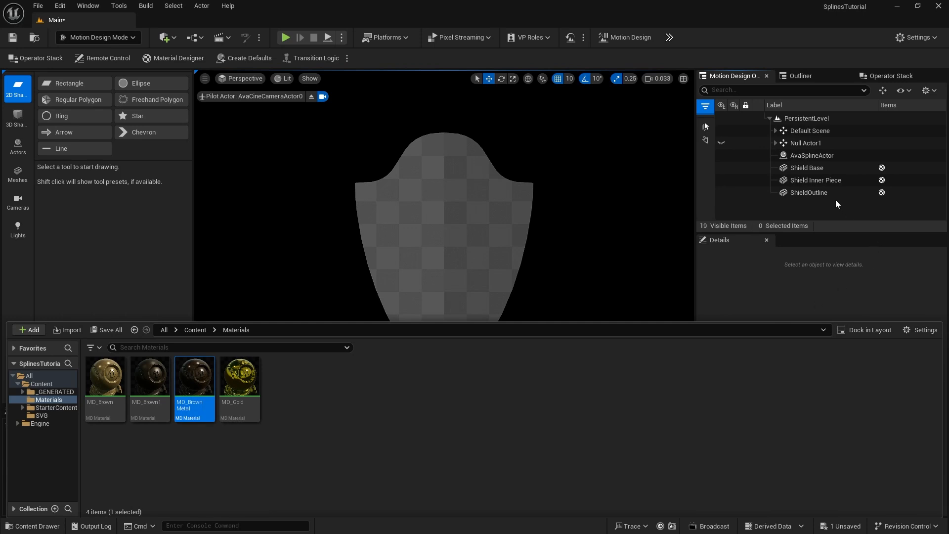
click(802, 194)
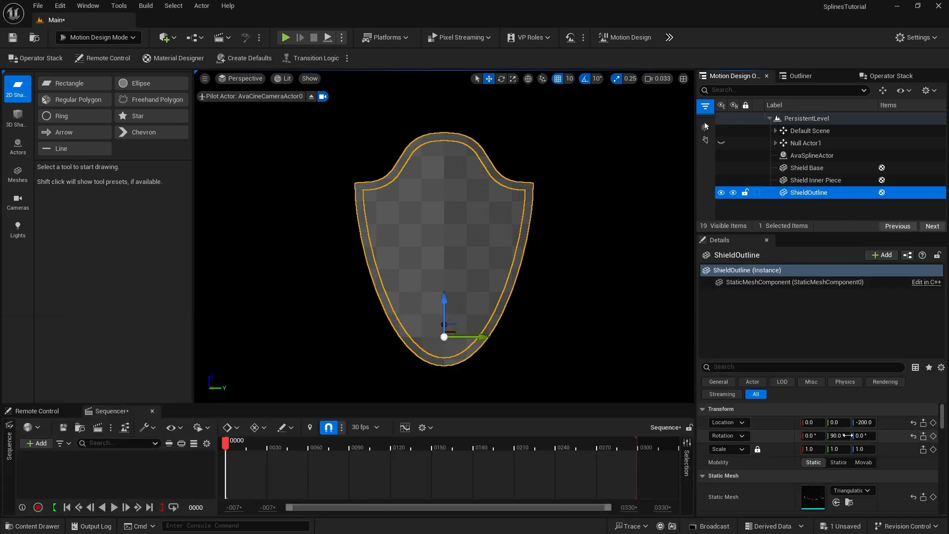
scroll(847, 445, down, 3)
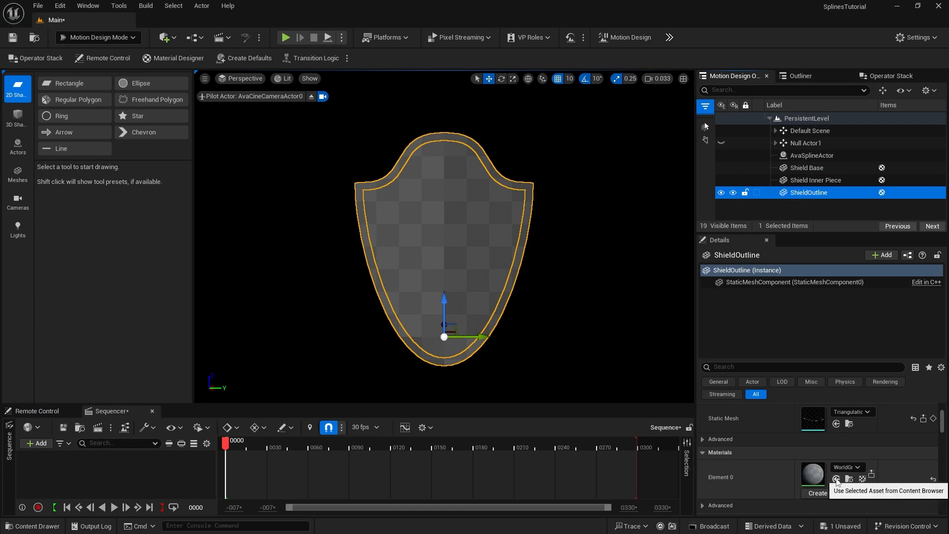
click(837, 480)
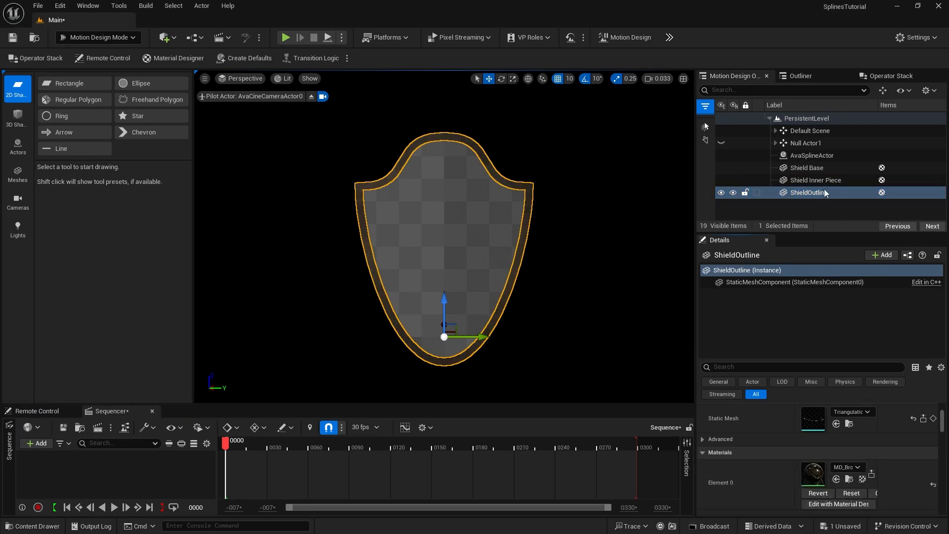
Step: Assign the MD_Brown material to Element 0 of Shield Base
click(797, 168)
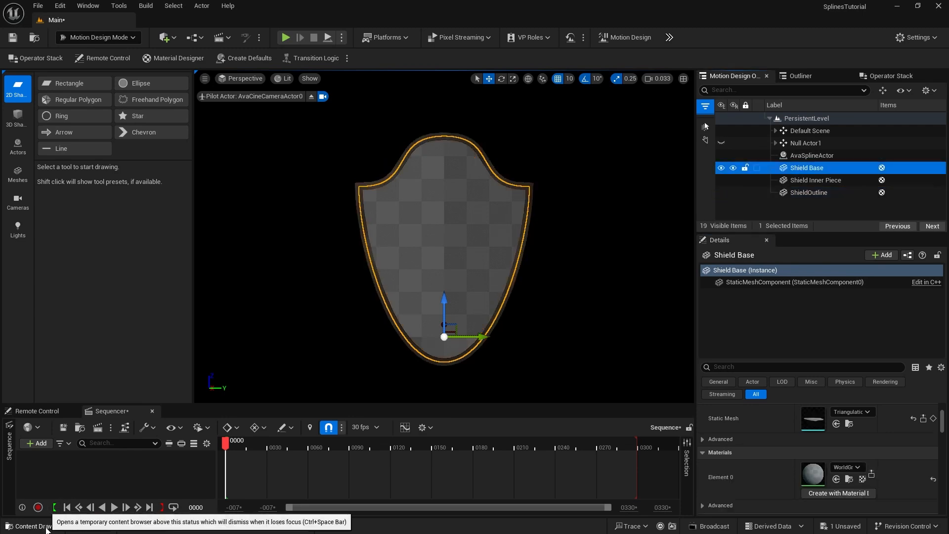
click(32, 526)
click(122, 415)
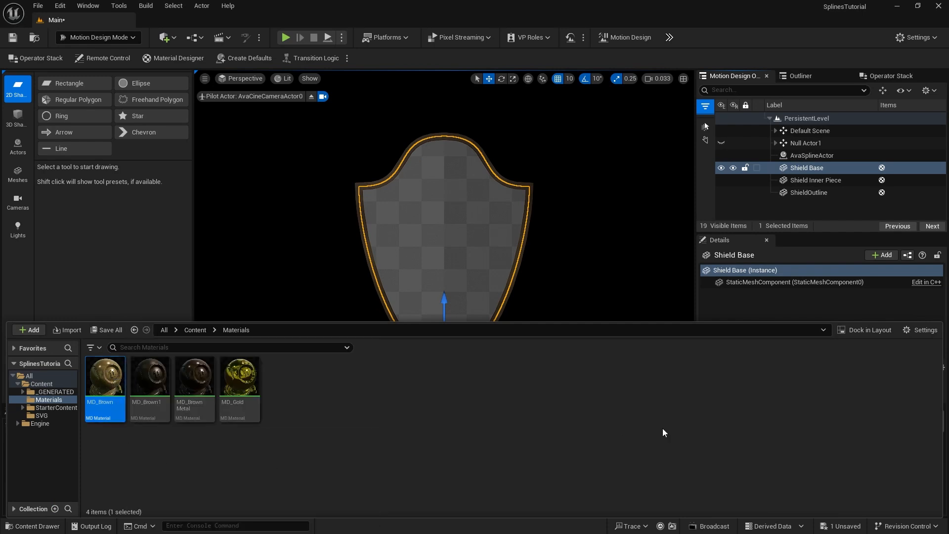
click(797, 168)
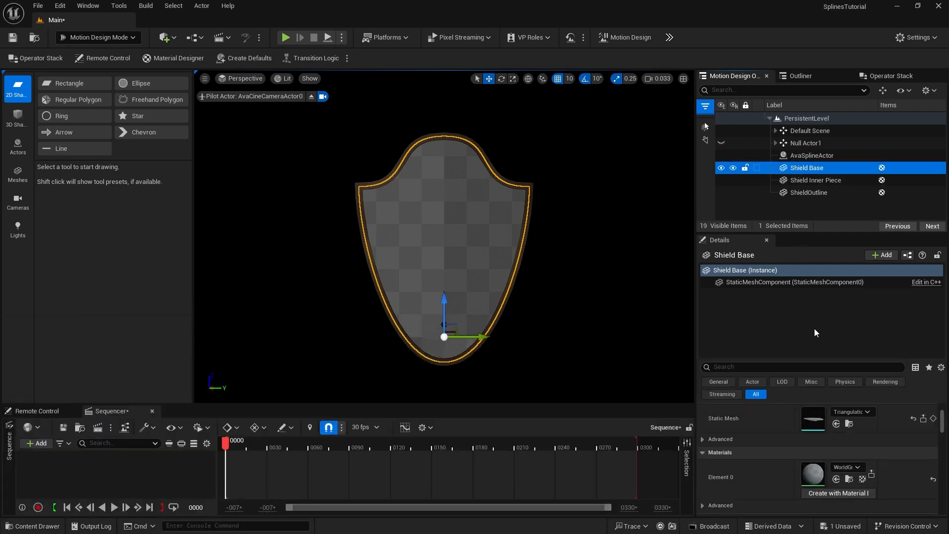
click(836, 479)
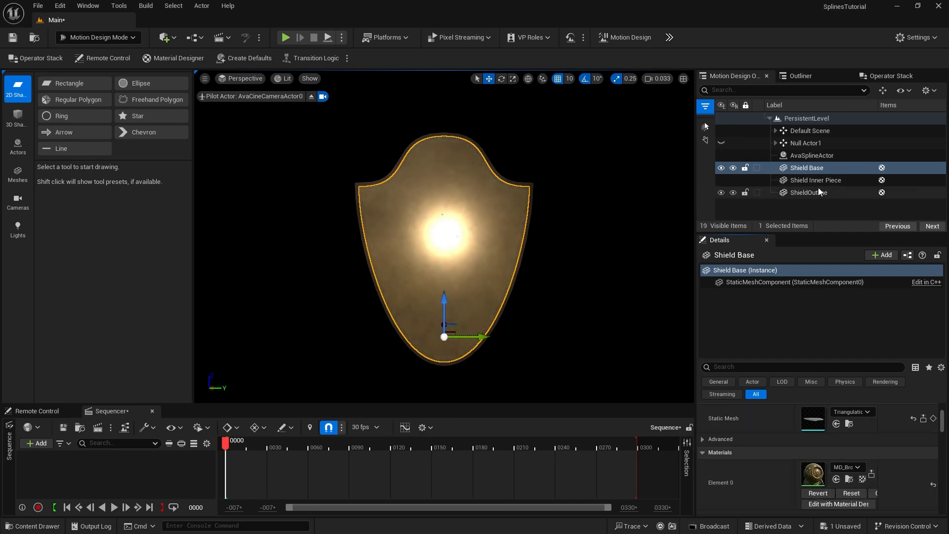
Step: Assign the MD_Brown1 material to Element 0 of Shield Inner Piece
click(802, 183)
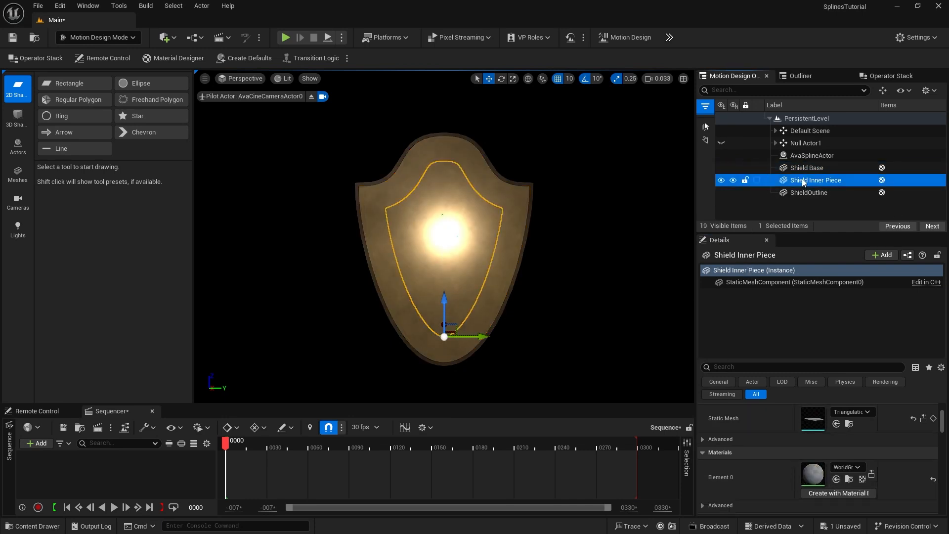
click(32, 526)
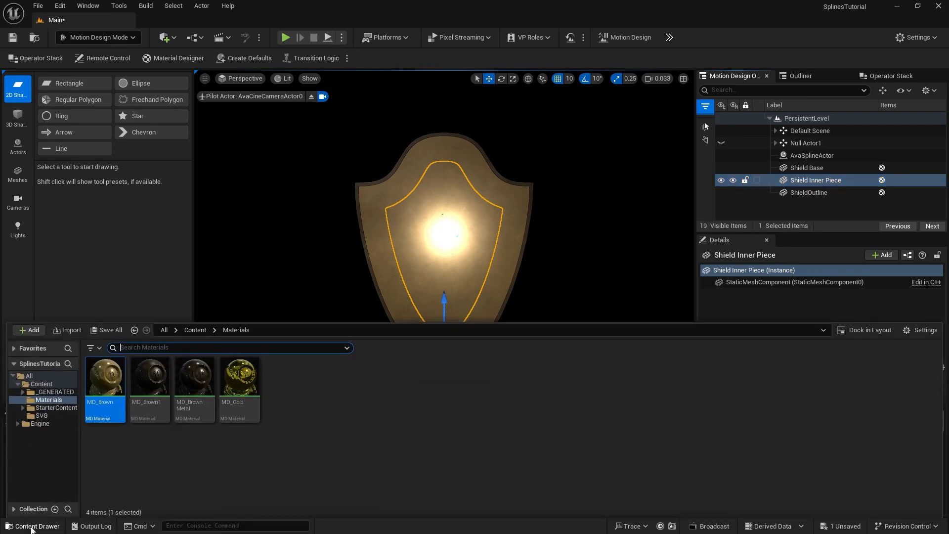
click(154, 376)
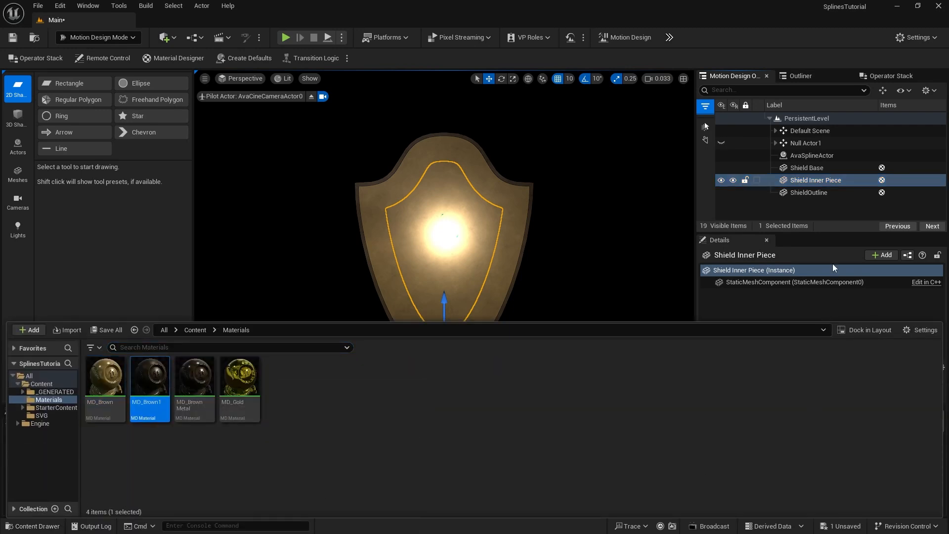
click(816, 181)
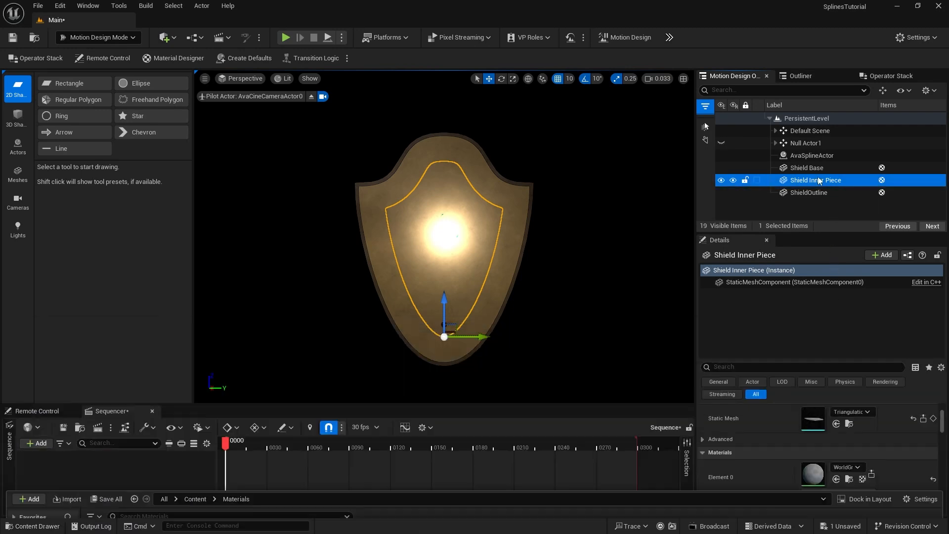
click(836, 480)
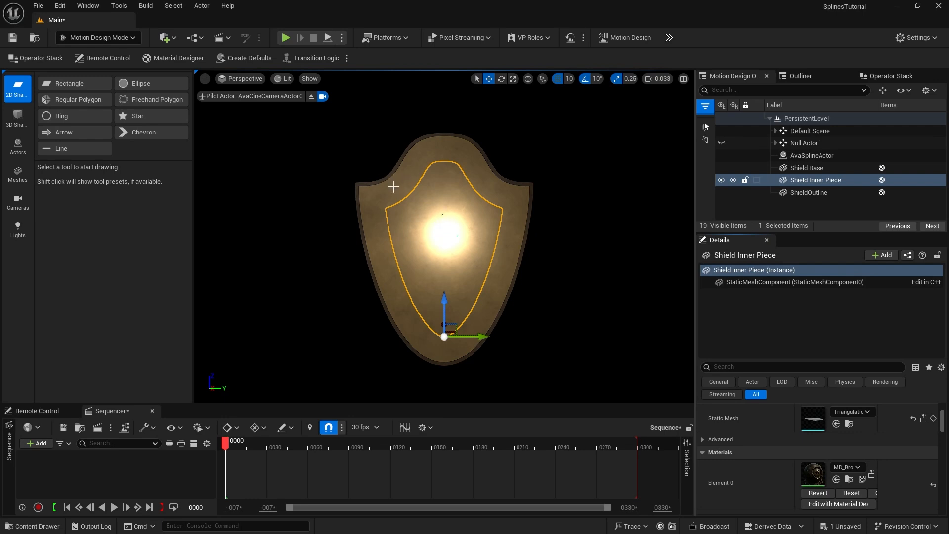
Step: Set the X location of ShieldOutline to -2 so it sits in front of Shield Base
click(807, 193)
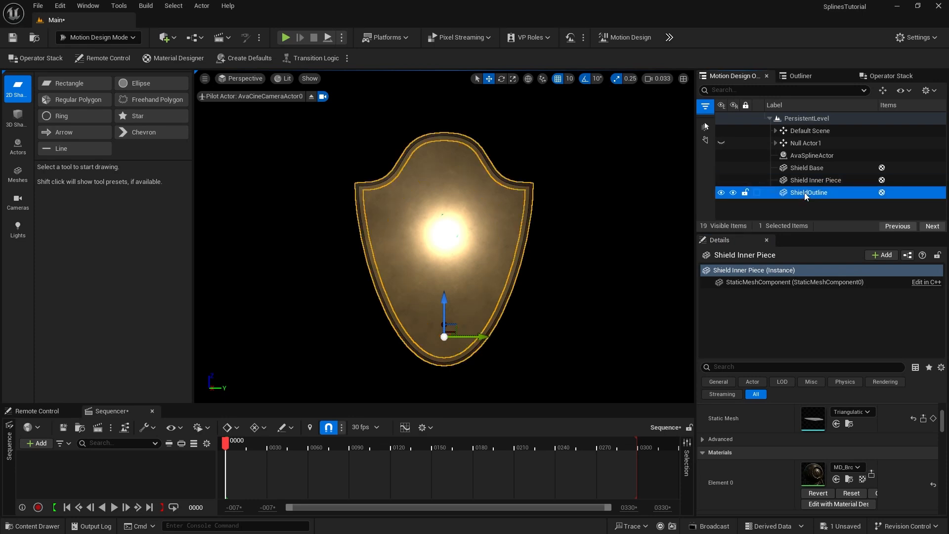
scroll(744, 366, down, 3)
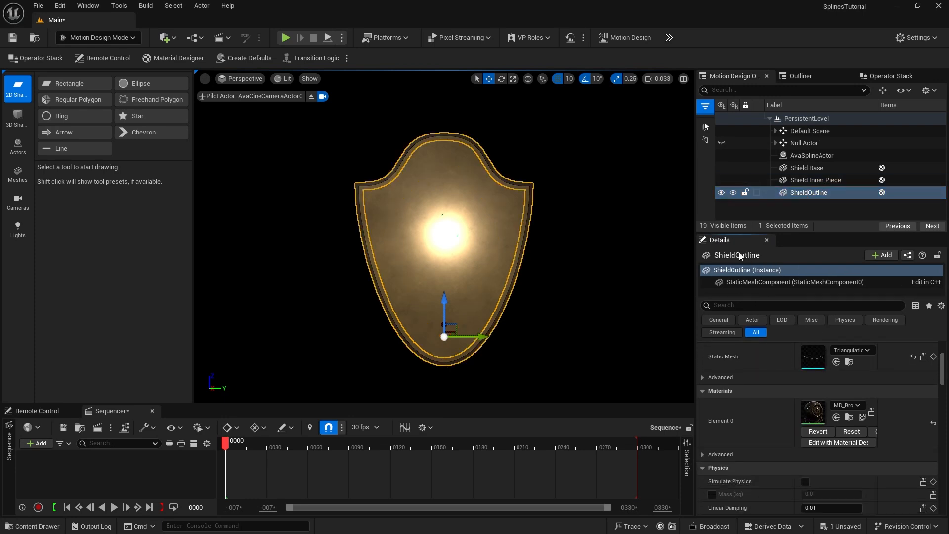
drag(733, 233, 734, 202)
scroll(752, 322, up, 3)
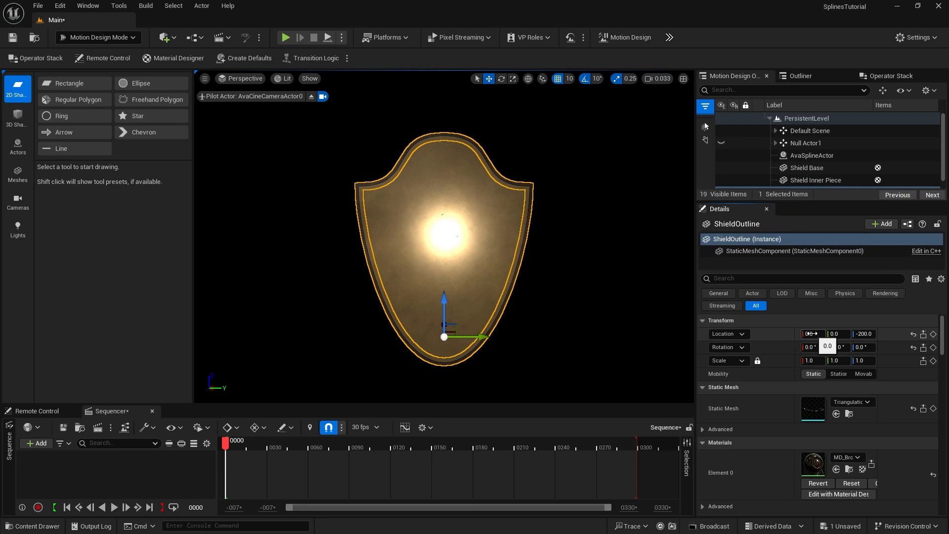
click(812, 334)
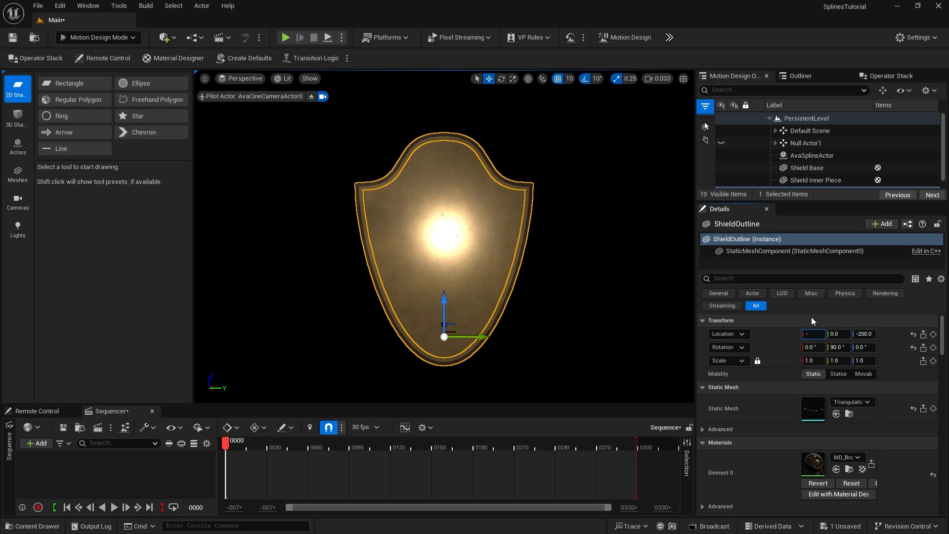
key(Return)
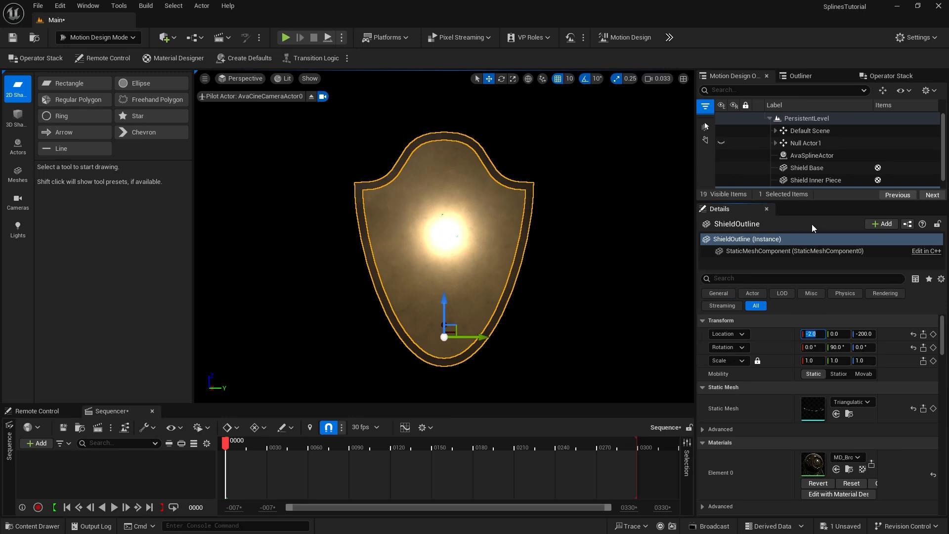
Step: Set the X location of Shield Inner Piece to -3
click(803, 181)
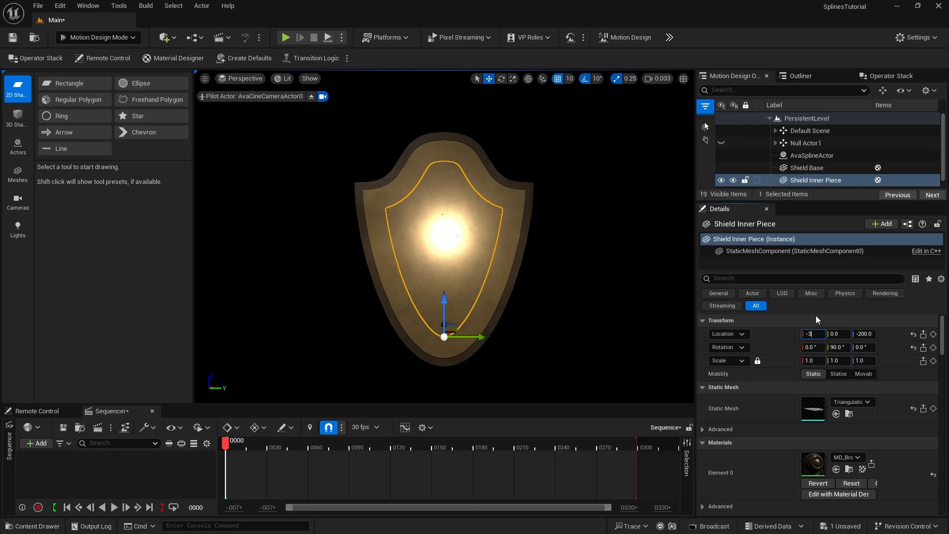
text(-3)
click(616, 210)
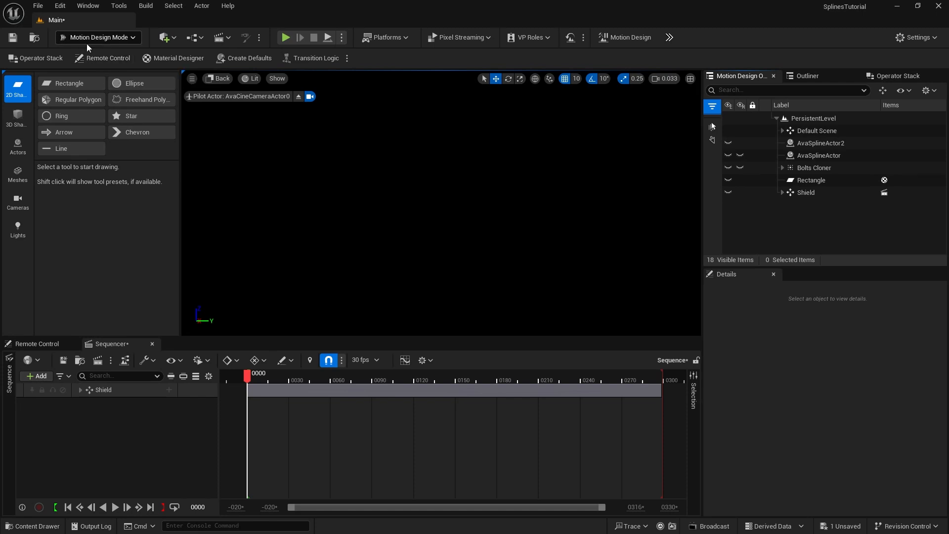
Step: Switch to Modeling mode and stop piloting the cine camera, keeping the viewport in the orthographic Back view
click(102, 39)
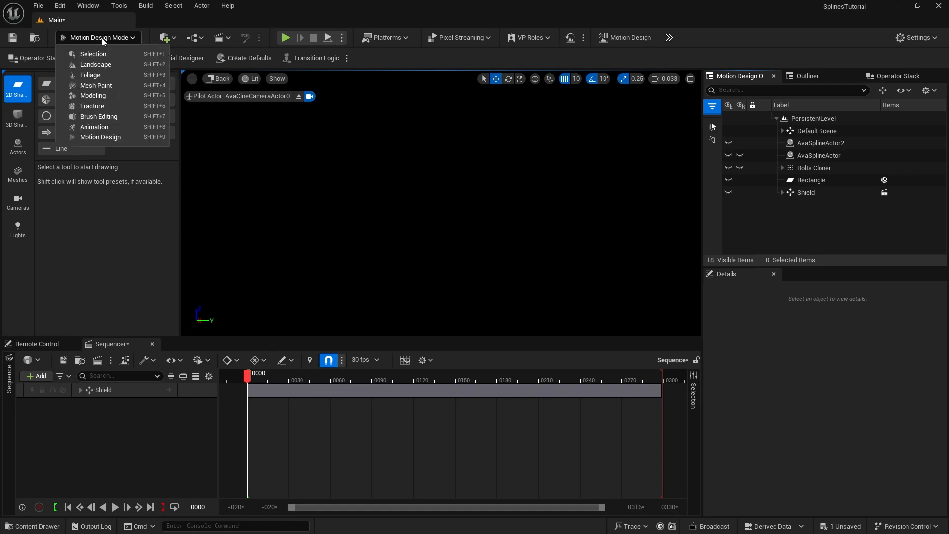
click(103, 95)
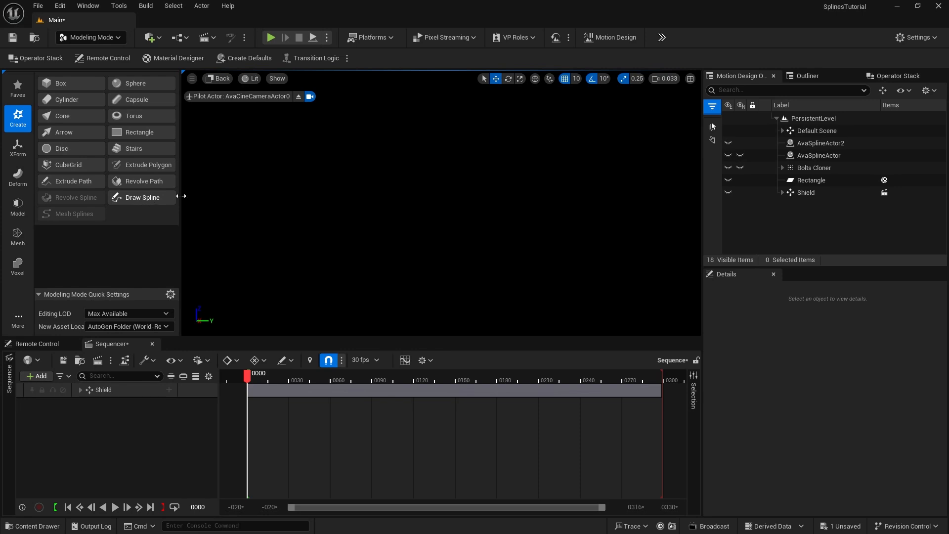
click(298, 98)
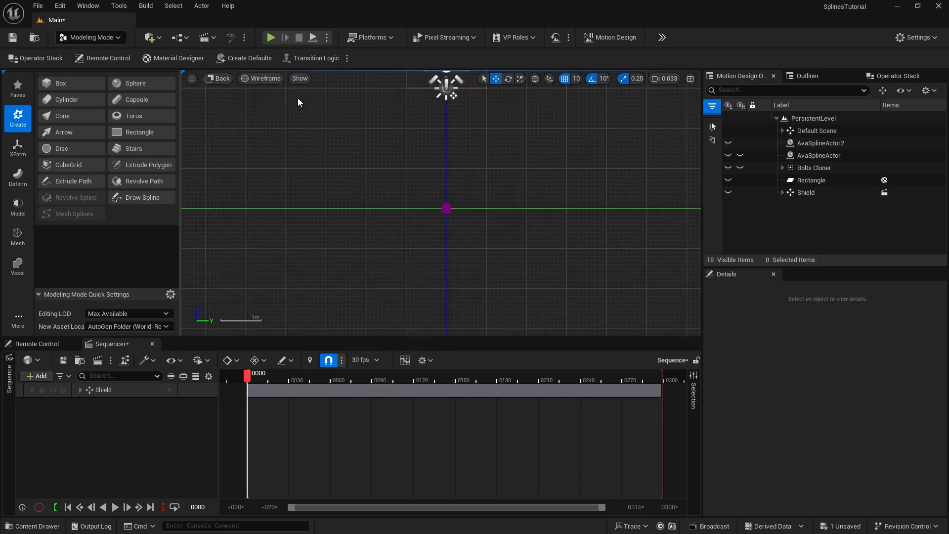
click(221, 81)
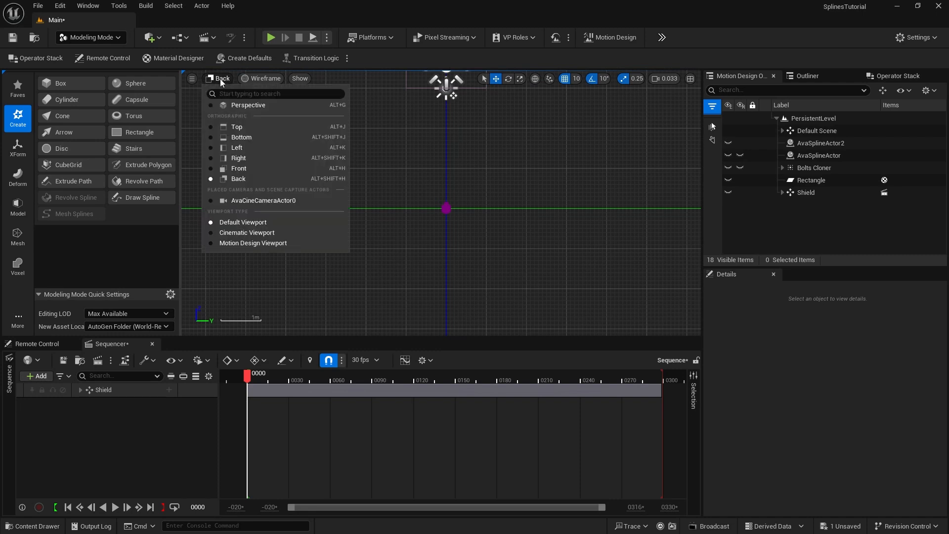
click(243, 180)
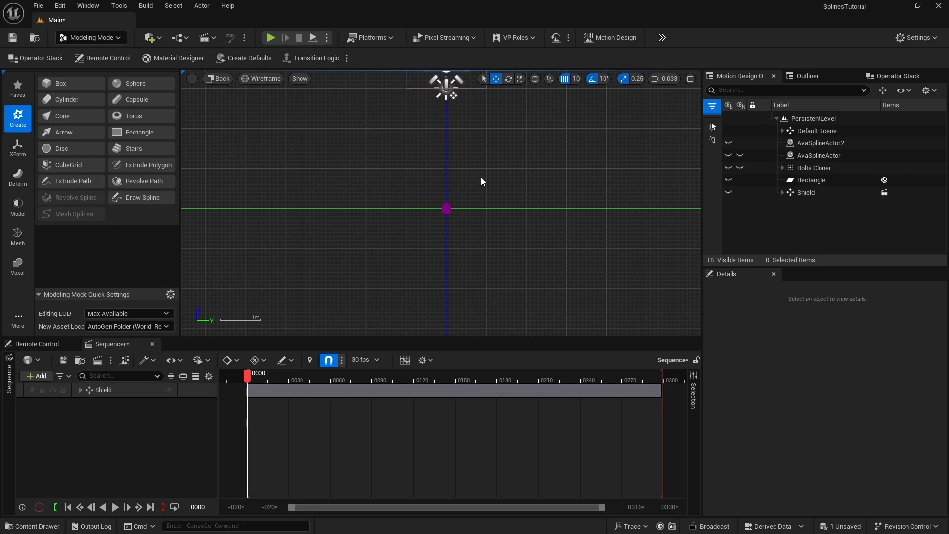
Step: Start the Draw Spline tool with Output Mode kept at Empty Actor and Draw Mode set to Click Auto Tangent
click(136, 197)
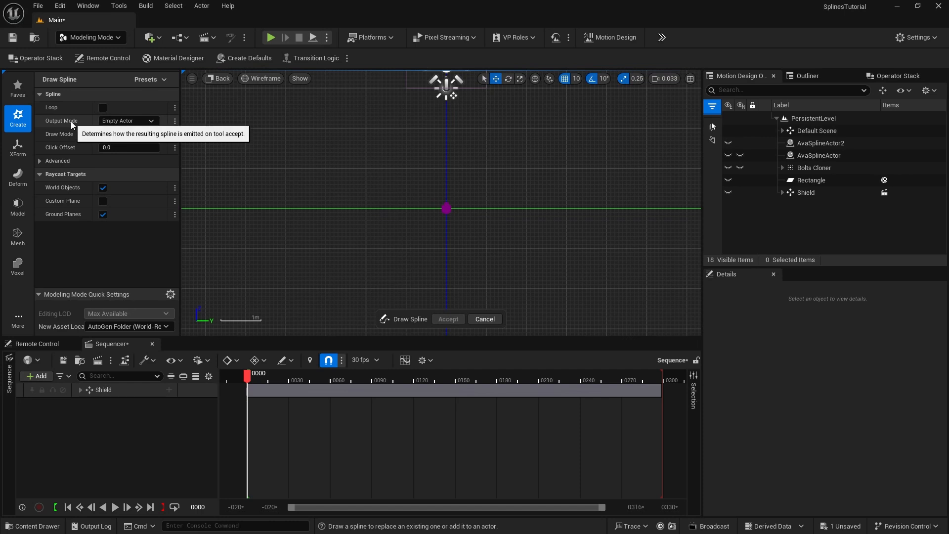
click(144, 121)
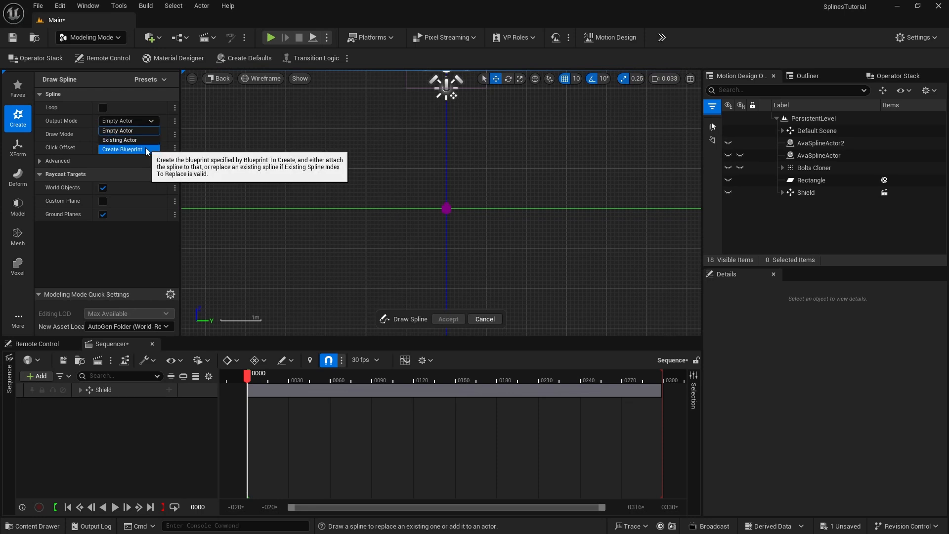
click(141, 130)
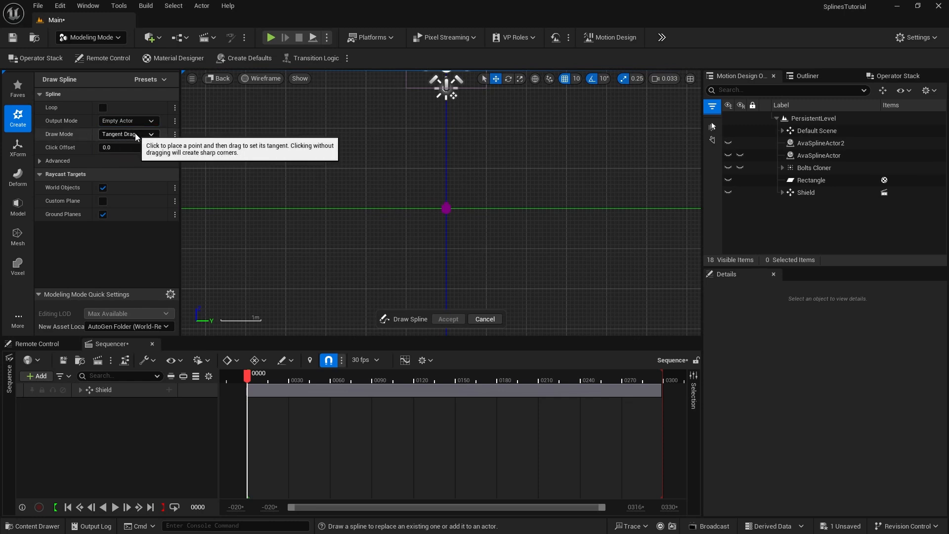
click(136, 135)
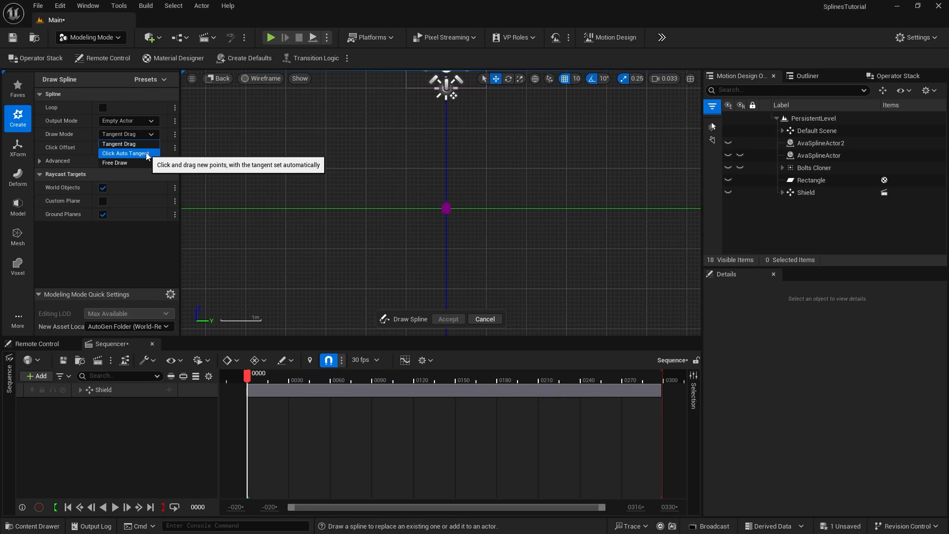
click(146, 156)
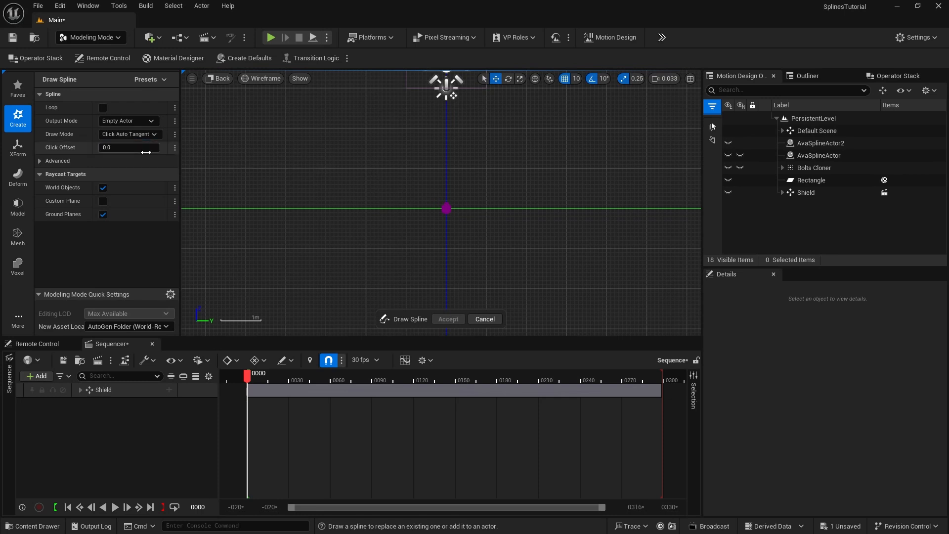
Step: Draw a curvy 14-point spline around the origin in the Back view, enable Loop to close it, and accept it
click(324, 149)
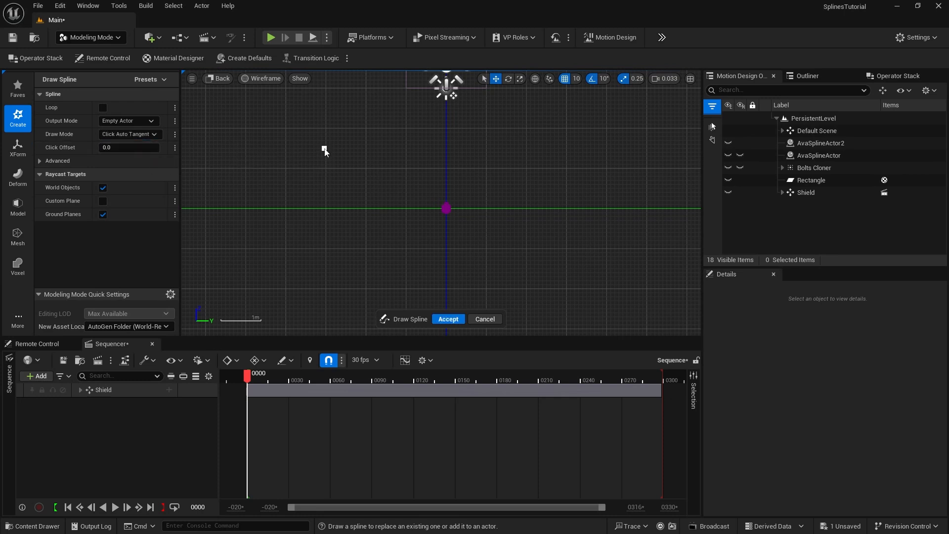
click(385, 142)
click(419, 154)
click(425, 162)
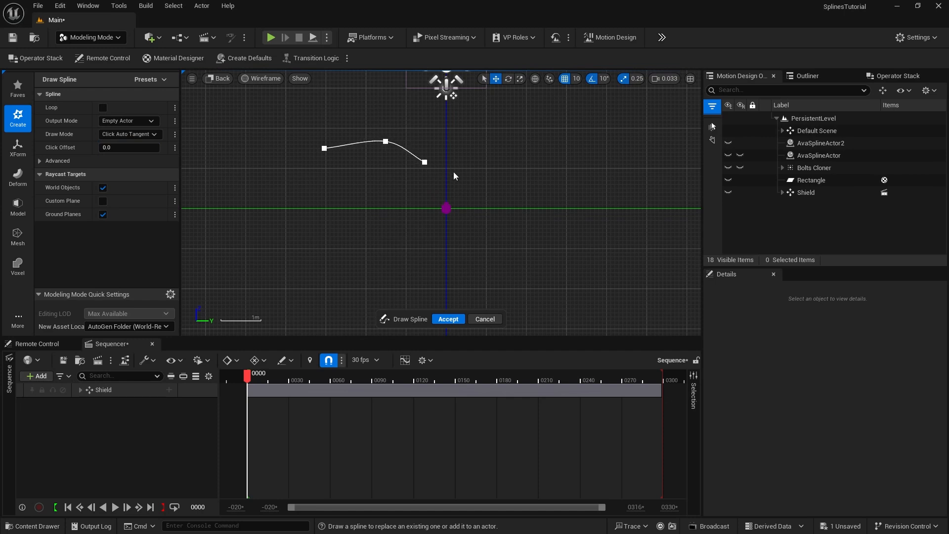
click(446, 198)
click(559, 159)
click(609, 200)
click(603, 249)
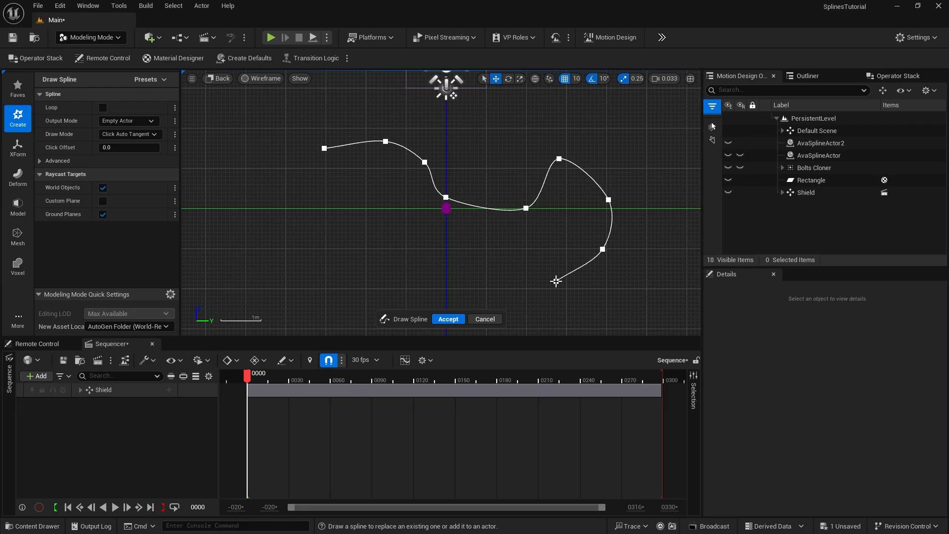
click(493, 254)
click(447, 270)
click(388, 282)
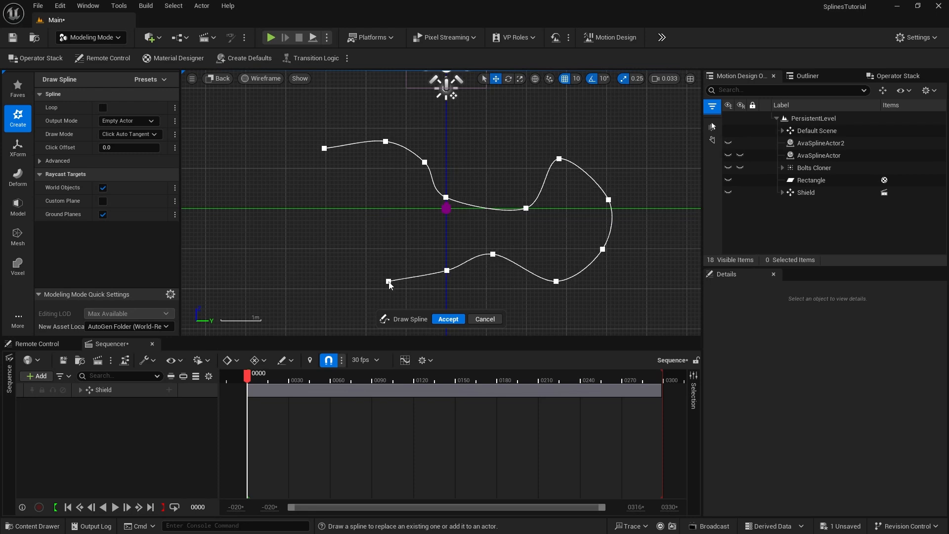
click(342, 233)
click(302, 205)
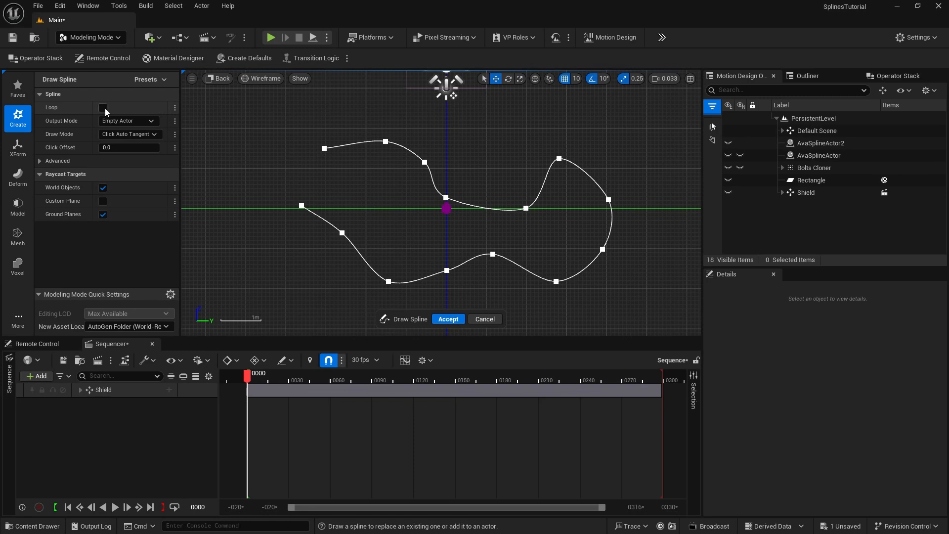
click(103, 109)
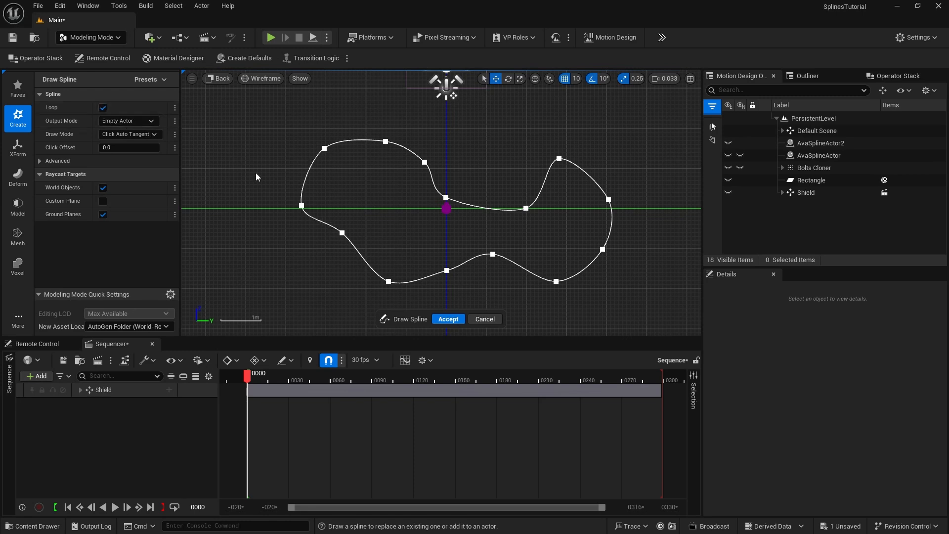
click(448, 320)
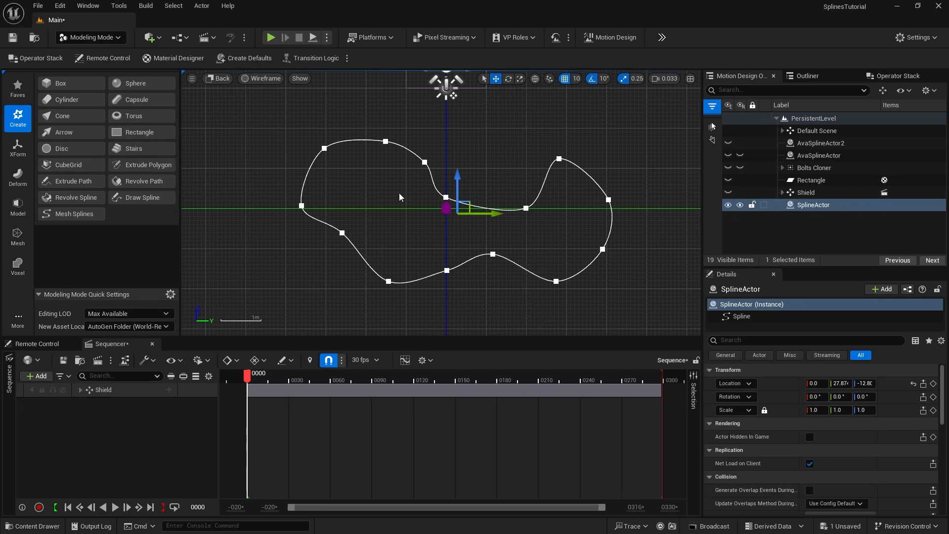
Step: Try adjusting one tangent handle of the spline's upper point beside the top-left corner vertically
click(386, 141)
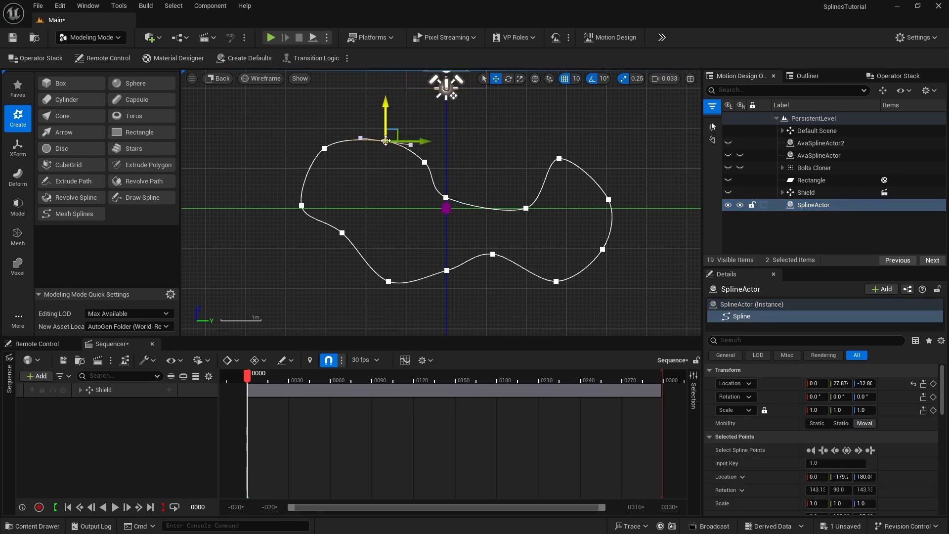
click(360, 138)
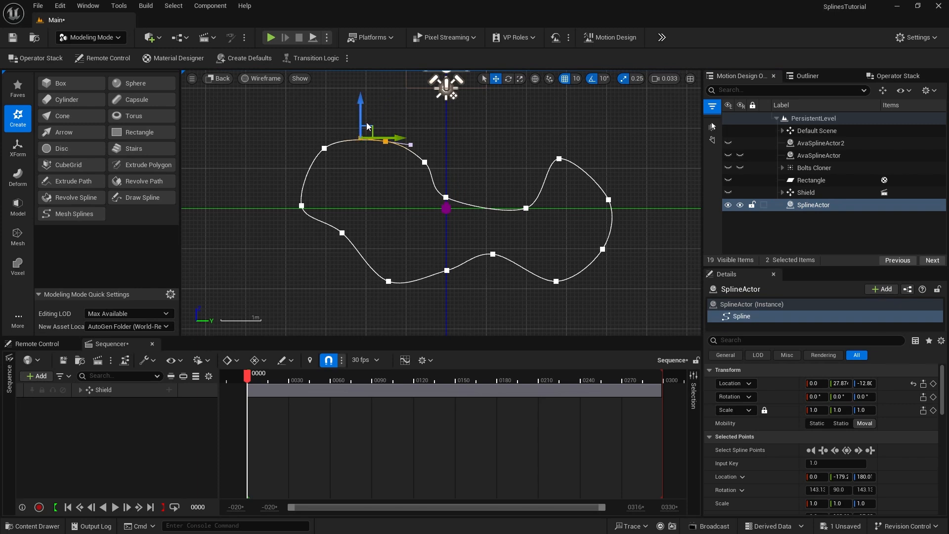
drag(363, 125, 364, 135)
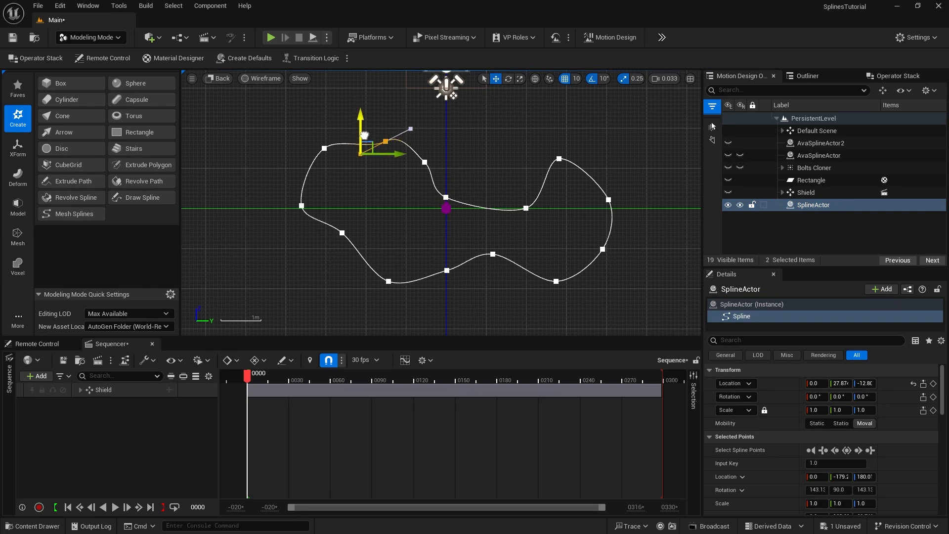
key(ctrl+z)
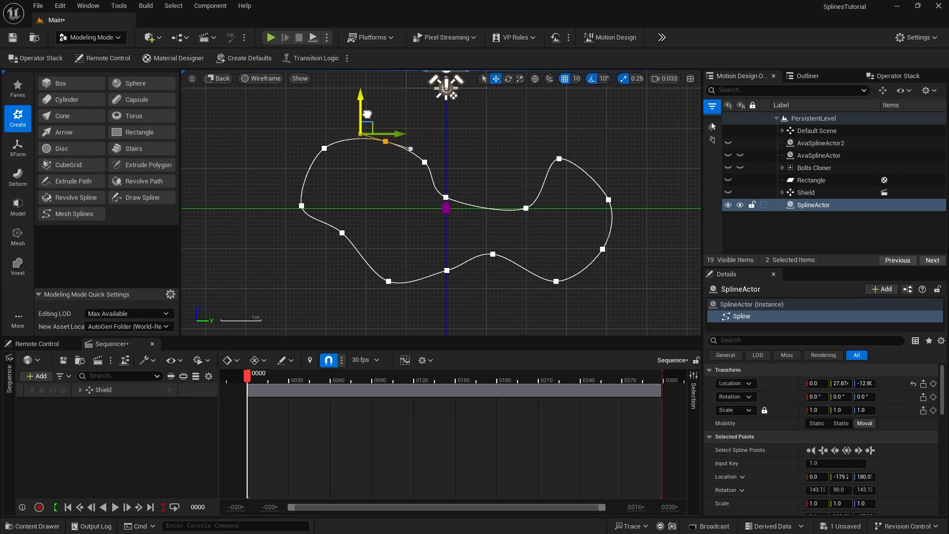
Step: Enable Allow Discontinuous Splines from a spline point and deselect the spline
right_click(424, 161)
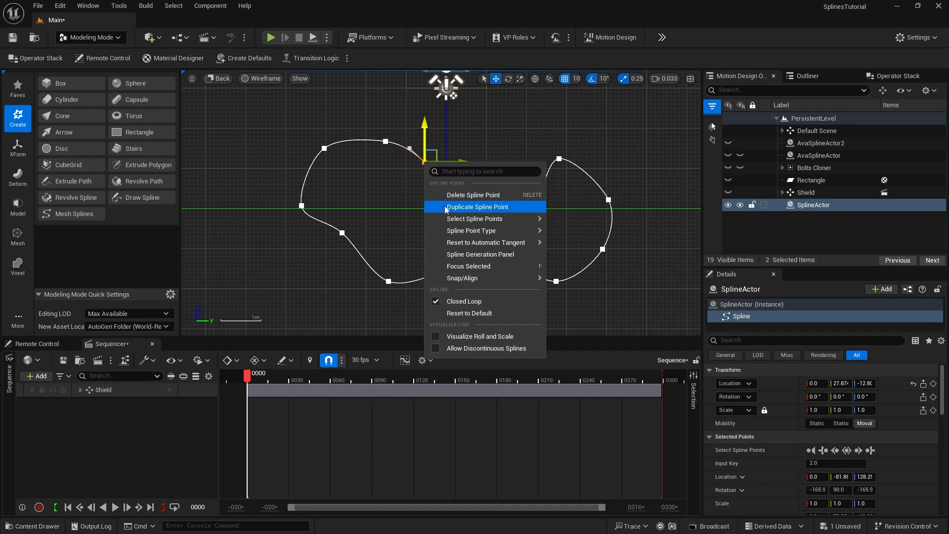
mouse_move(447, 231)
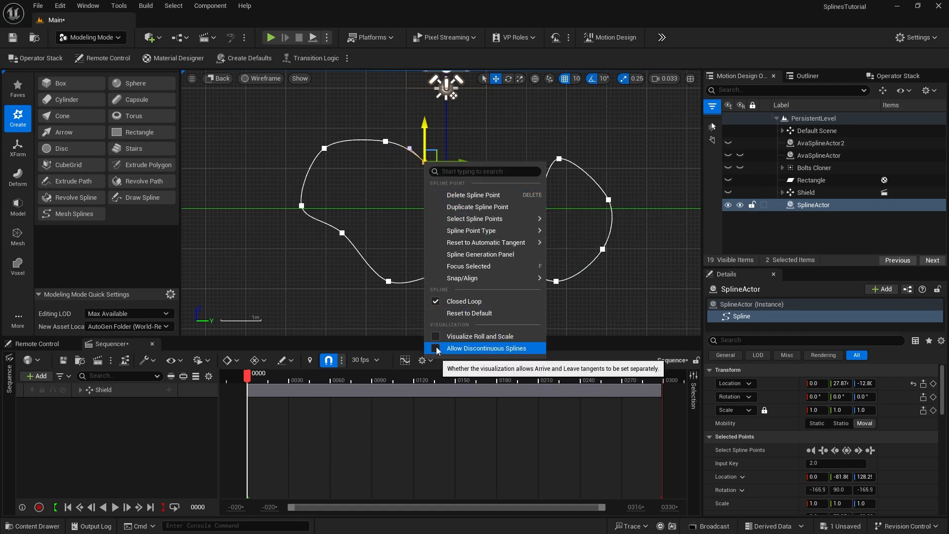
click(436, 349)
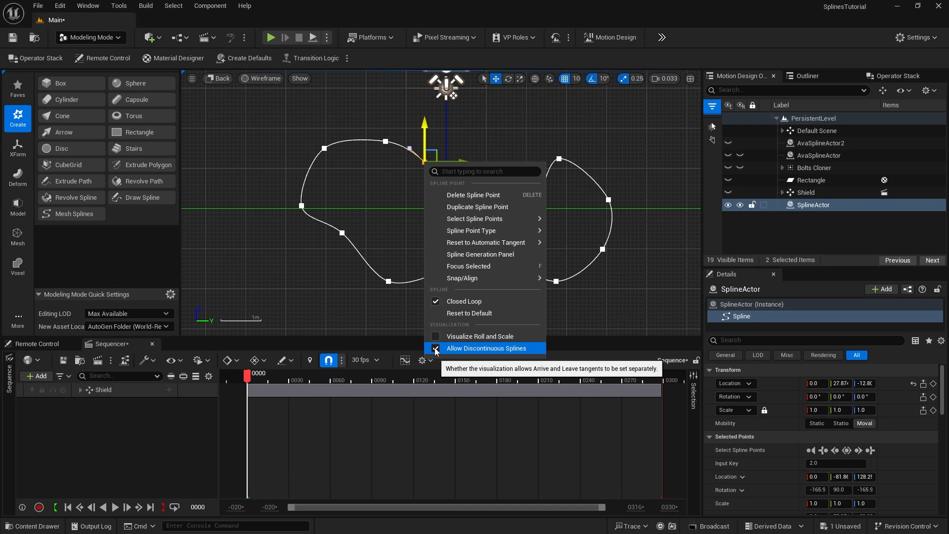
click(399, 186)
click(399, 186)
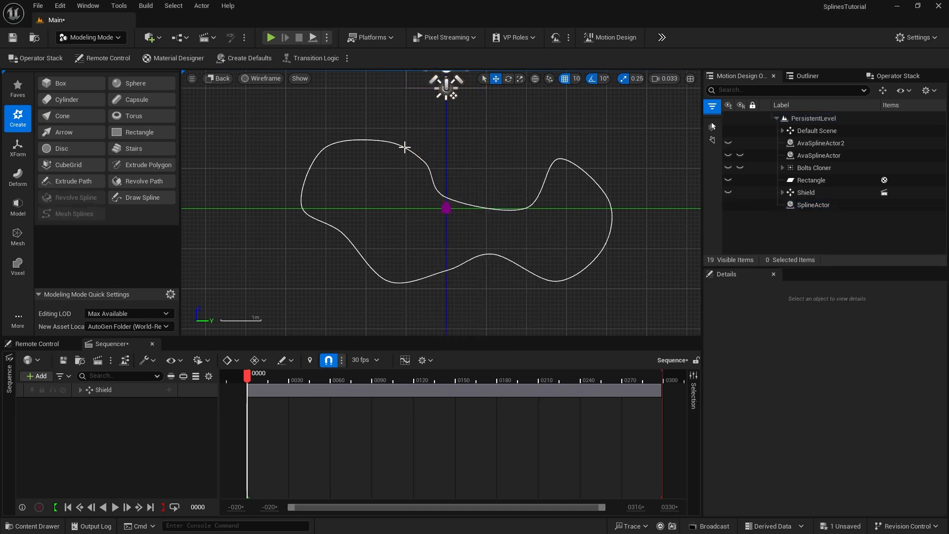
Step: Pull only one tangent handle of the spline's upper point downward, and delete the SplineActor
click(405, 147)
click(386, 142)
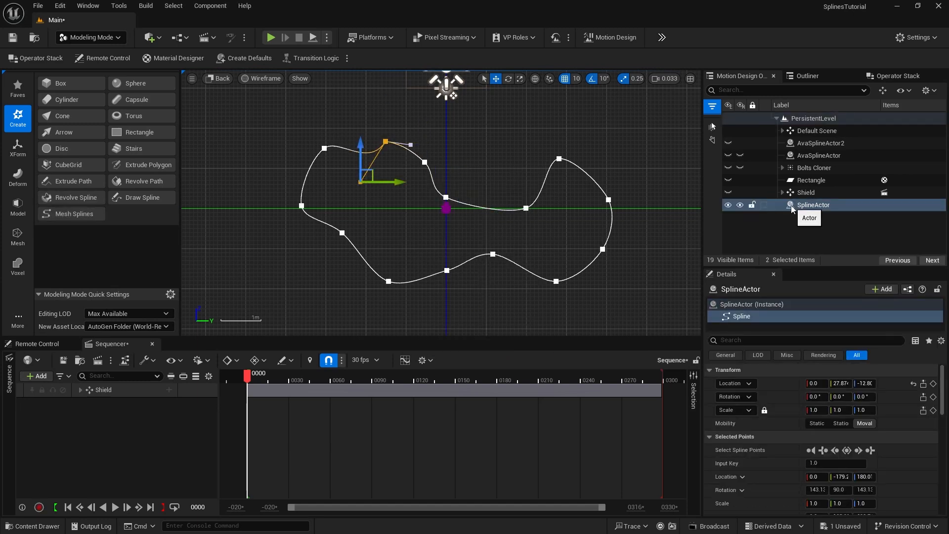
click(791, 206)
key(Delete)
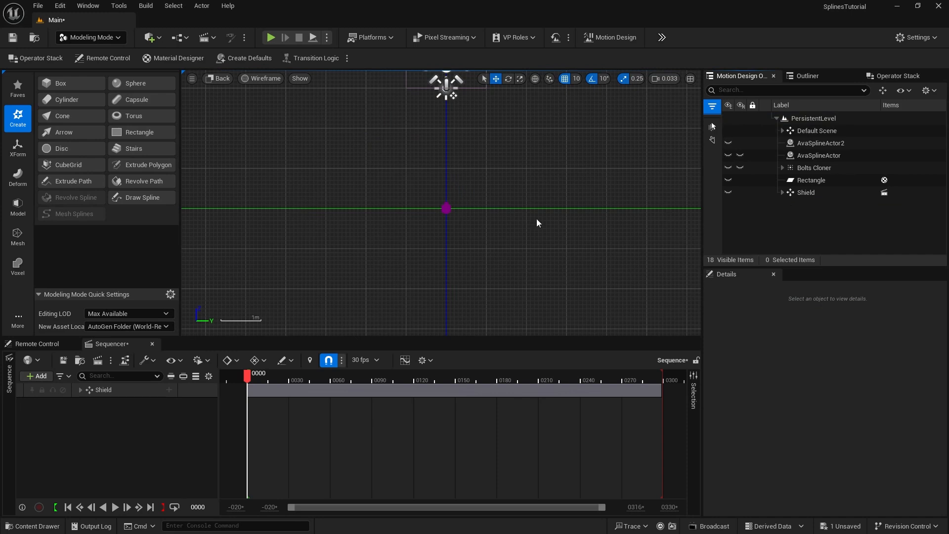
Step: Restart the Draw Spline tool with Draw Mode set to Free Draw and Min Point Spacing set to 100
click(137, 198)
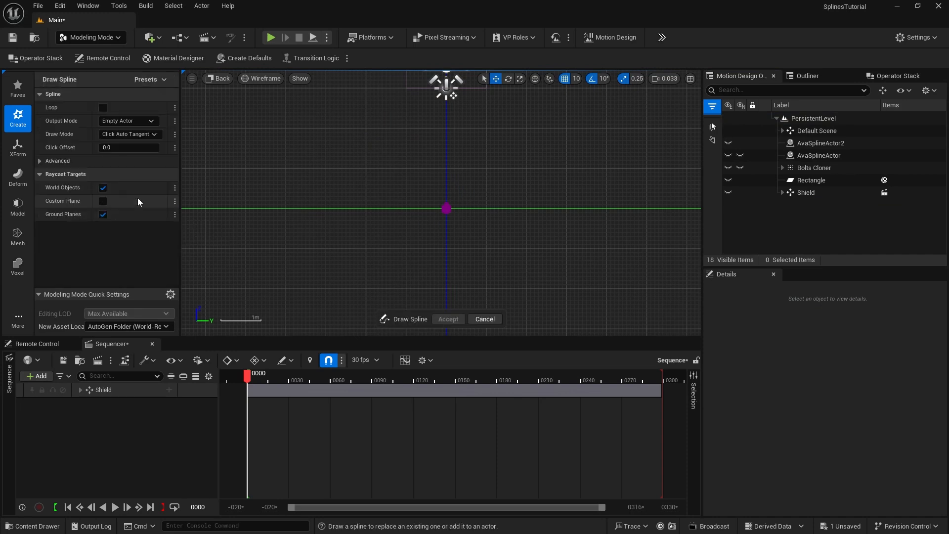
click(128, 134)
click(135, 160)
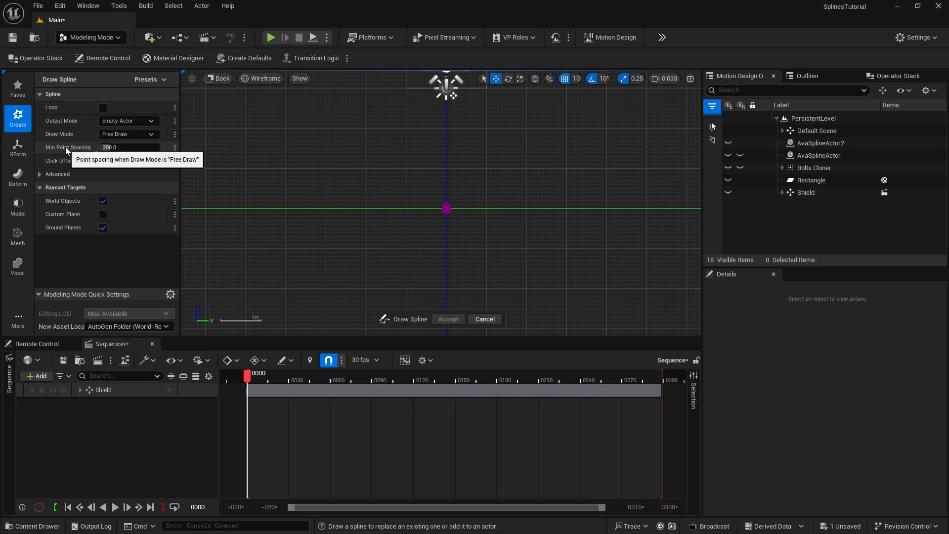
click(125, 150)
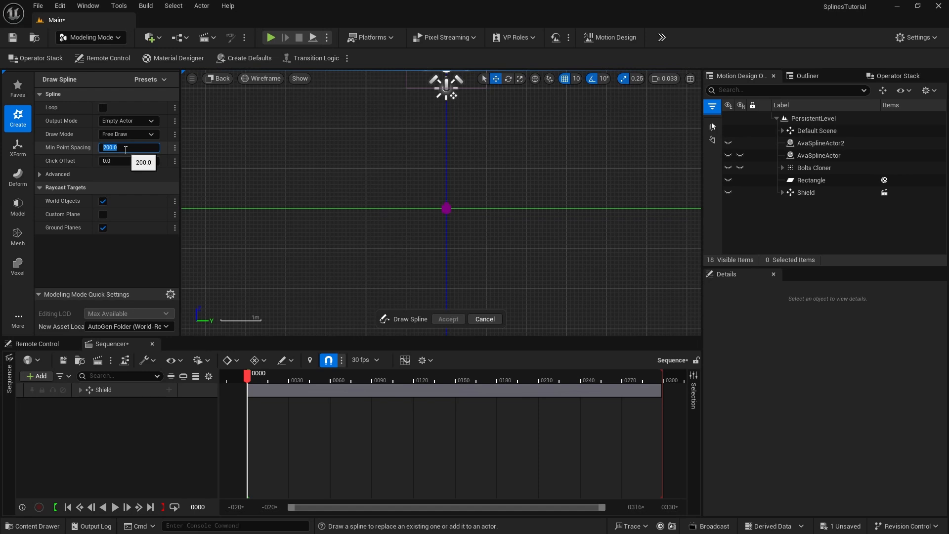
text(100)
key(Return)
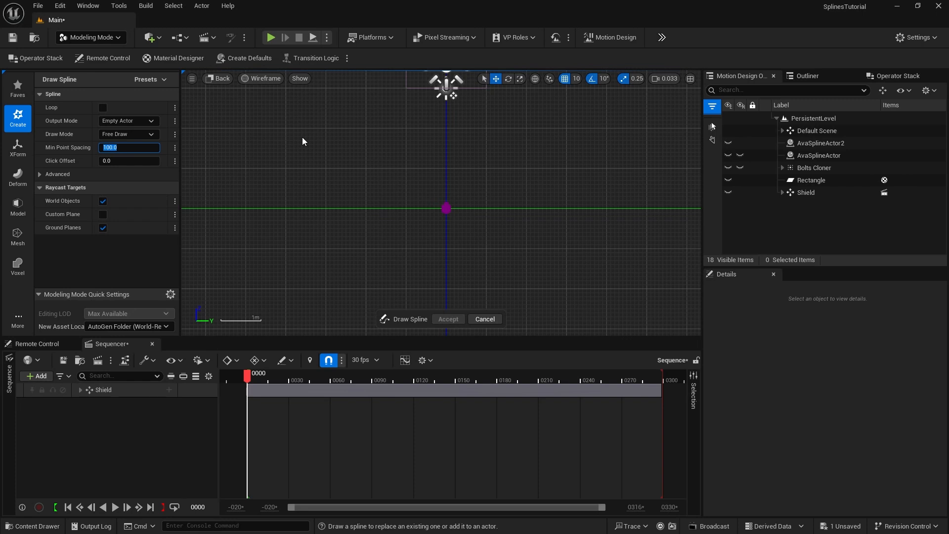
Step: Draw a wide wavy spline freehand around the view centre, enable Loop to close it, and accept it
mouse_move(302, 138)
mouse_down()
mouse_move(403, 132)
mouse_move(489, 151)
mouse_move(571, 133)
mouse_move(601, 173)
mouse_move(597, 210)
mouse_move(535, 229)
mouse_move(416, 205)
mouse_move(385, 220)
mouse_move(252, 218)
mouse_move(248, 160)
mouse_up()
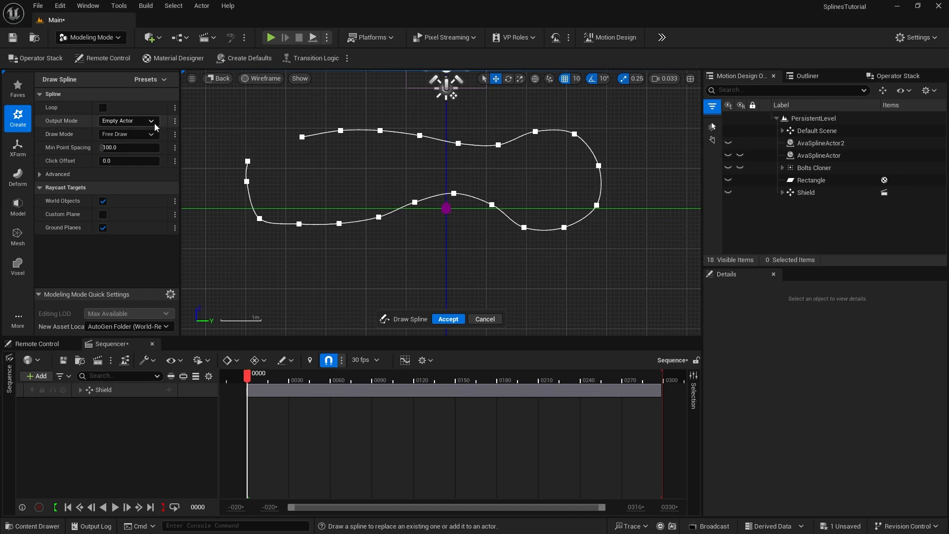
click(102, 106)
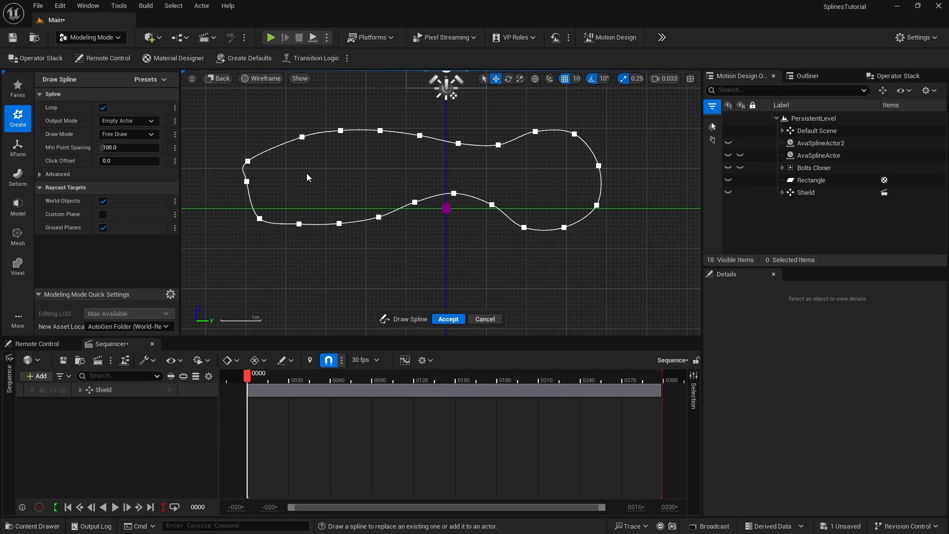
click(448, 319)
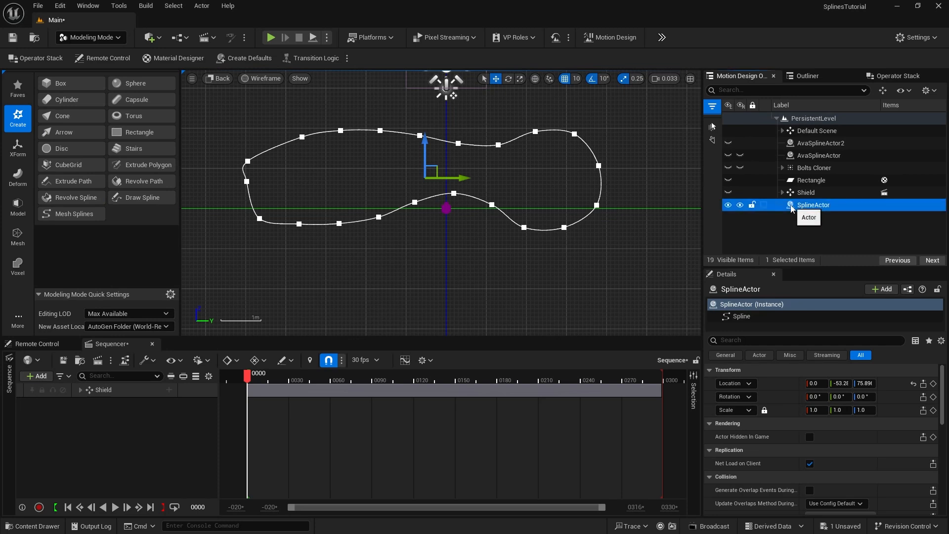
Step: Delete the freehand SplineActor and restart Draw Spline with Draw Mode set to Tangent Drag
key(Delete)
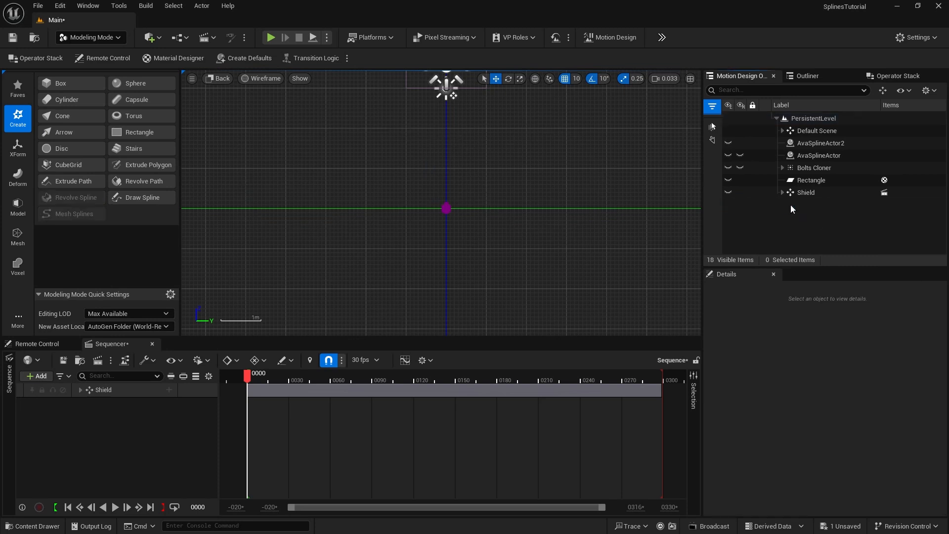
click(141, 196)
click(126, 135)
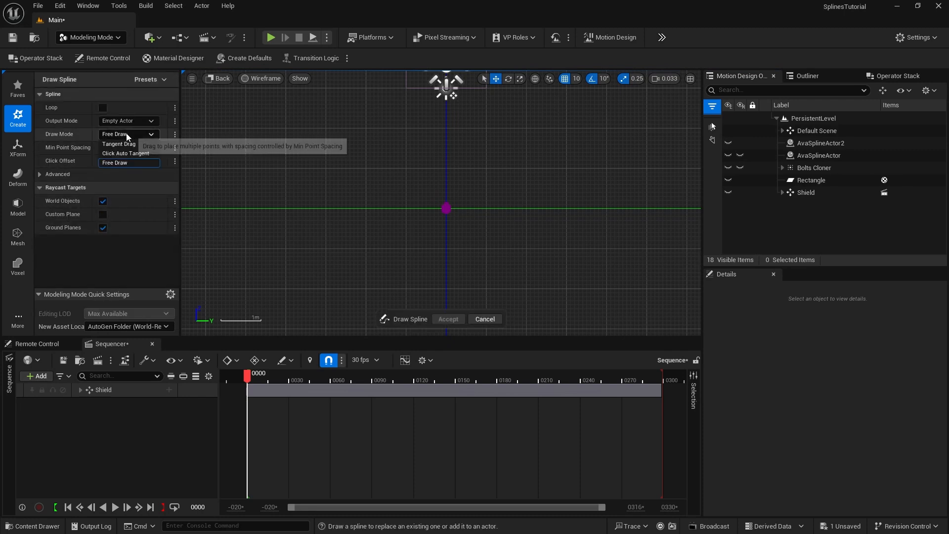
click(128, 144)
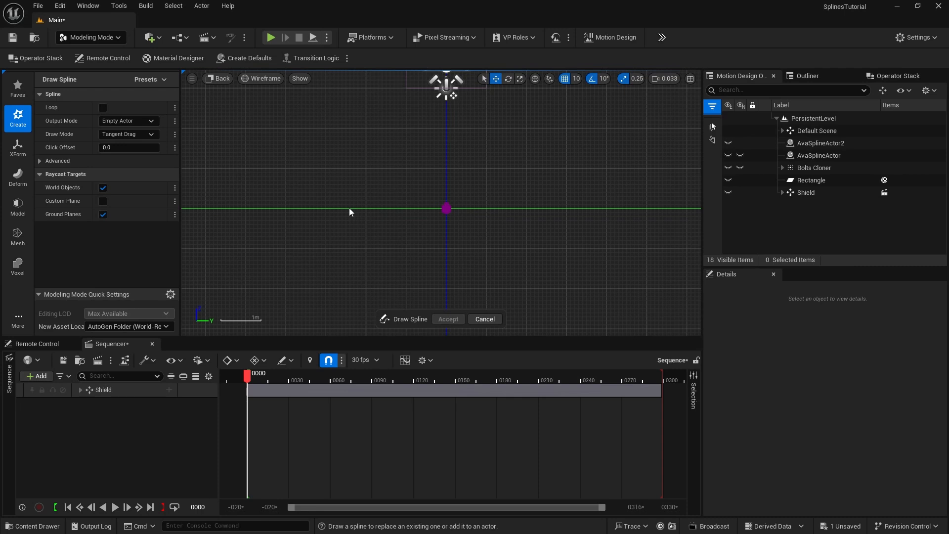
Step: Draw a four-point, roughly square spline beside the origin with dragged tangents, close it with Loop, and accept it
drag(349, 208, 371, 205)
drag(370, 137, 367, 118)
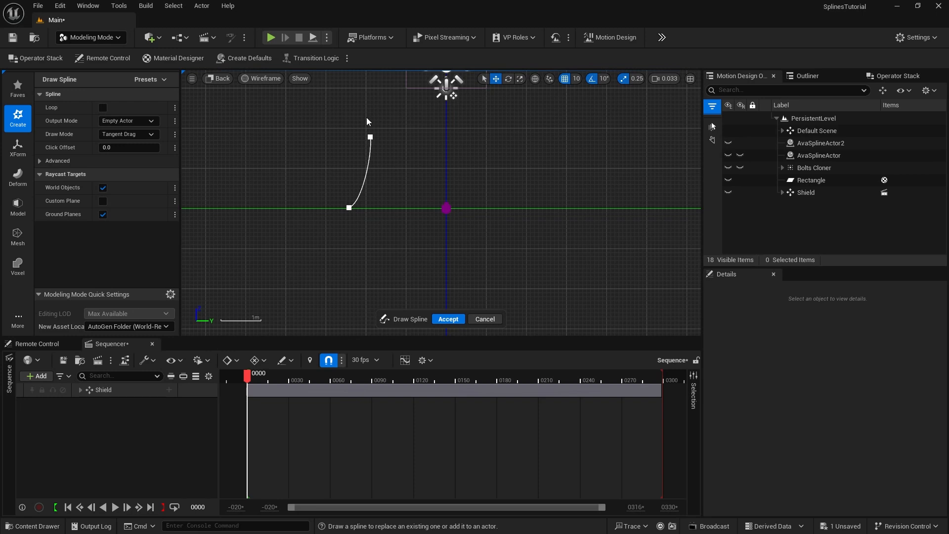
click(445, 136)
drag(438, 206, 441, 223)
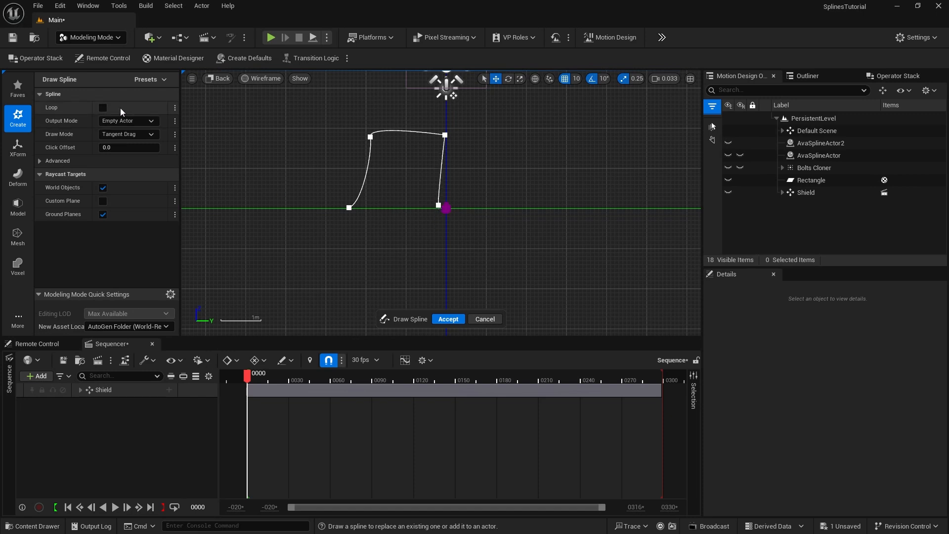
click(101, 108)
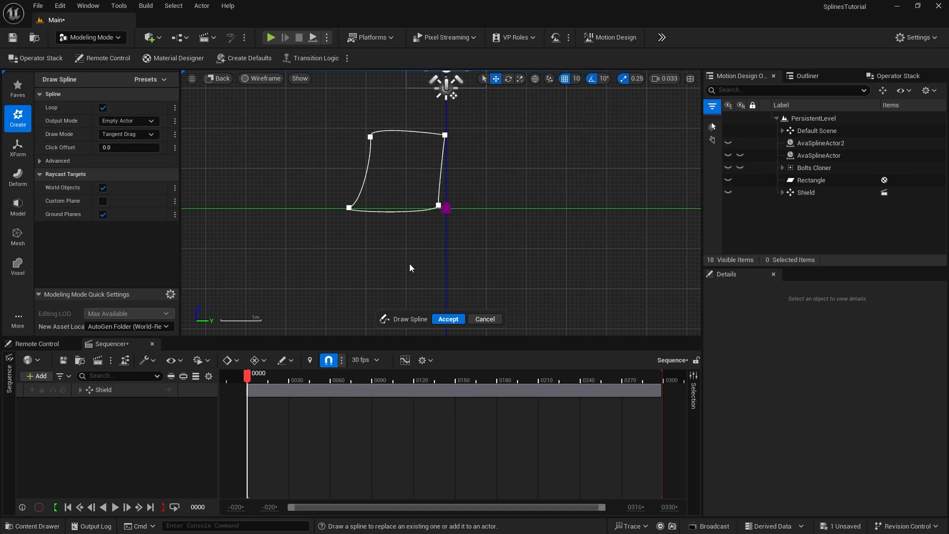
click(452, 318)
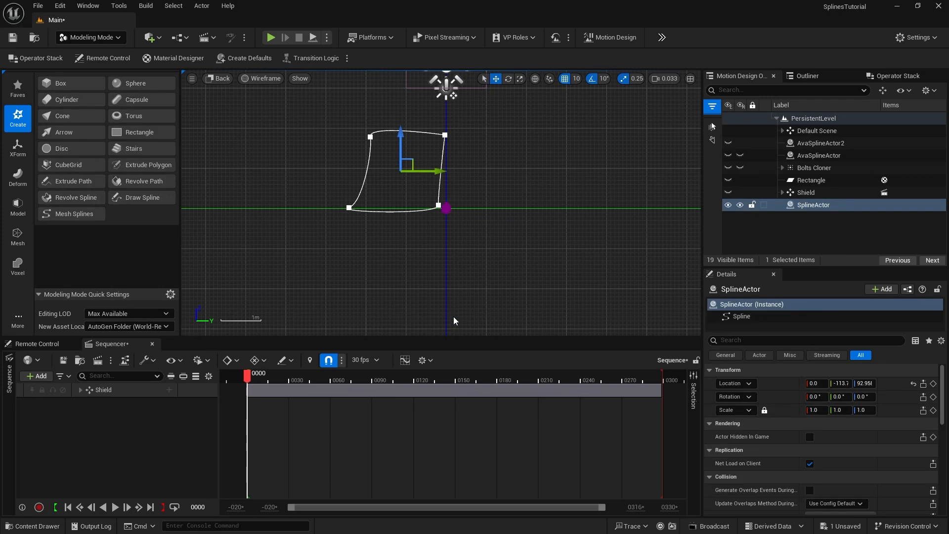
Step: Check the tangent handles of the spline point next to the origin, and delete the four-point spline
click(439, 206)
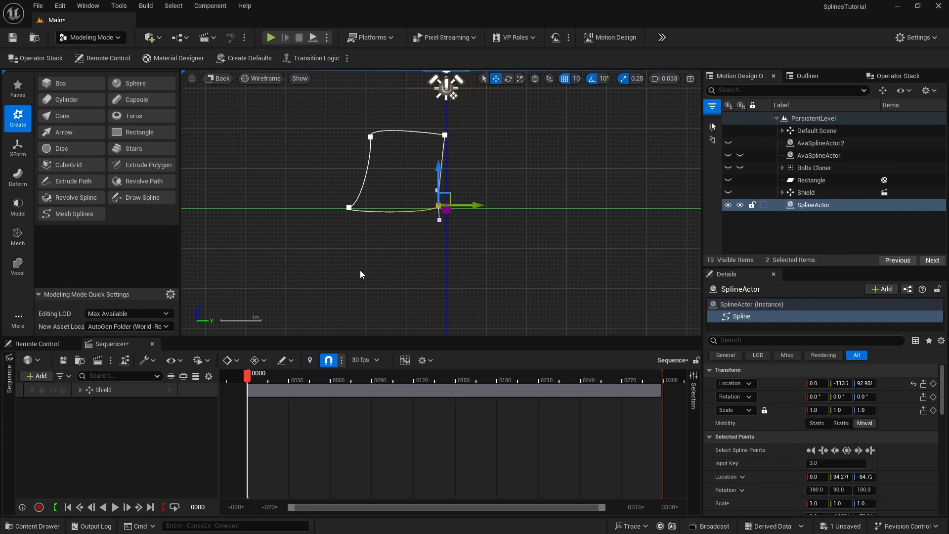
key(Delete)
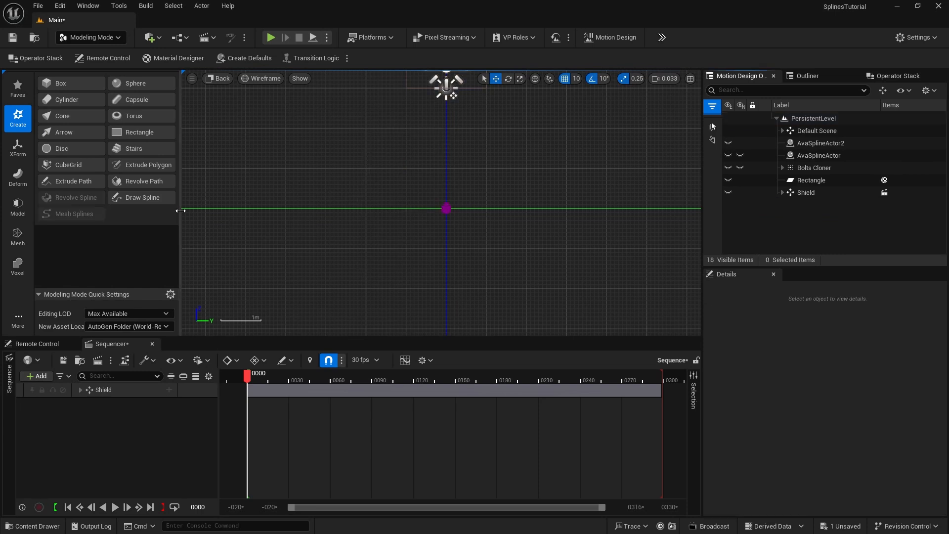
Step: Draw a tall four-point tree-trunk spline beside the origin with dragged tangents, close it with Loop, and accept it
click(141, 197)
mouse_move(414, 225)
right_down()
mouse_move(413, 282)
mouse_move(396, 277)
mouse_move(404, 281)
right_up()
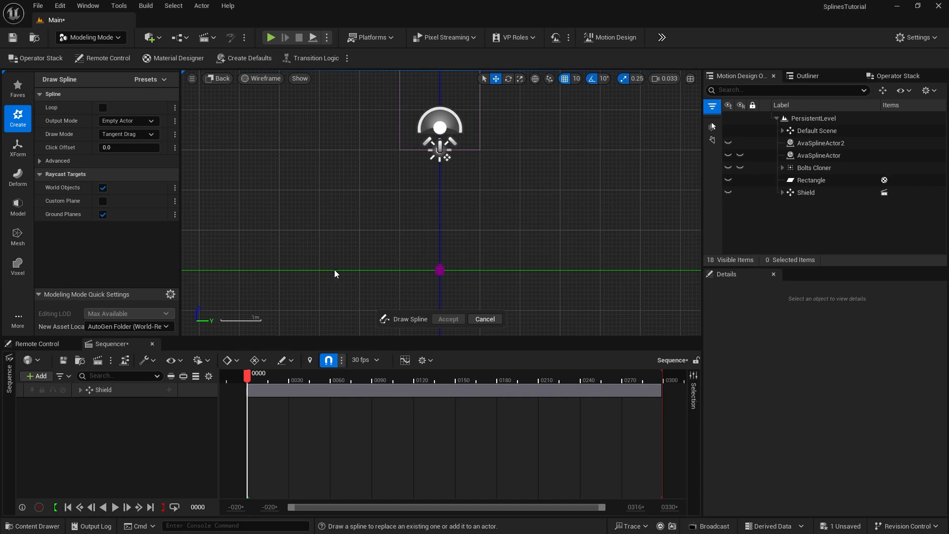
drag(334, 269, 347, 261)
drag(338, 188, 382, 189)
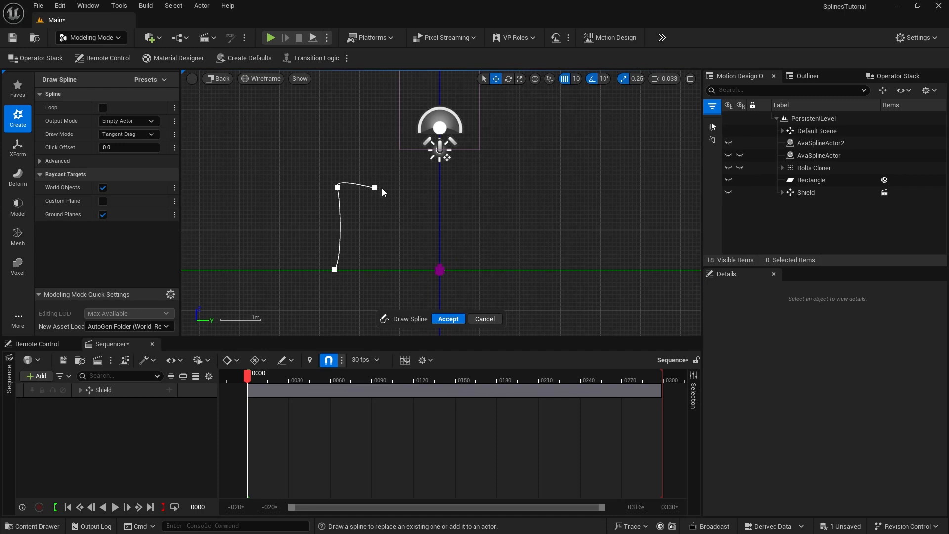
drag(384, 268, 397, 273)
click(103, 107)
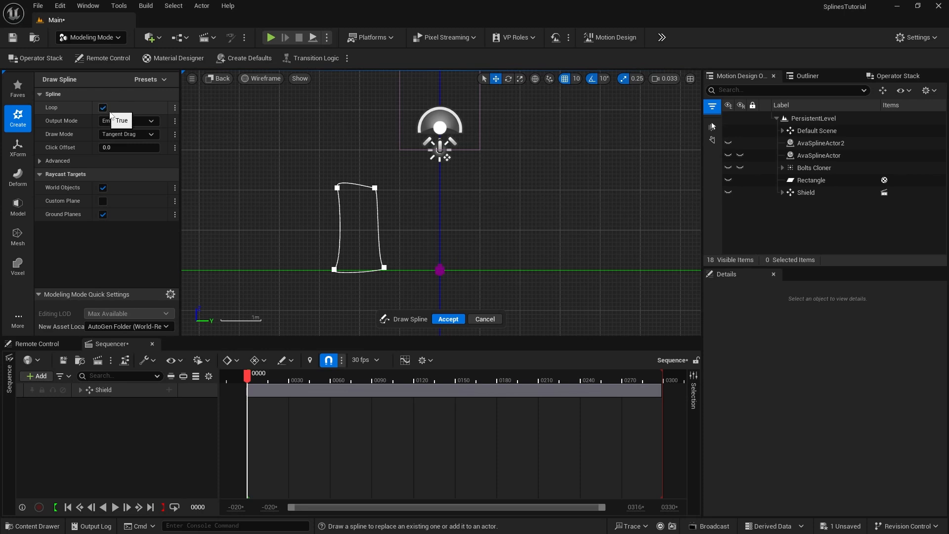
click(449, 319)
Step: Move the trunk spline's lower corner point nearest the origin 30 units outward along Y to widen the base
click(385, 269)
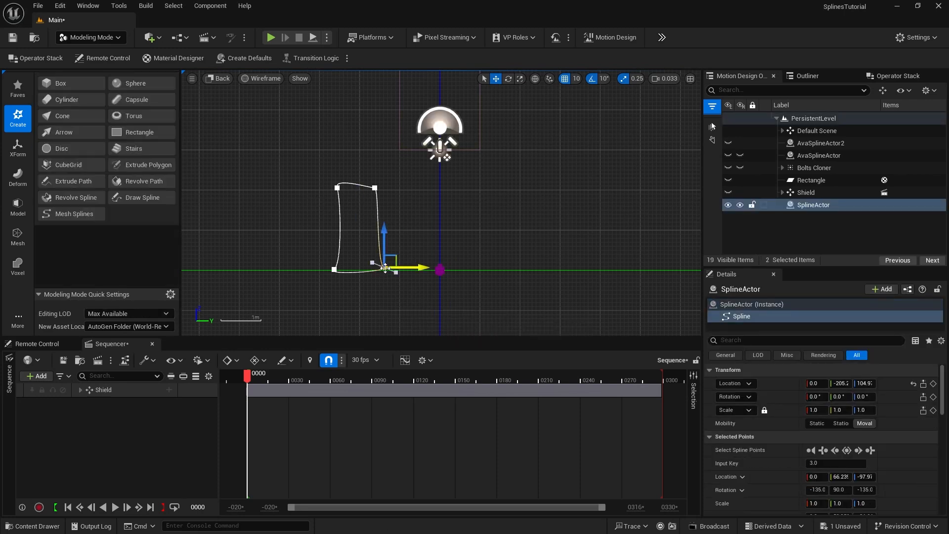
drag(421, 267, 433, 269)
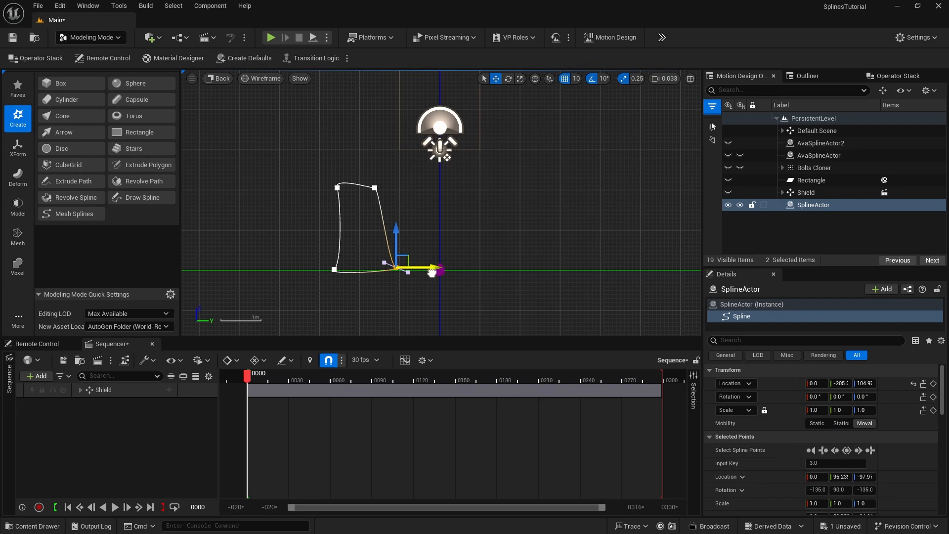
click(383, 263)
Step: Enable Allow Discontinuous Splines for the trunk and adjust individual point tangents so its sides curve toward a flared base
right_click(374, 187)
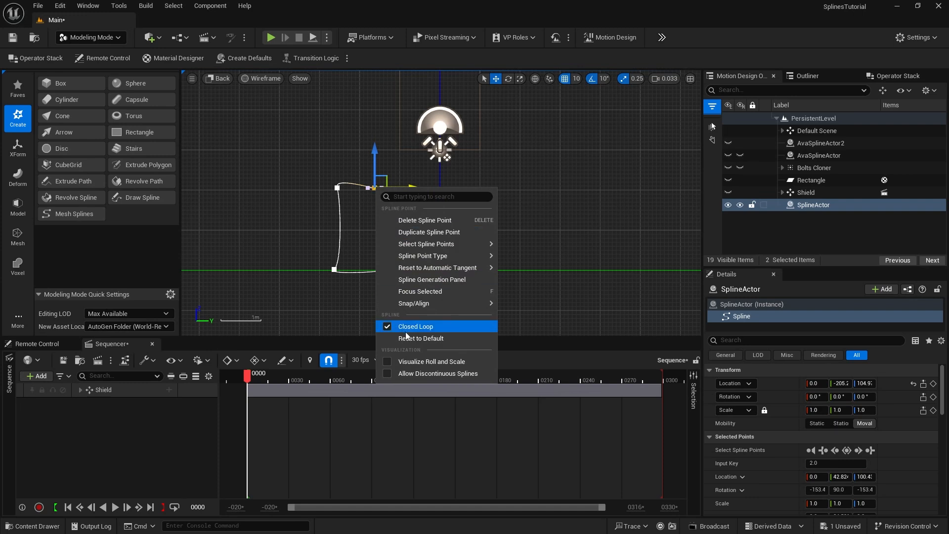
click(413, 375)
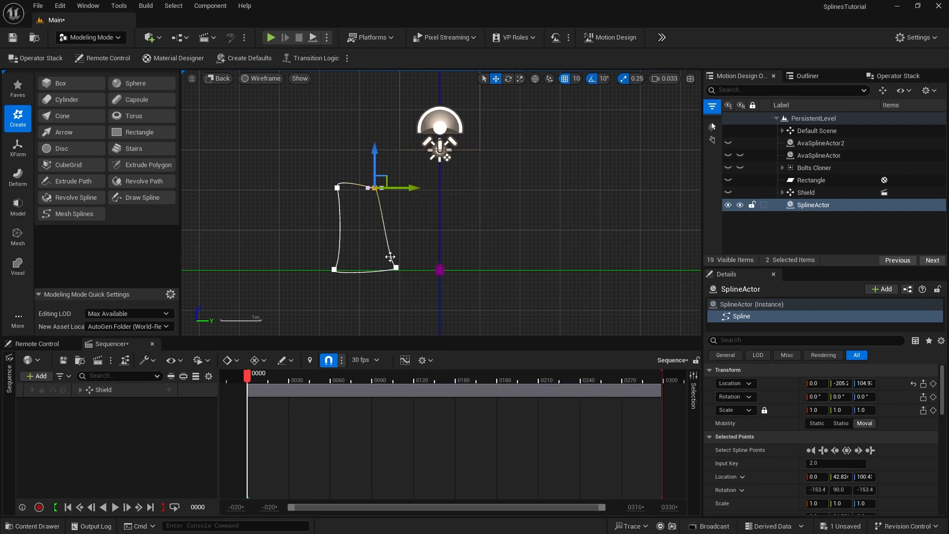
click(381, 207)
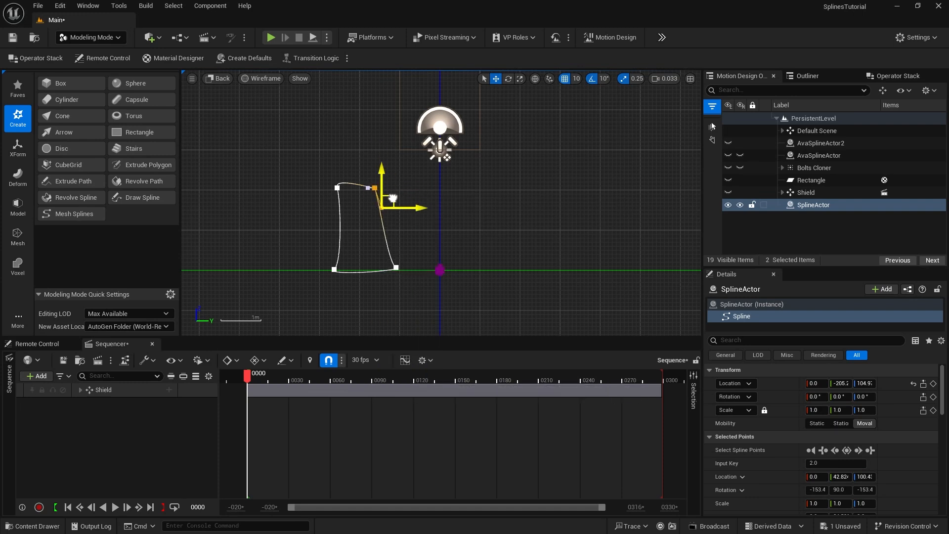
drag(393, 198, 389, 225)
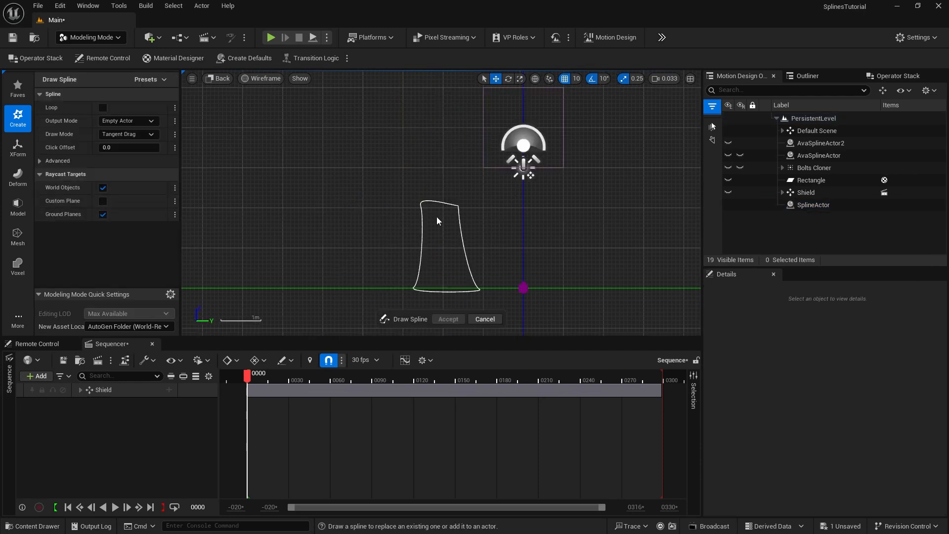
Step: Draw a nine-point cloud-like canopy spline over the top of the trunk, close it with Loop, and accept it
mouse_move(436, 216)
mouse_down()
mouse_move(418, 231)
mouse_move(388, 218)
mouse_move(376, 190)
mouse_up()
drag(379, 141, 467, 211)
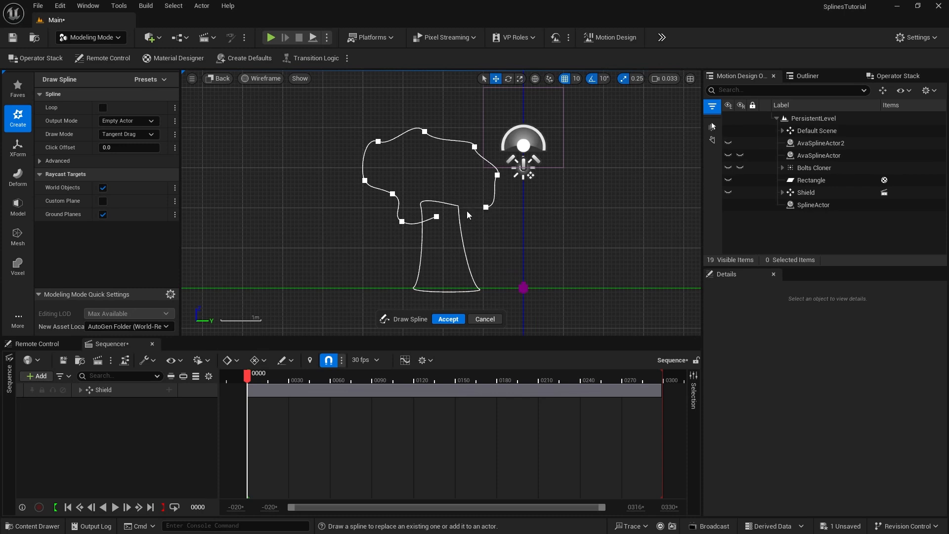
click(103, 107)
click(448, 319)
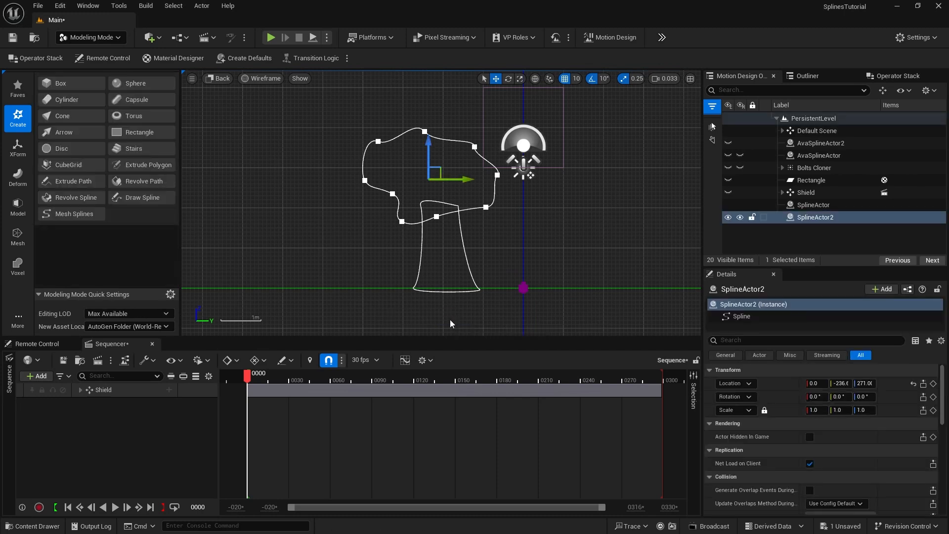
Step: Allow discontinuous splines on the canopy and pull the lower-left notch point's tangents outward to round the adjoining segments
right_click(393, 193)
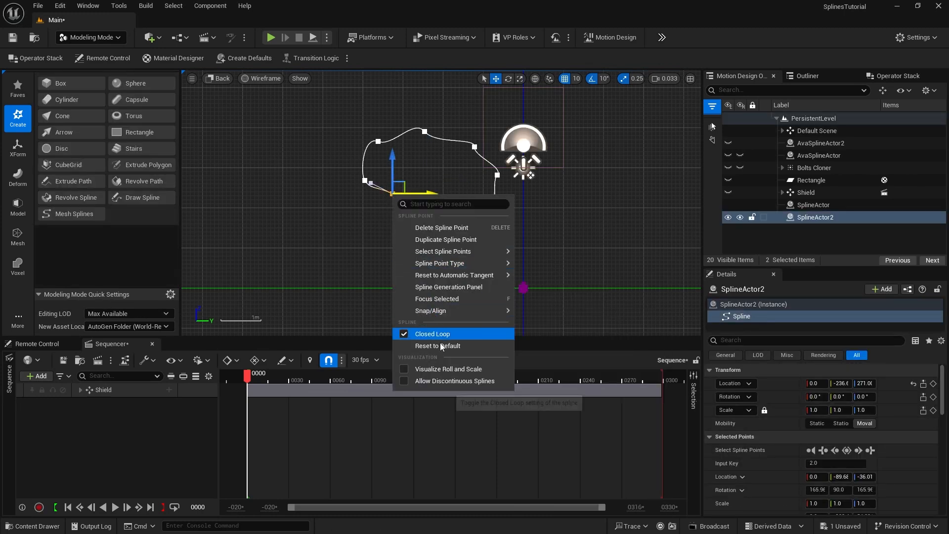
click(443, 382)
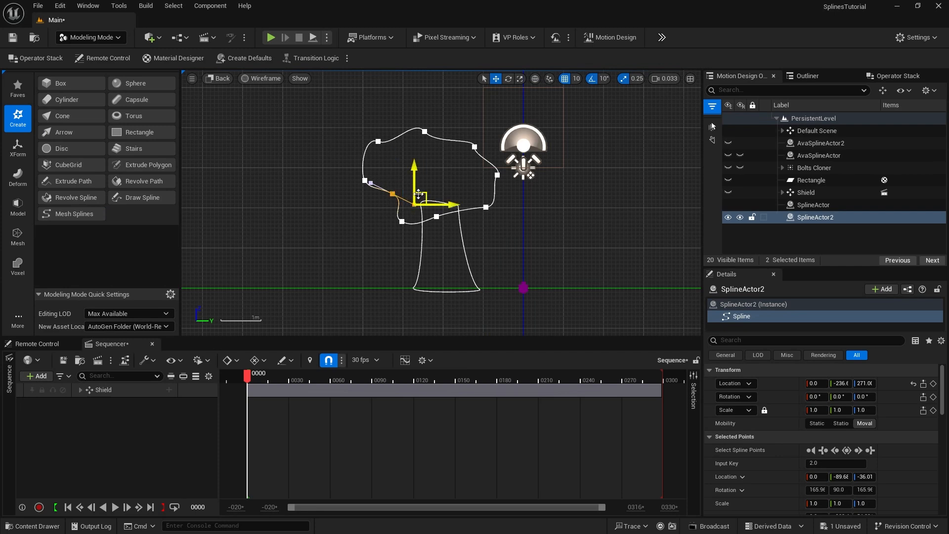
drag(423, 193, 373, 188)
click(371, 183)
Step: Pull the outgoing tangents of the canopy's two upper-left points upward to form two rounded lobes along the top
click(378, 142)
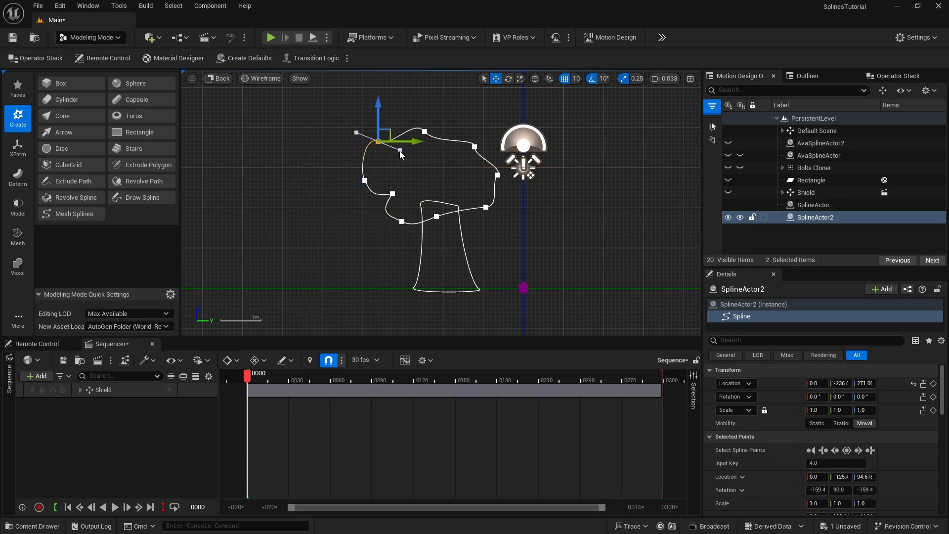
click(400, 151)
drag(411, 140, 392, 96)
click(425, 132)
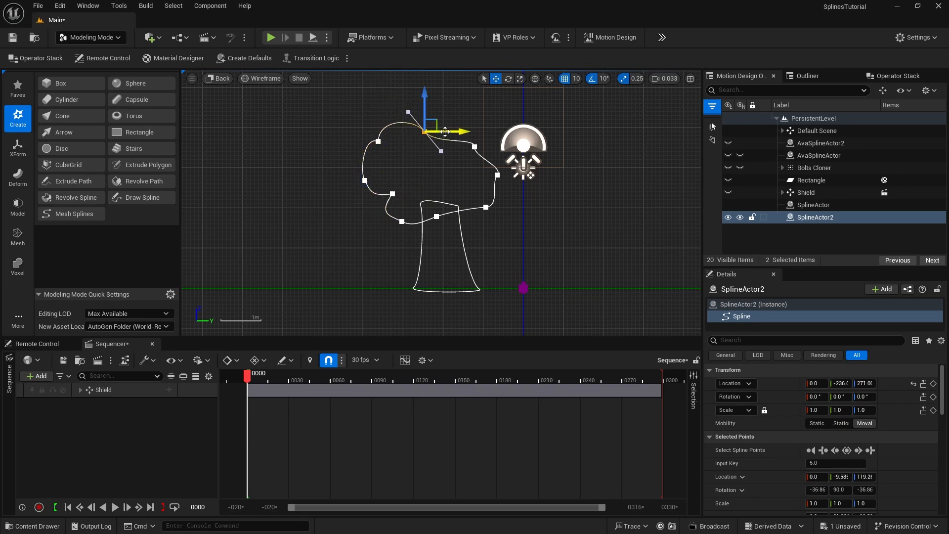
click(440, 150)
drag(452, 138, 473, 74)
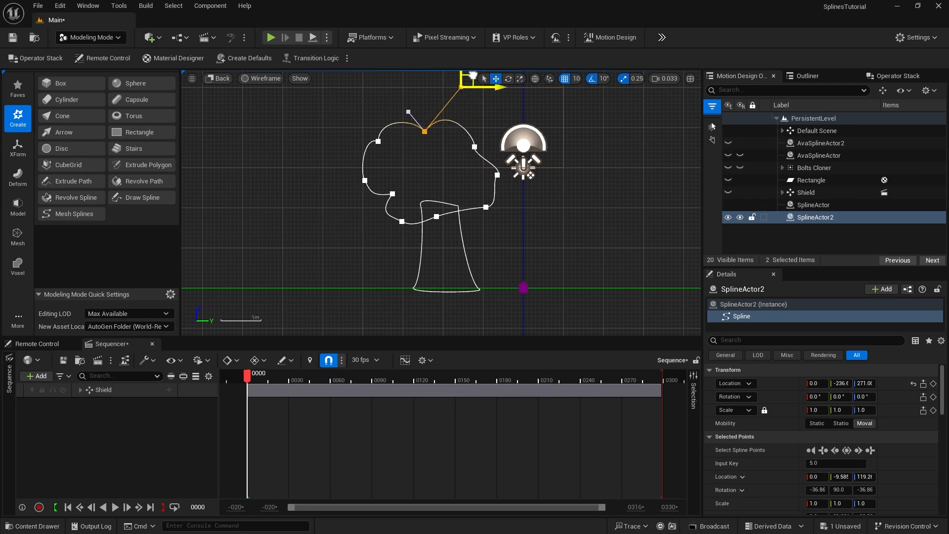
Step: Shift the canopy's lower-left notch point down and outward, and drag the neighbouring bottom point's tangent to round that lobe
click(392, 194)
drag(405, 183, 379, 230)
click(402, 222)
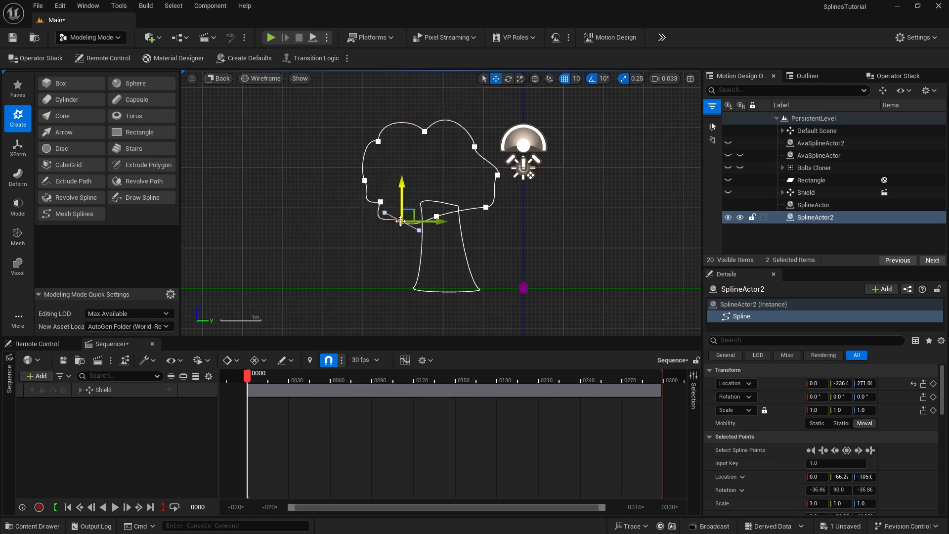
click(384, 212)
drag(395, 199, 372, 206)
Step: Move the canopy's two left-side points farther outward and adjust their tangents to form fuller rounded lobes
click(365, 181)
click(357, 167)
click(364, 180)
click(381, 201)
Step: Pull the outgoing tangents of the canopy's upper-right and rightmost points outward to round the lobes on that side
click(475, 147)
click(473, 161)
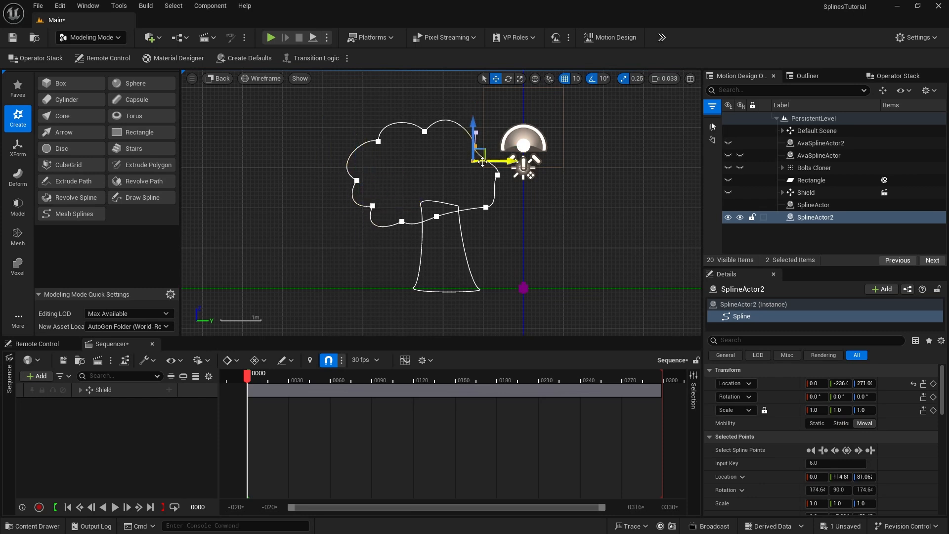
drag(486, 155, 514, 120)
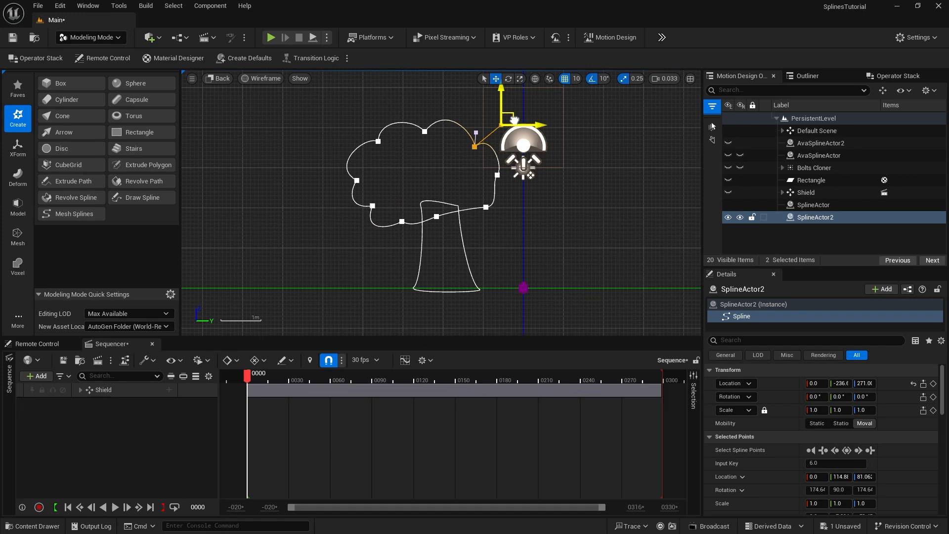
click(498, 175)
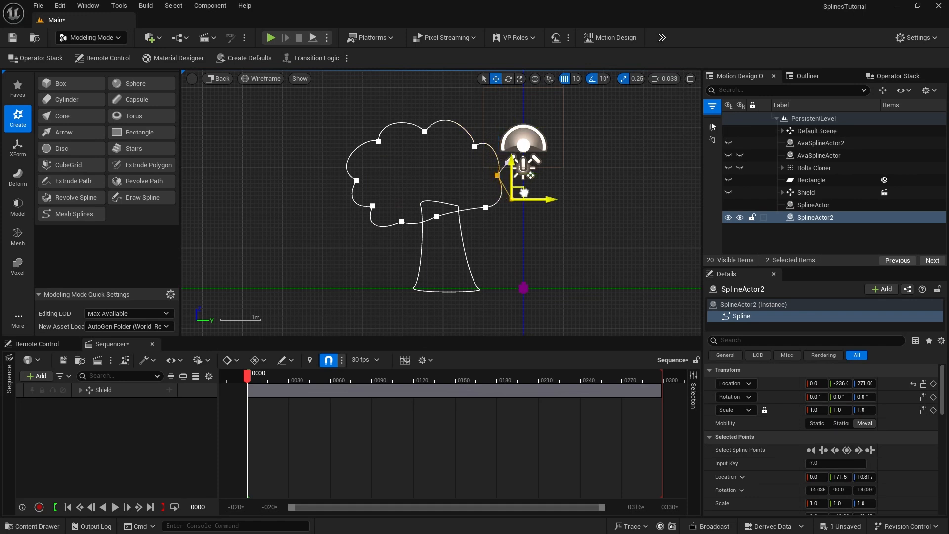
Step: Reshape the curve at the lower-right point of the tree crown spline by pulling its tangent handle down and inward
click(486, 207)
click(508, 205)
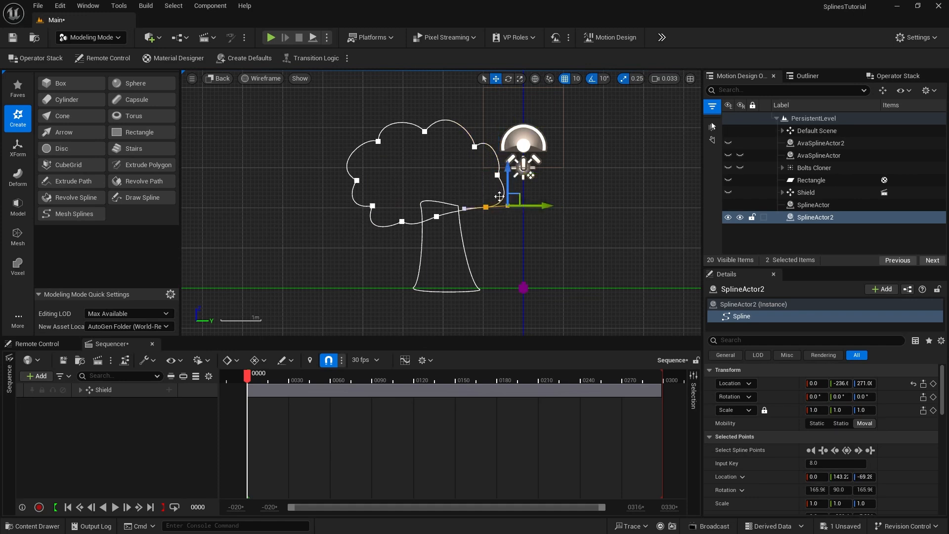
drag(514, 197, 474, 245)
click(464, 208)
Step: Delete the crown spline's bottom point inside the trunk outline and move the remaining bottom point sideways onto the trunk's left edge
click(437, 217)
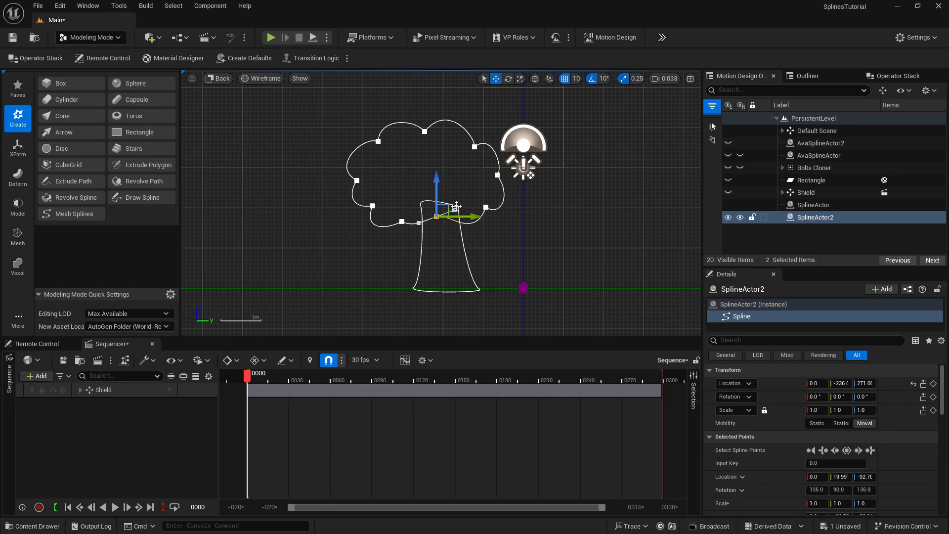
click(455, 211)
drag(455, 211, 419, 224)
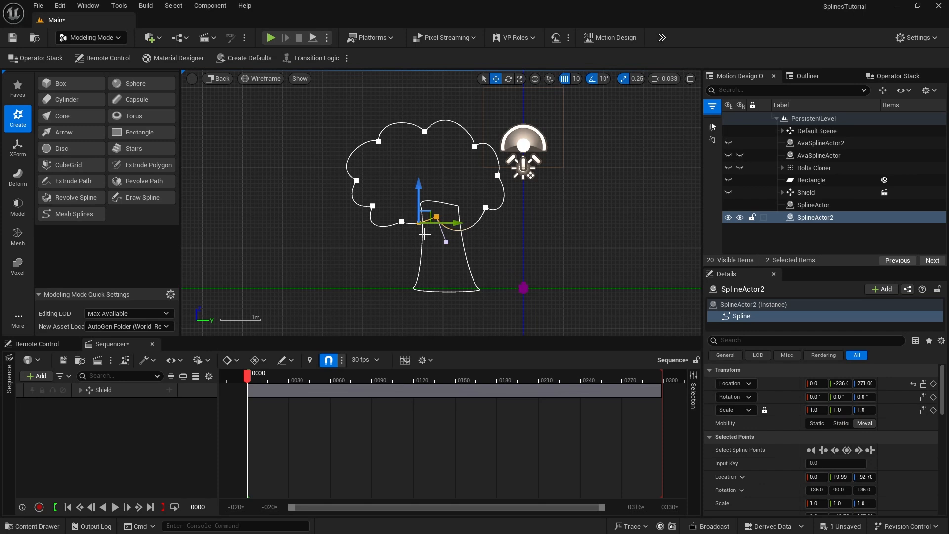
key(Delete)
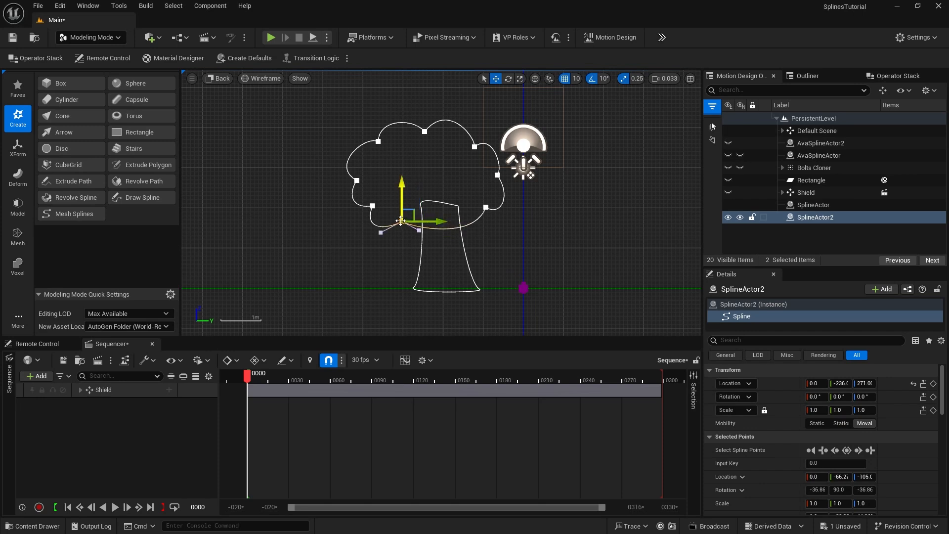
drag(421, 217, 435, 219)
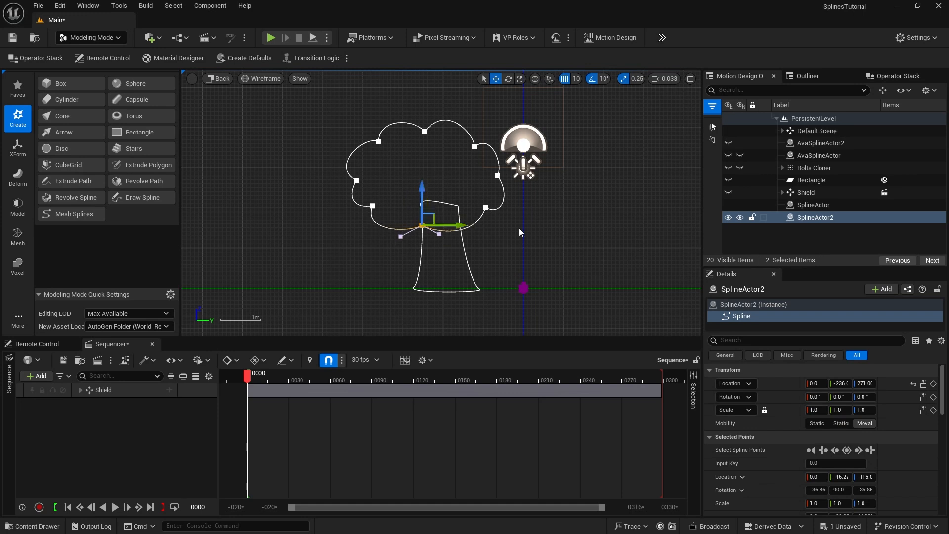
click(520, 228)
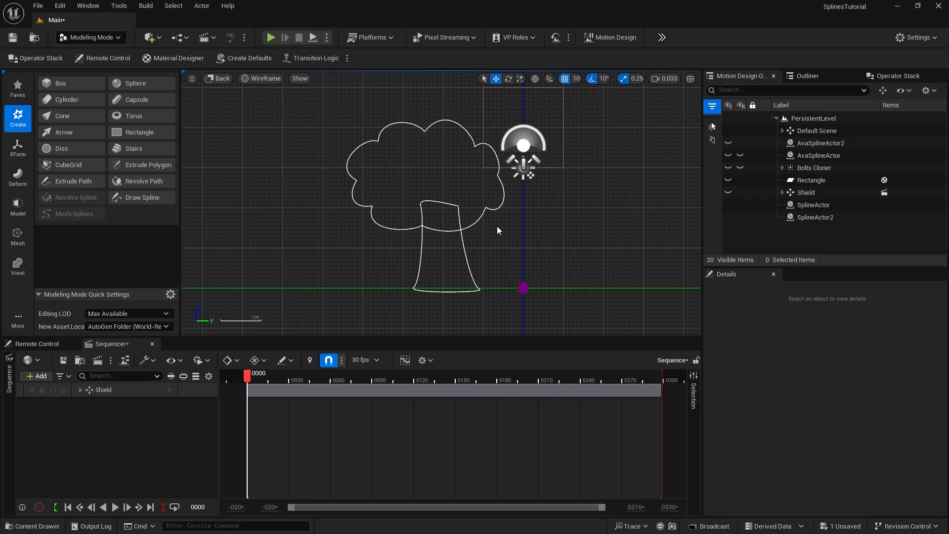
Step: Move the crown spline SplineActor2 to about Y -196 and Z 301, centring it above the trunk
click(799, 220)
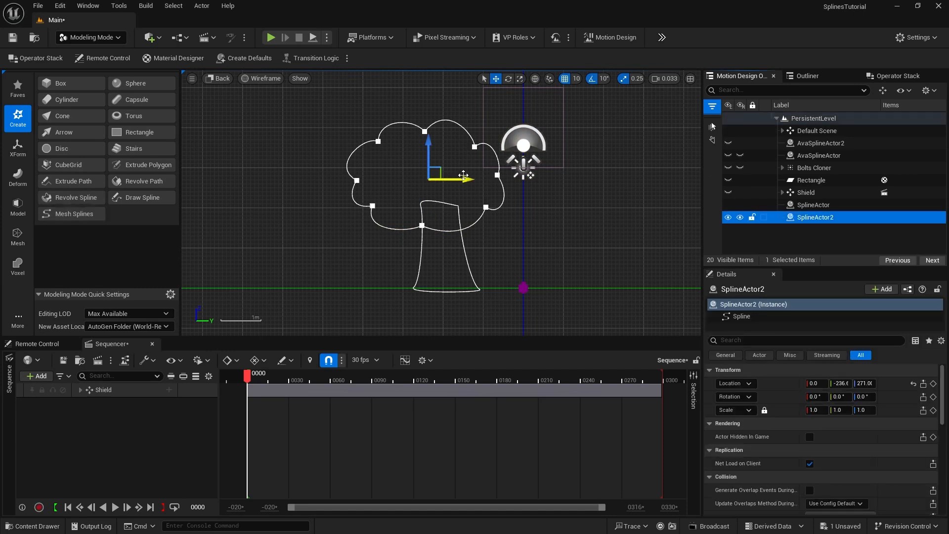
drag(466, 179, 482, 180)
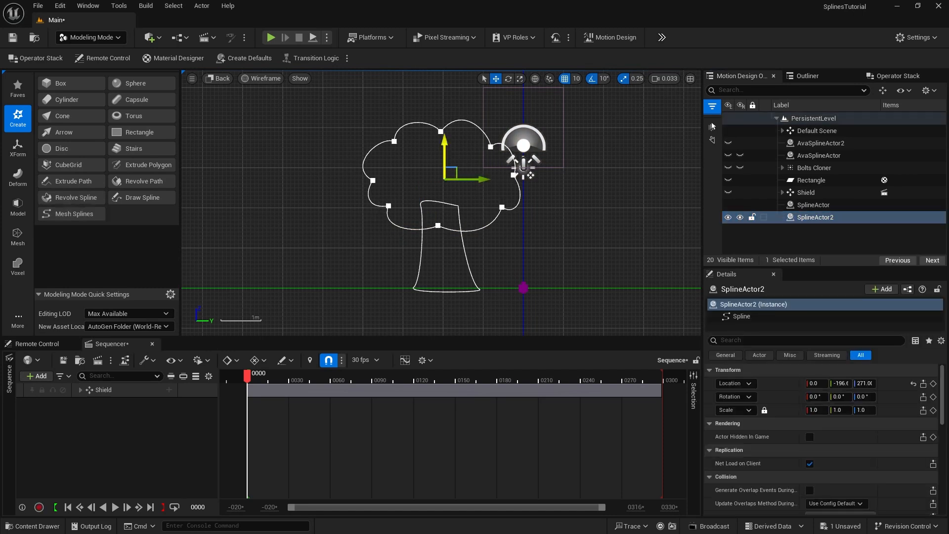
drag(444, 140, 445, 128)
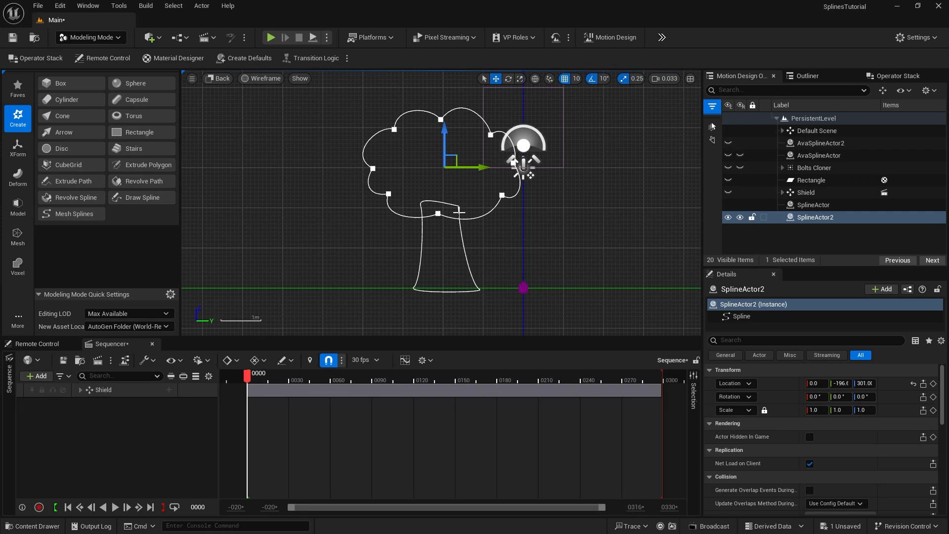
Step: Generate a triangulated static mesh from SplineActor2 with error tolerance 0.104 and thickness 1.0
click(809, 221)
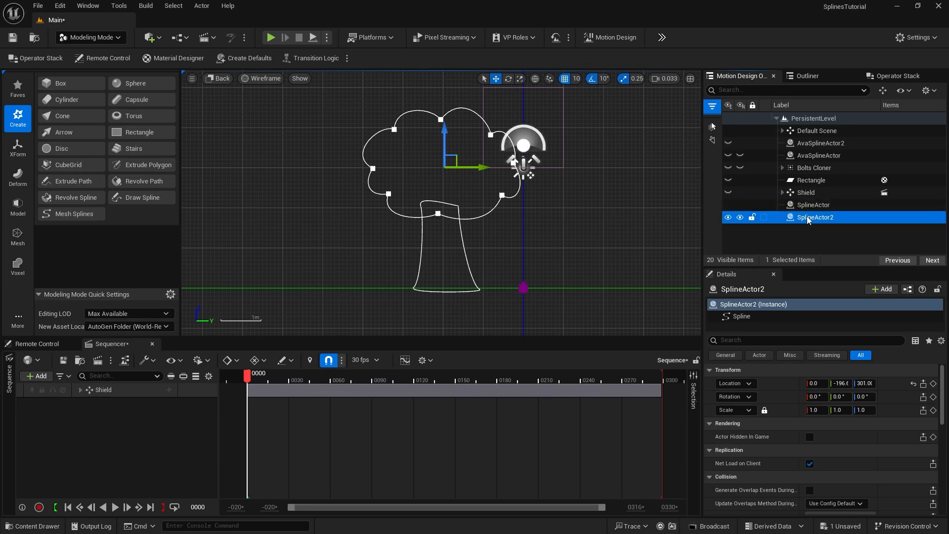
click(71, 212)
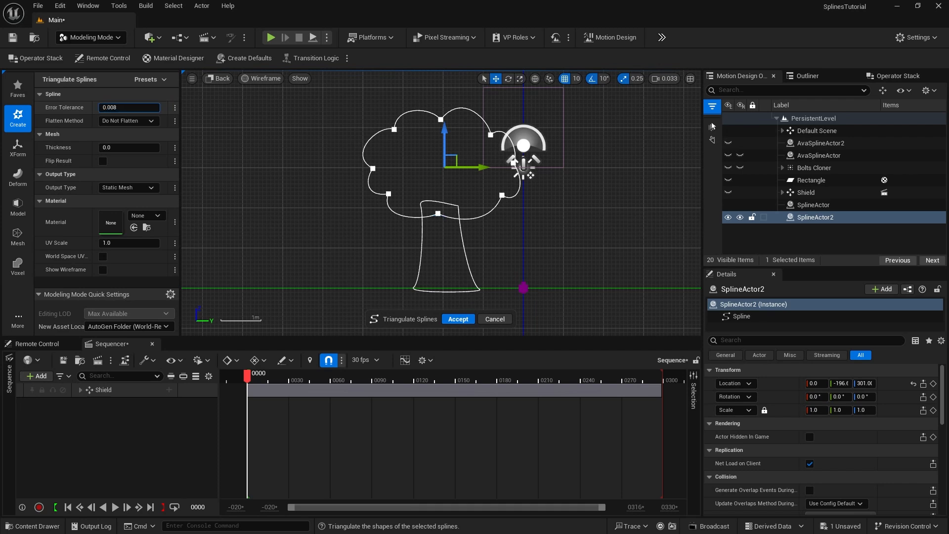
drag(110, 107, 114, 108)
click(109, 149)
key(Return)
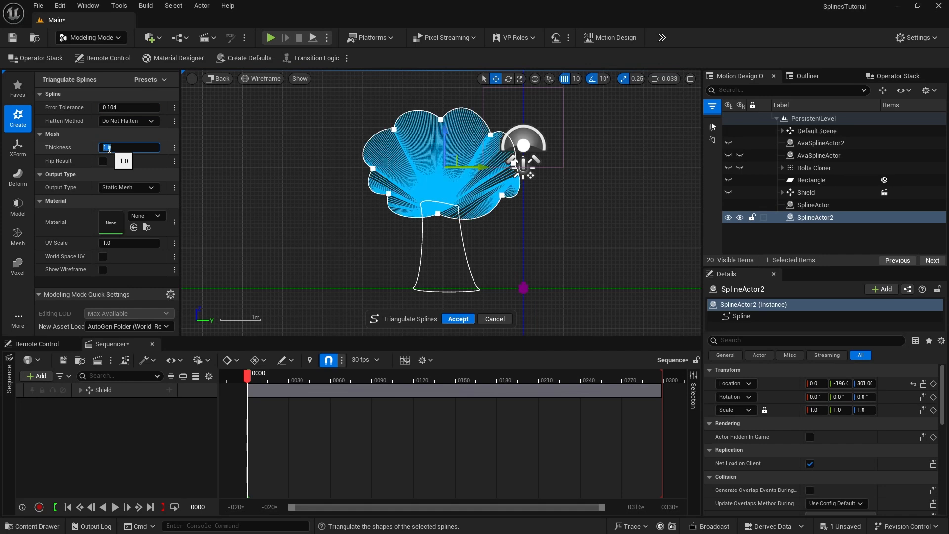
click(460, 320)
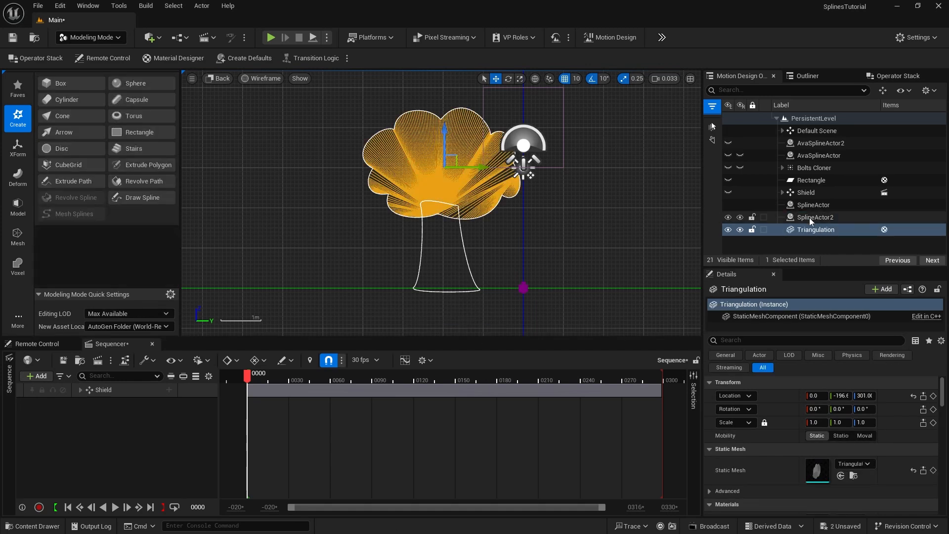
Step: Generate a triangulated static mesh from the trunk spline SplineActor, keeping error tolerance 0.104 and thickness 1.0
click(798, 206)
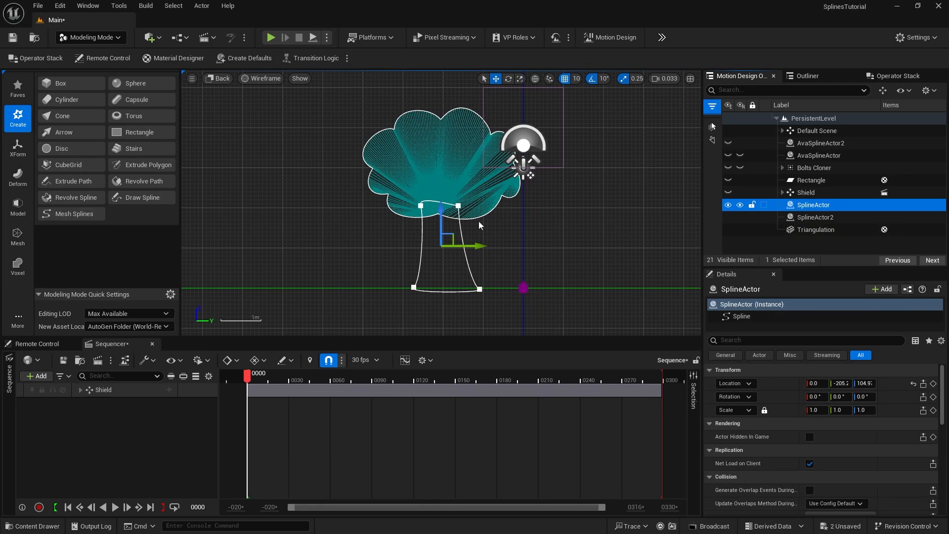
click(70, 212)
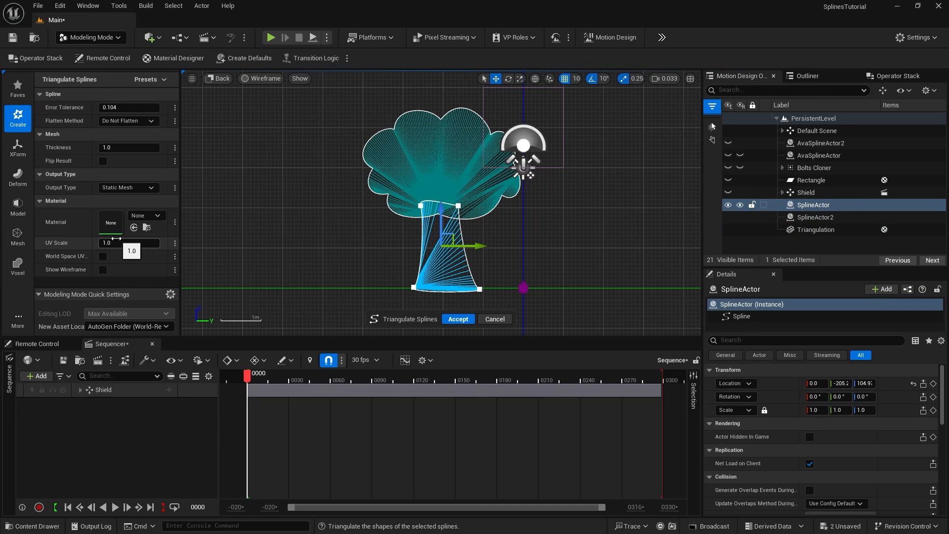
click(459, 319)
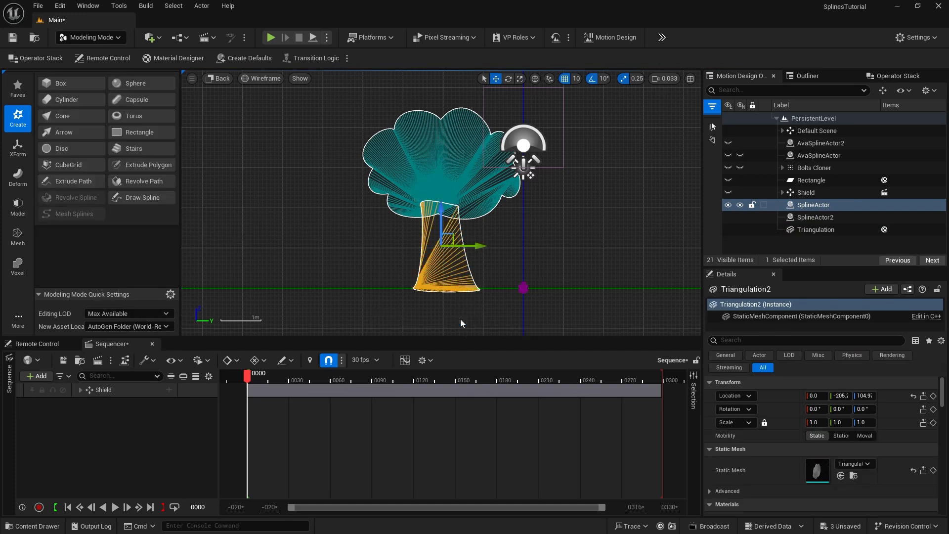
Step: Rename the crown mesh Triangulation as TreeBranches and the trunk mesh Triangulation2 as TreeTrunk
click(811, 232)
key(F2)
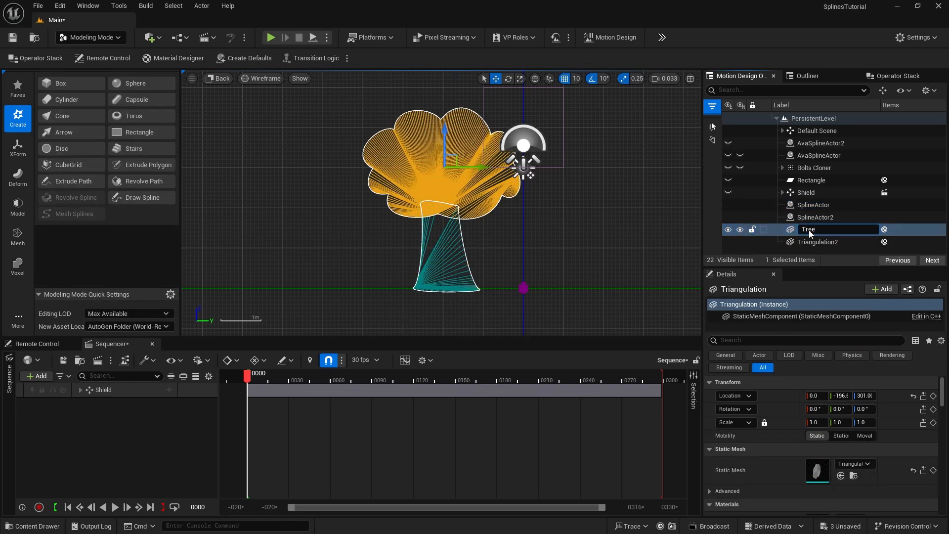
text(TreeBrancehs)
click(810, 242)
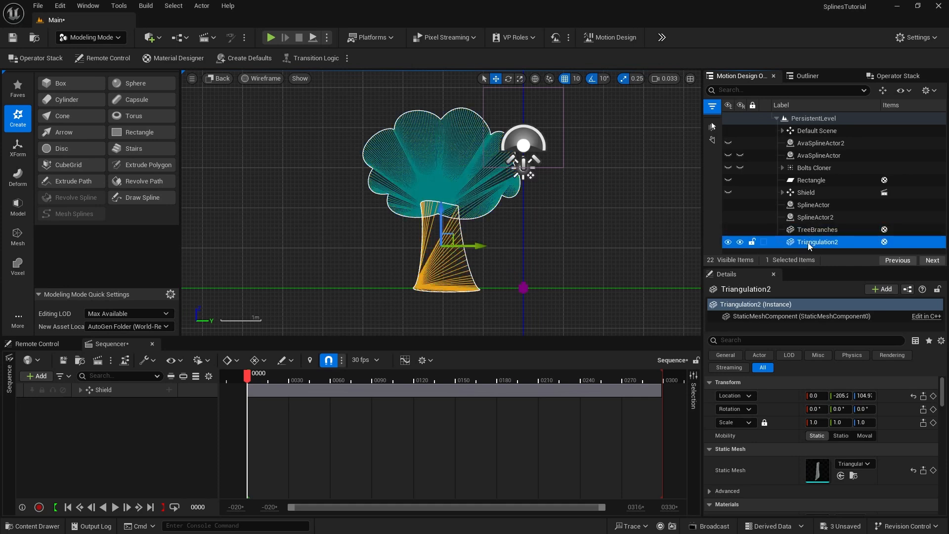
key(r)
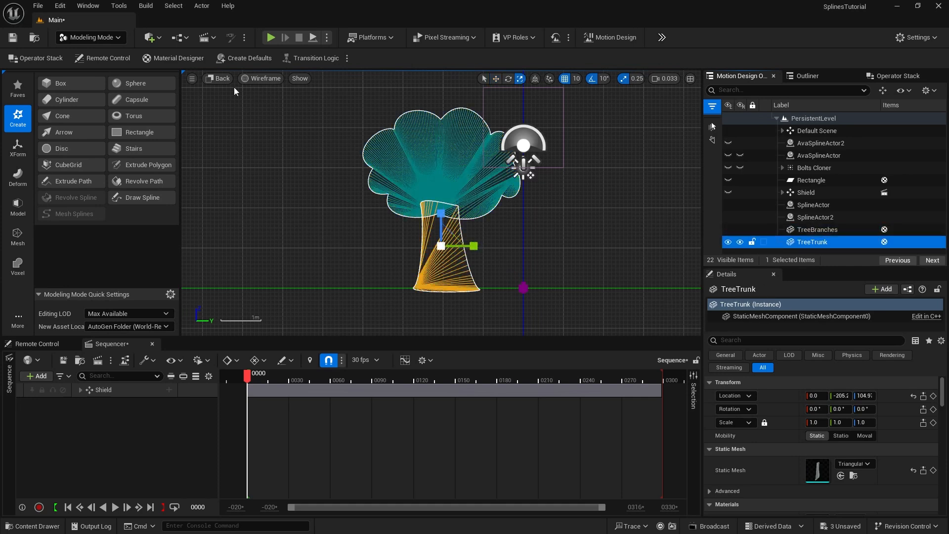
Step: Switch to the Motion Design Viewport and move TreeBranches and TreeTrunk together about 220 units down and 260 units along positive Y
click(211, 79)
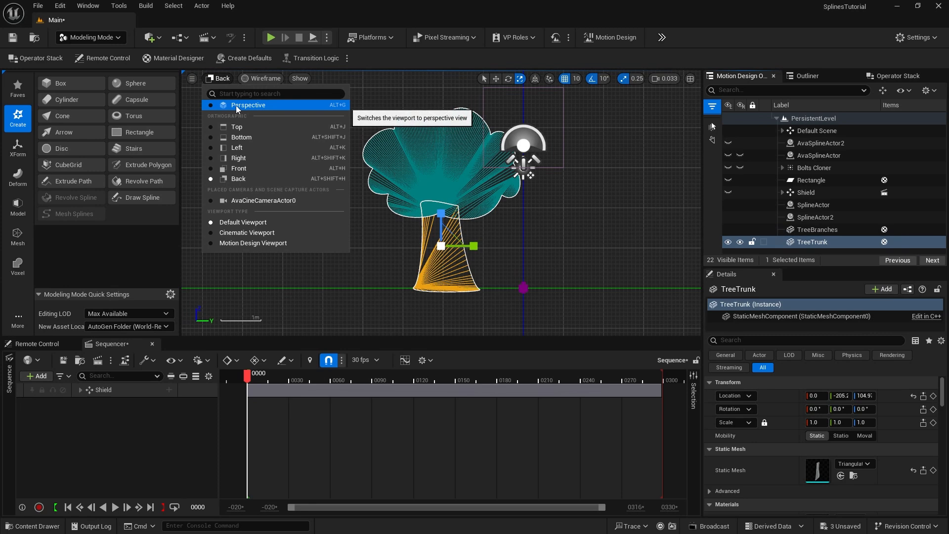
click(254, 243)
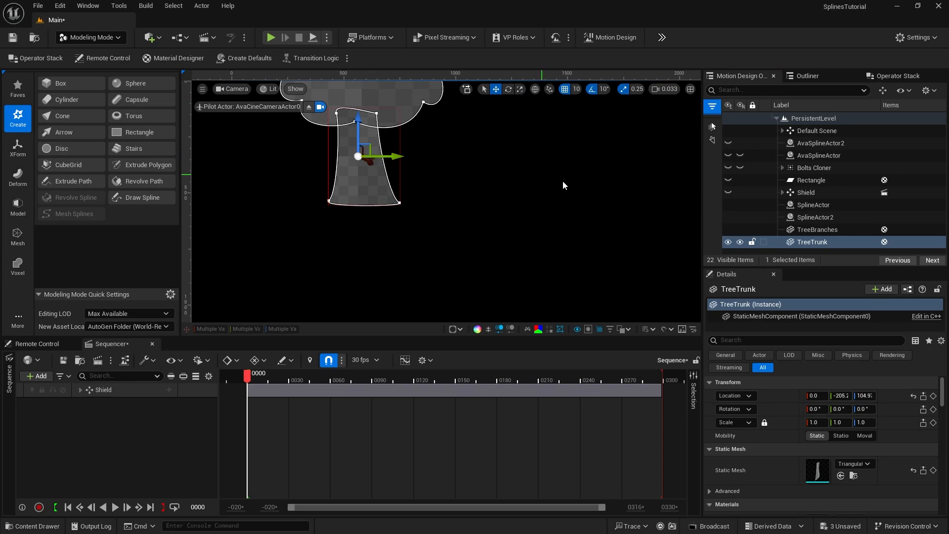
ctrl+click(805, 230)
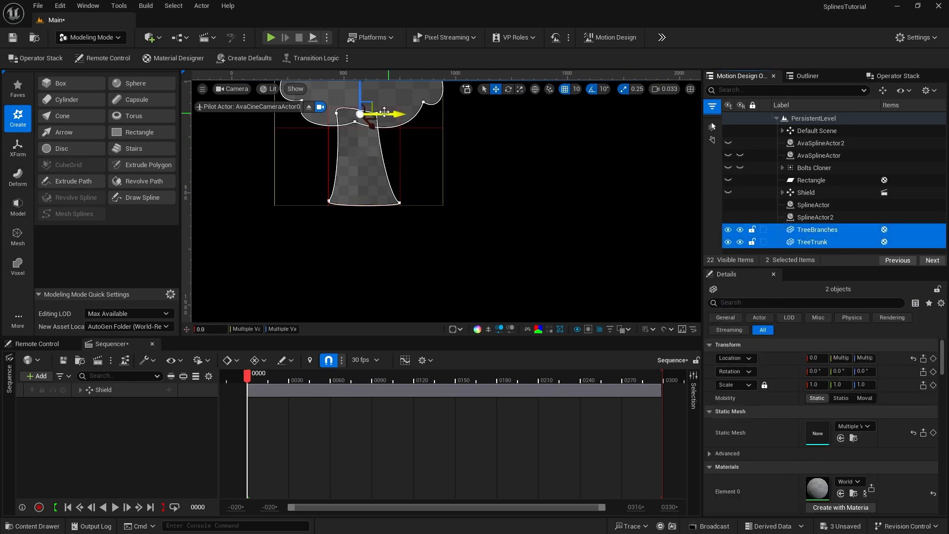
drag(363, 91, 364, 176)
drag(402, 200, 514, 208)
Step: Hide SplineActor and SplineActor2 both in the editor and at runtime
click(802, 205)
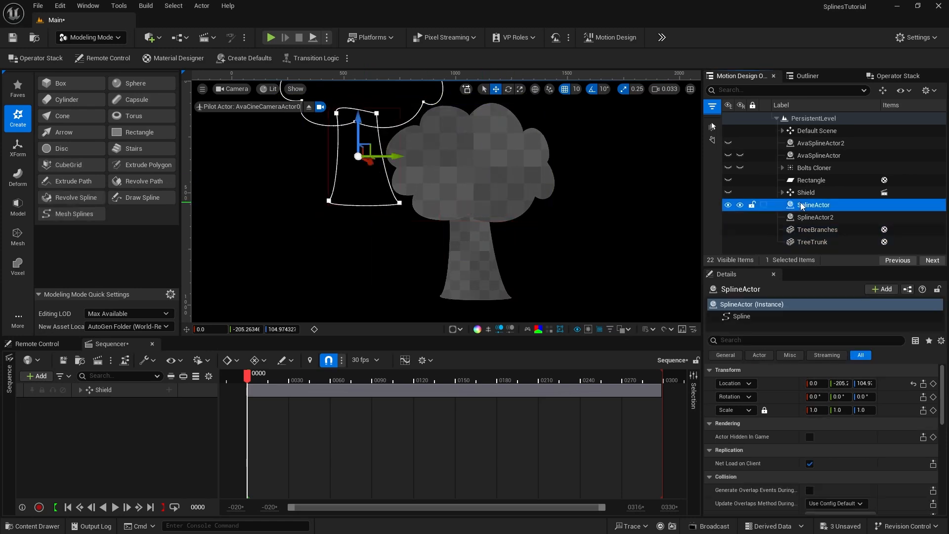
click(729, 205)
click(729, 218)
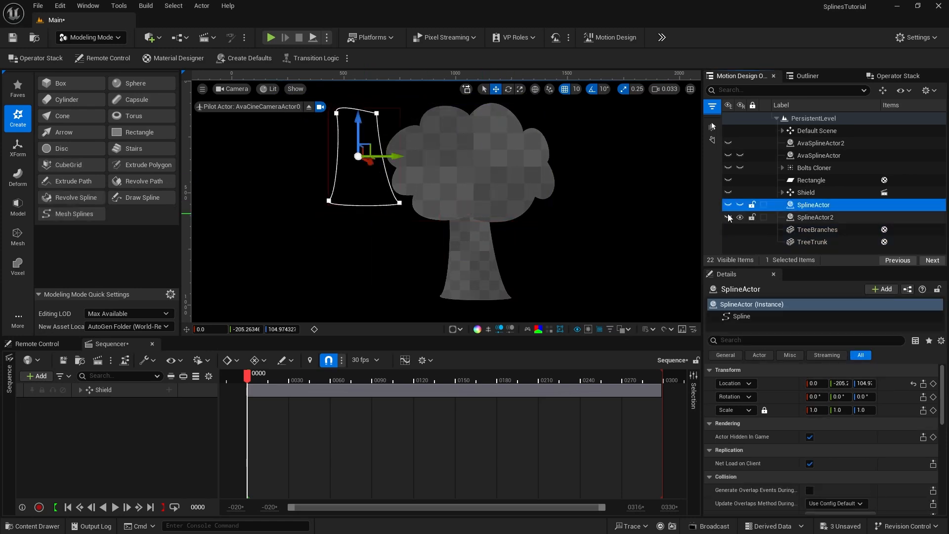
click(740, 218)
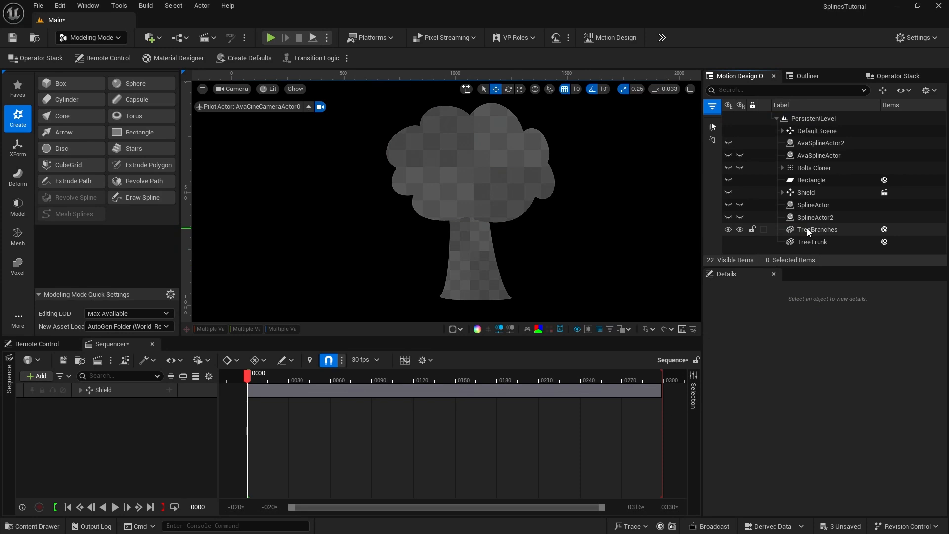
Step: Create a new PBR Material Designer material for the TreeBranches mesh
click(807, 229)
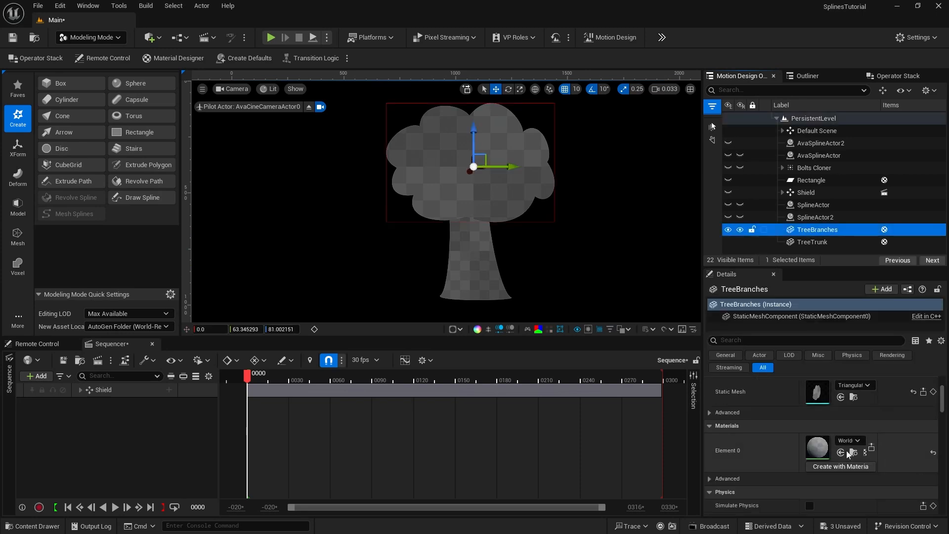
click(841, 468)
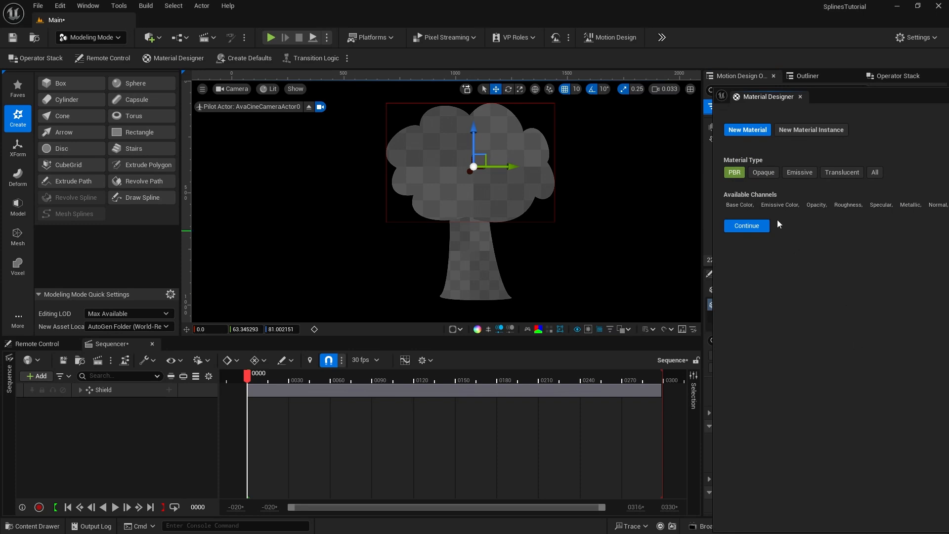
click(753, 228)
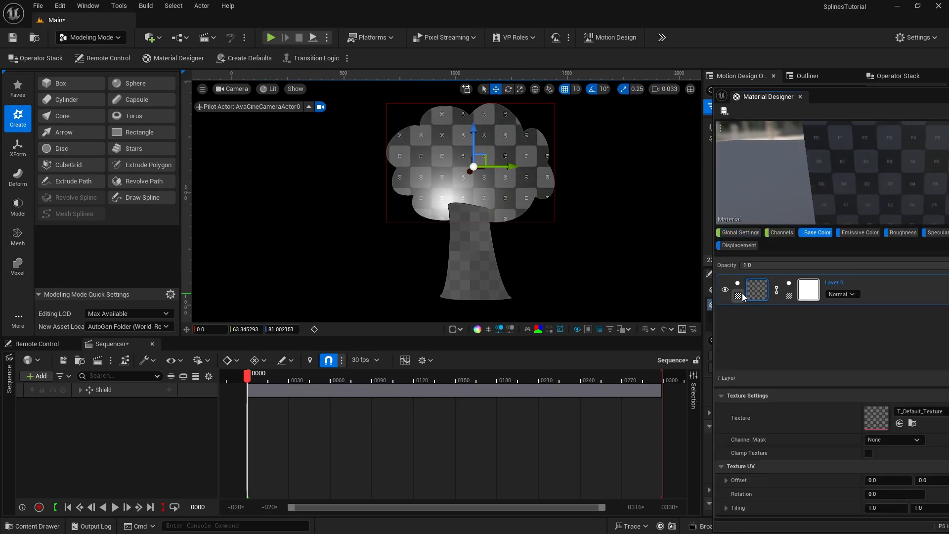
Step: Change the crown material's Base Color layer to a solid RGB colour and set it to bright green, hex sRGB 00FF2BFF
click(739, 296)
click(770, 324)
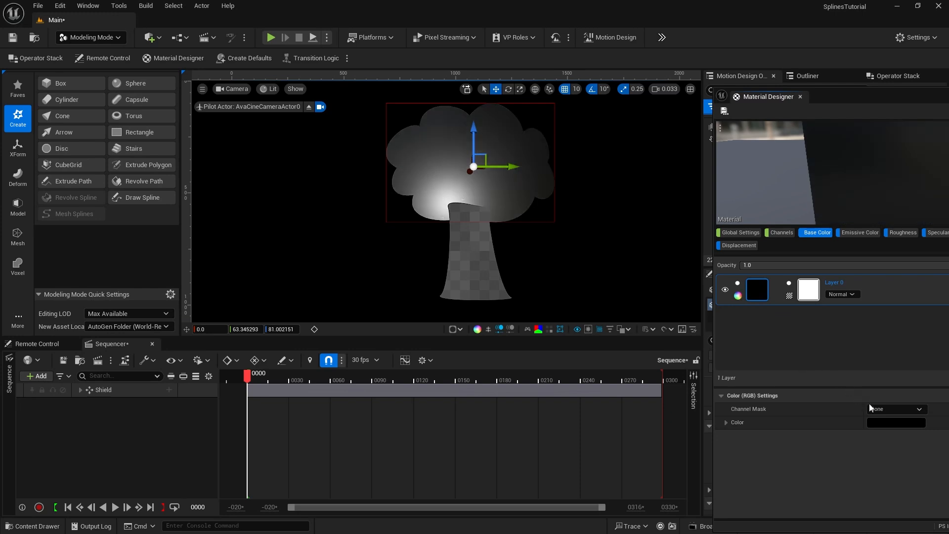
click(901, 424)
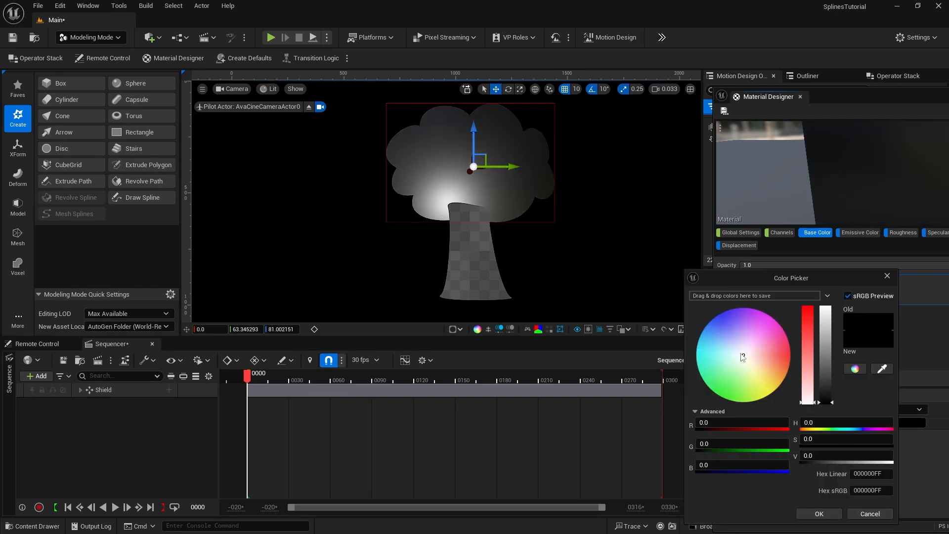
mouse_move(744, 358)
mouse_down()
mouse_move(719, 381)
mouse_move(717, 400)
mouse_up()
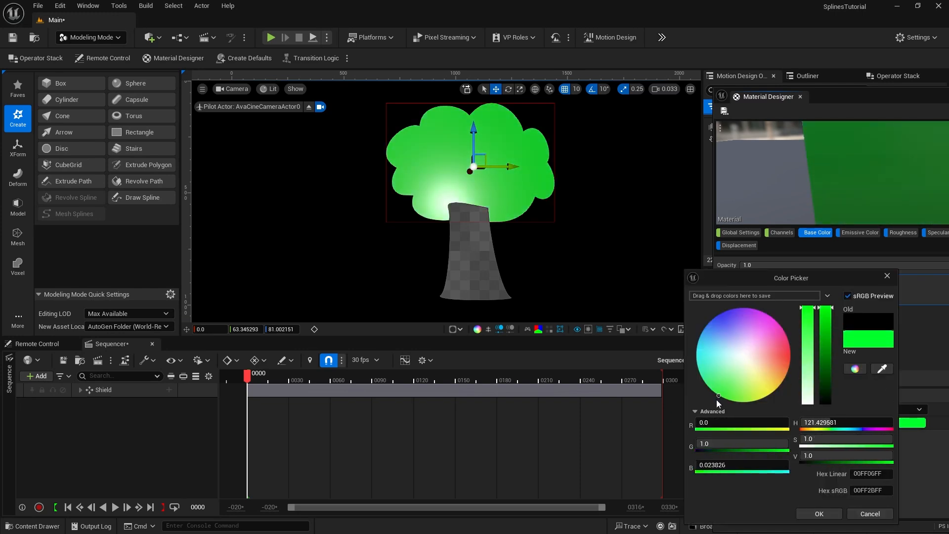
click(816, 514)
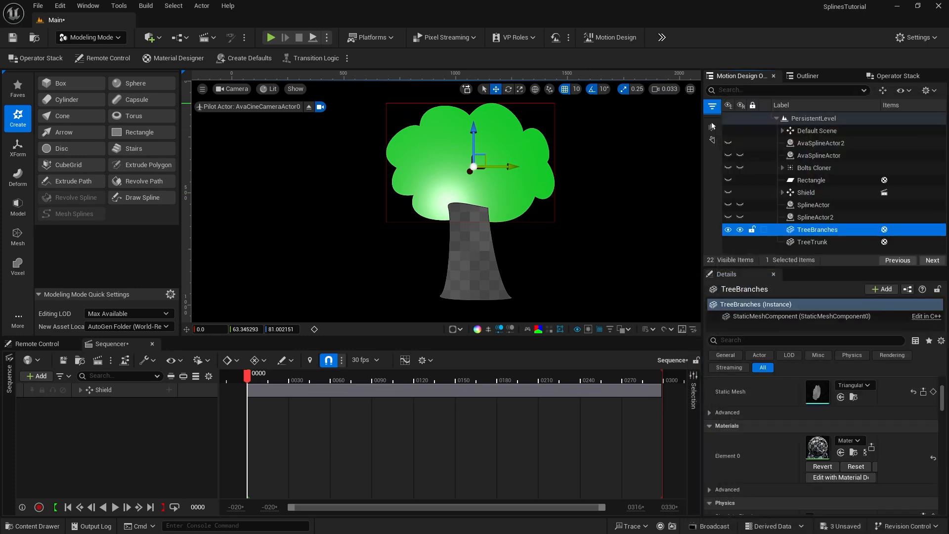
Step: Create a new PBR Material Designer material for the TreeTrunk mesh
click(790, 242)
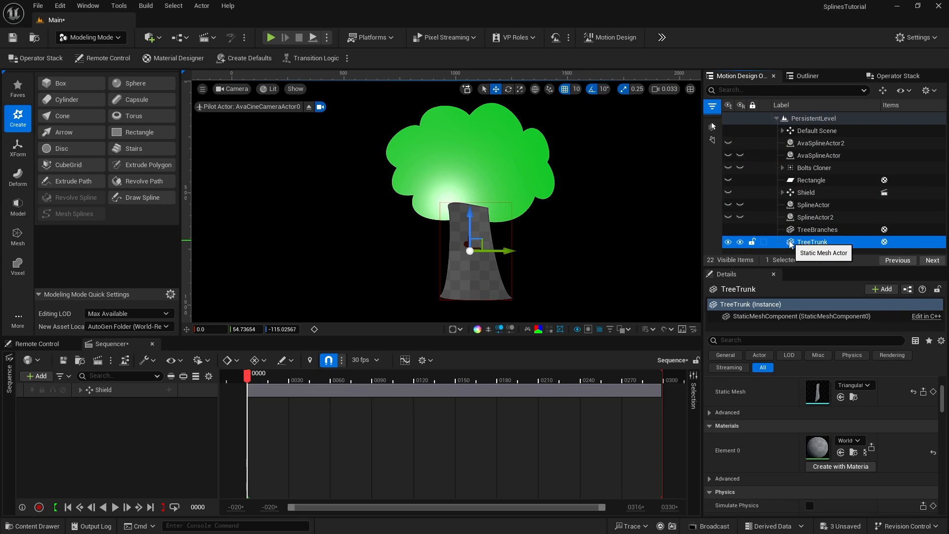
click(839, 467)
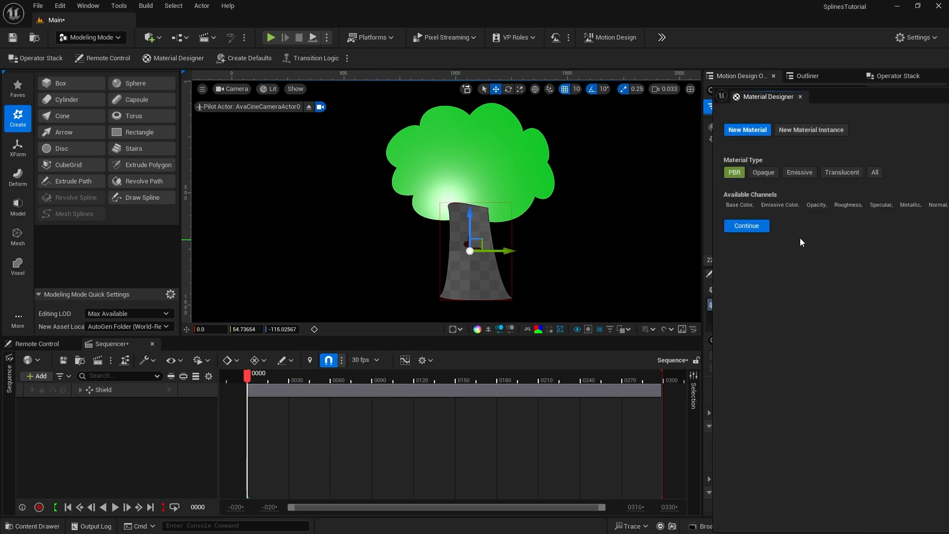
click(746, 230)
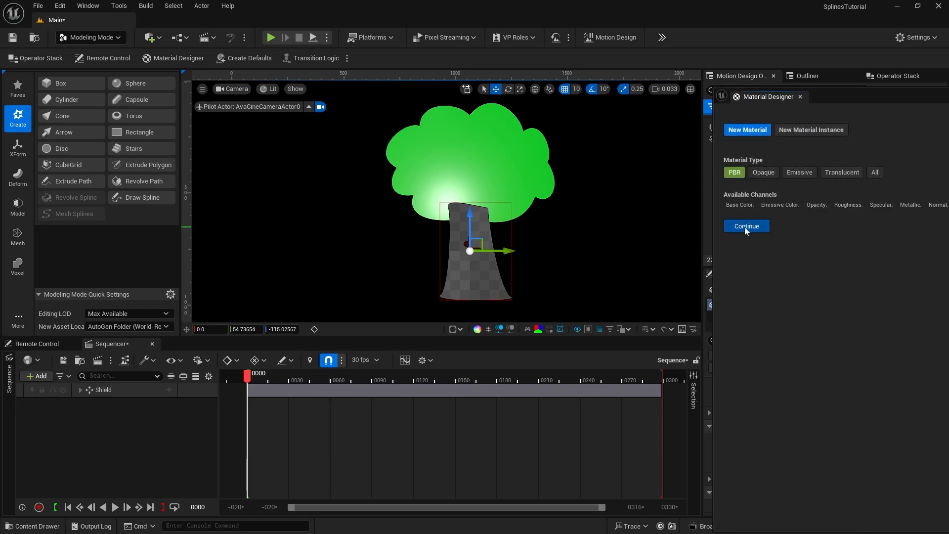
Step: Change the trunk material's Base Color layer to a solid RGB colour and set it to brown, hex sRGB A86A00FF
click(813, 235)
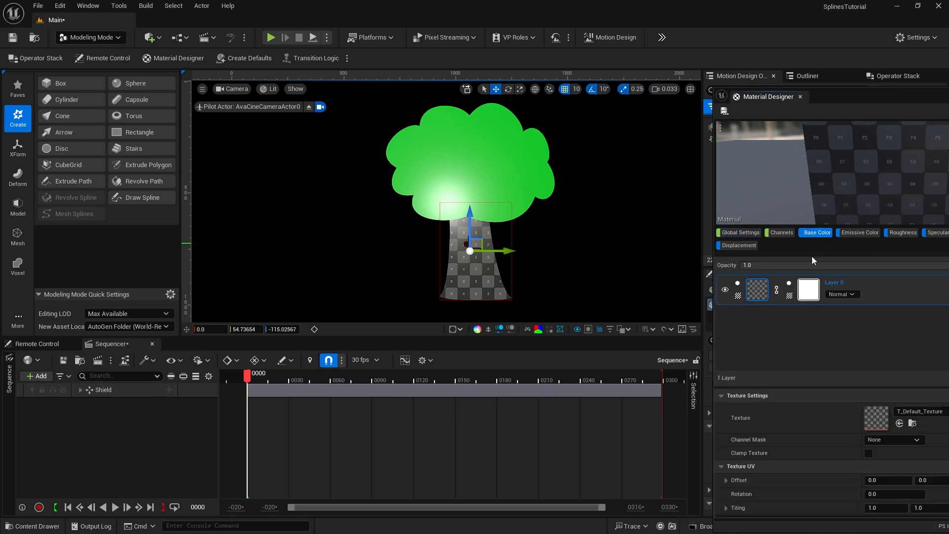
click(738, 295)
click(775, 327)
click(894, 423)
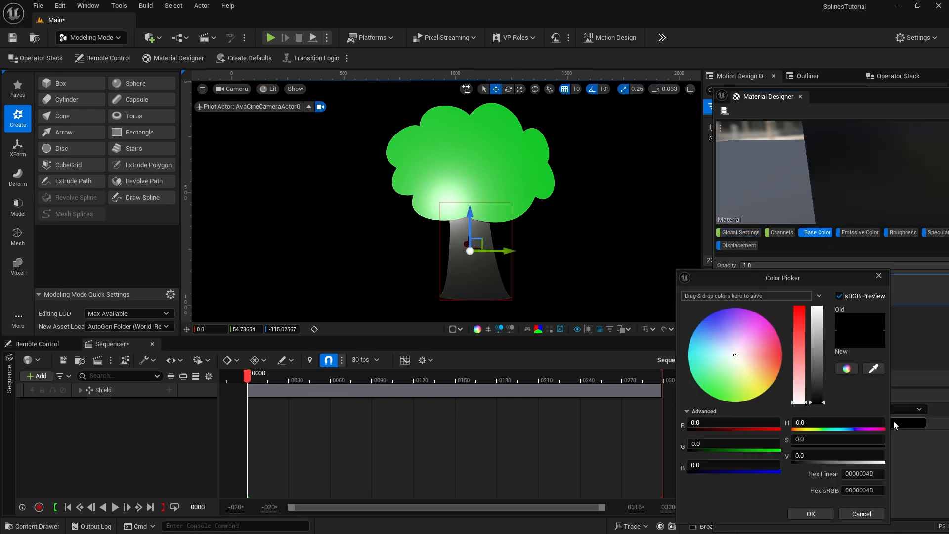
click(763, 372)
drag(763, 372, 780, 374)
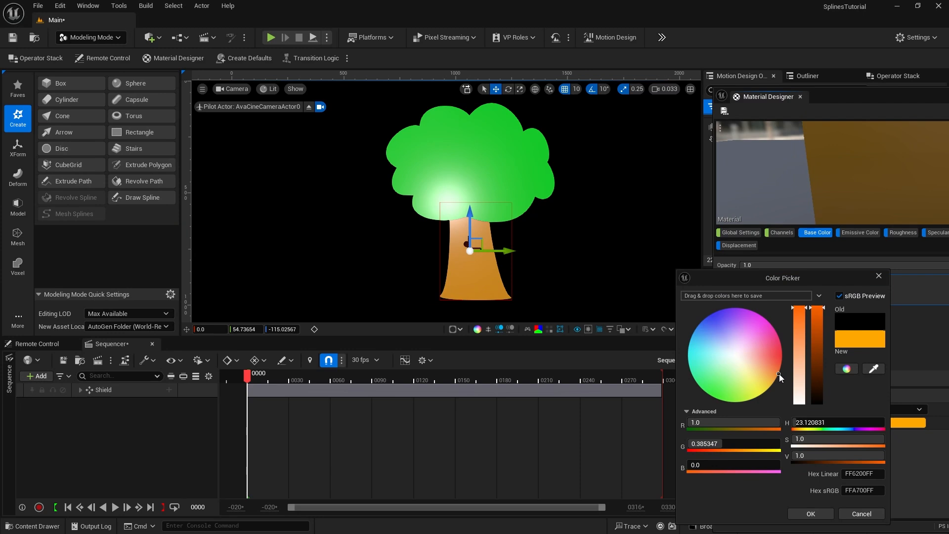
drag(818, 309, 818, 366)
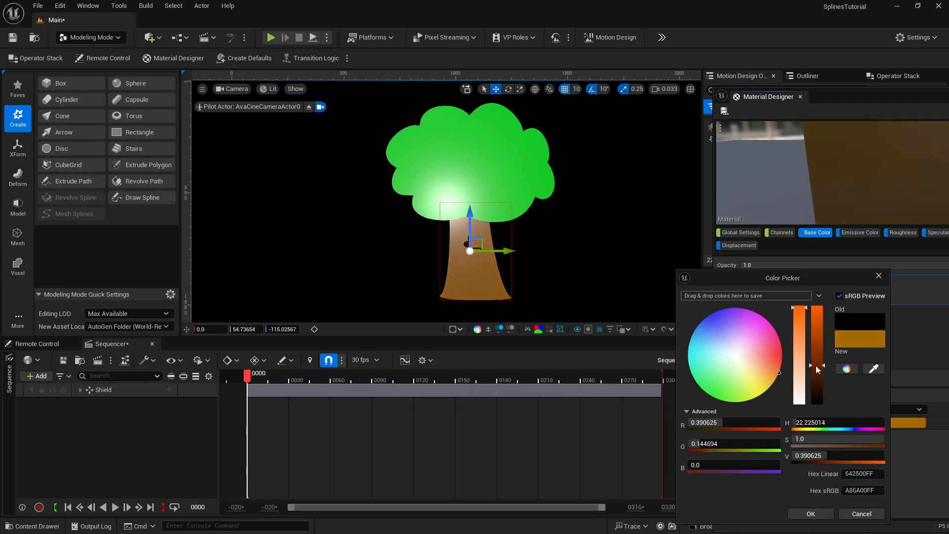
click(811, 514)
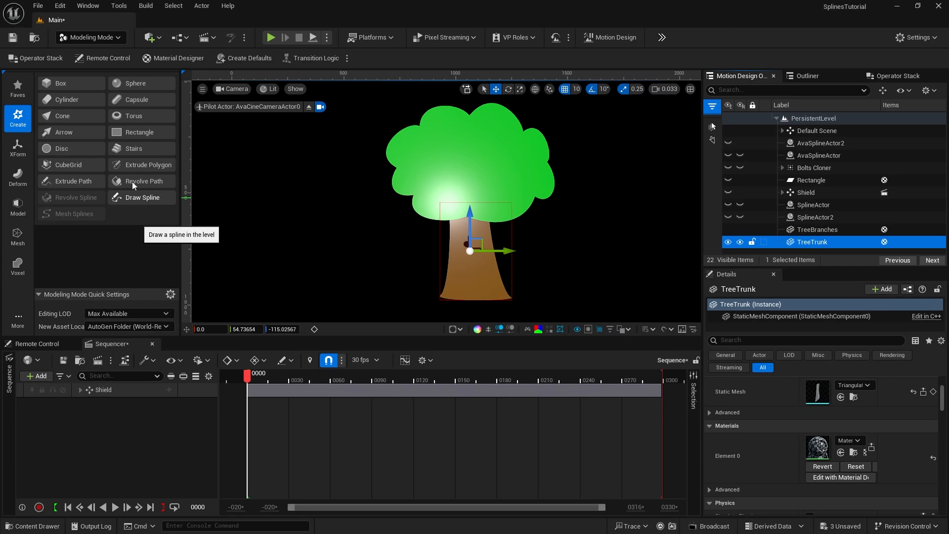
Step: Switch the editor to Motion Design mode and show its Actors tools
click(90, 39)
click(99, 138)
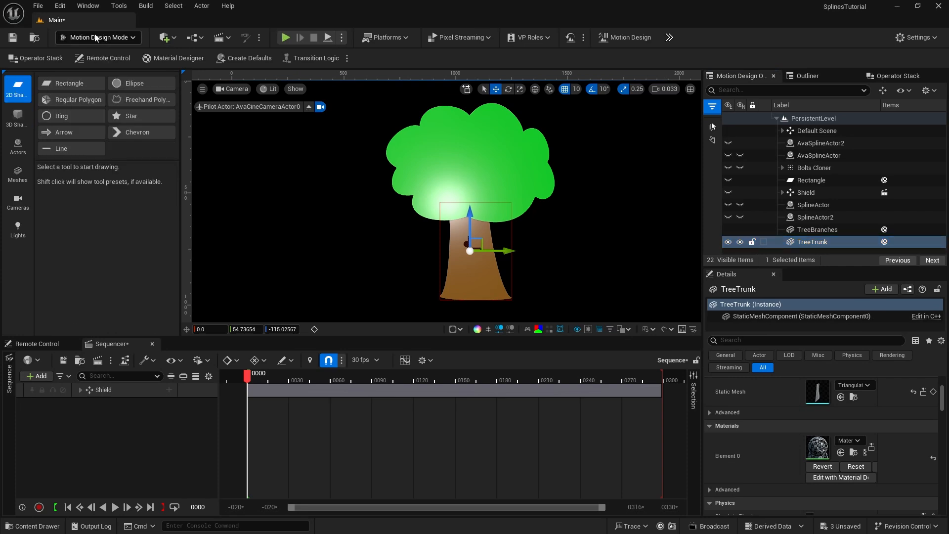
click(19, 143)
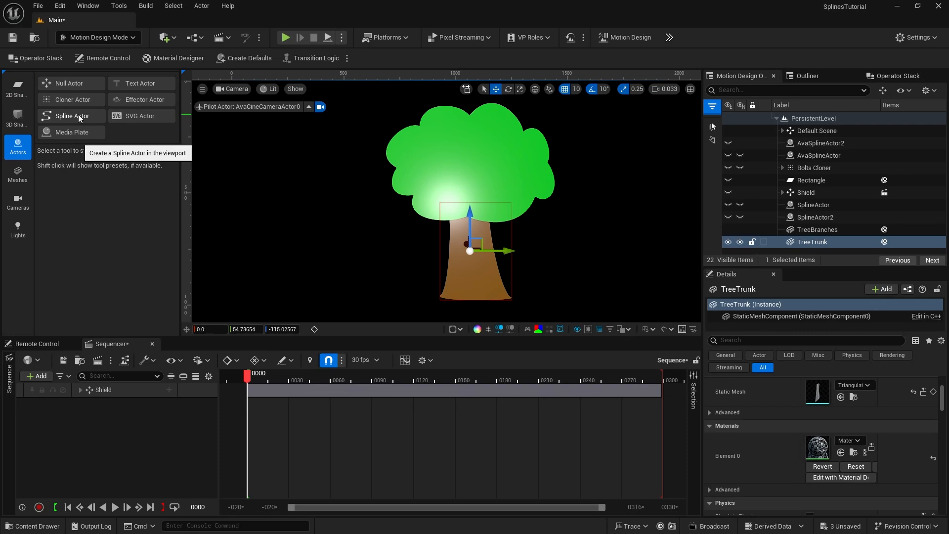
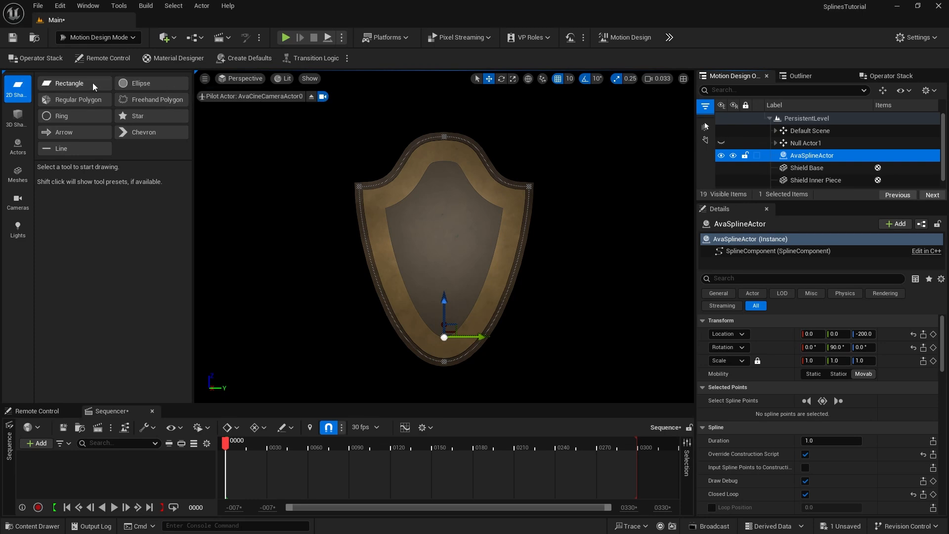
Step: Add an ellipse at the centre of the shield scene and rename it Bolt
click(139, 85)
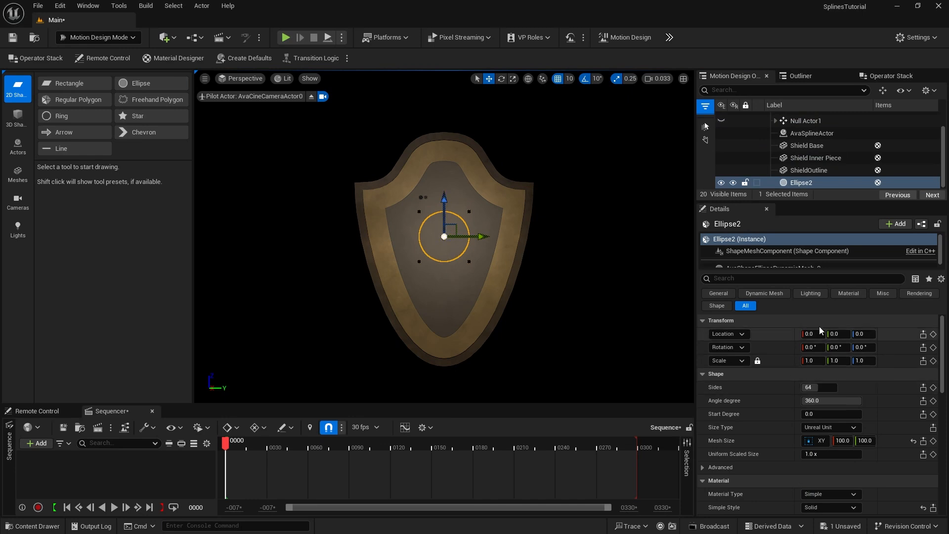
click(799, 183)
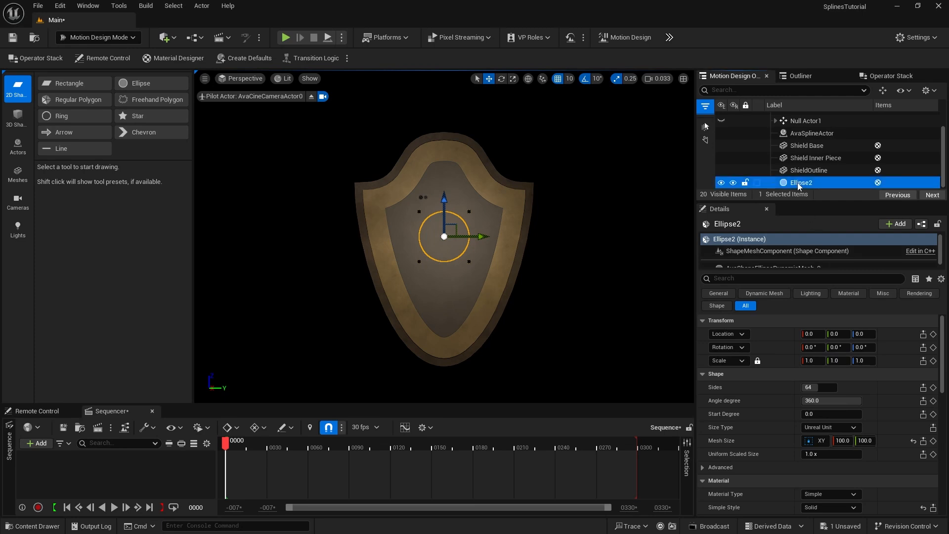
click(799, 184)
text(Bolt)
key(Return)
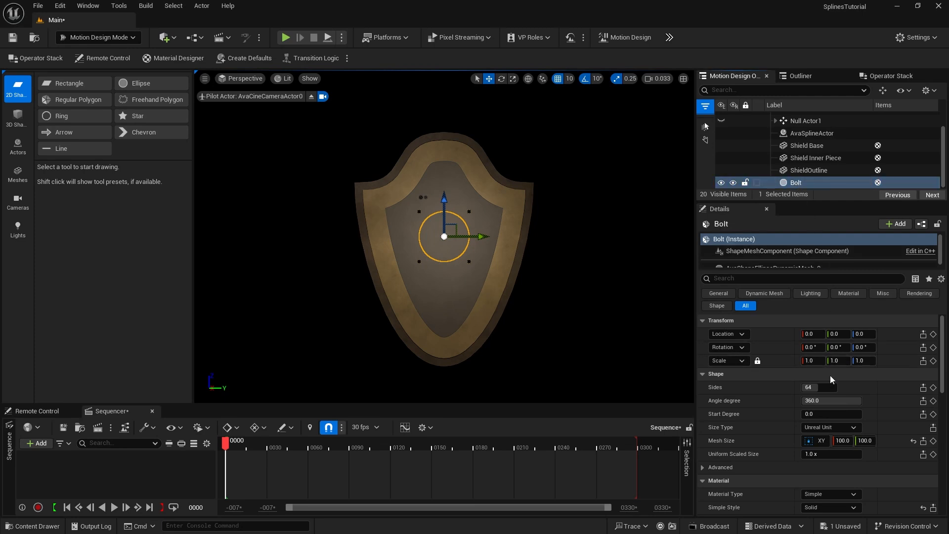
Step: Set the Bolt ellipse's mesh size to 5.0 by 5.0
click(865, 441)
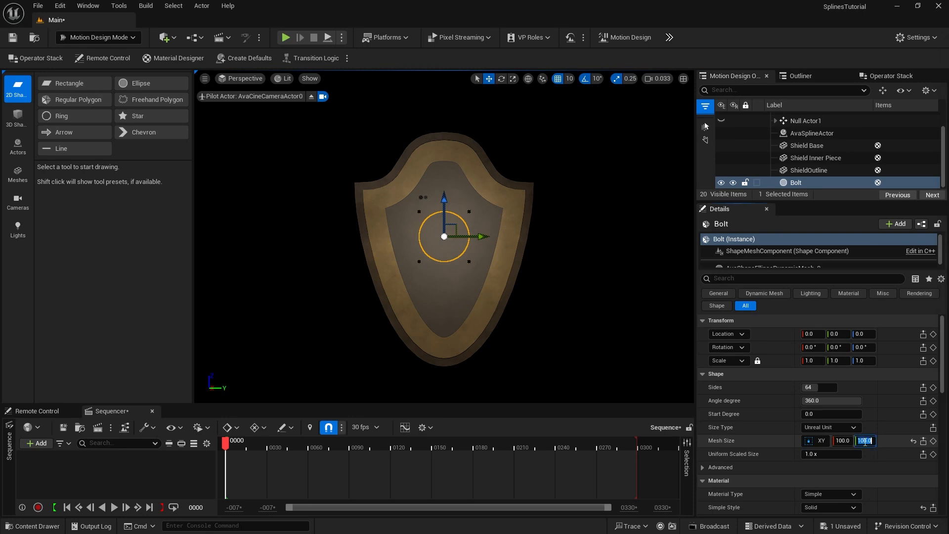
text(5)
key(Return)
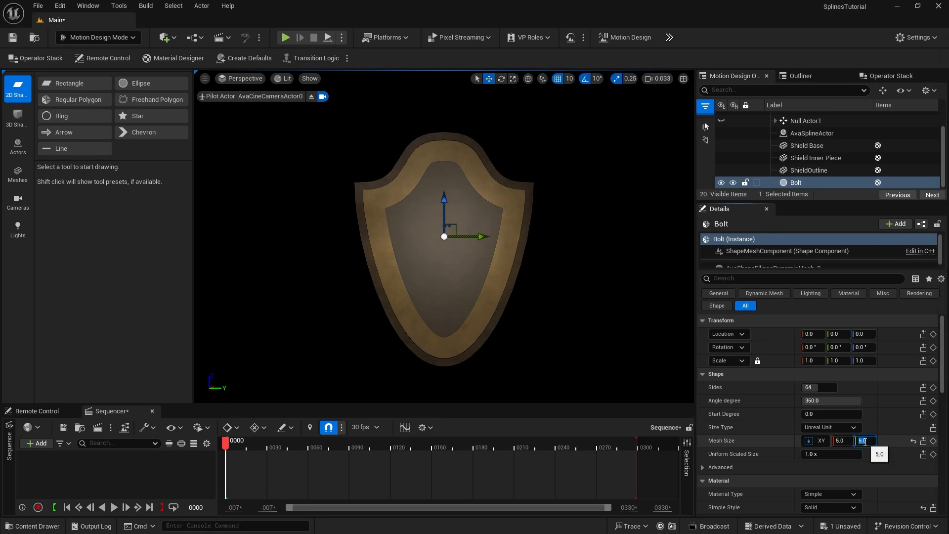
Step: Add an Extrude modifier to Bolt with an extrude depth of 2.0 cm
click(806, 184)
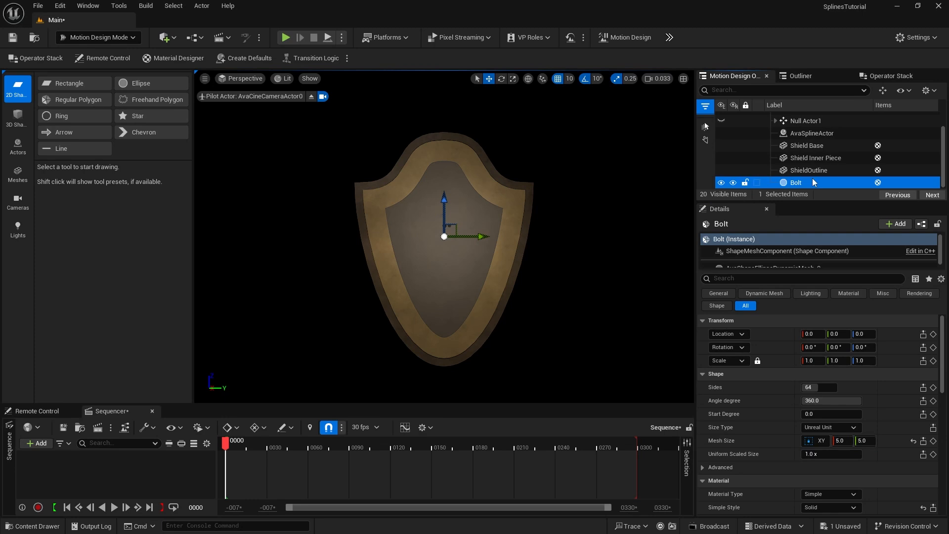
click(880, 79)
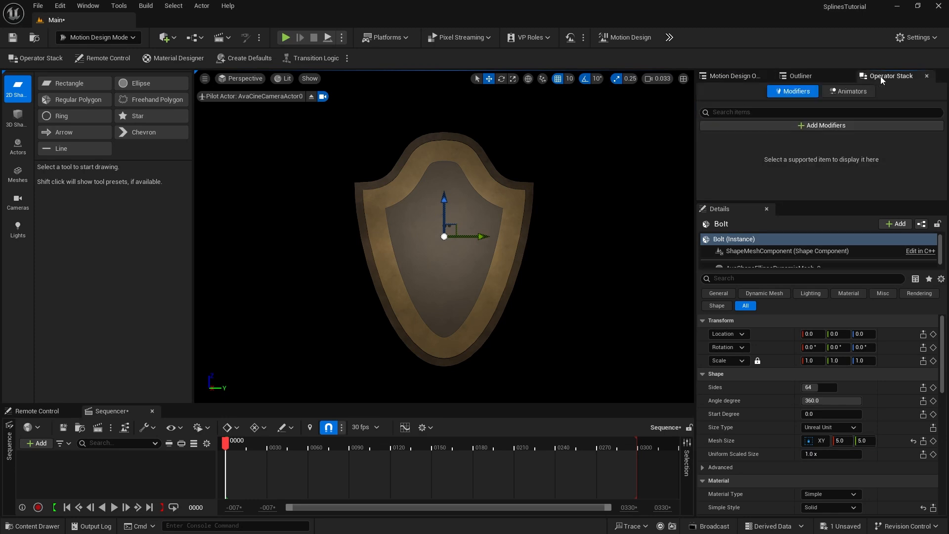
click(825, 127)
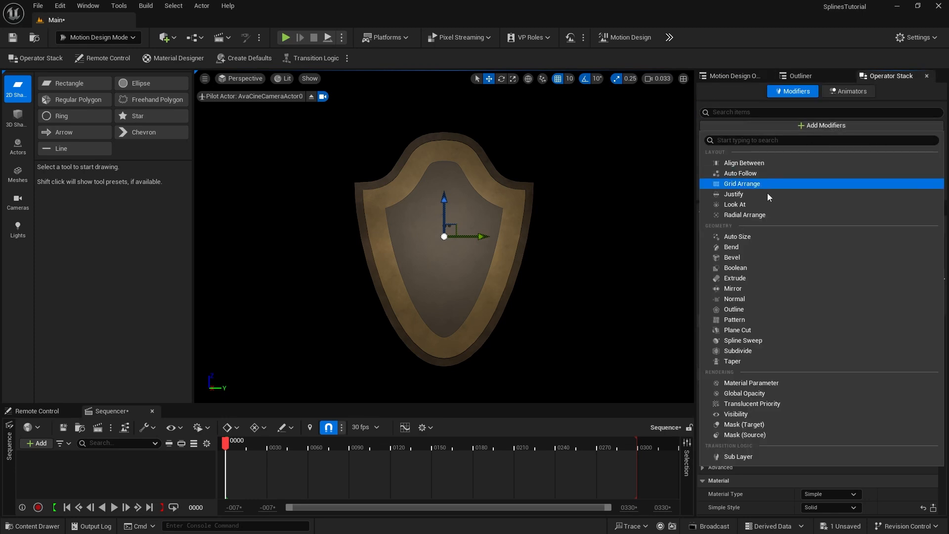
click(746, 278)
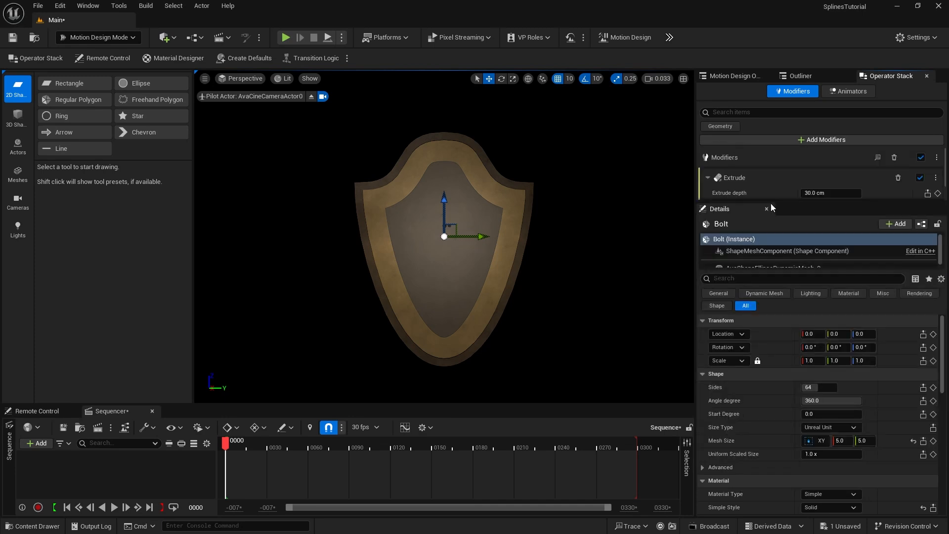
drag(773, 208, 768, 247)
click(825, 193)
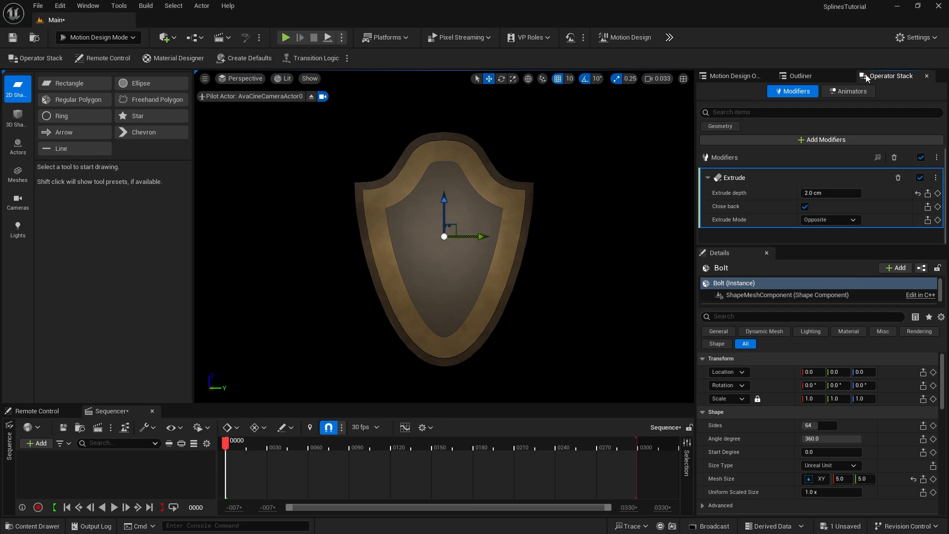
Step: Add a Bevel modifier to Bolt with 3 iterations and a roundness of 1.1
click(828, 140)
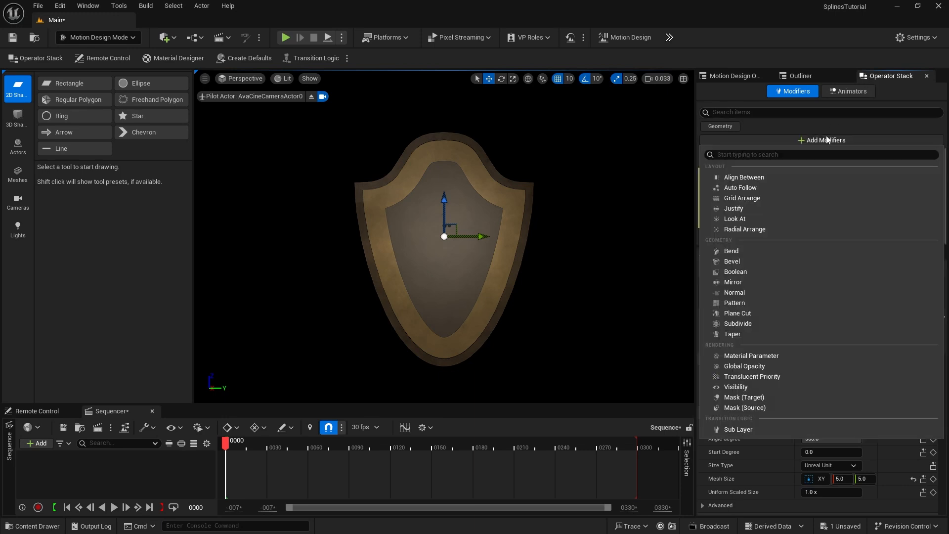
click(752, 264)
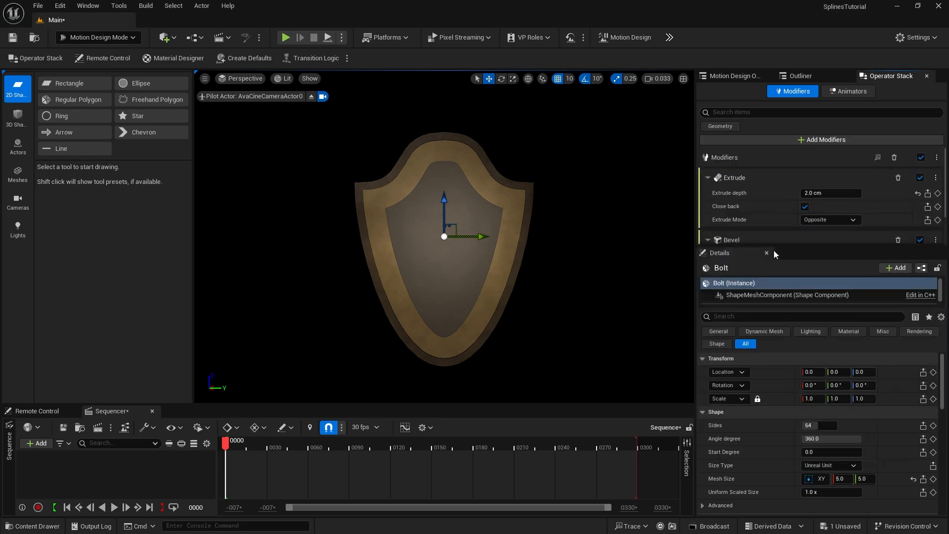
drag(764, 246, 761, 311)
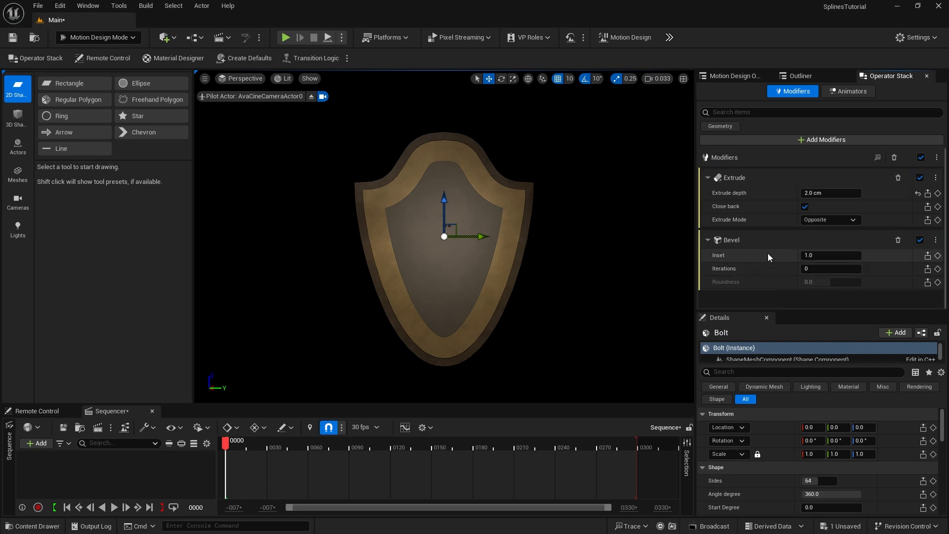
click(807, 270)
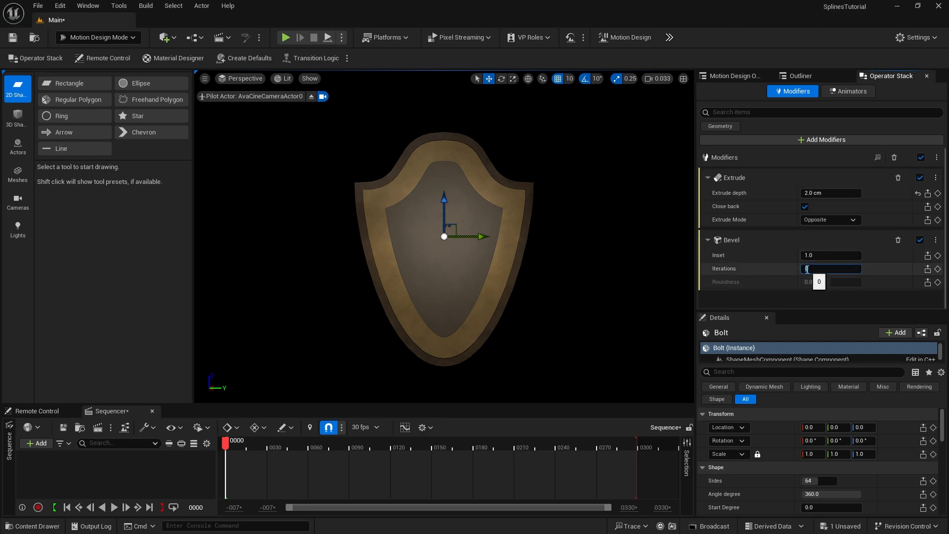
text(3)
click(814, 282)
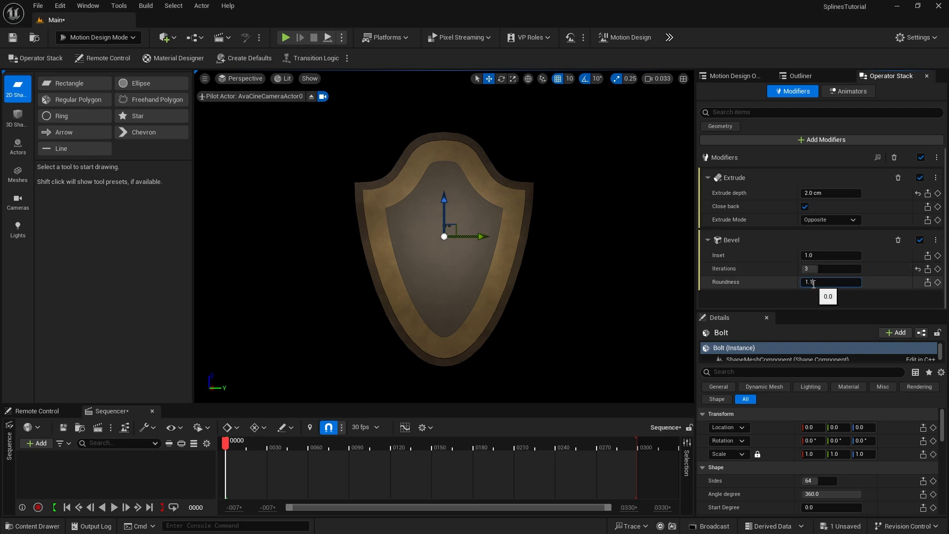
Step: Move Bolt to X -475 in front of the shield and turn it to -57° about Z to inspect its shape
click(731, 76)
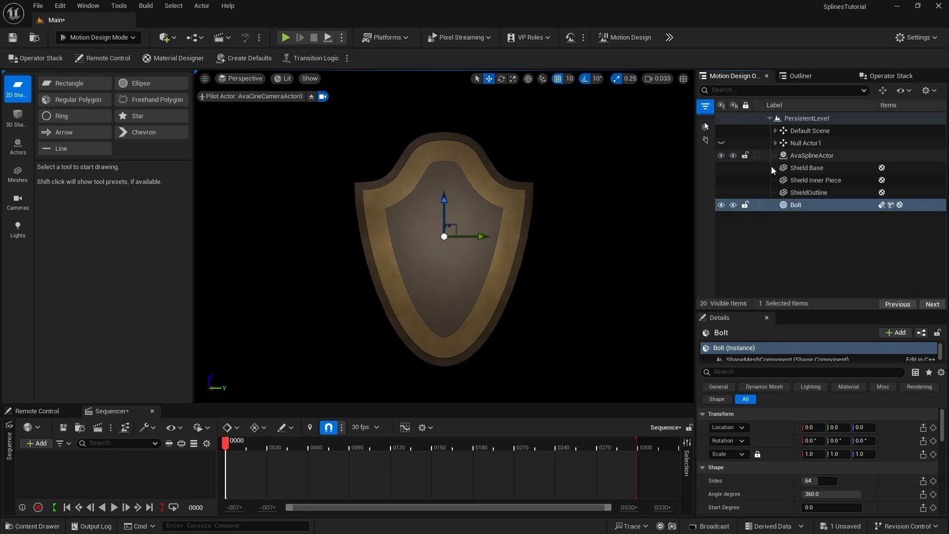
click(796, 206)
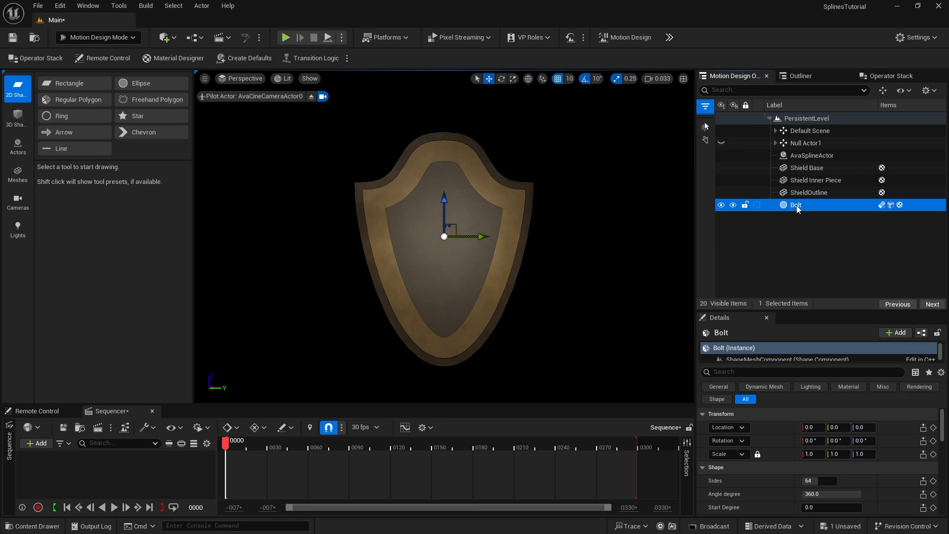
click(811, 427)
text(-508)
key(Return)
drag(814, 428, 836, 441)
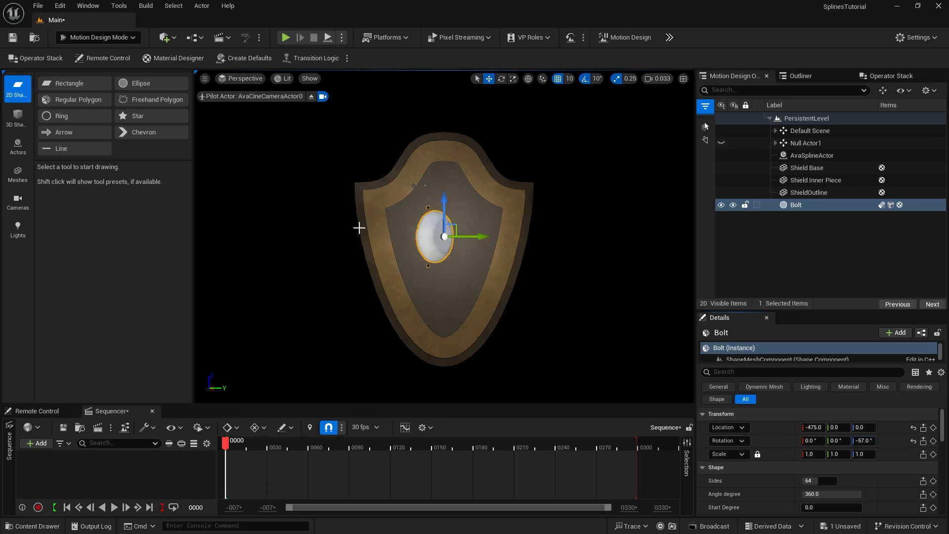
Step: Set Bolt's material type to Asset and assign the MD_Gold material to it
drag(736, 311, 736, 204)
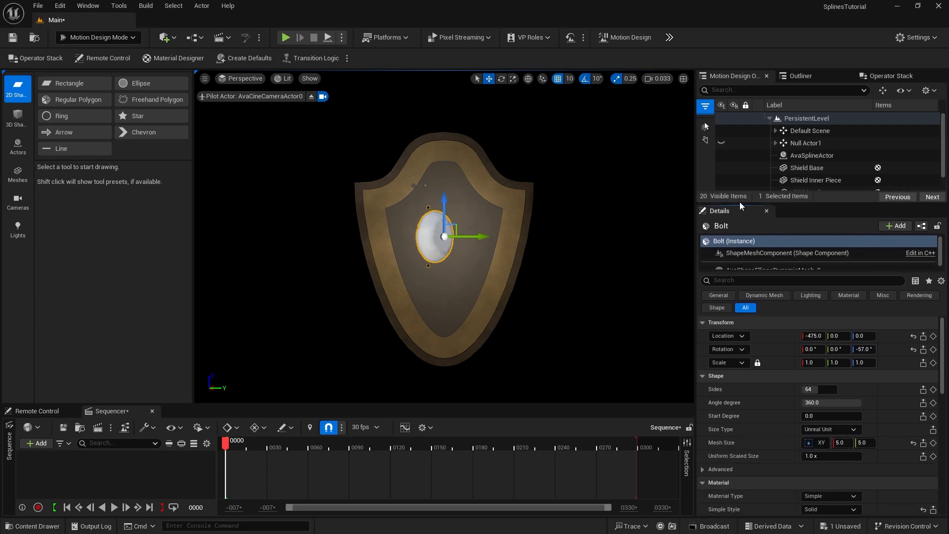
scroll(891, 440, down, 2)
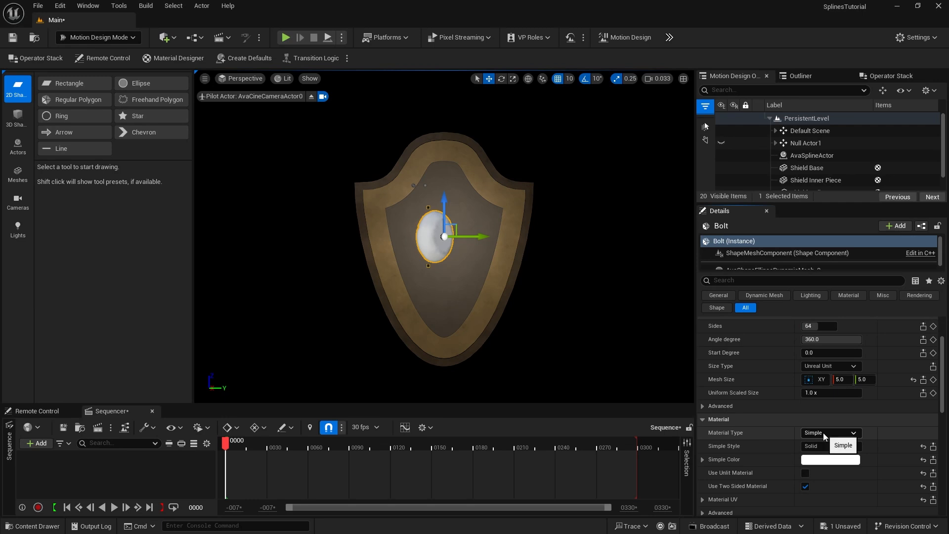
click(823, 432)
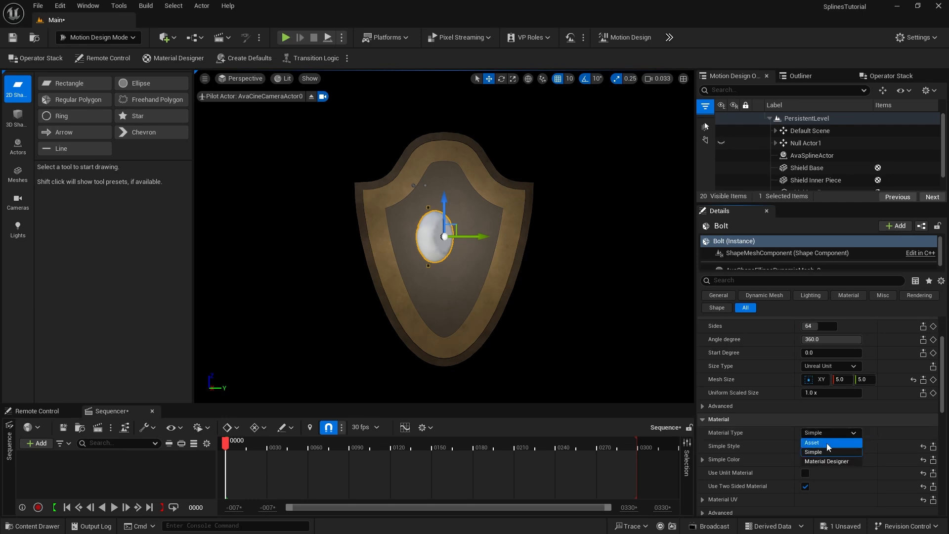
click(827, 442)
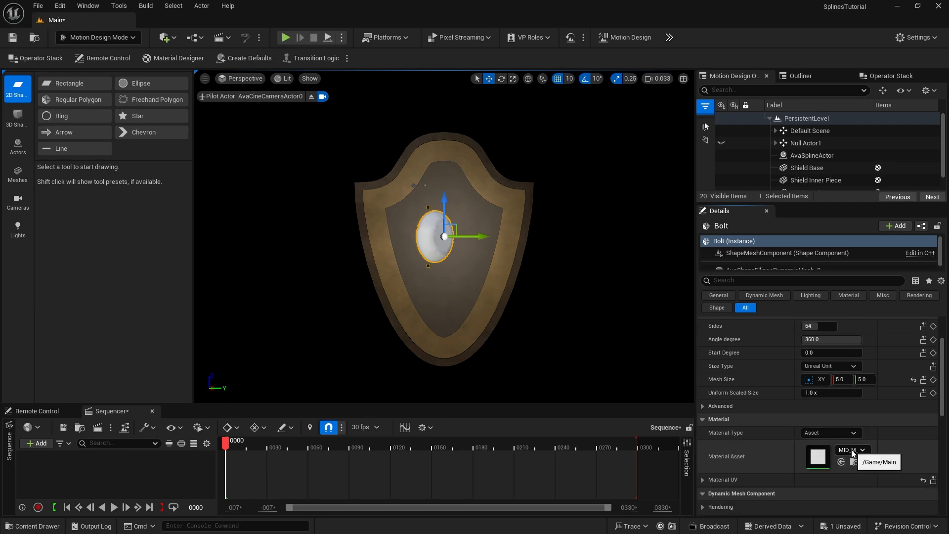
click(851, 450)
text(gold)
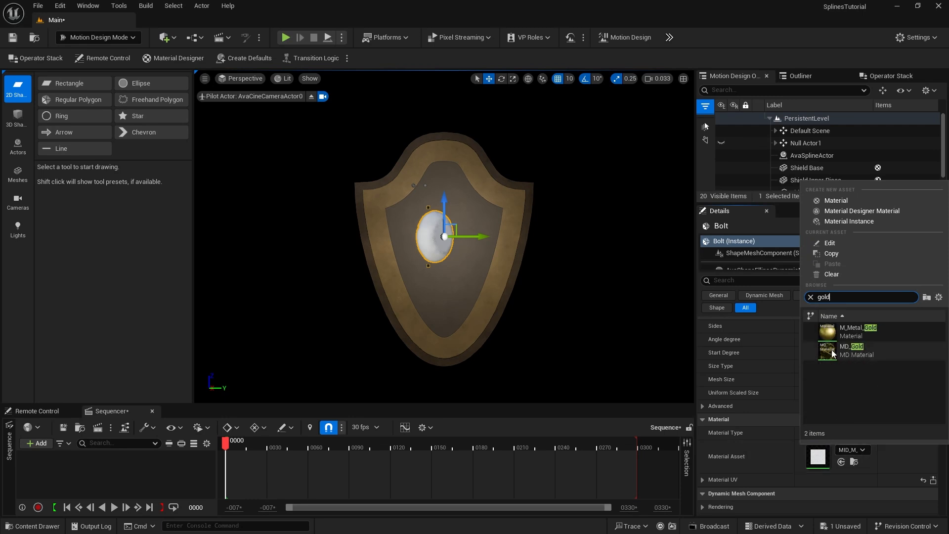
click(833, 352)
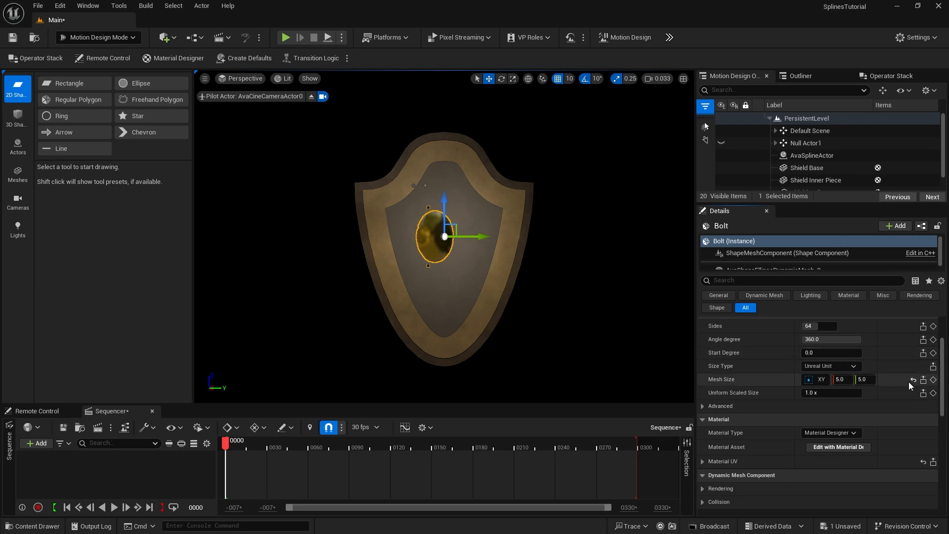
Step: Reset Bolt's location and rotation to their default values
scroll(904, 386, up, 2)
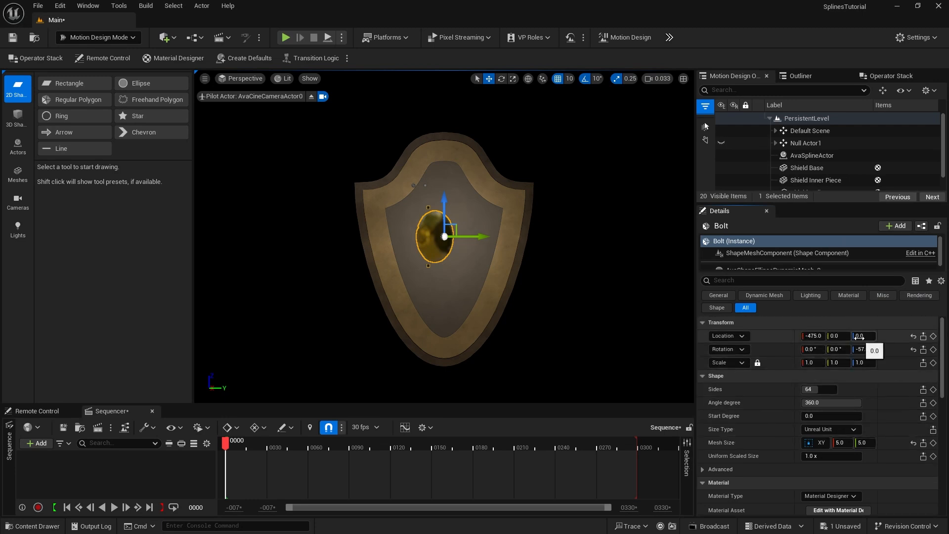
click(914, 336)
click(914, 350)
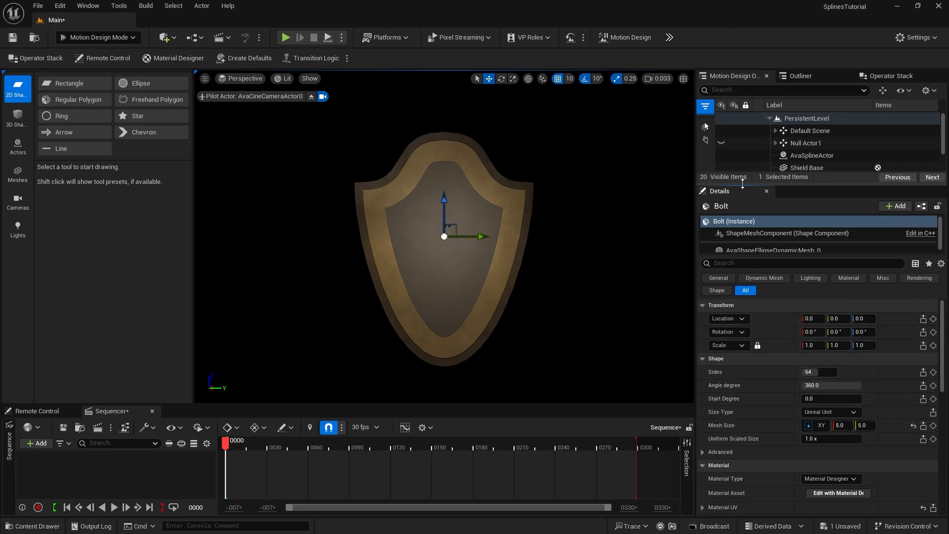
drag(742, 184, 761, 234)
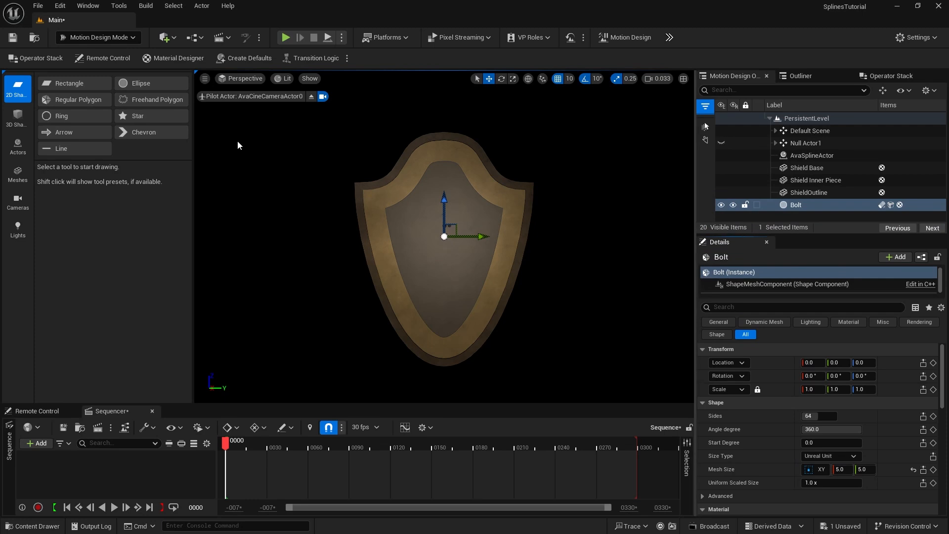
Step: Create a Cloner actor and replace its DefaultClone child with the Bolt shape
click(17, 148)
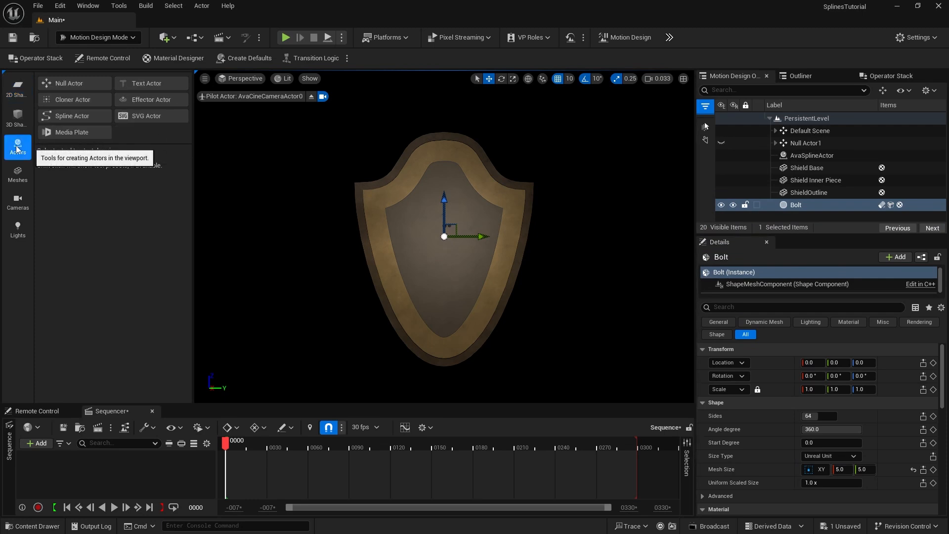
click(69, 99)
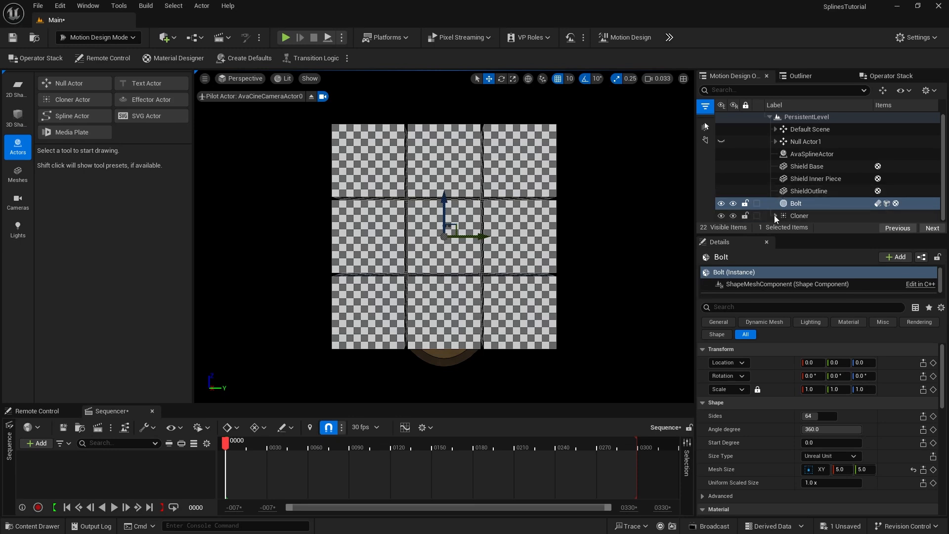
click(776, 216)
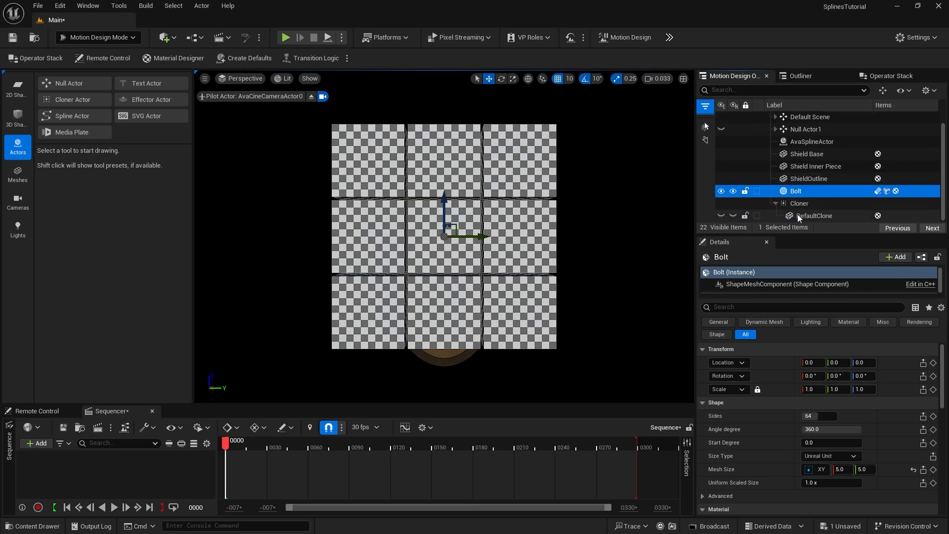
click(799, 218)
key(Delete)
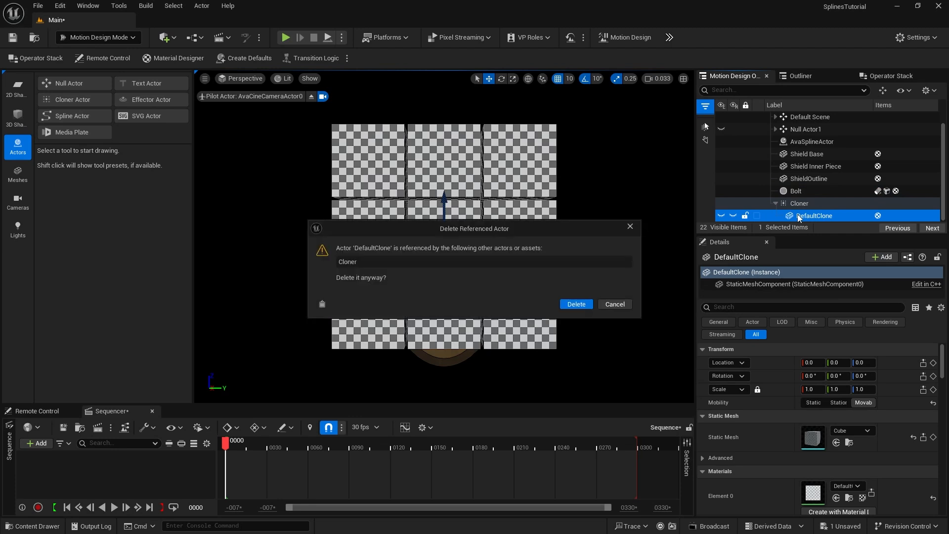
click(576, 305)
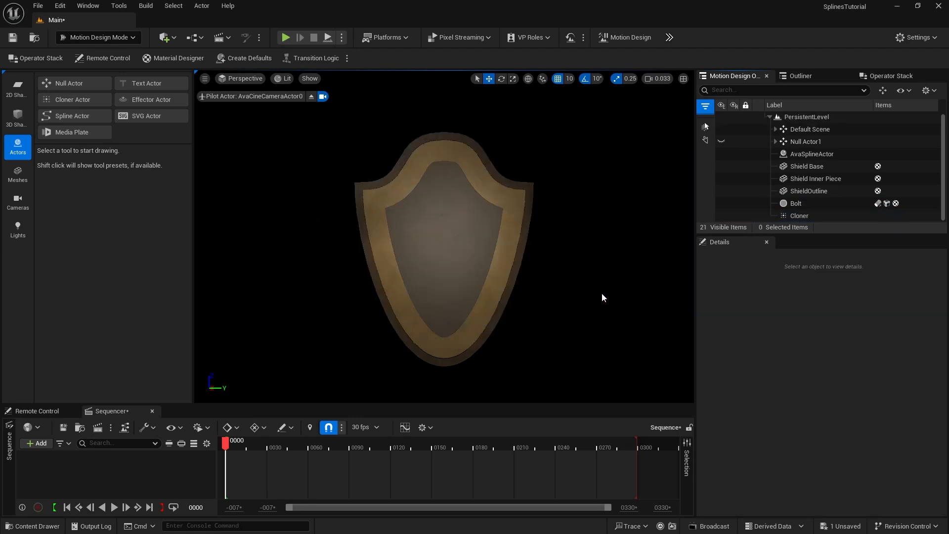
click(795, 204)
drag(795, 204, 797, 217)
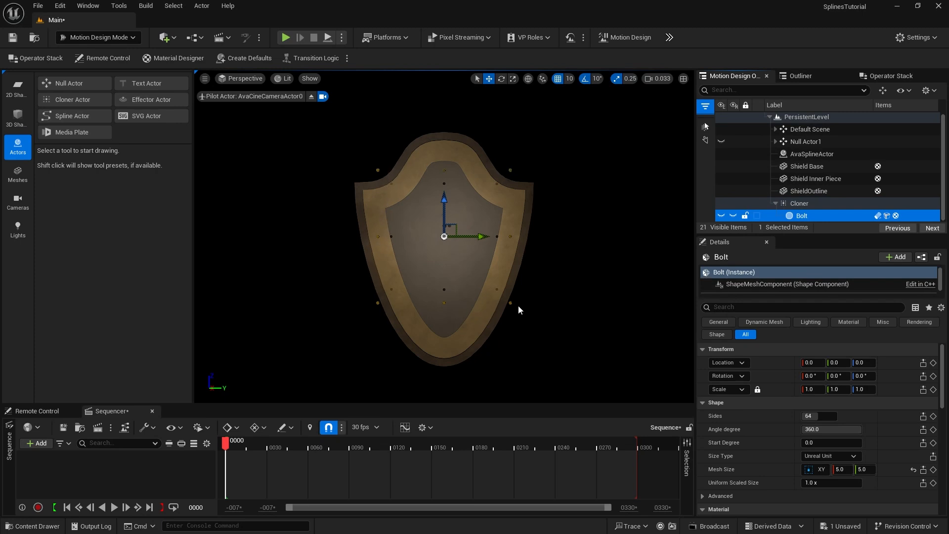
Step: Set the Cloner's layout to Spline with AvaSplineActor as the sample actor and a count of 40
click(801, 204)
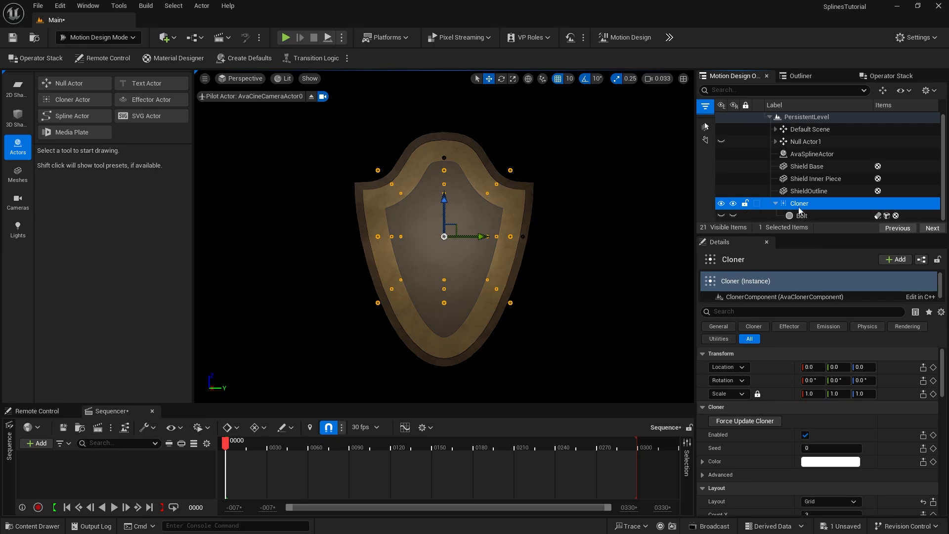
scroll(796, 401, down, 4)
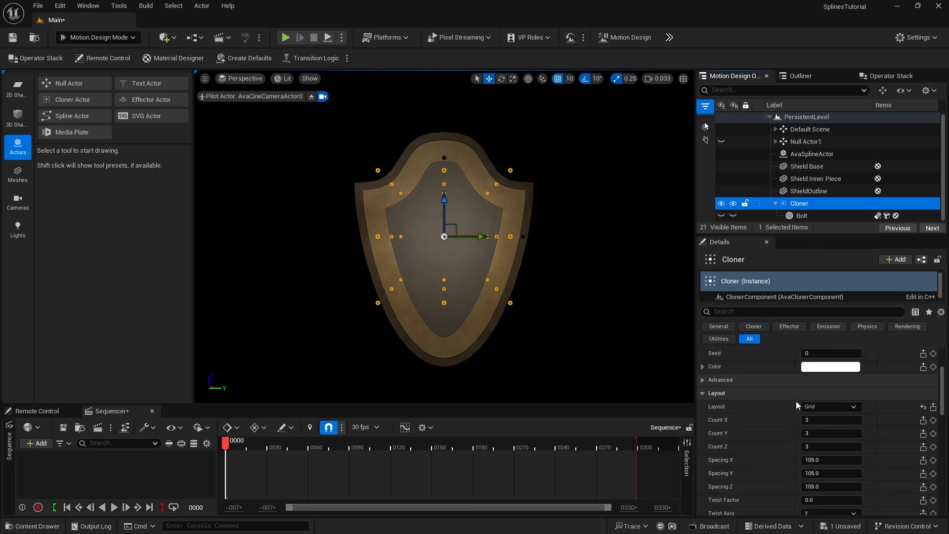
click(821, 407)
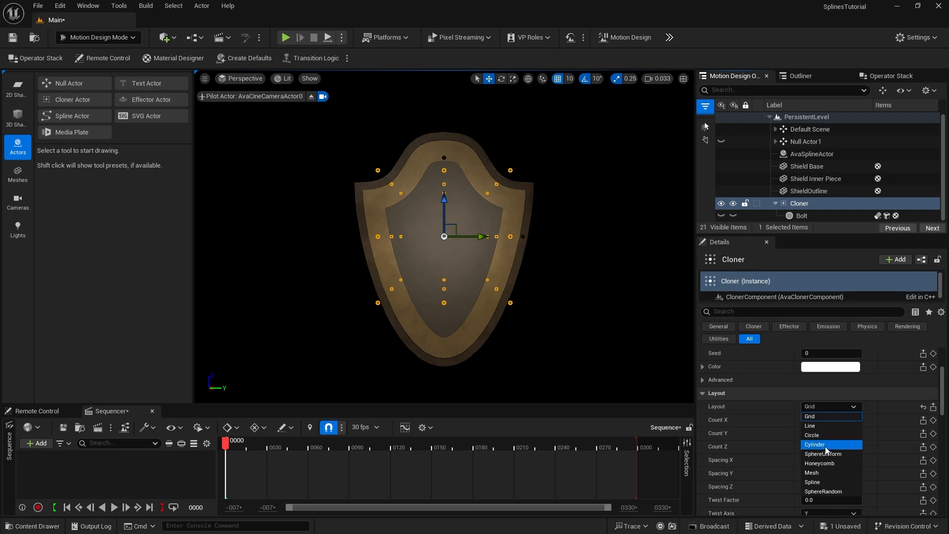
click(826, 483)
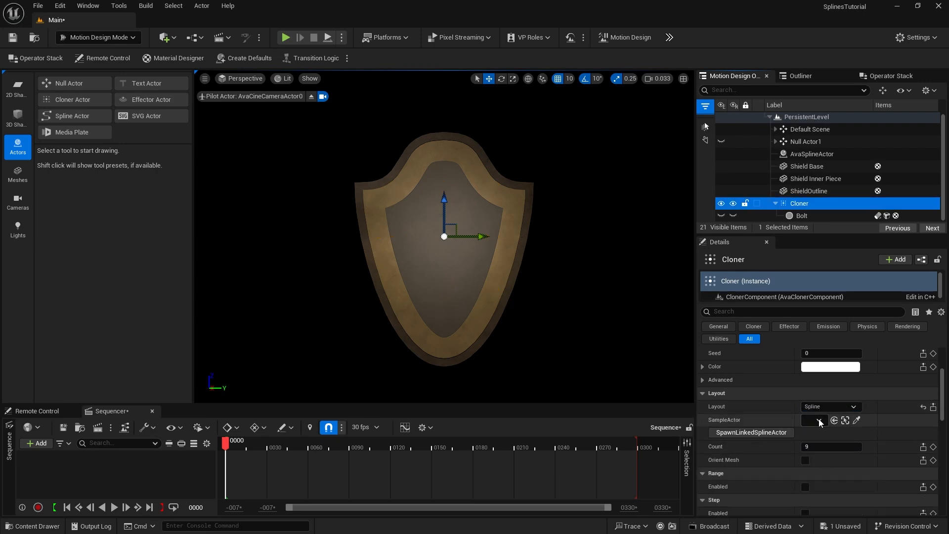
click(820, 422)
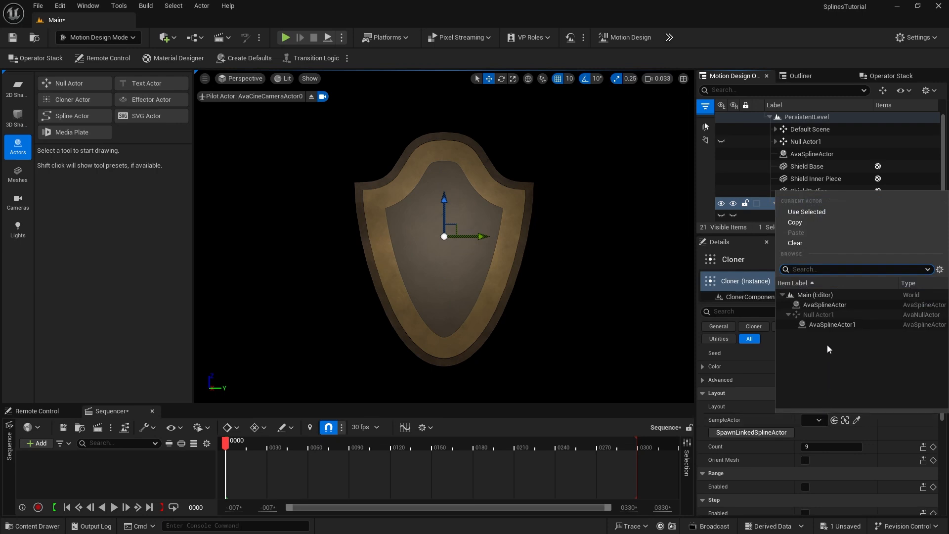
click(820, 304)
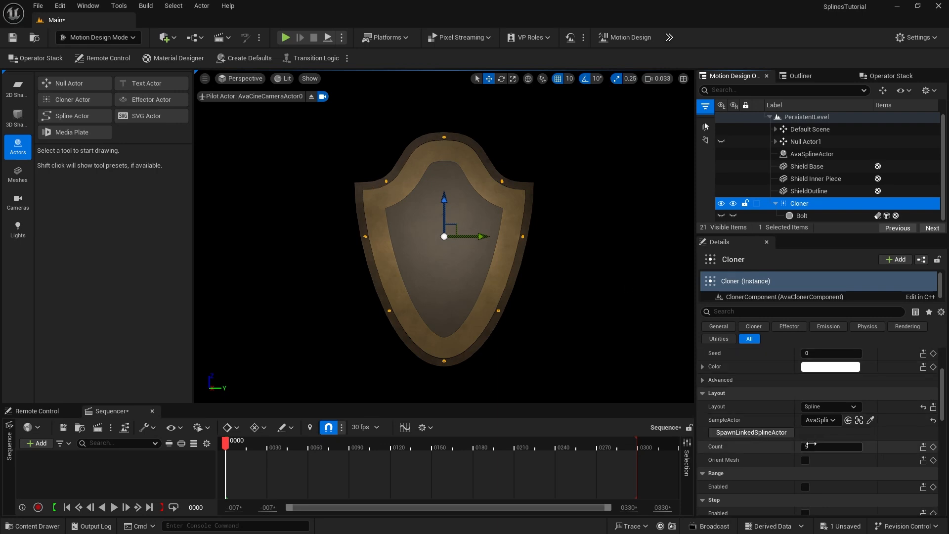
drag(807, 447, 807, 446)
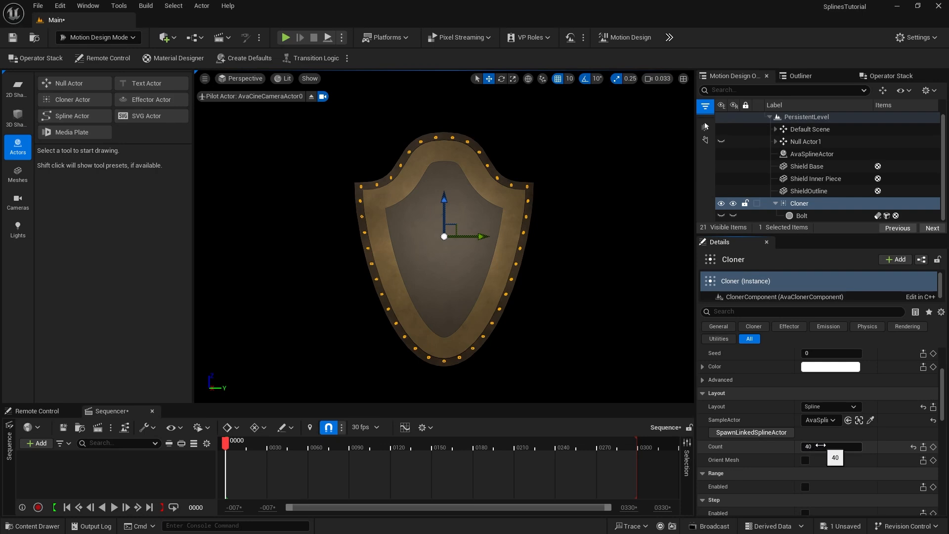
Step: Rename the Cloner as Bolts Cloner and collapse its hierarchy
click(801, 205)
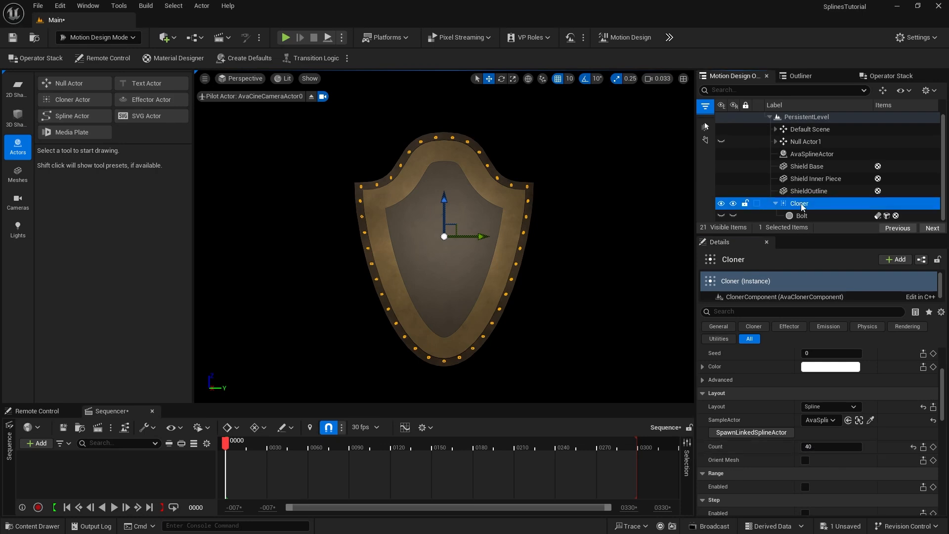
click(804, 204)
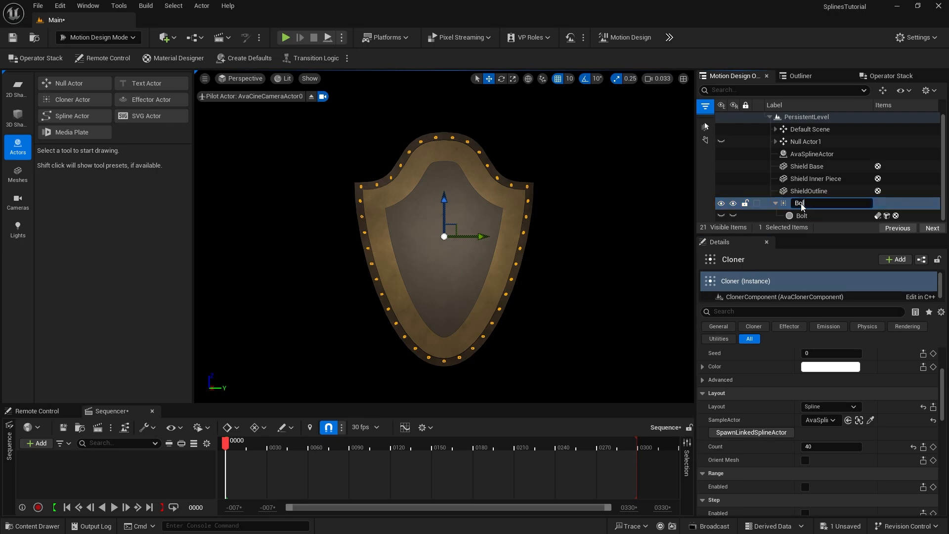
text(Bolts Cloner)
key(Return)
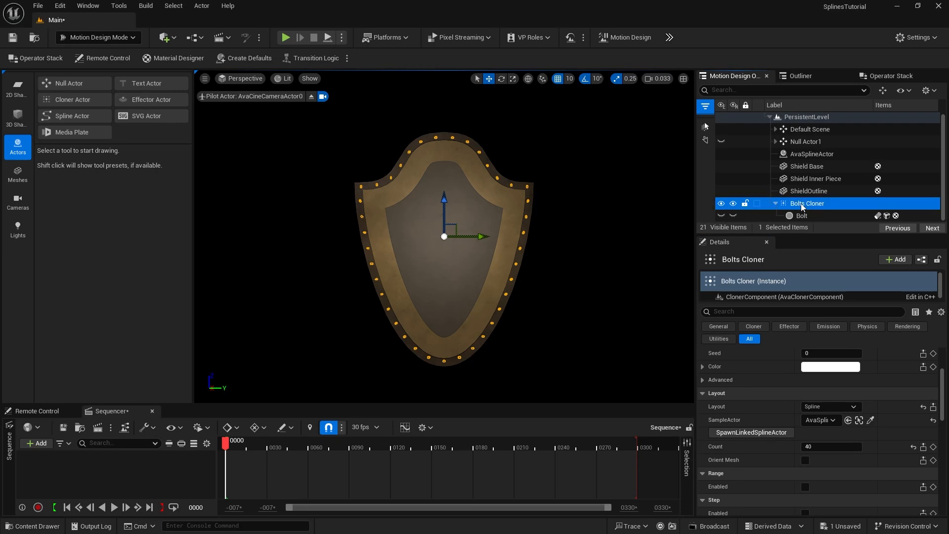
click(775, 204)
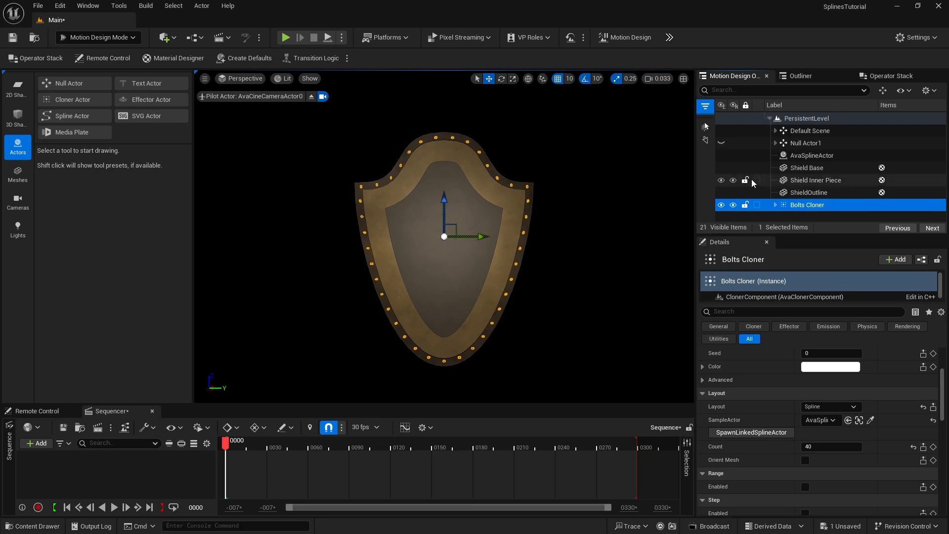
Step: Set Bolts Cloner's X location to -3, then deselect it to view the bolts
click(805, 103)
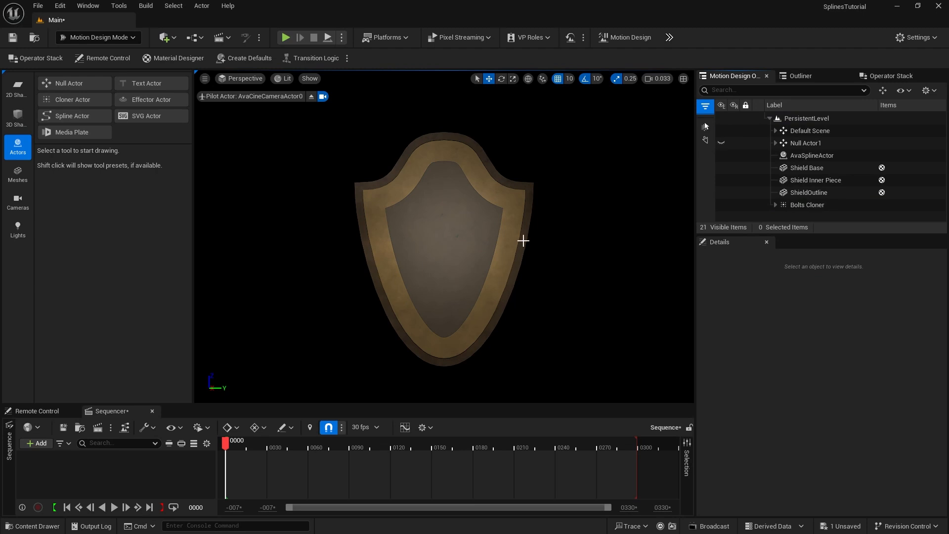
click(803, 205)
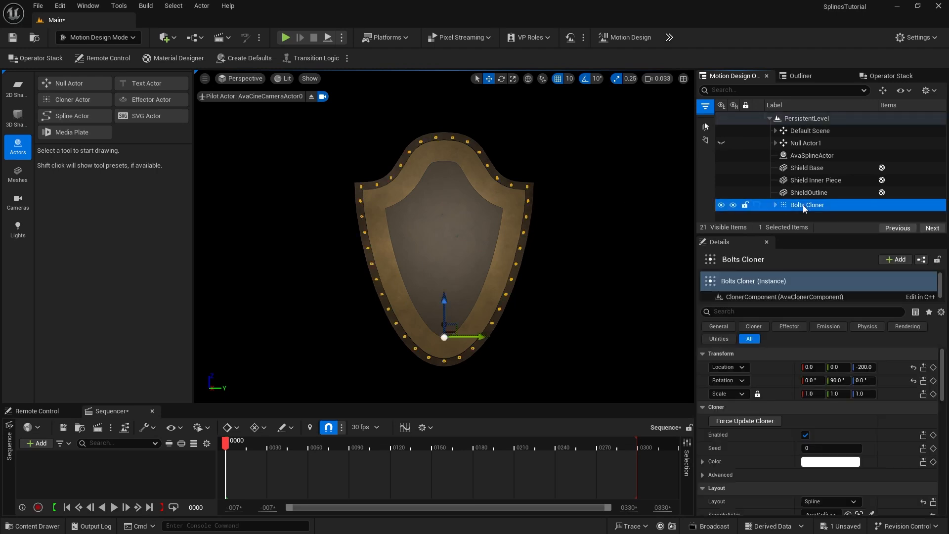
click(810, 367)
text(-3)
key(Return)
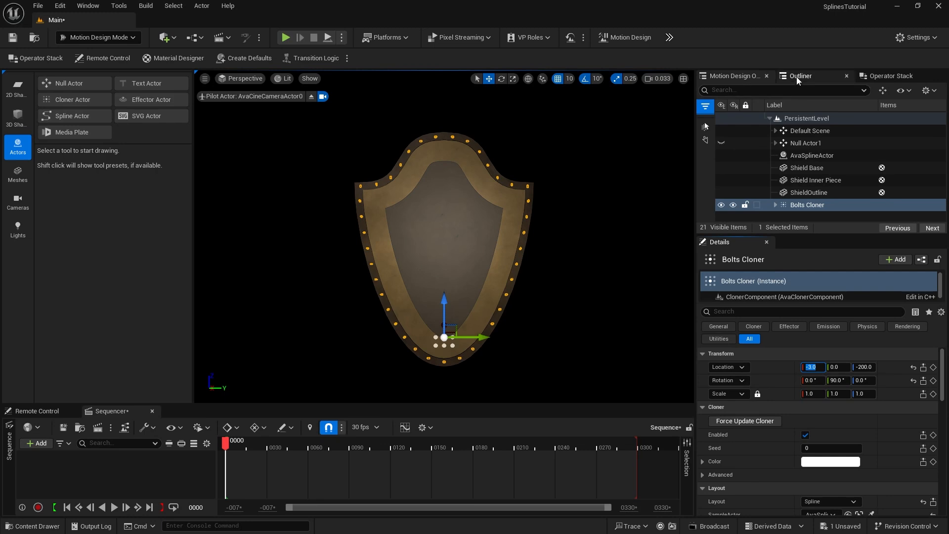
click(799, 103)
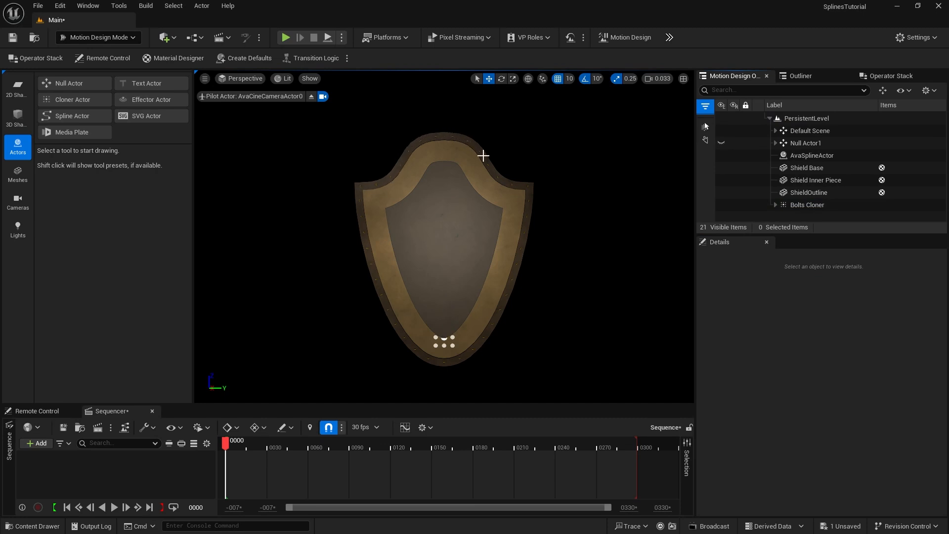
Step: Rotate the Bolt shape inside Bolts Cloner to 90° about Y
click(775, 205)
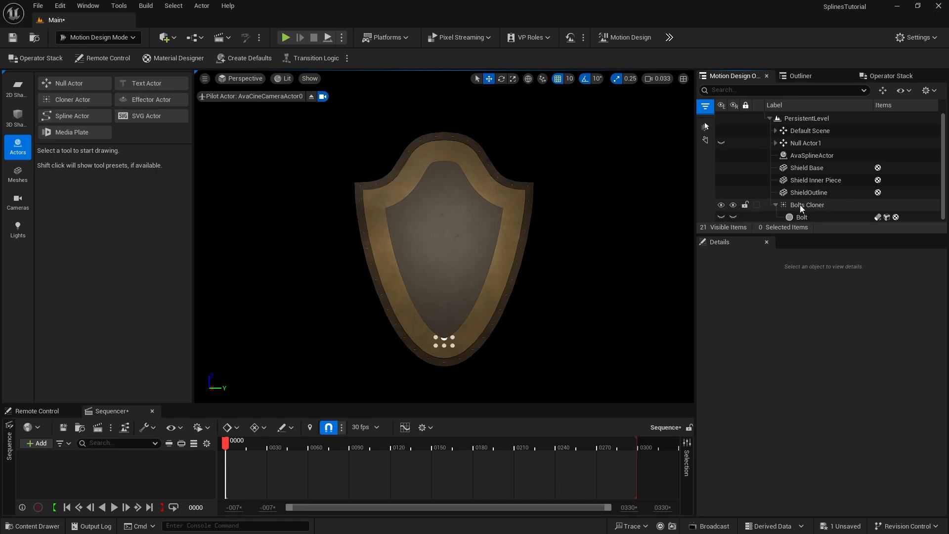
click(801, 217)
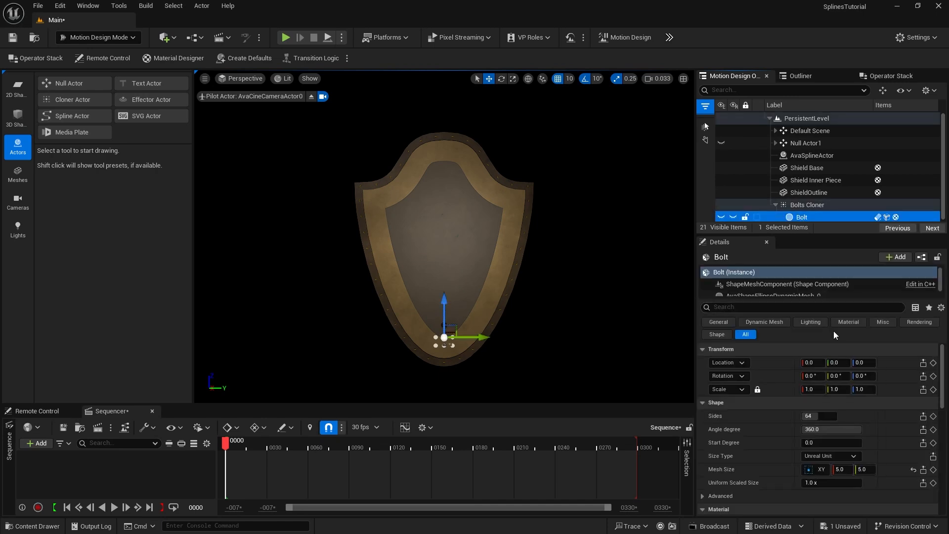
click(836, 377)
text(90)
key(Return)
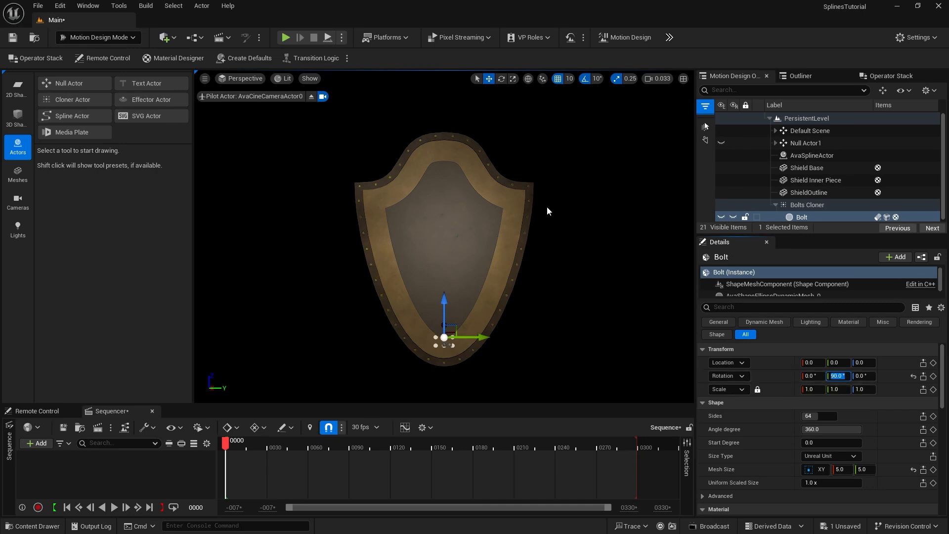
Step: Duplicate the shield's AvaSplineActor
click(776, 204)
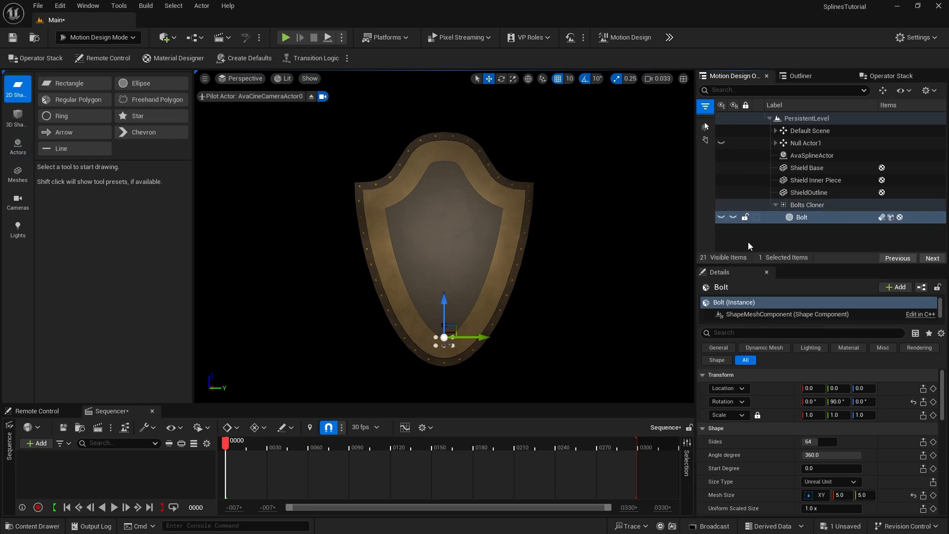
click(787, 156)
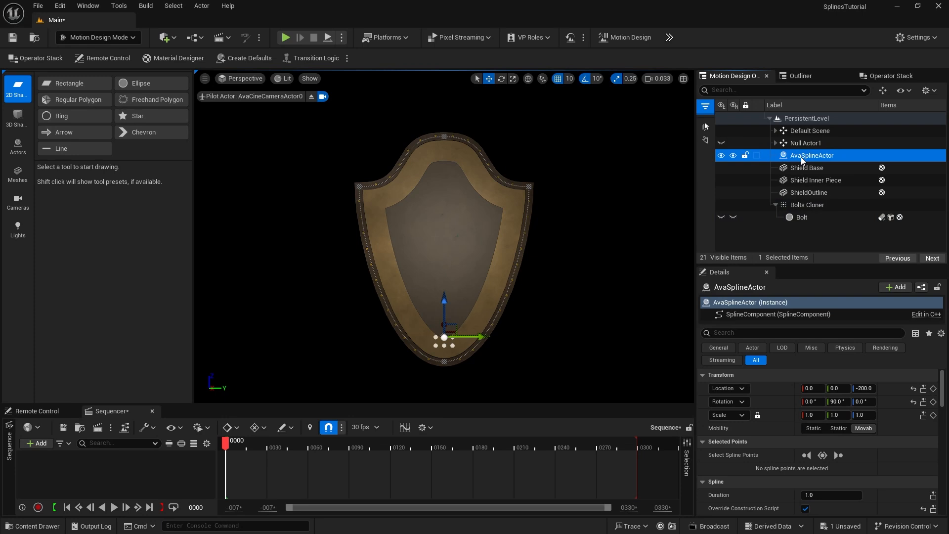
key(ctrl+d)
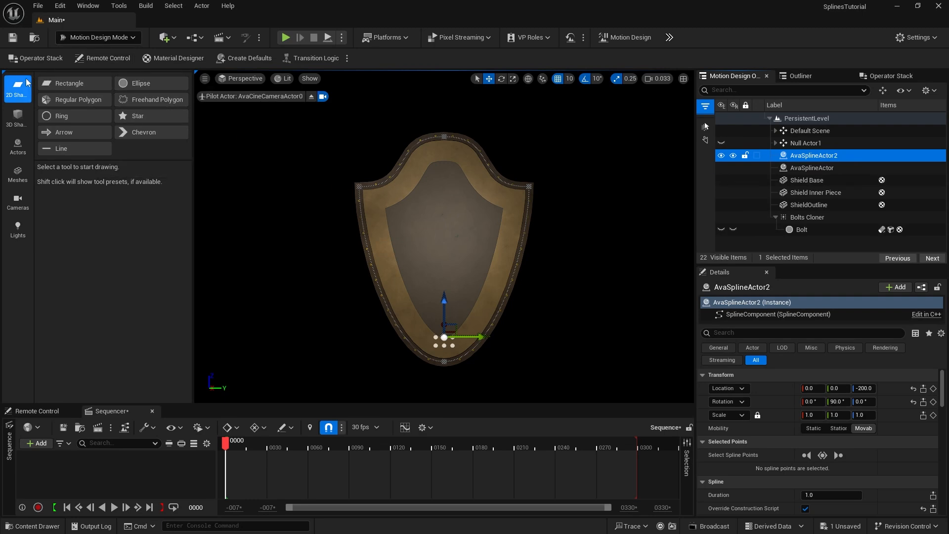
Step: Create a 2D ellipse at the shield's centre and set its mesh size to 3 by 3
click(146, 81)
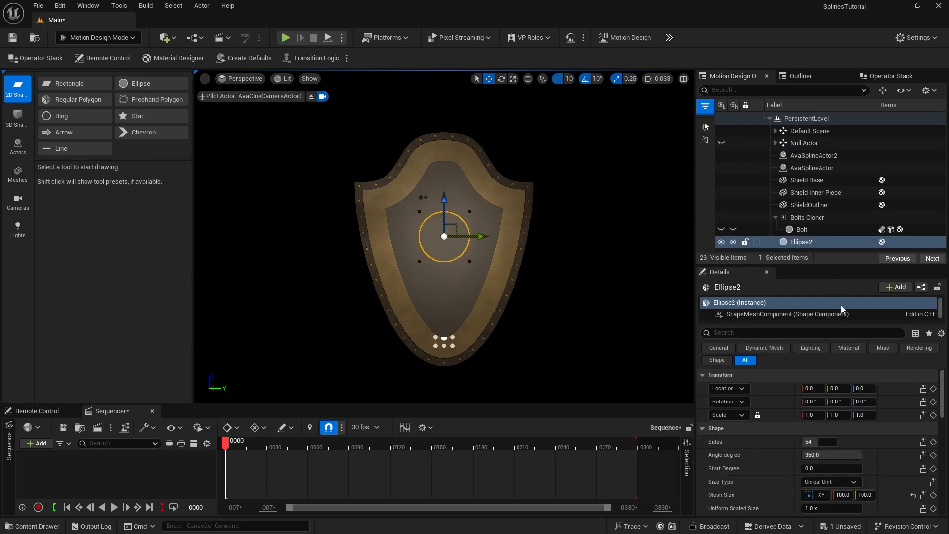
scroll(890, 437, down, 2)
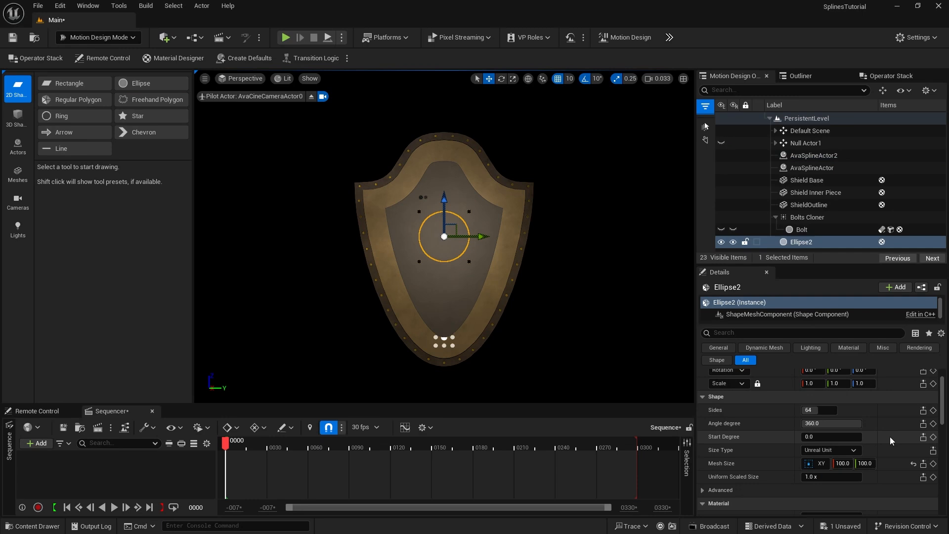
click(866, 463)
text(3)
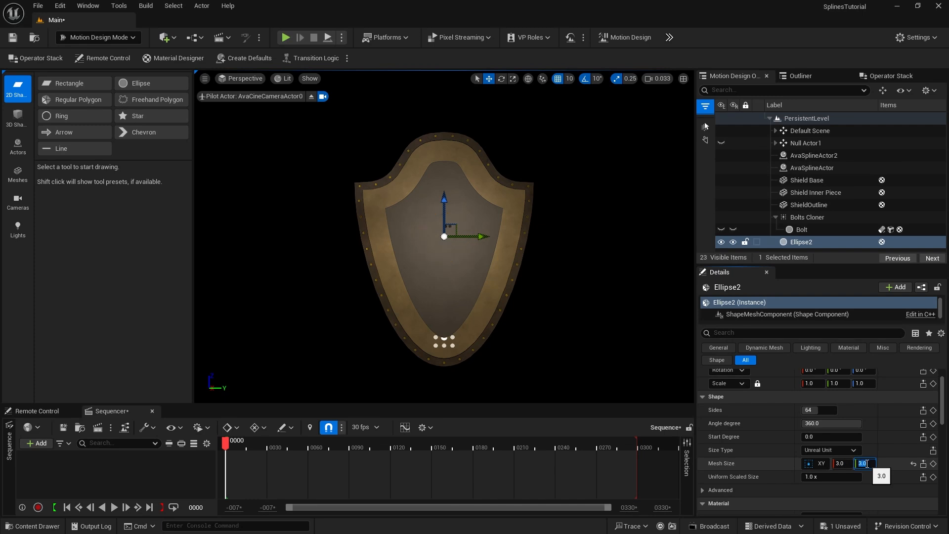
key(Return)
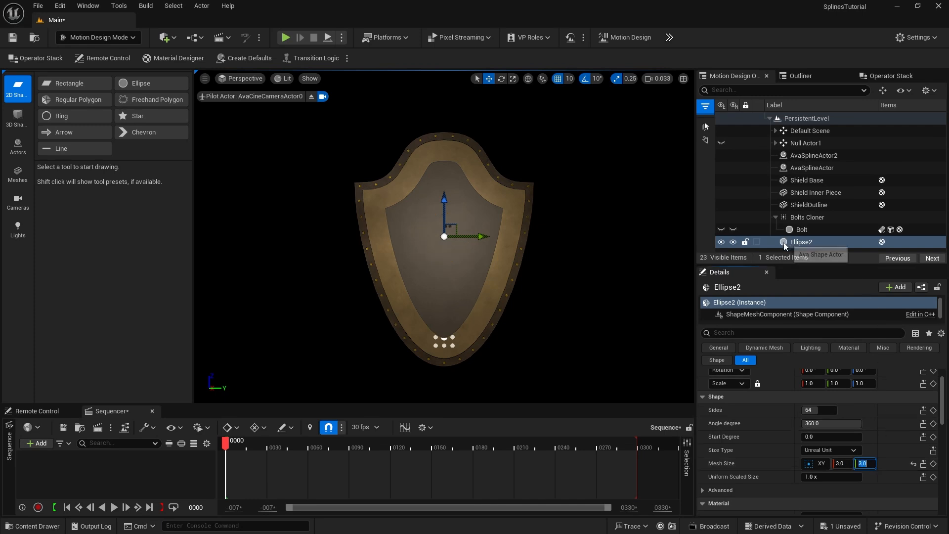
Step: Rename the new ellipse as Trim
click(801, 244)
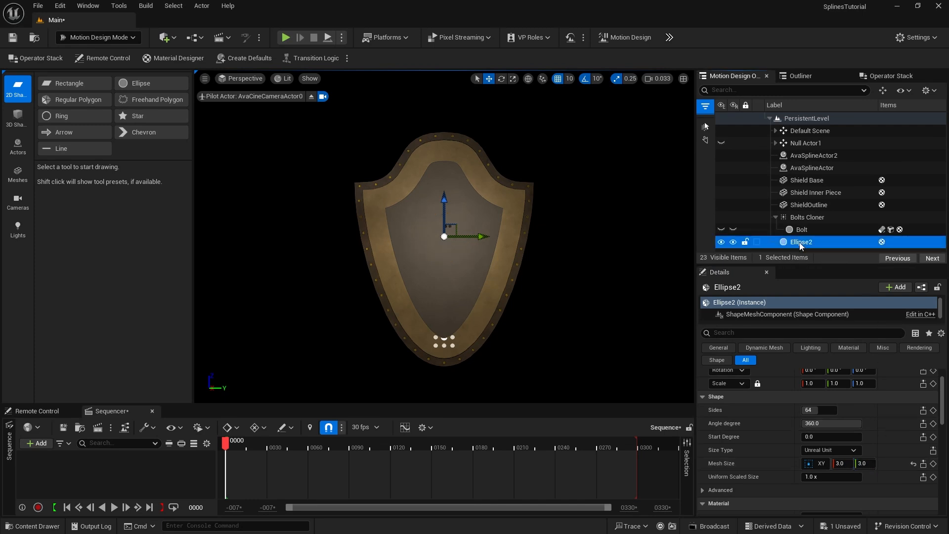
key(F2)
text(Trim)
key(Return)
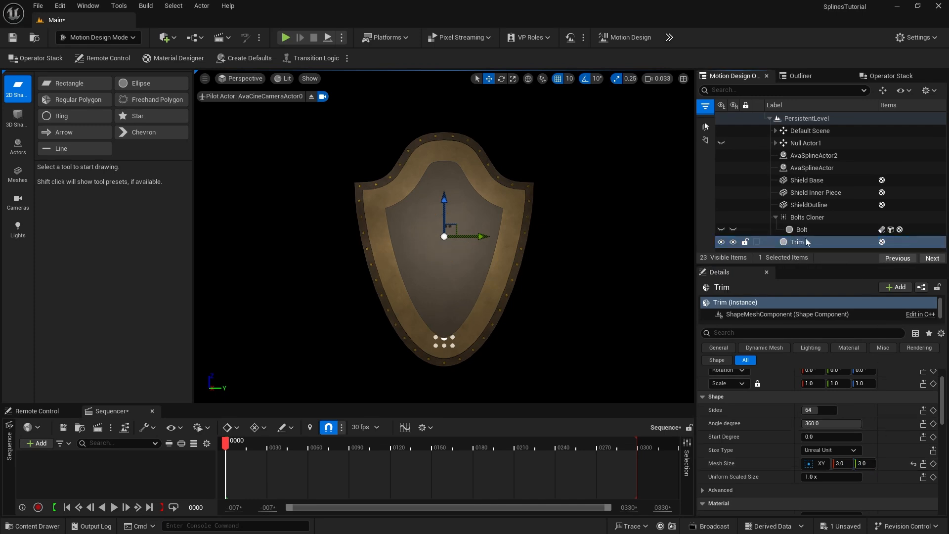
Step: Add a Spline Sweep modifier to Trim and assign AvaSplineActor2 as its spline actor
click(891, 77)
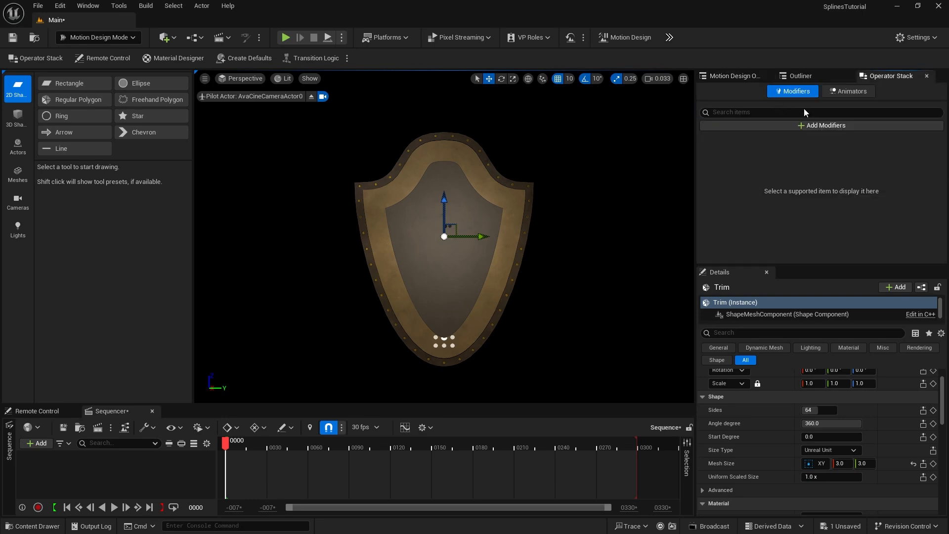
click(814, 124)
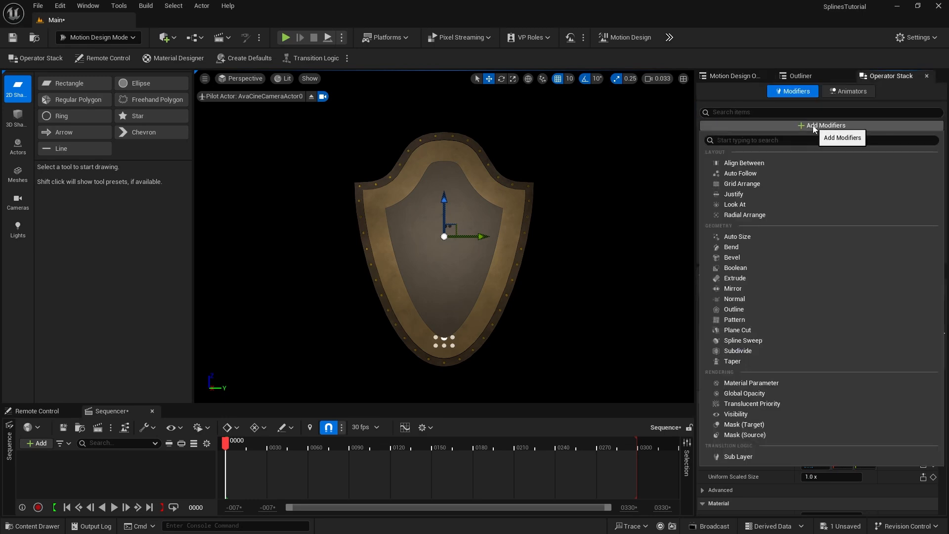
click(769, 340)
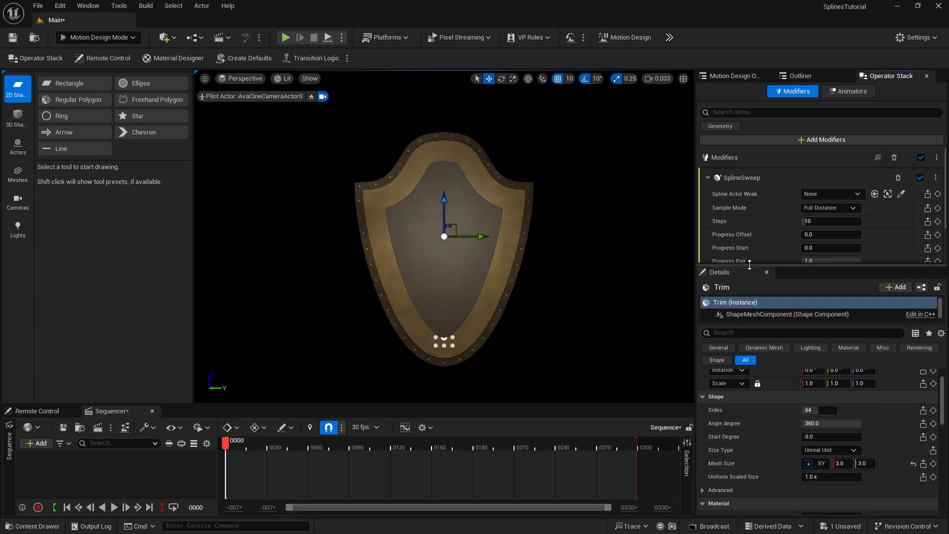
drag(749, 265, 751, 332)
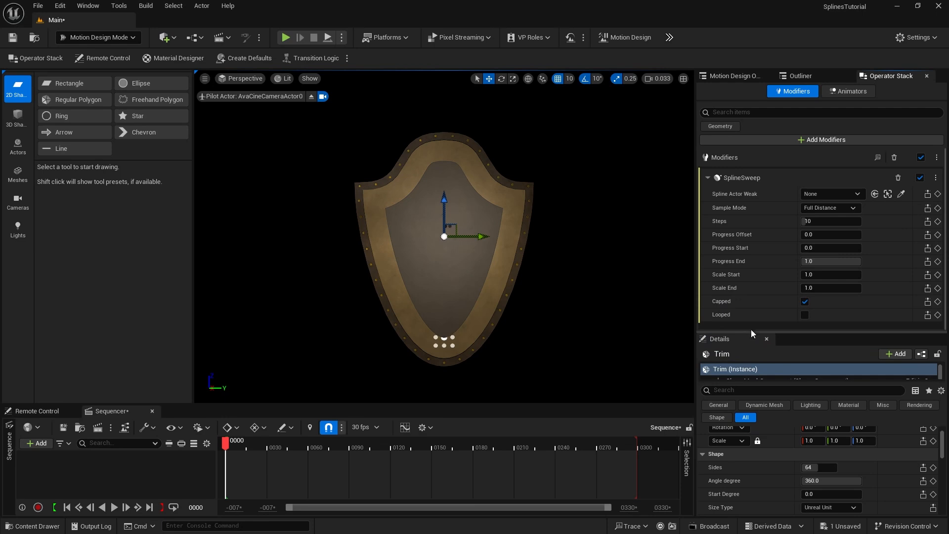
click(831, 195)
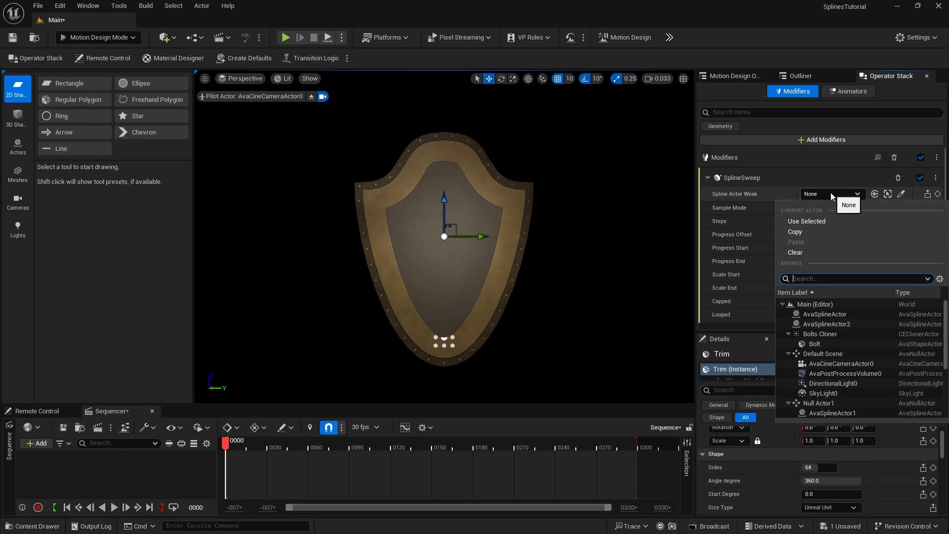
click(824, 325)
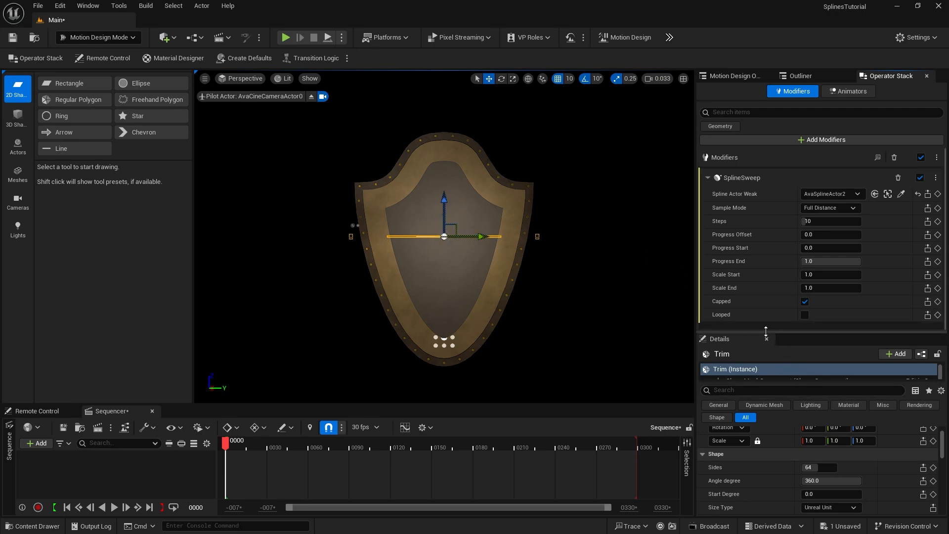
Step: Rotate the Trim shape to 90° about Y
drag(766, 330, 762, 295)
scroll(884, 452, up, 2)
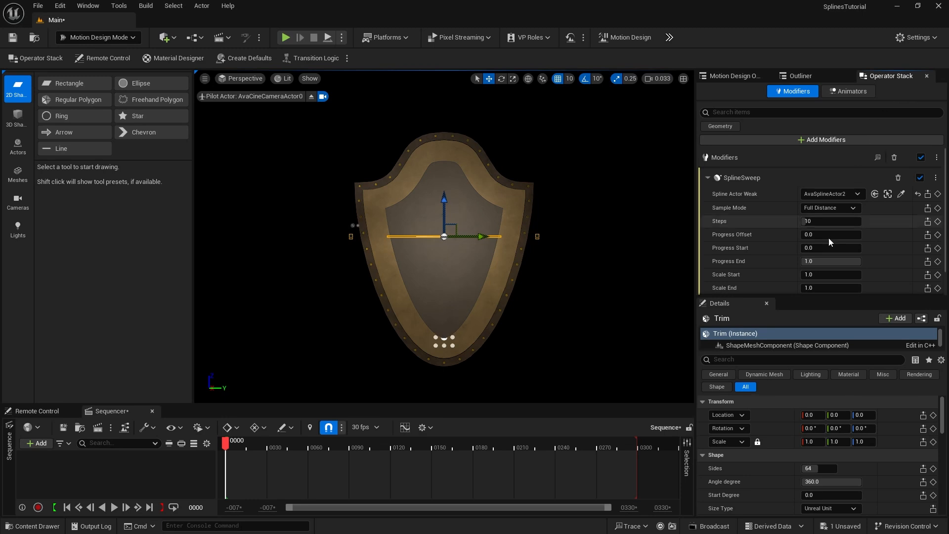
click(734, 78)
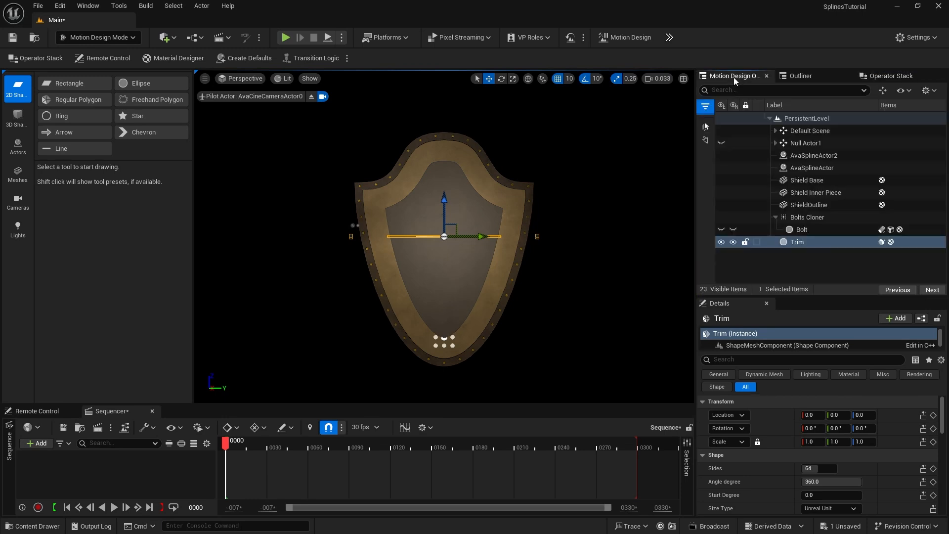
click(799, 243)
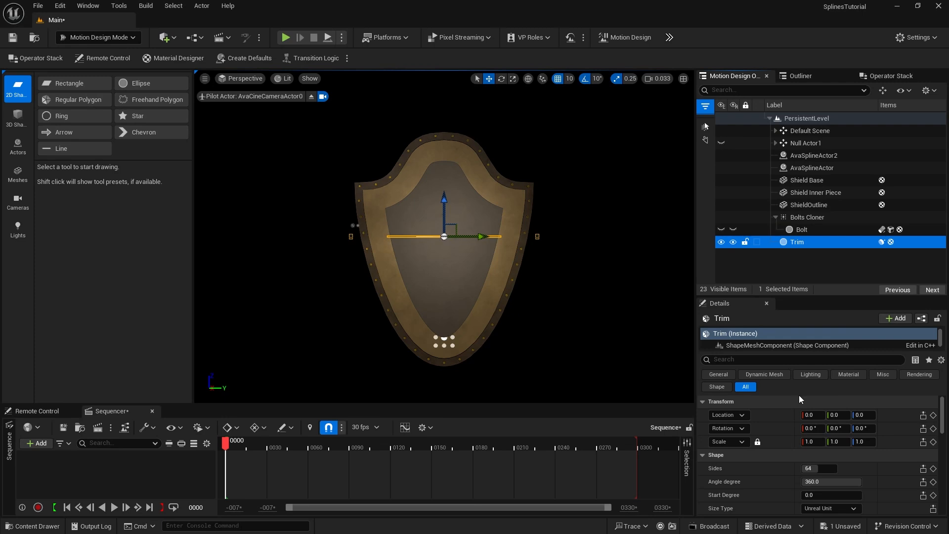
click(839, 429)
text(90)
key(Return)
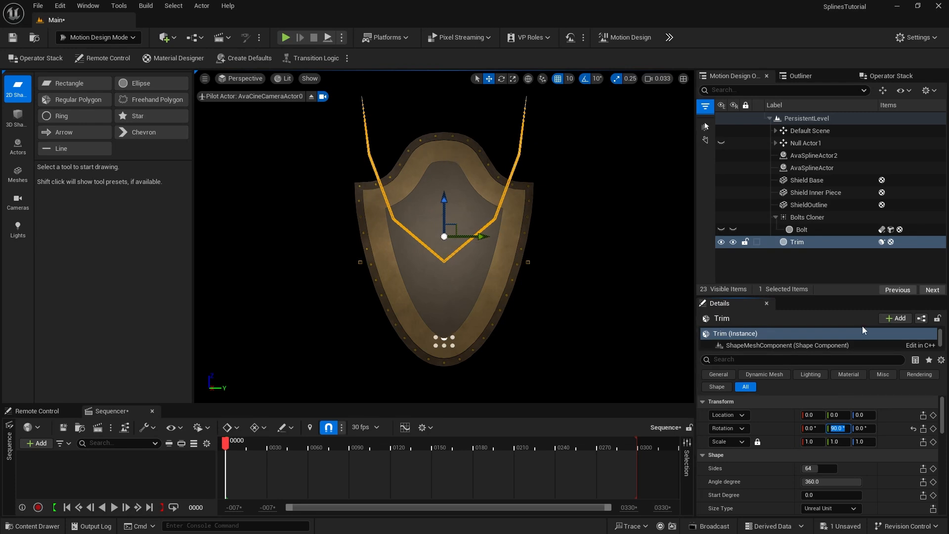
Step: Set Trim's Spline Sweep to 100 steps and lower the shape to a Z location of -200
click(881, 77)
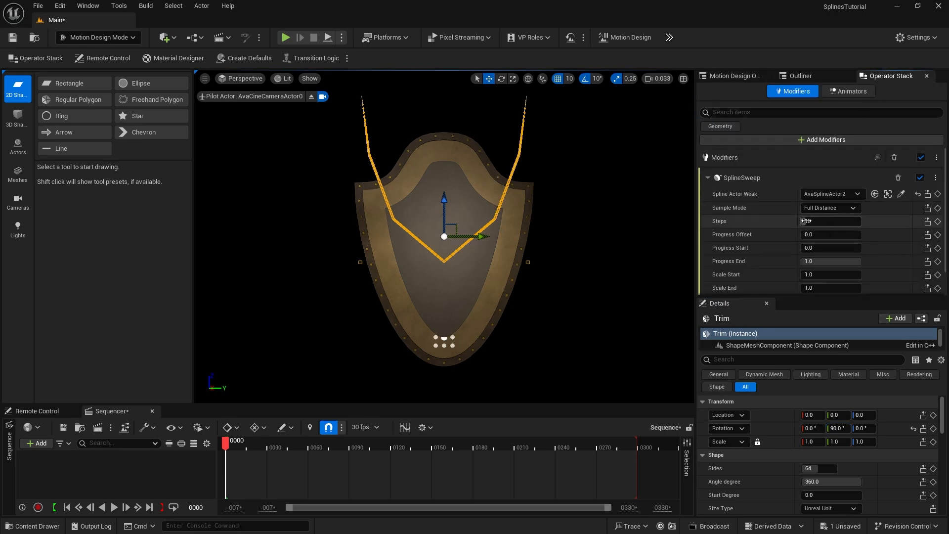
drag(807, 221, 862, 221)
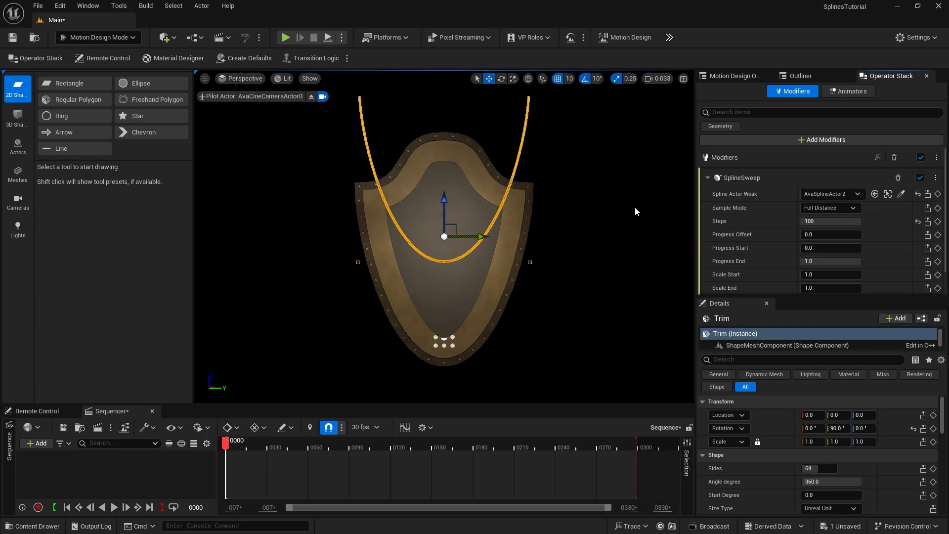
drag(875, 418, 829, 418)
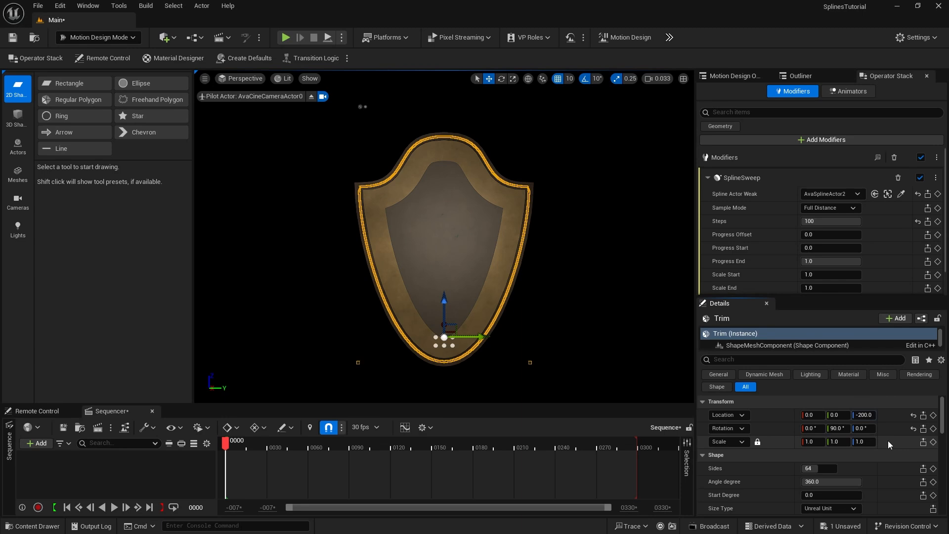
Step: Turn Trim to -69° about Z and enlarge its mesh size to 34 by 34 to inspect the swept tube
drag(864, 428, 822, 429)
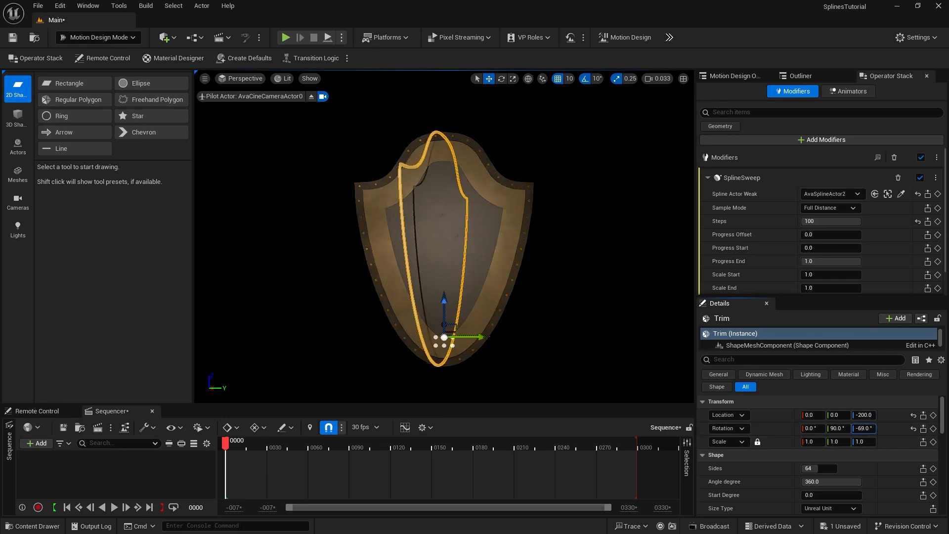
scroll(900, 457, down, 3)
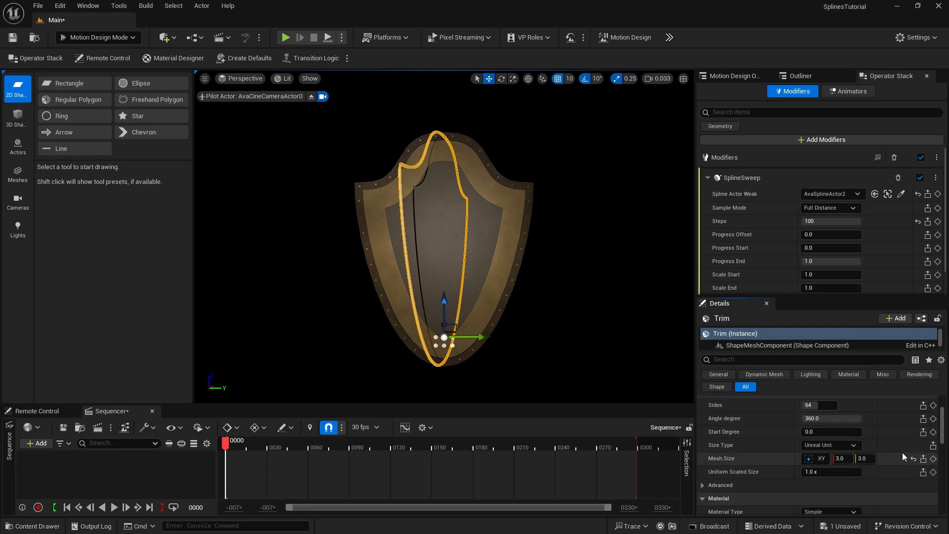
click(876, 458)
text(34)
key(Return)
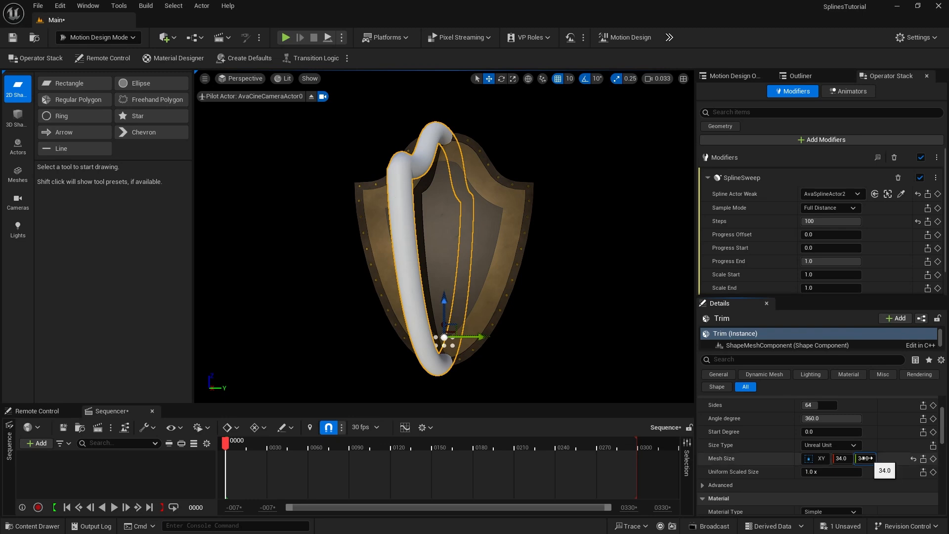
Step: Restore Trim's mesh size to 3 by 3 and its Z rotation to 0°
click(864, 458)
text(3)
key(Return)
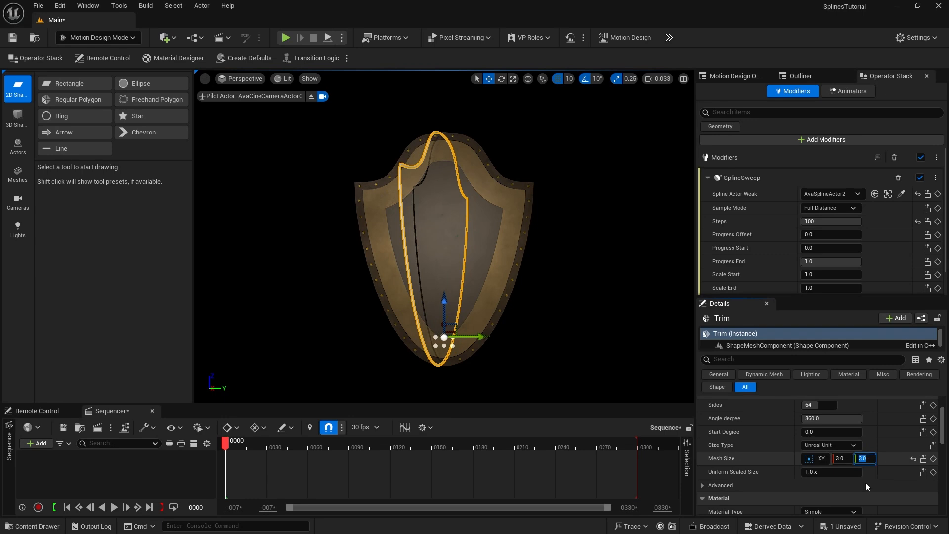
scroll(888, 413, up, 3)
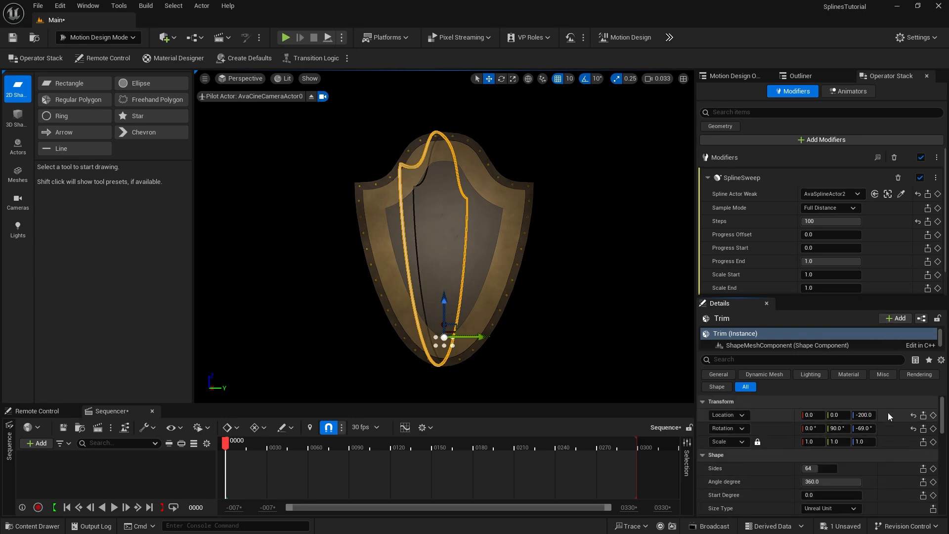
click(868, 432)
text(0)
key(Return)
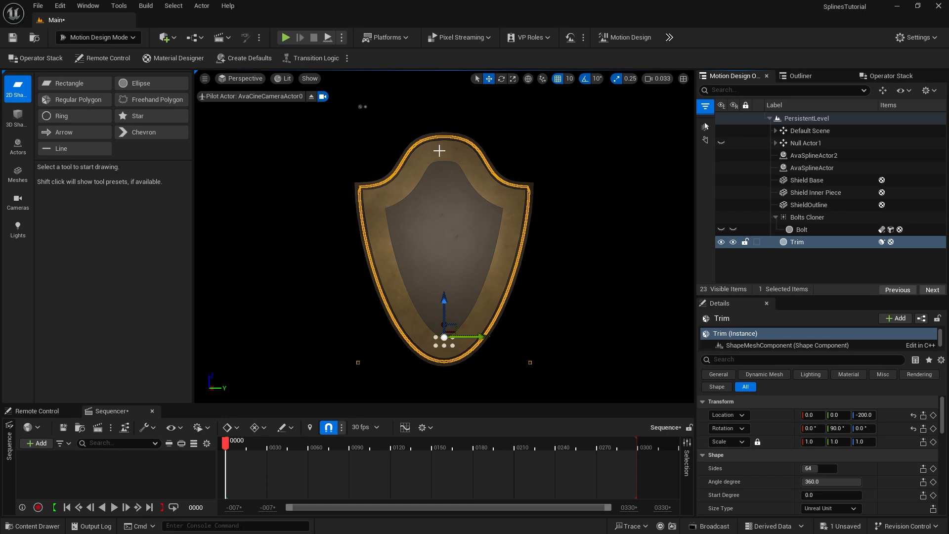
Step: Try scaling AvaSplineActor2 to 0.885, check Trim, and reset the spline's scale to its default
click(798, 155)
drag(864, 442, 843, 442)
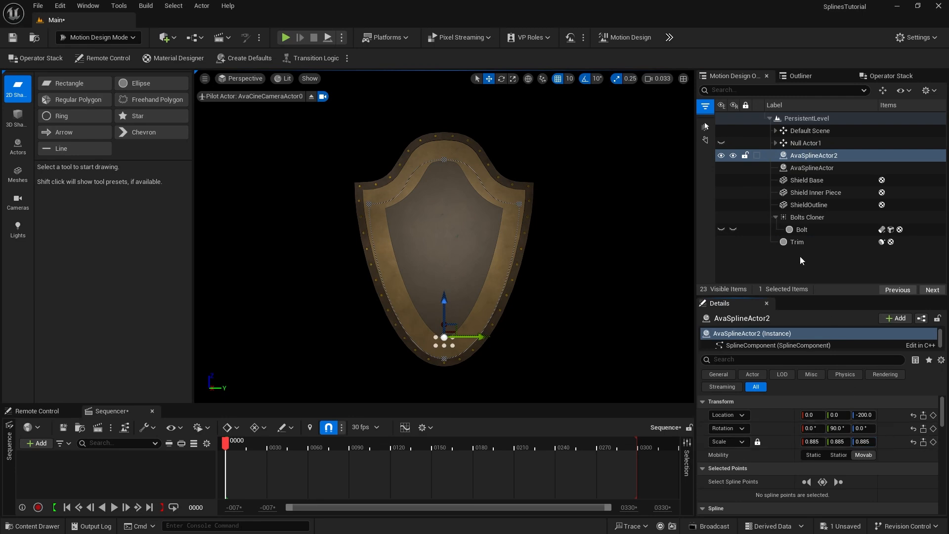
click(797, 242)
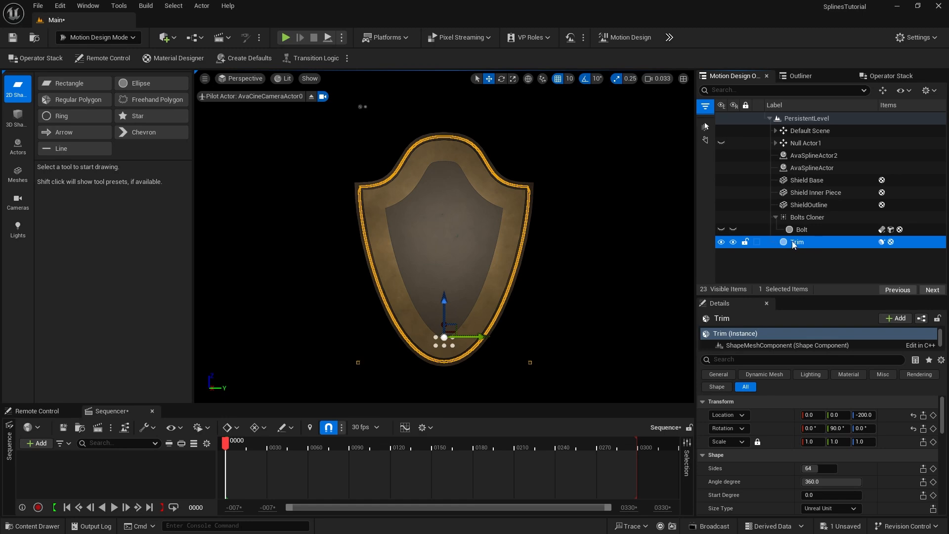
click(808, 156)
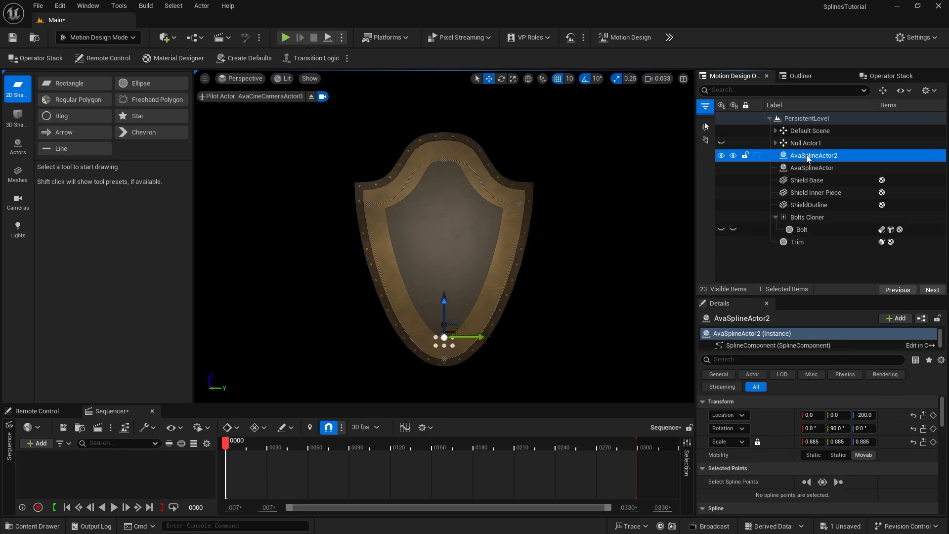
click(915, 442)
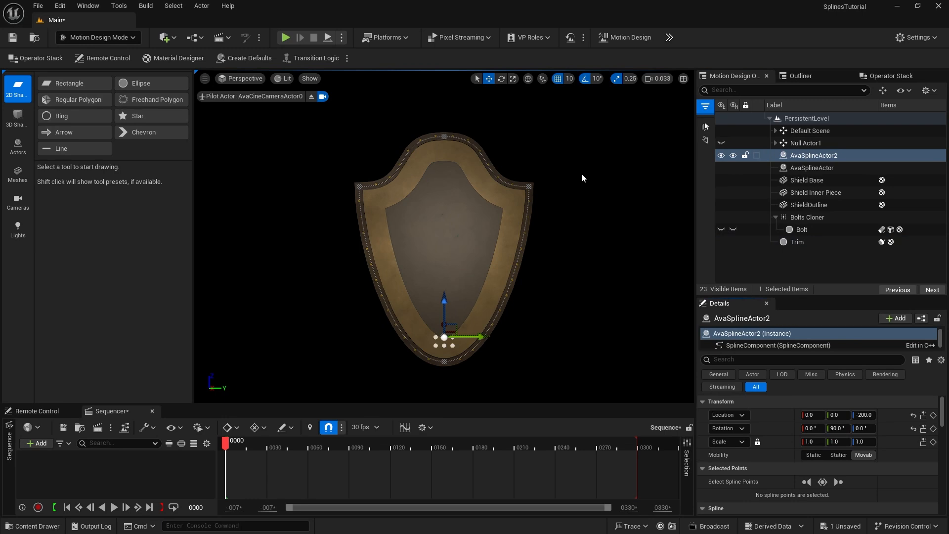
Step: Move Trim to an X location of -3 and deselect it
click(787, 243)
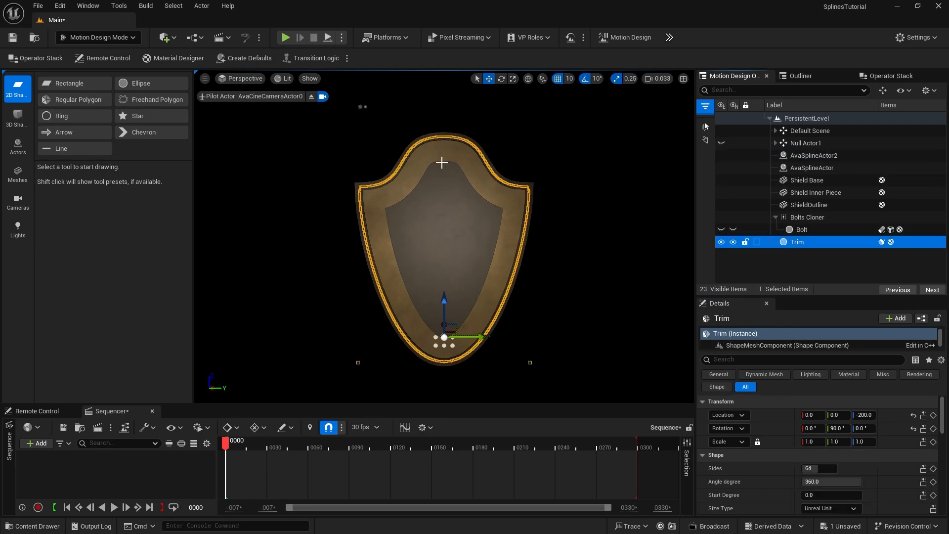
click(810, 416)
text(-3)
key(Return)
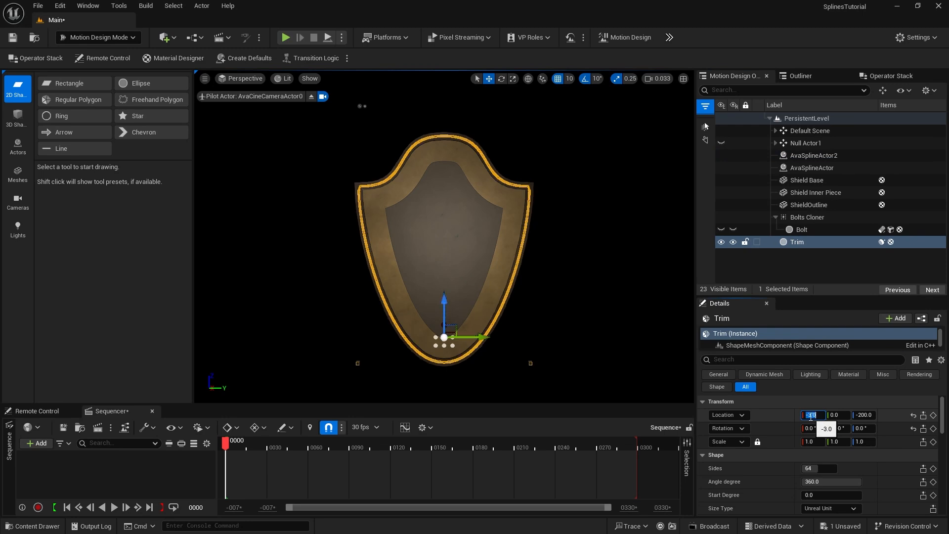
click(654, 348)
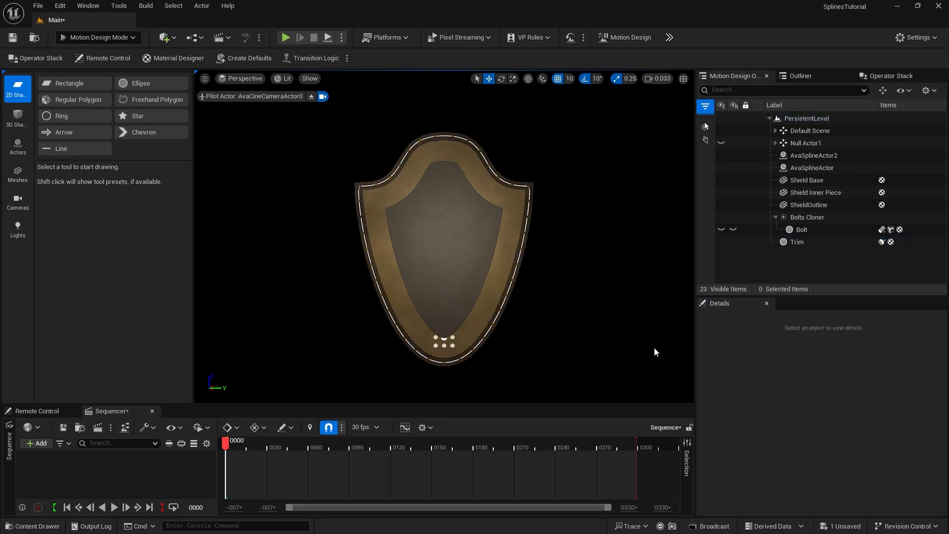
Step: Scale Trim uniformly to 0.85 and set its Z location to -175
click(798, 242)
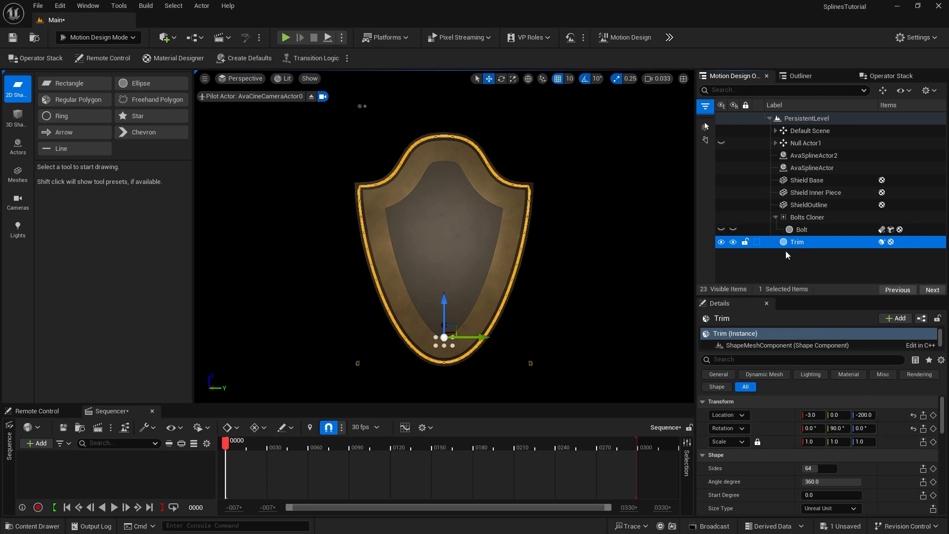
click(863, 441)
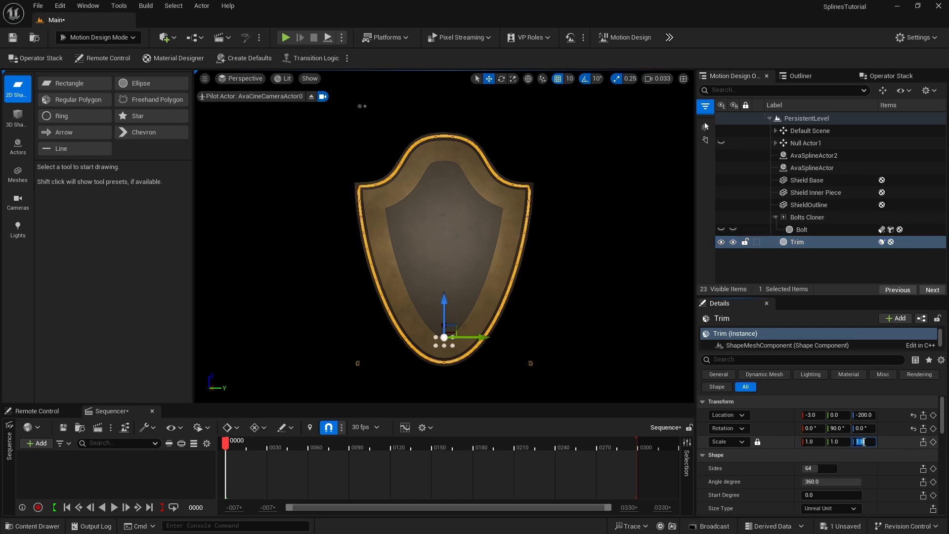
text(.85)
key(Return)
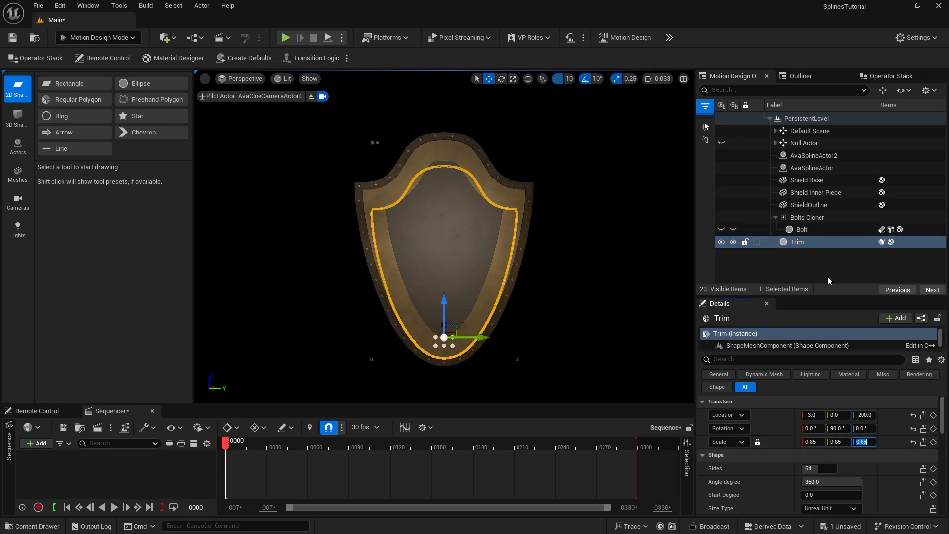
click(863, 415)
text(-)
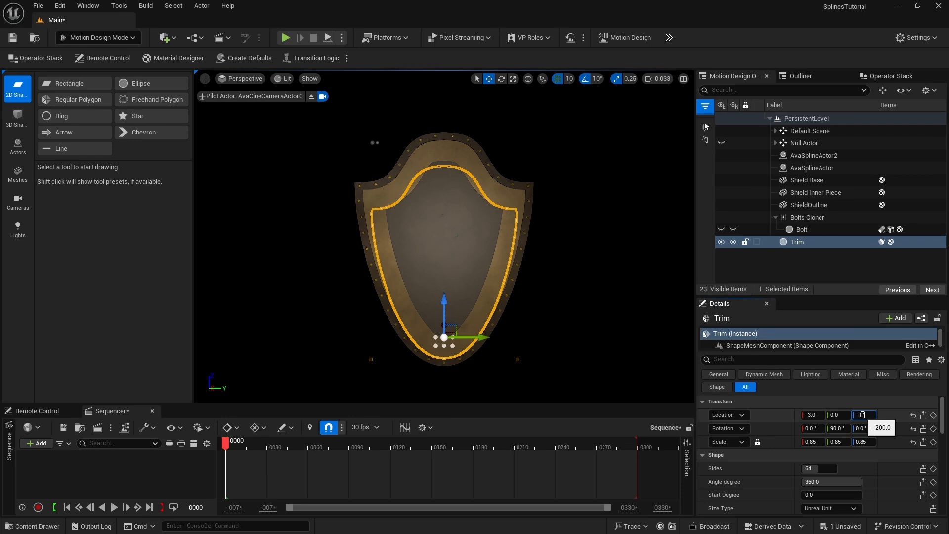
text(175)
key(Return)
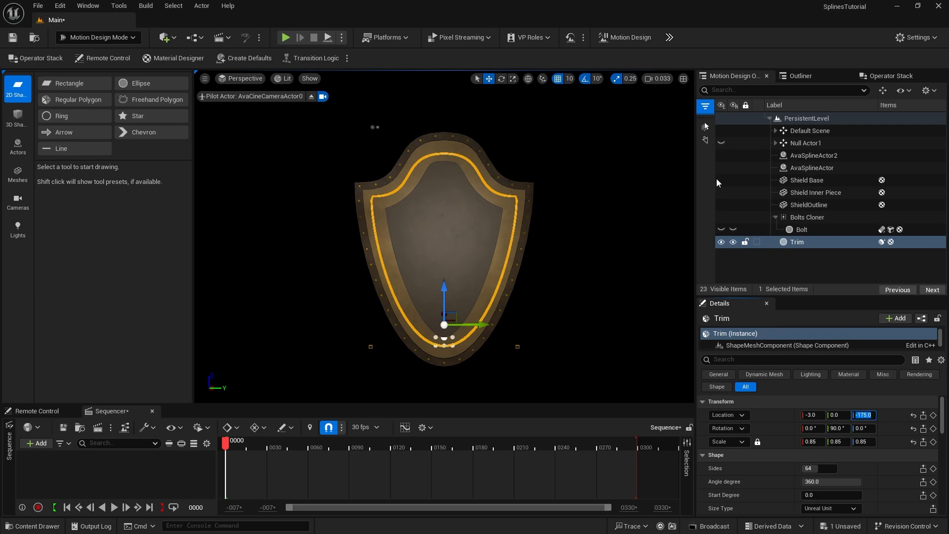
Step: Raise the top point of AvaSplineActor2 so that its local X location is 410
click(796, 155)
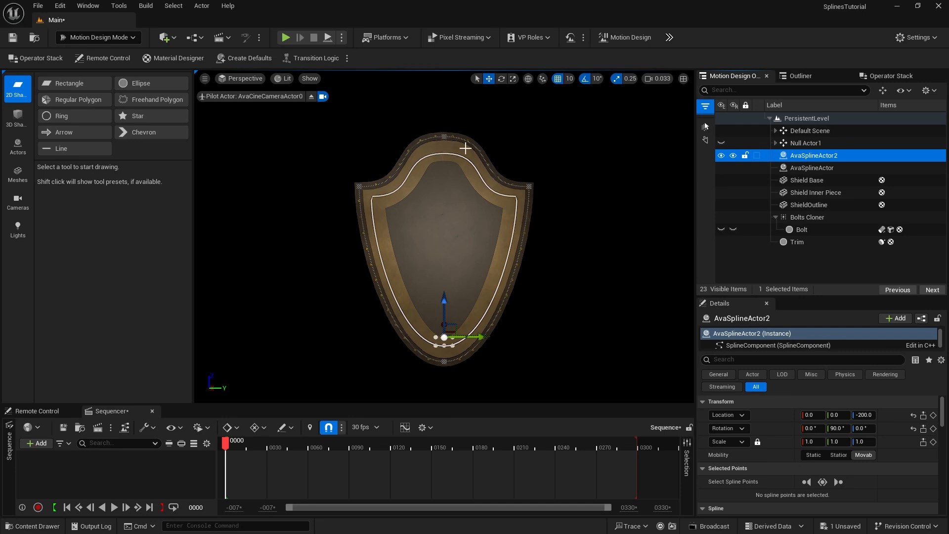
click(443, 136)
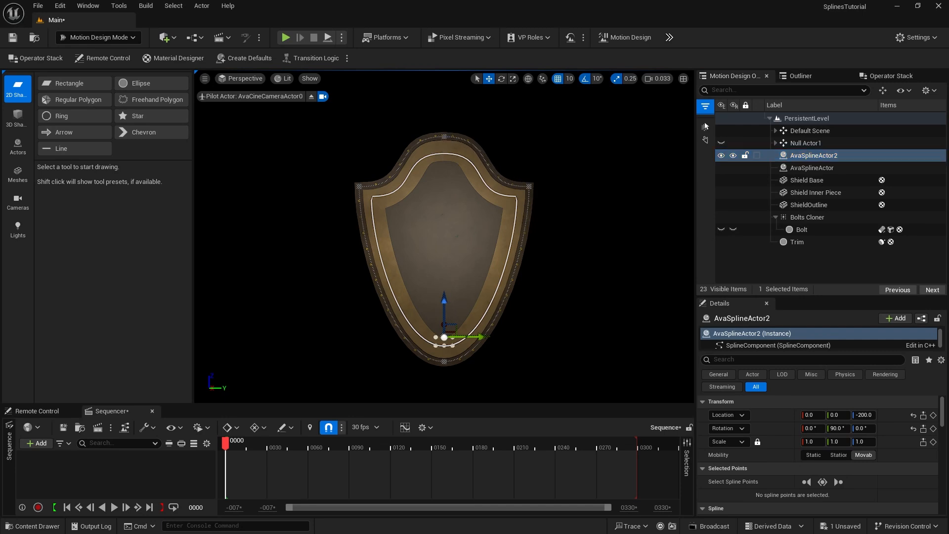
click(444, 137)
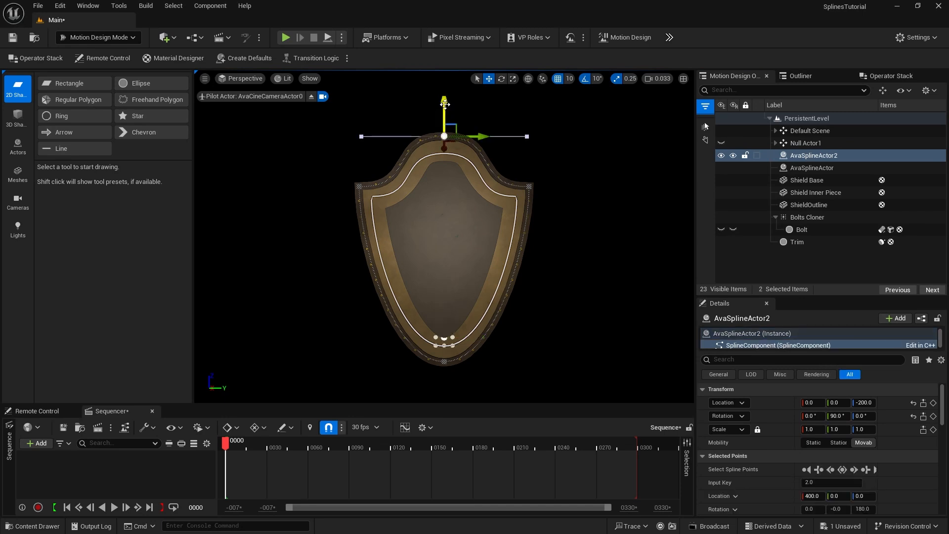
drag(444, 105, 444, 101)
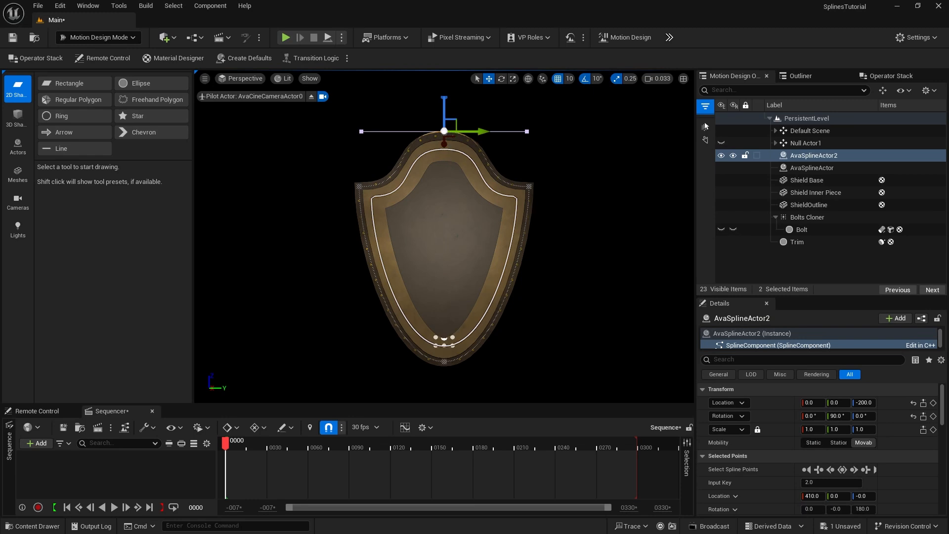
Step: Lower the bottom point of AvaSplineActor2 to a local X location of -60 and hide the spline
click(444, 362)
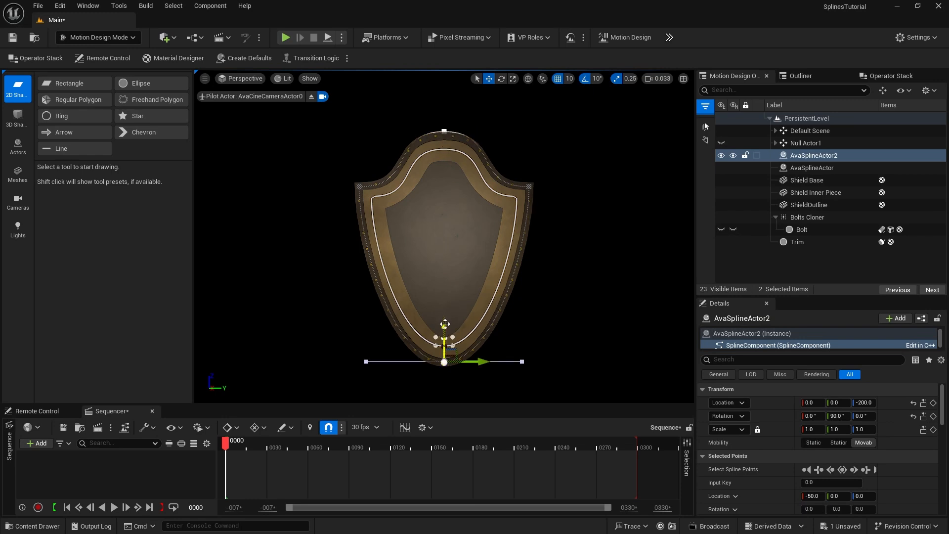
drag(445, 324, 445, 332)
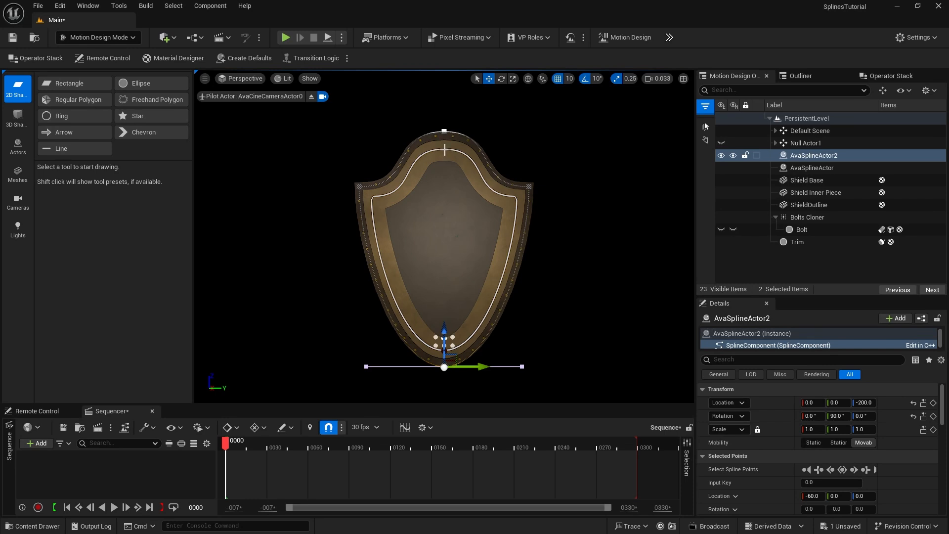
click(798, 266)
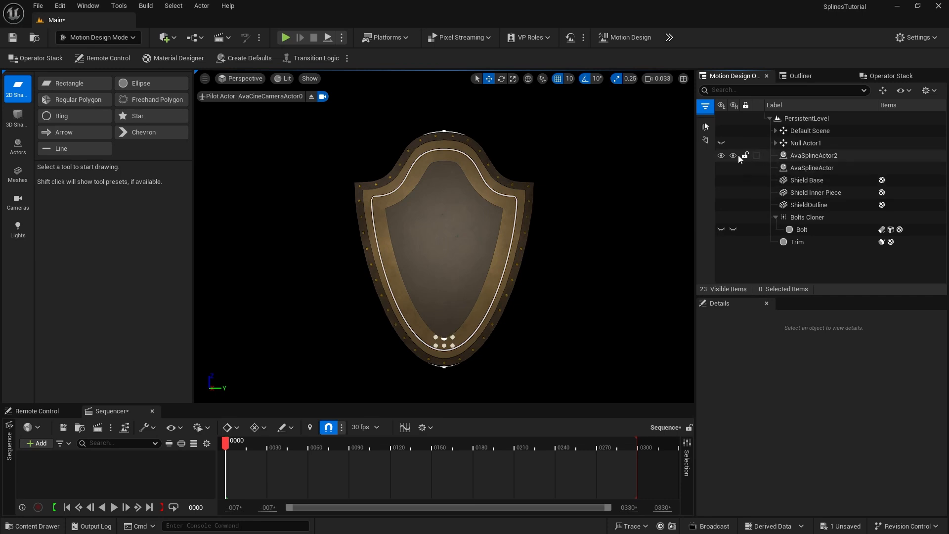
click(721, 155)
Step: Switch Trim's material type to Asset, assign the MD_Gold material, and deselect Trim
click(784, 243)
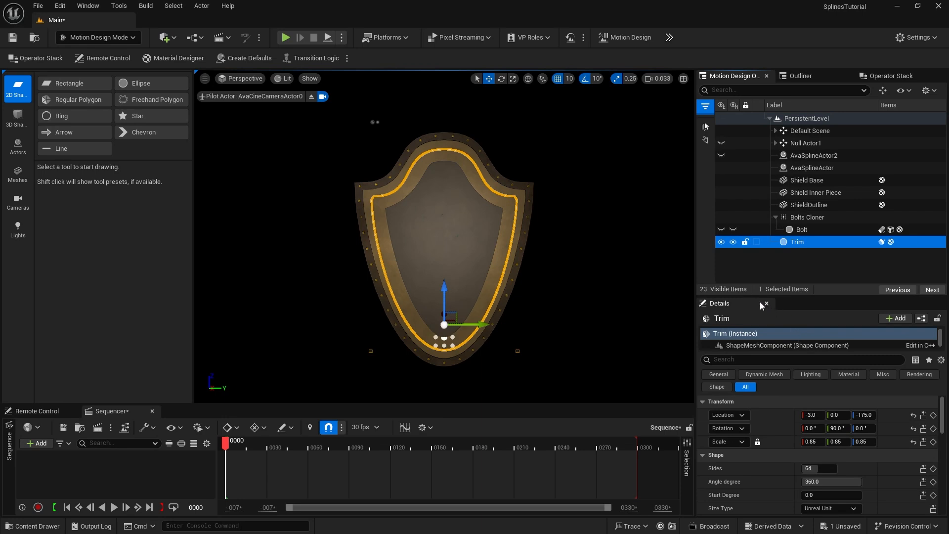
drag(753, 298, 749, 233)
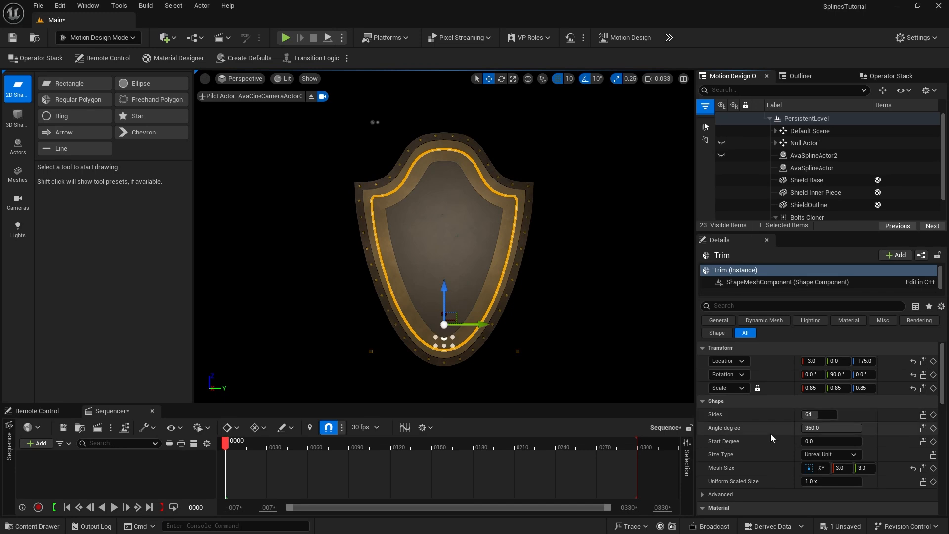
scroll(773, 426, down, 5)
click(823, 394)
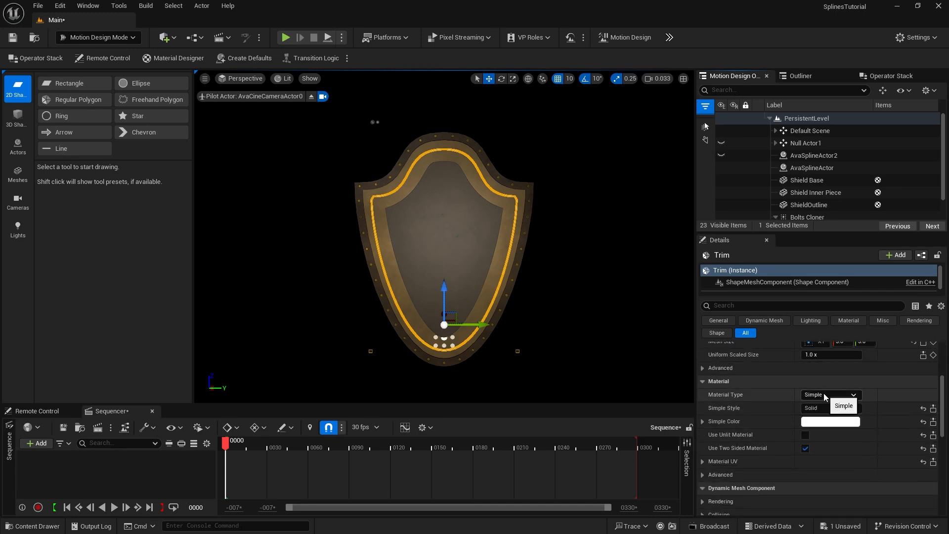
click(824, 403)
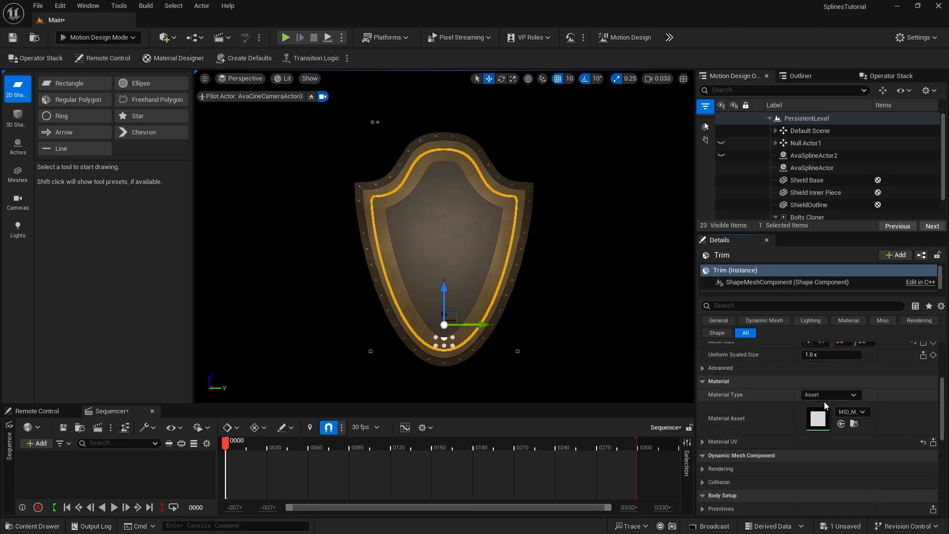
click(851, 413)
text(gold)
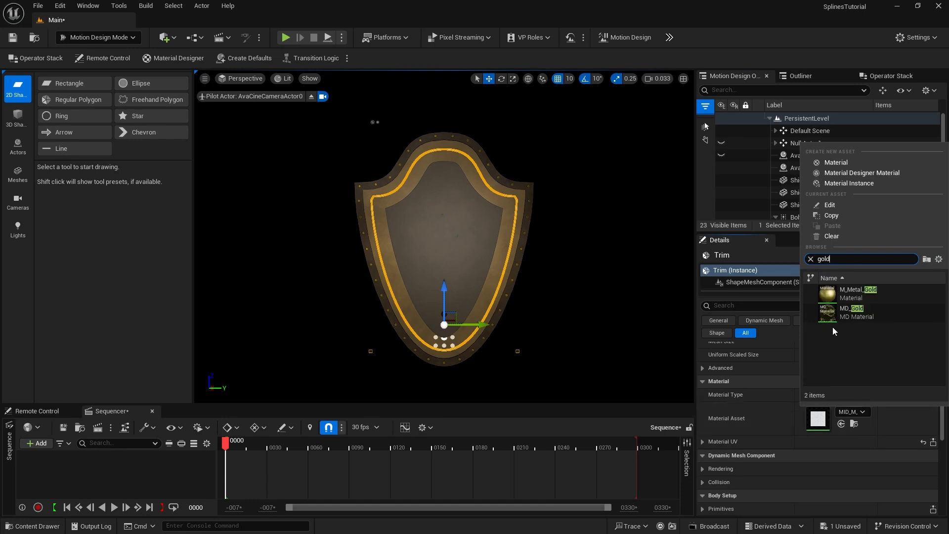
click(833, 313)
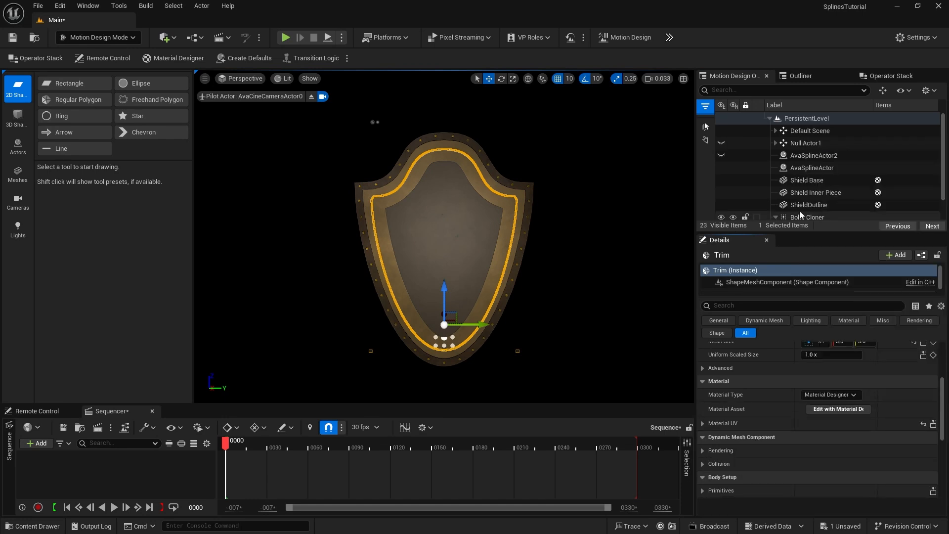
click(789, 105)
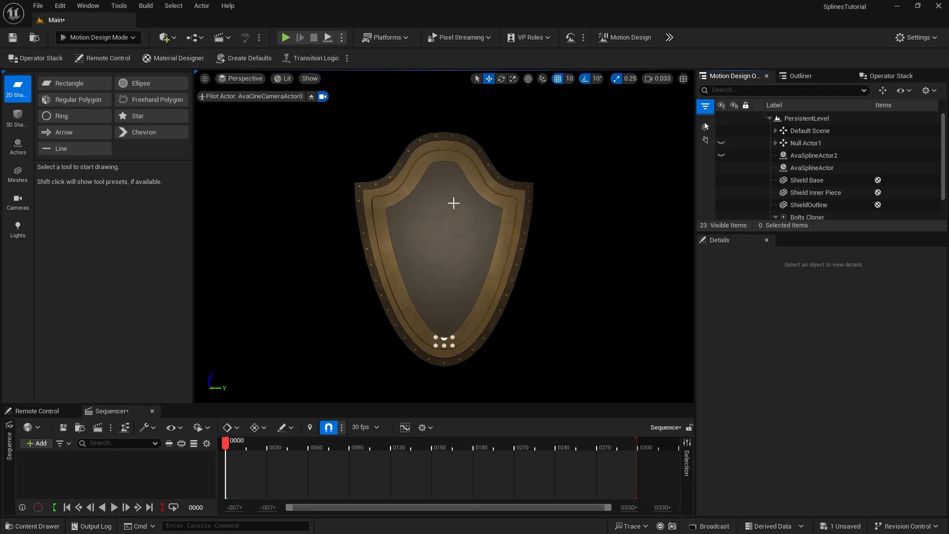
Step: Place the LionHeadVector_copy asset from the SVG folder at the centre of the shield
click(30, 526)
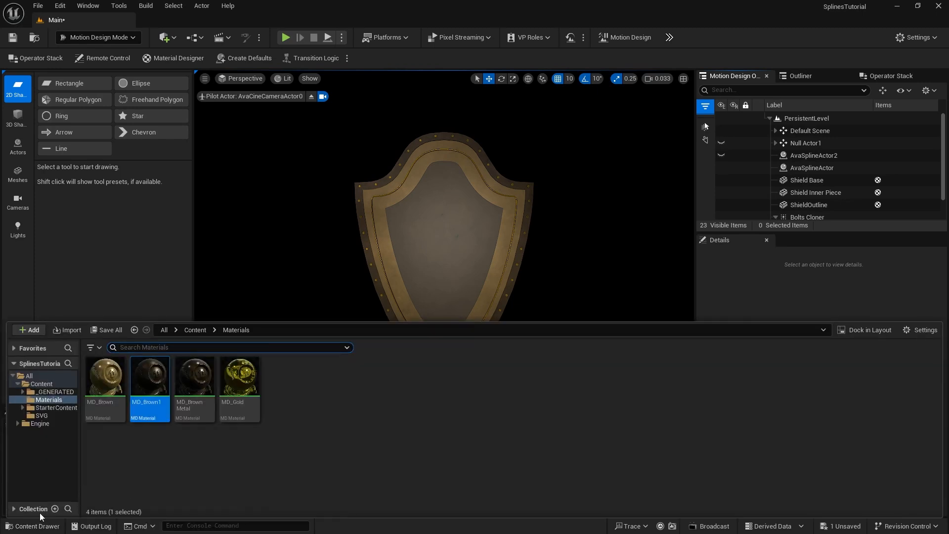
click(43, 418)
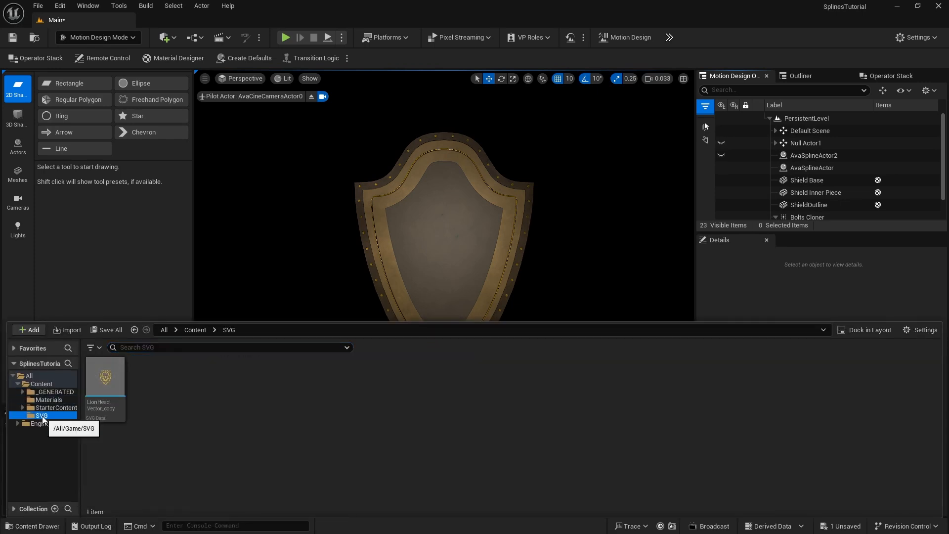
click(105, 378)
drag(162, 374, 444, 238)
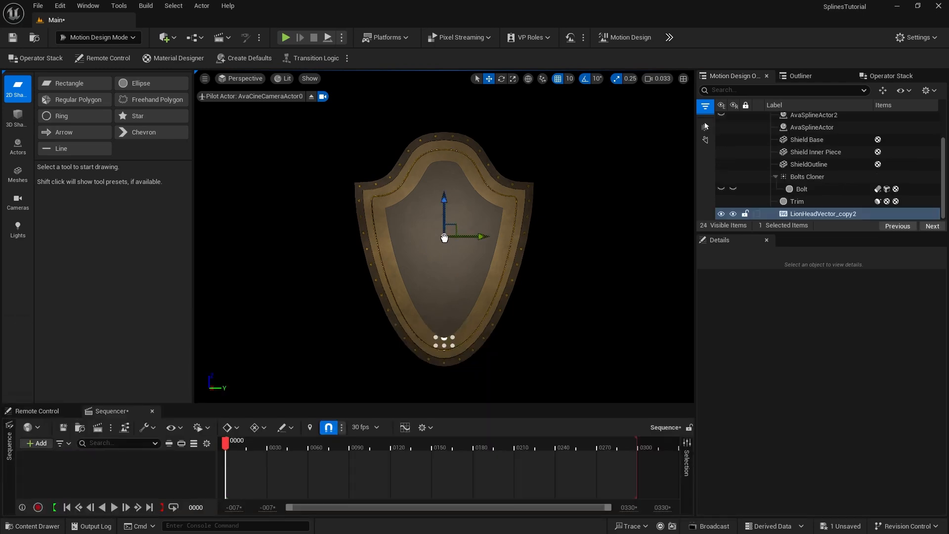
click(785, 214)
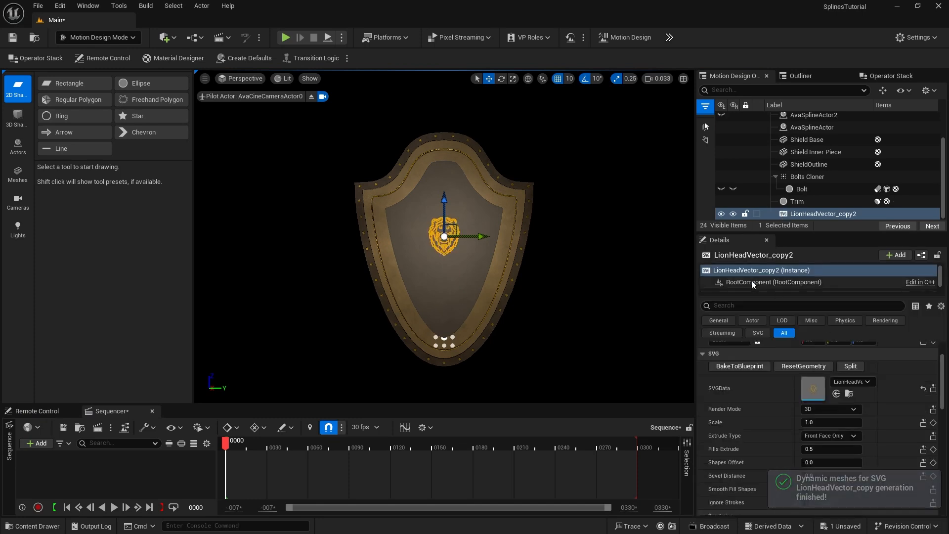
Step: Set the lion head's SVG scale to 2.5 and lower it to a Z location of -10
drag(746, 231, 746, 191)
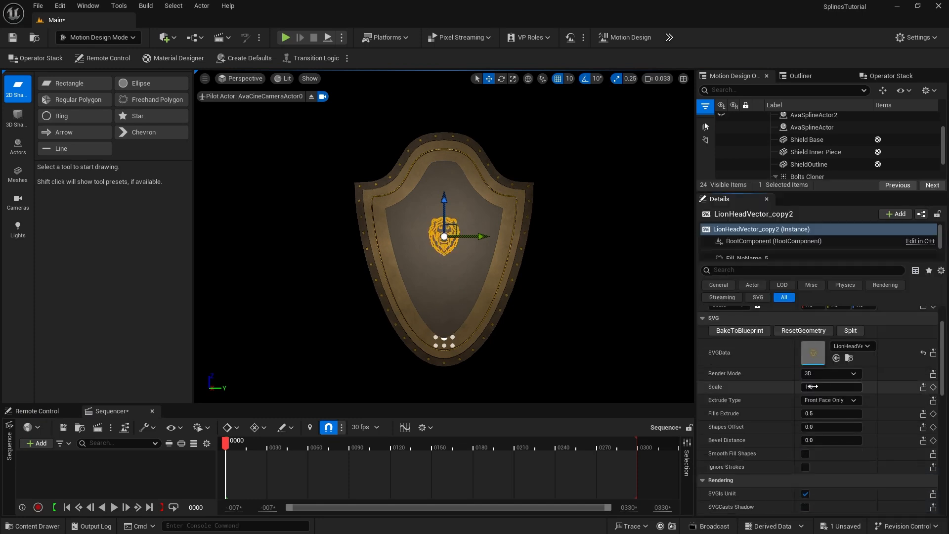
click(813, 387)
text(2.5)
key(Return)
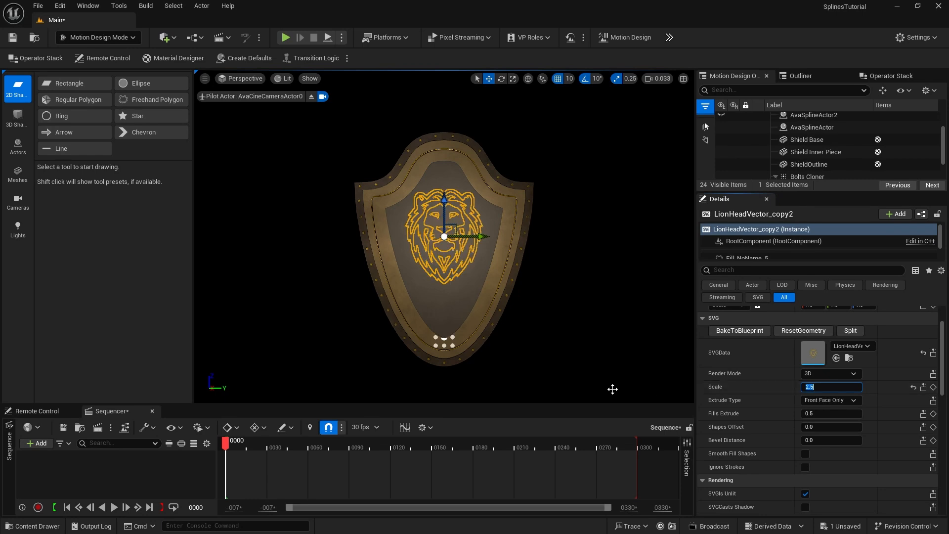
drag(445, 198, 444, 204)
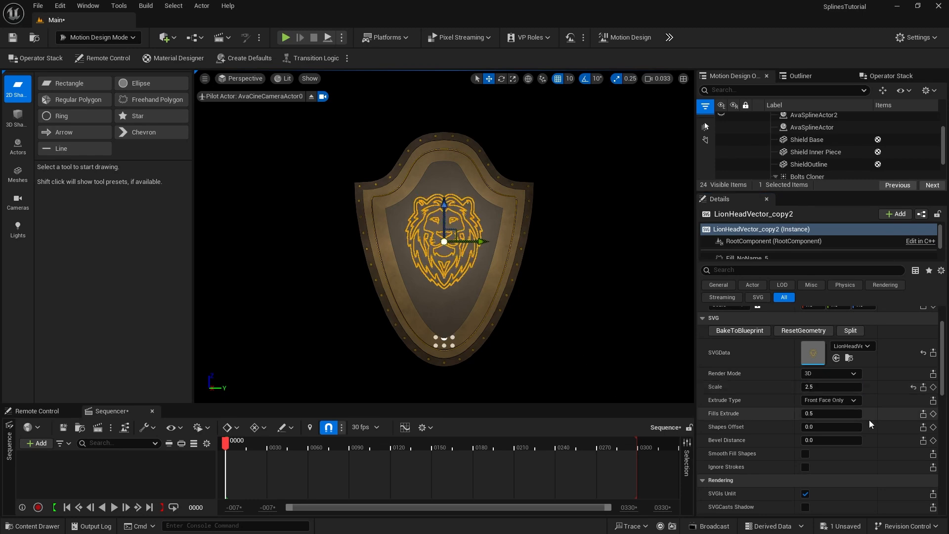
Step: Set the lion head's Fills Extrude to 3 and its X location to -2
click(810, 414)
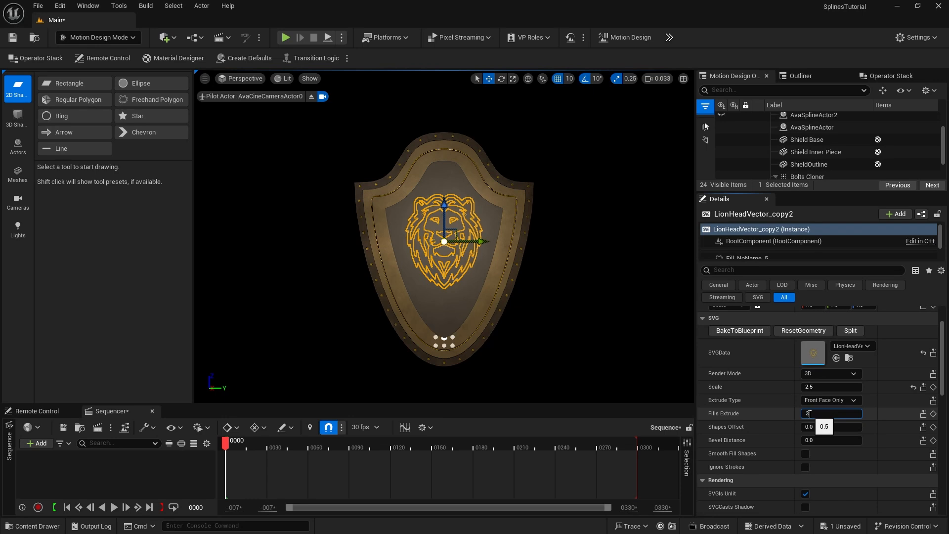
key(Return)
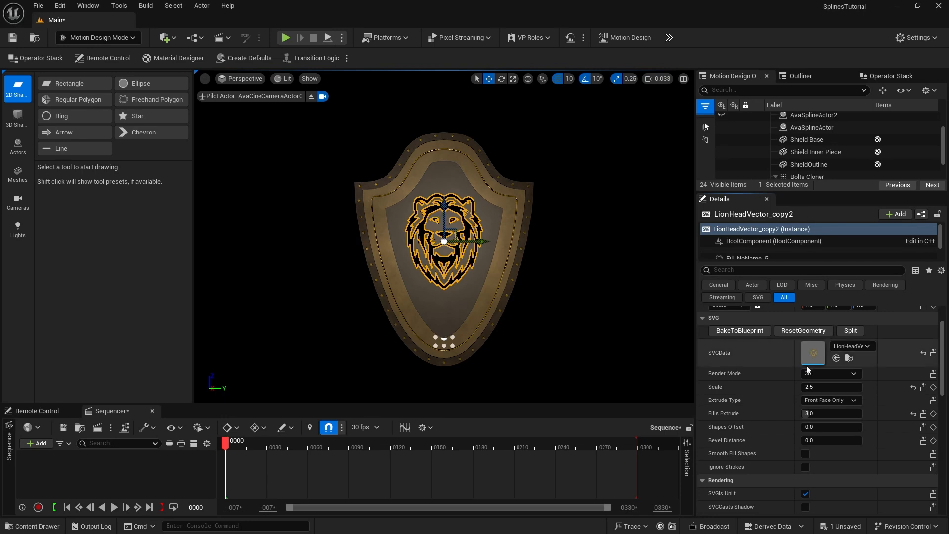
scroll(859, 403, up, 2)
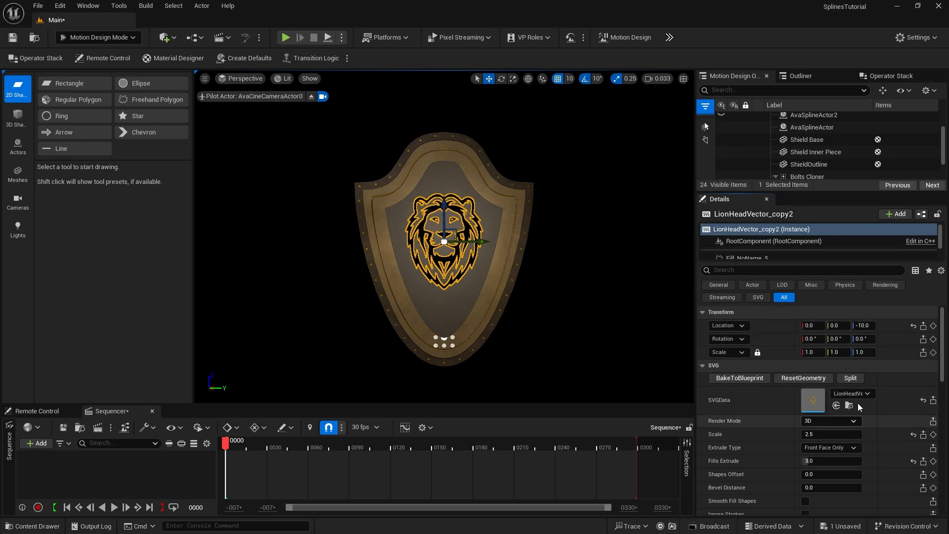
click(810, 325)
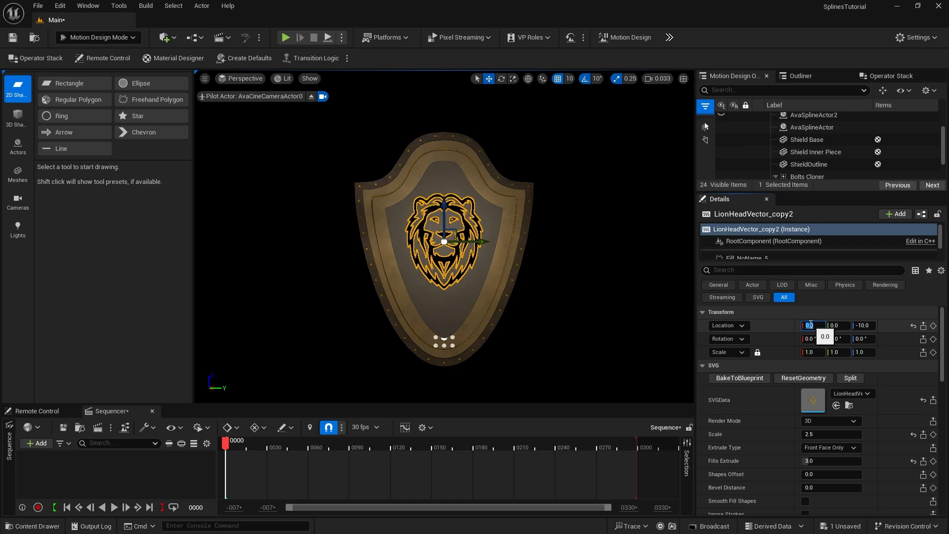
text(-2)
key(Return)
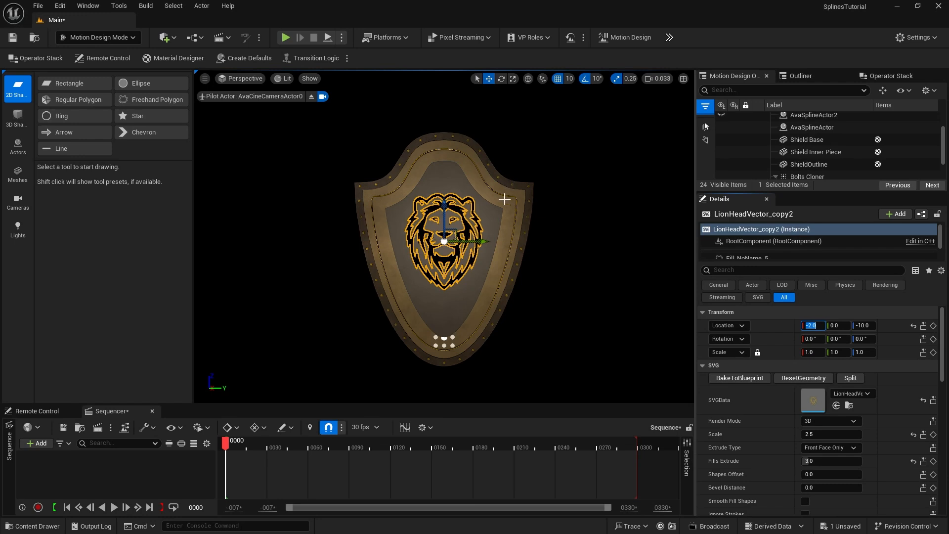
click(894, 421)
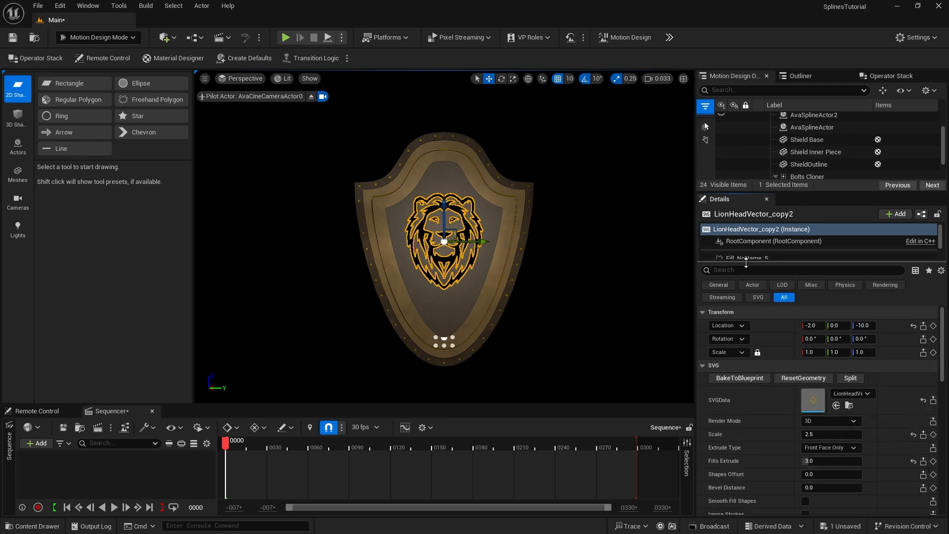
Step: Show the lion head's full list of fill components and select MD_Gold in the Materials folder for assignment
drag(746, 262, 746, 320)
scroll(788, 141, down, 3)
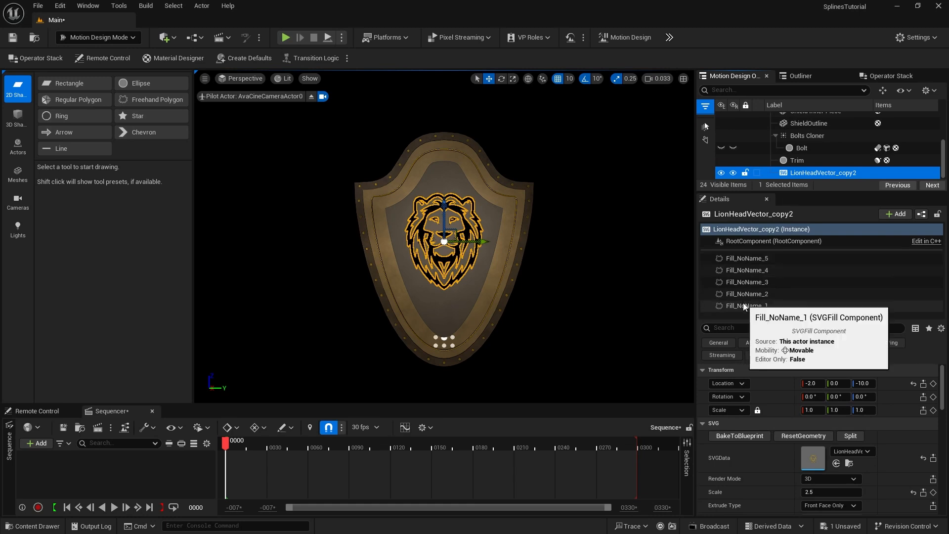
click(32, 526)
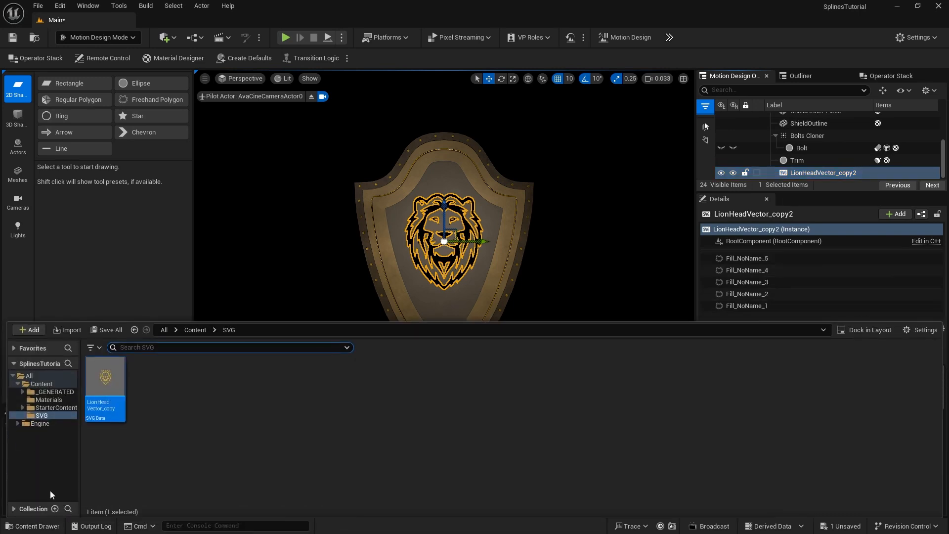
click(48, 399)
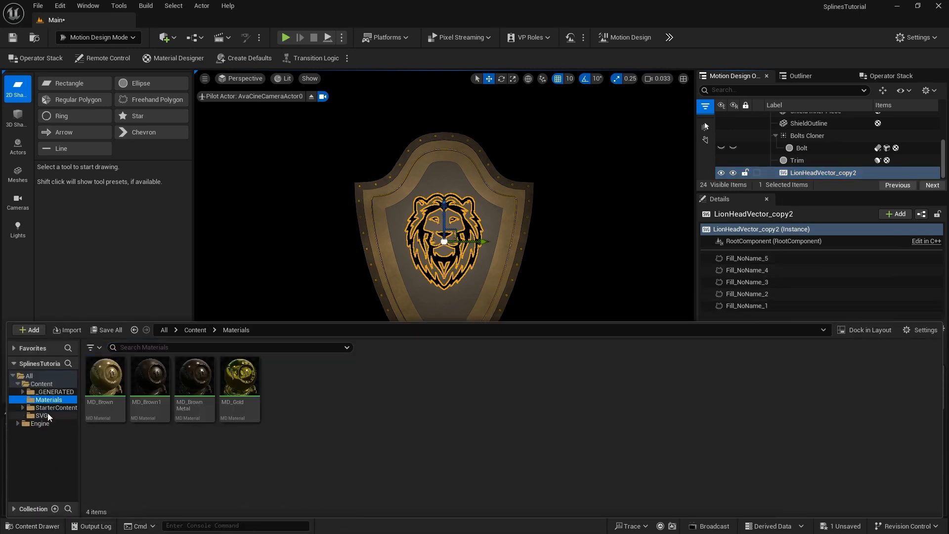
click(239, 381)
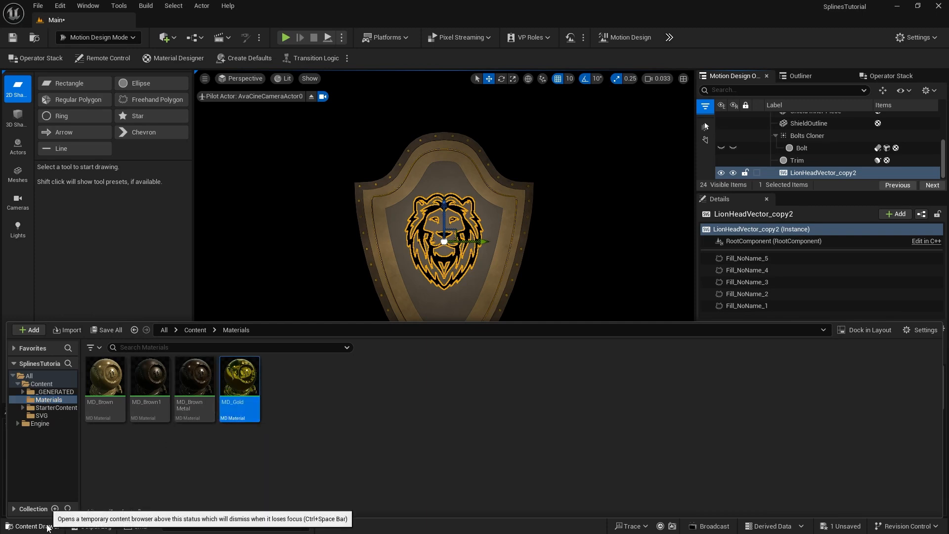
click(32, 526)
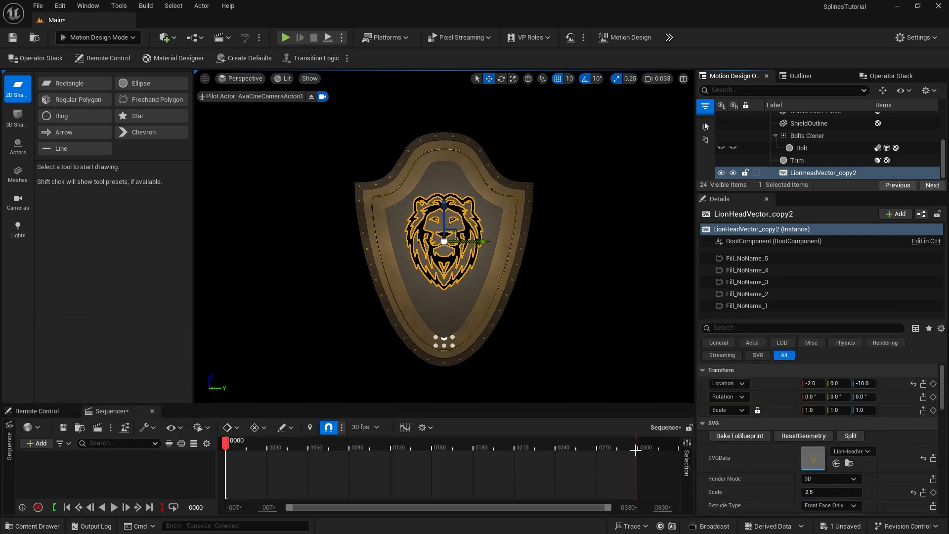
Step: Assign the MD_Gold material to the lion head's fill components, from Fill_NoName_5 through Fill_NoName_1
click(754, 258)
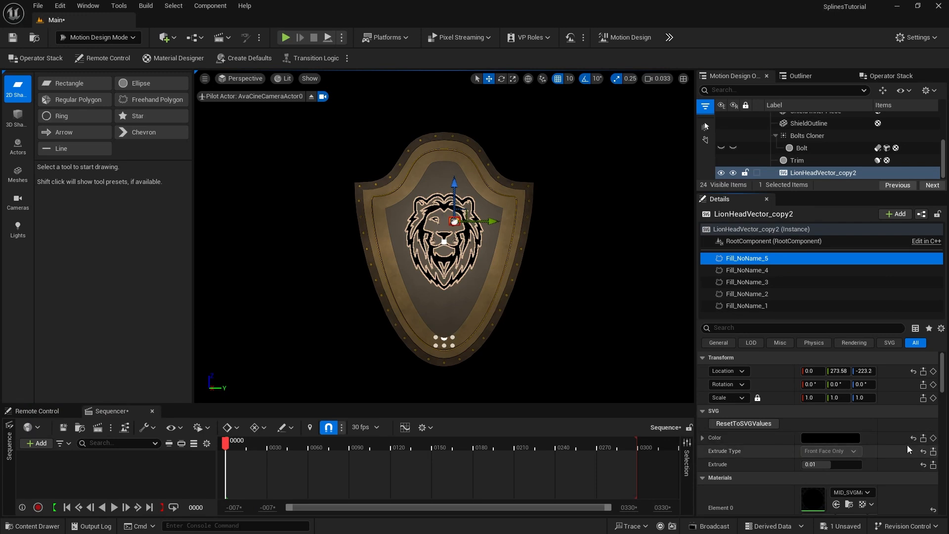
scroll(900, 442, down, 2)
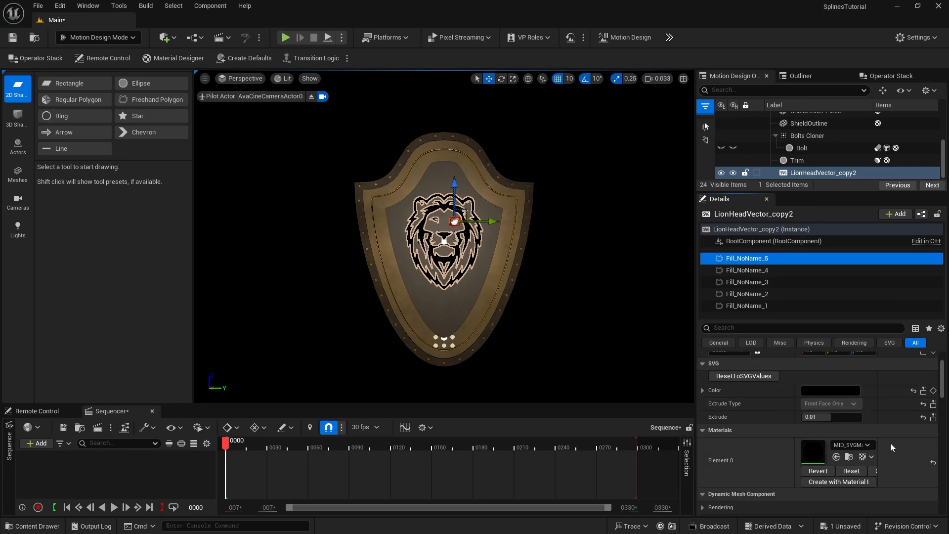
click(836, 457)
click(744, 272)
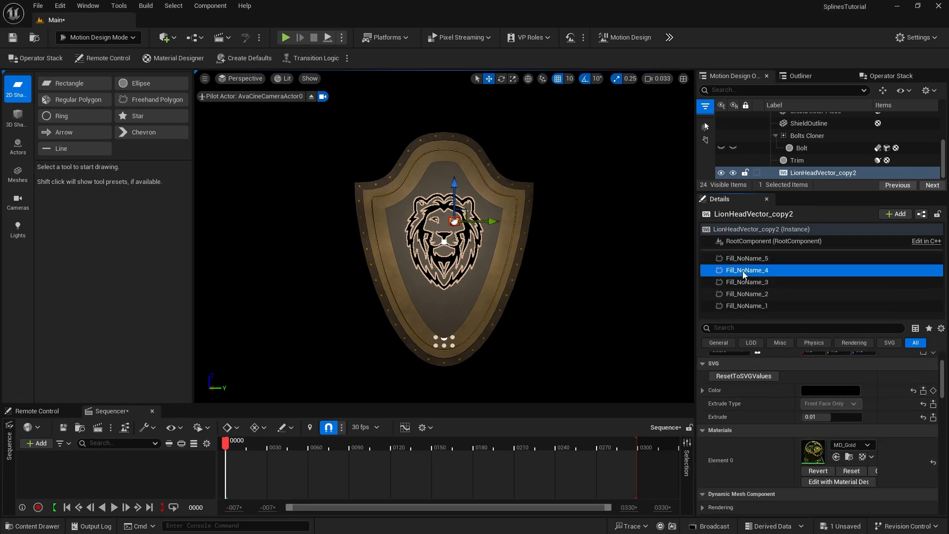
click(751, 282)
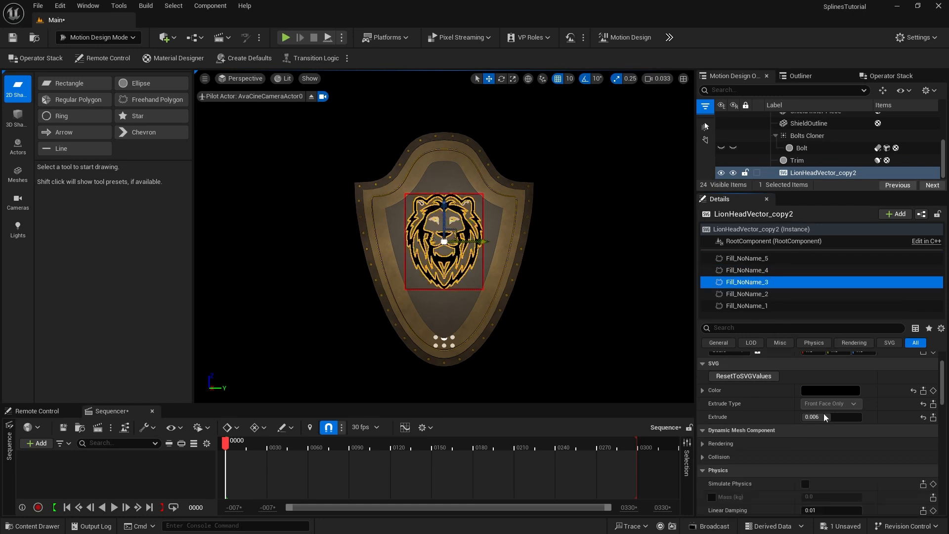
click(754, 294)
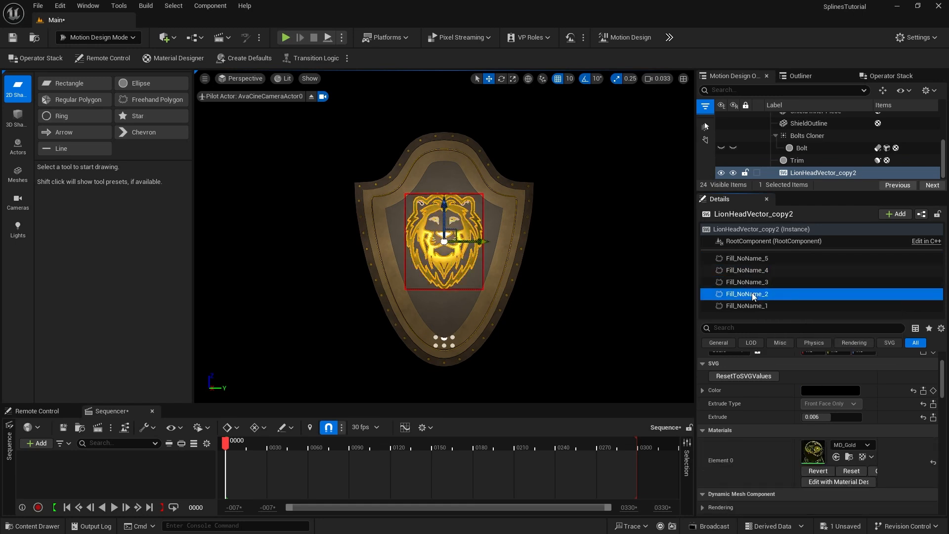
click(835, 458)
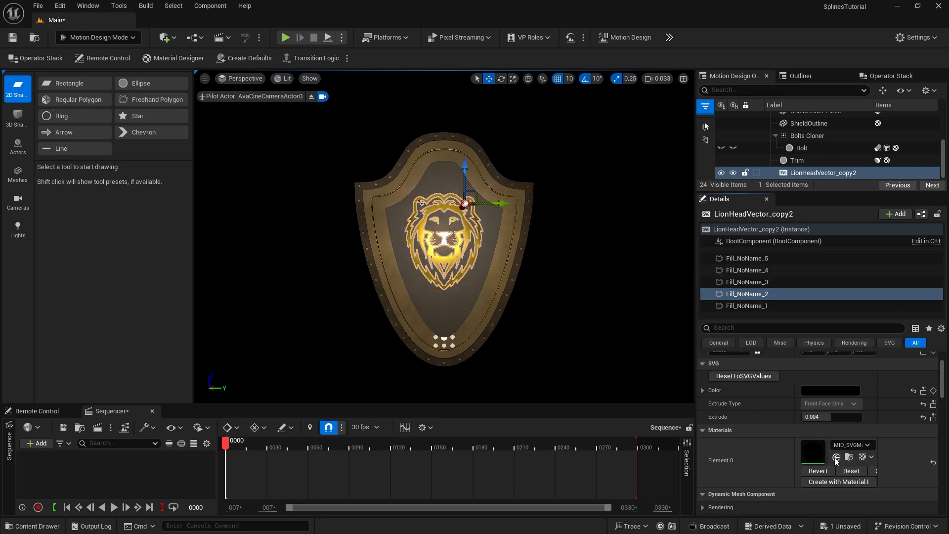
click(746, 306)
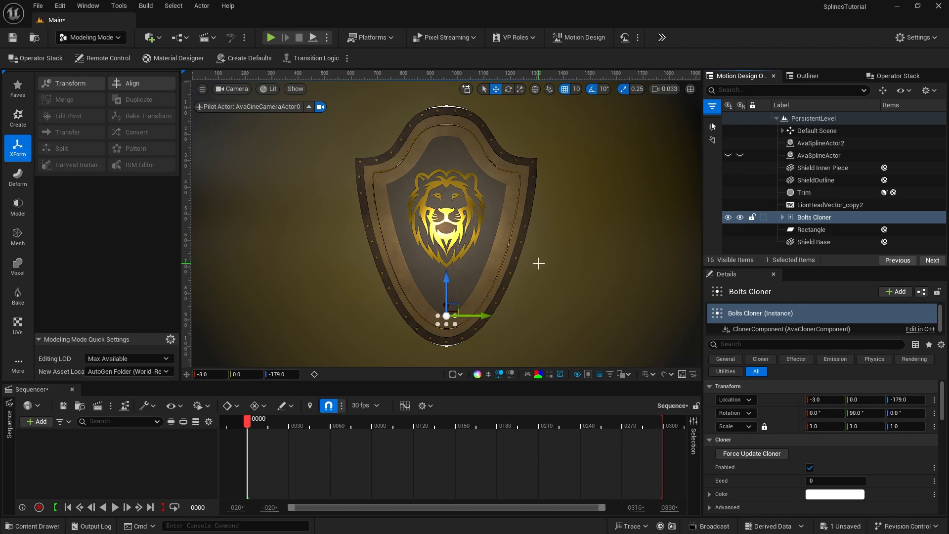
Step: Set the Bolts Cloner's X location to 0
click(802, 219)
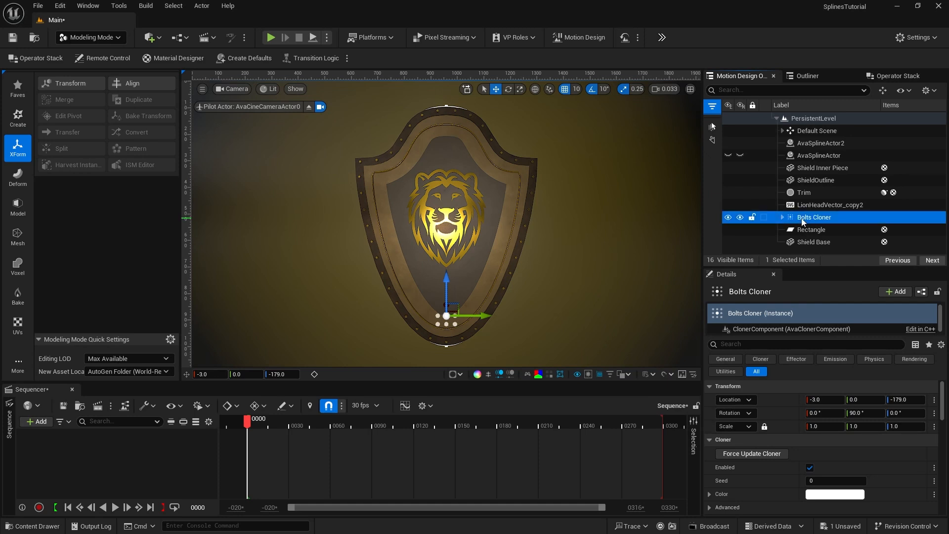
scroll(793, 409, down, 8)
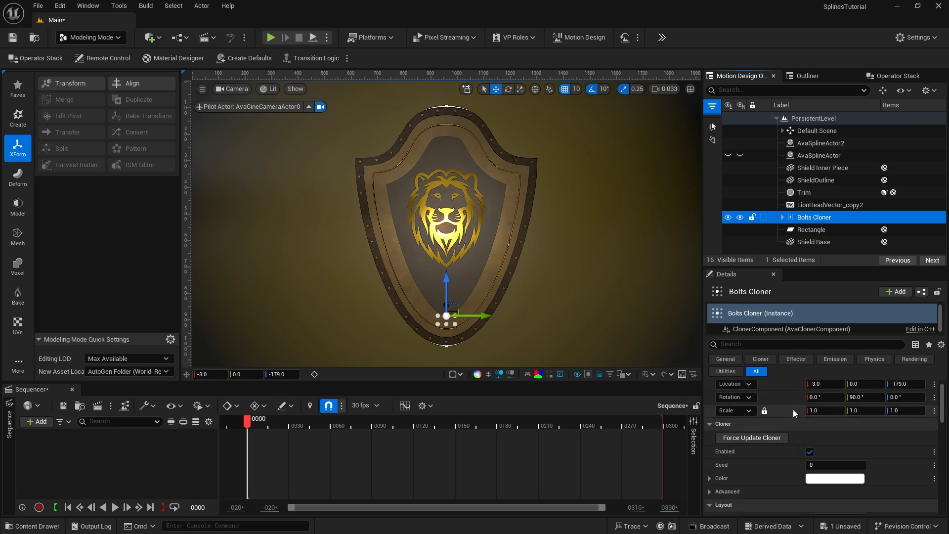
scroll(793, 410, down, 10)
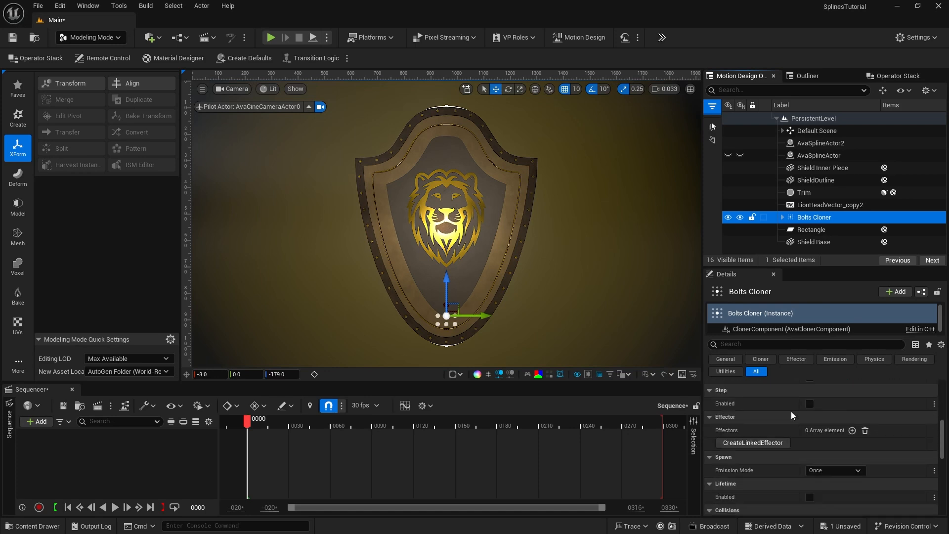
scroll(790, 429, down, 10)
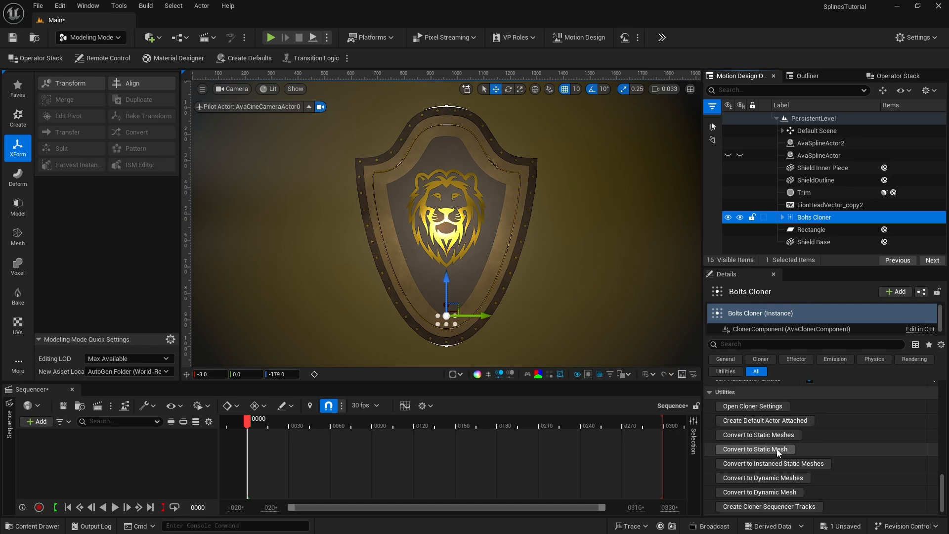
scroll(851, 428, up, 10)
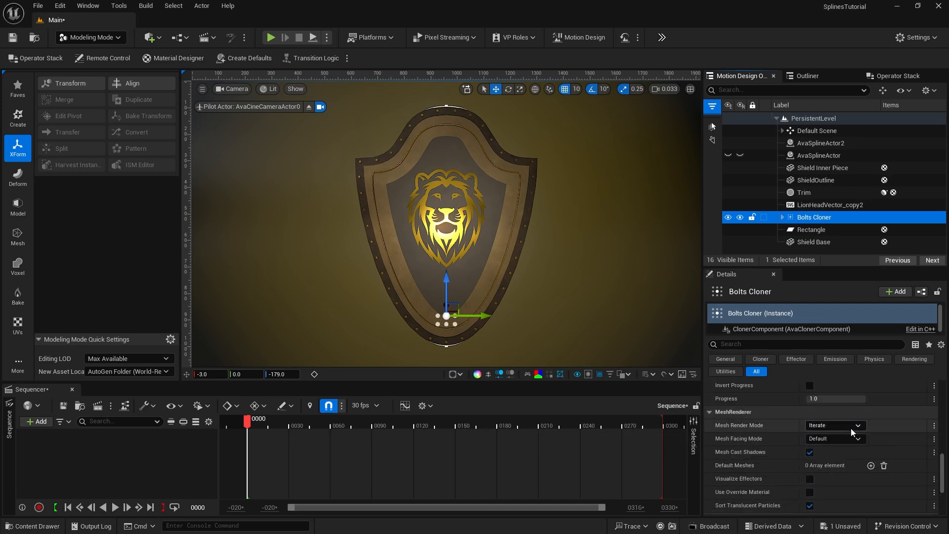
click(818, 399)
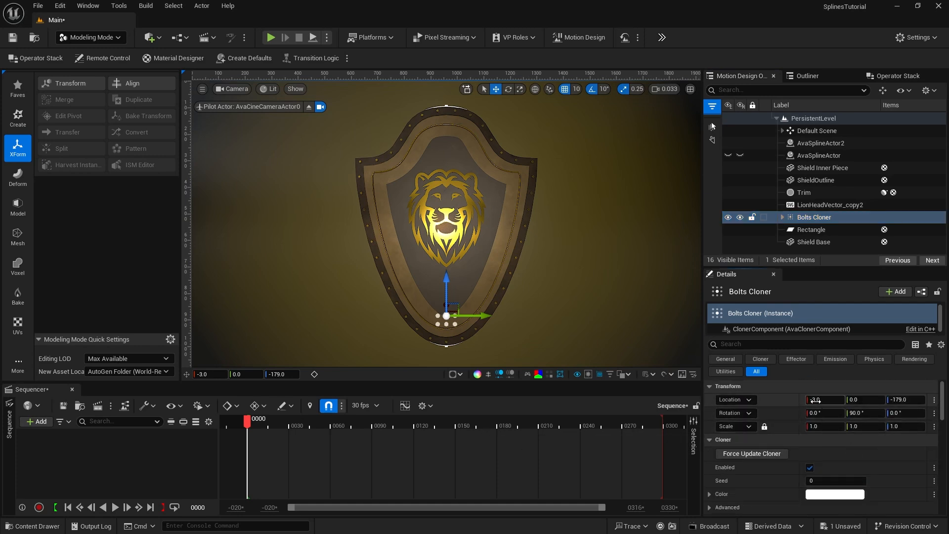
text(0)
key(Return)
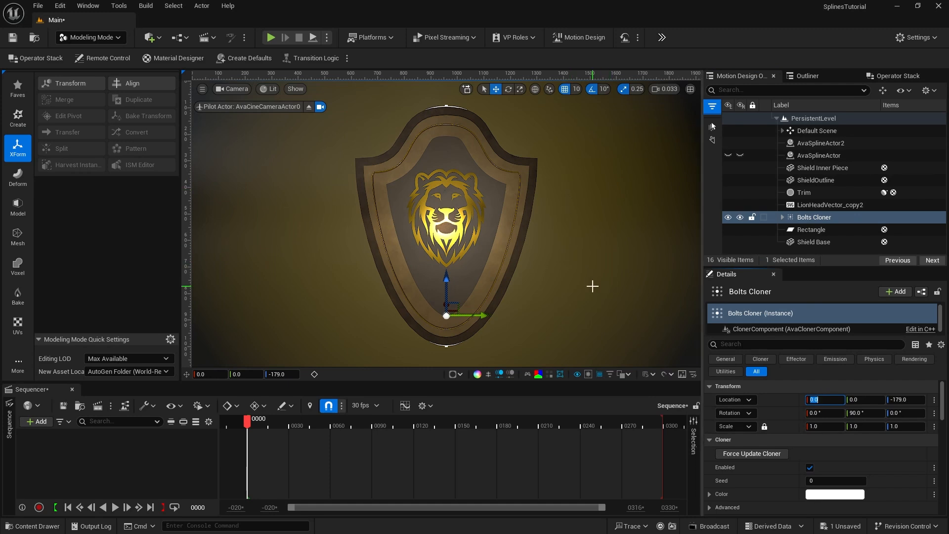
Step: Convert the Bolts Cloner to a single static mesh, saving the asset in the _GENERATED folder
scroll(814, 431, down, 10)
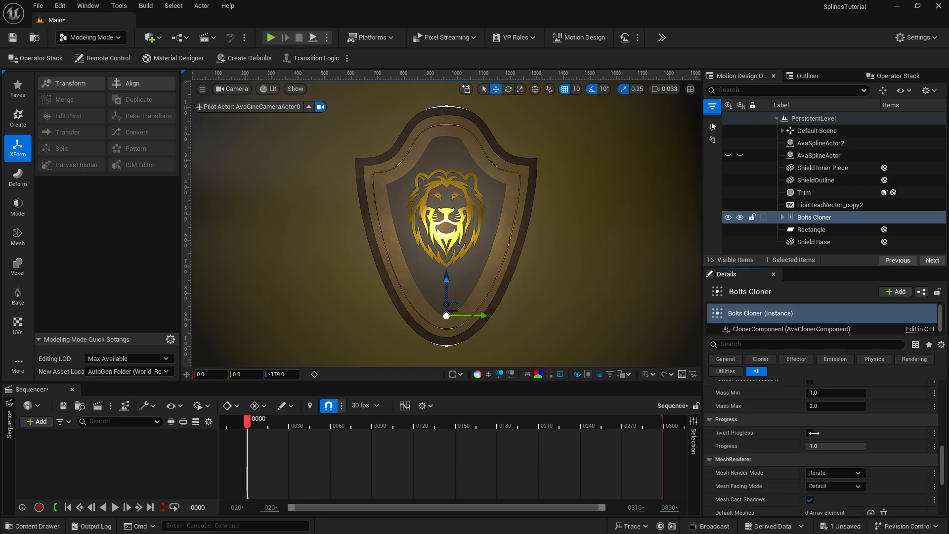
scroll(814, 433, down, 5)
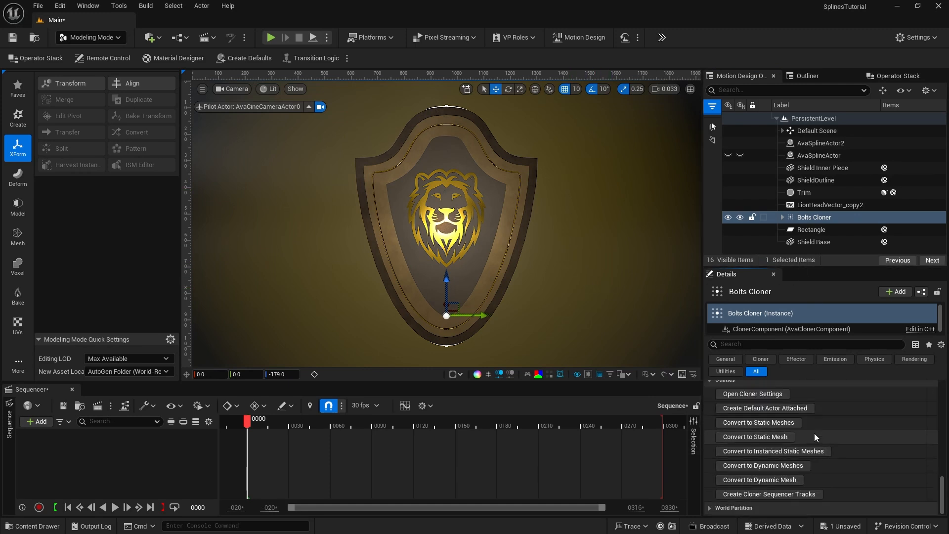
click(771, 437)
click(411, 223)
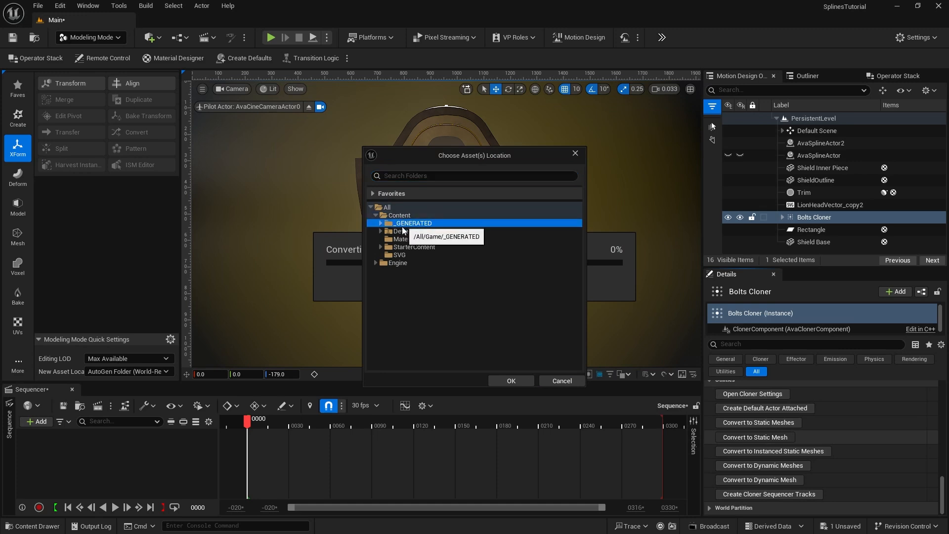
click(518, 379)
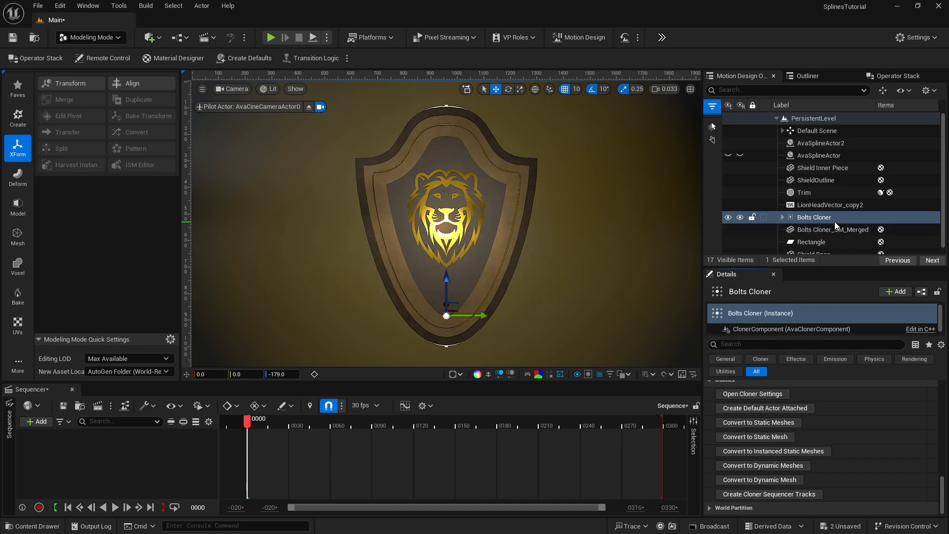
Step: Hide the original Bolts Cloner and set the X location of Bolts Cloner_SM_Merged to -3
scroll(832, 224, down, 1)
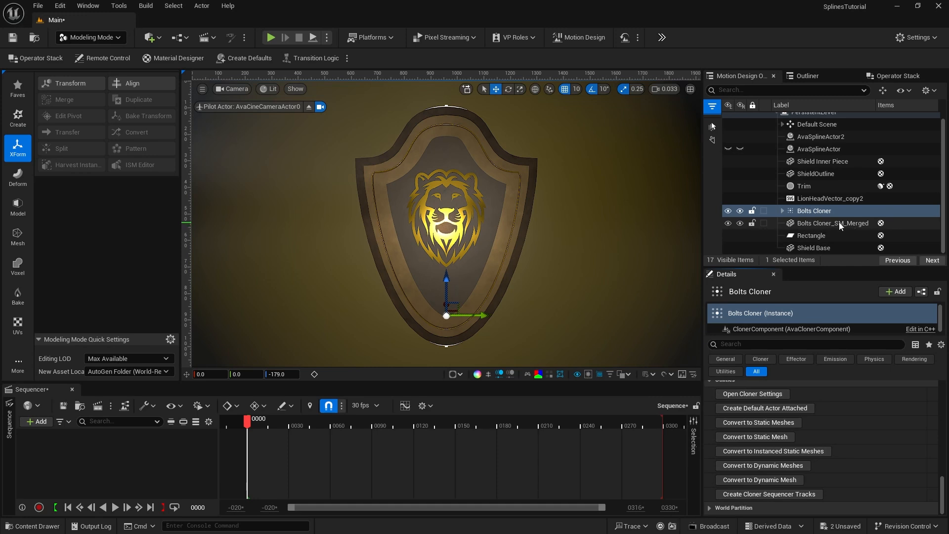
click(803, 227)
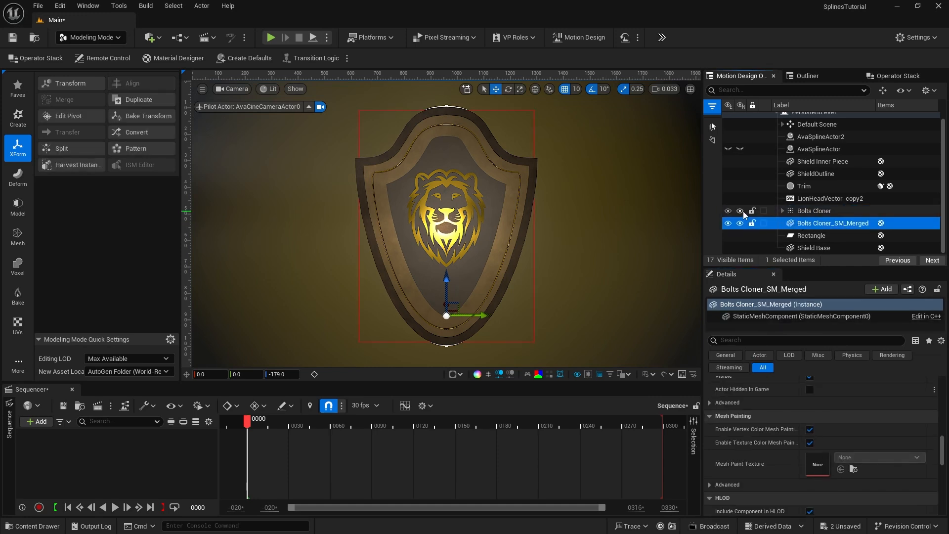
click(728, 211)
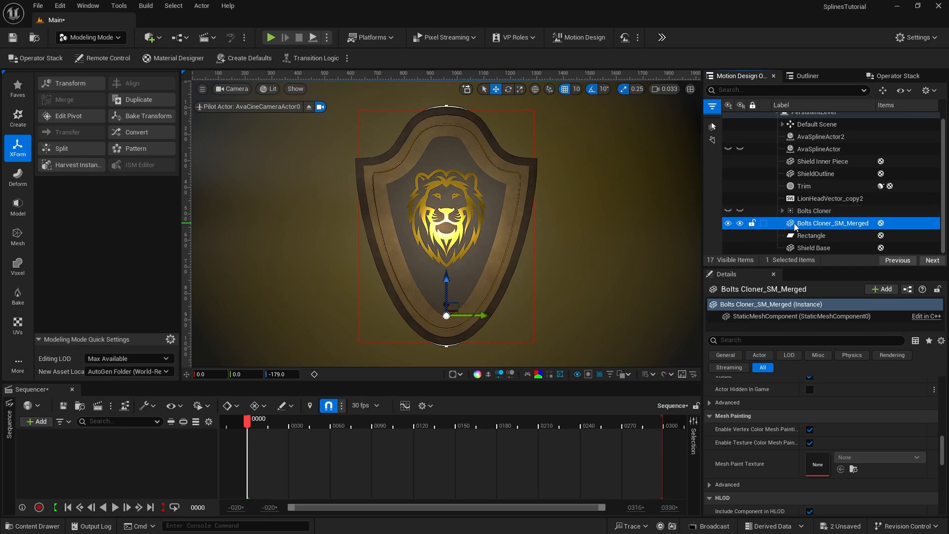
scroll(820, 410, up, 5)
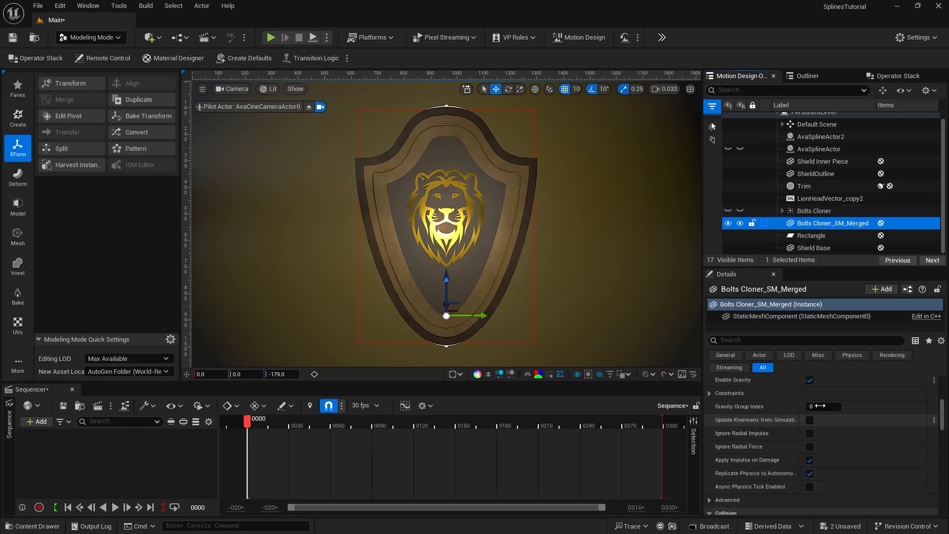
scroll(821, 408, up, 5)
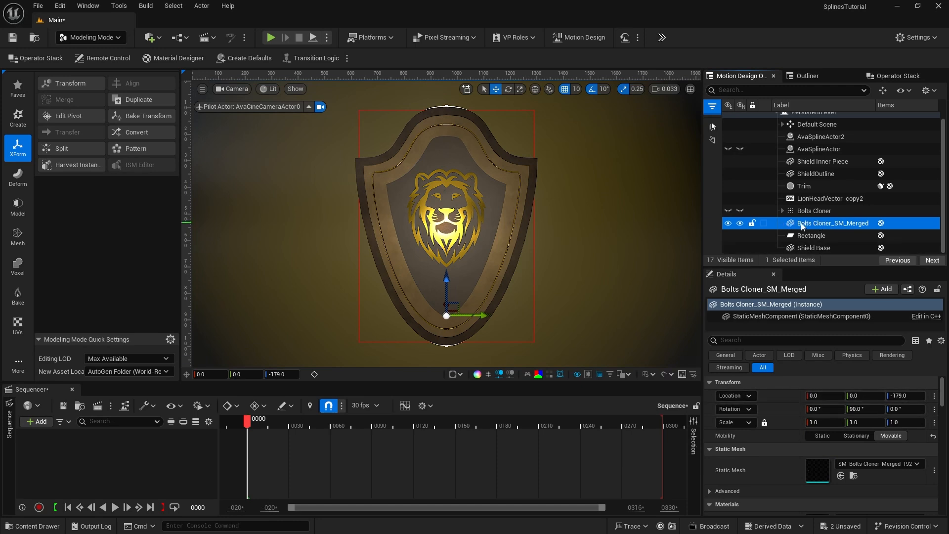
click(821, 395)
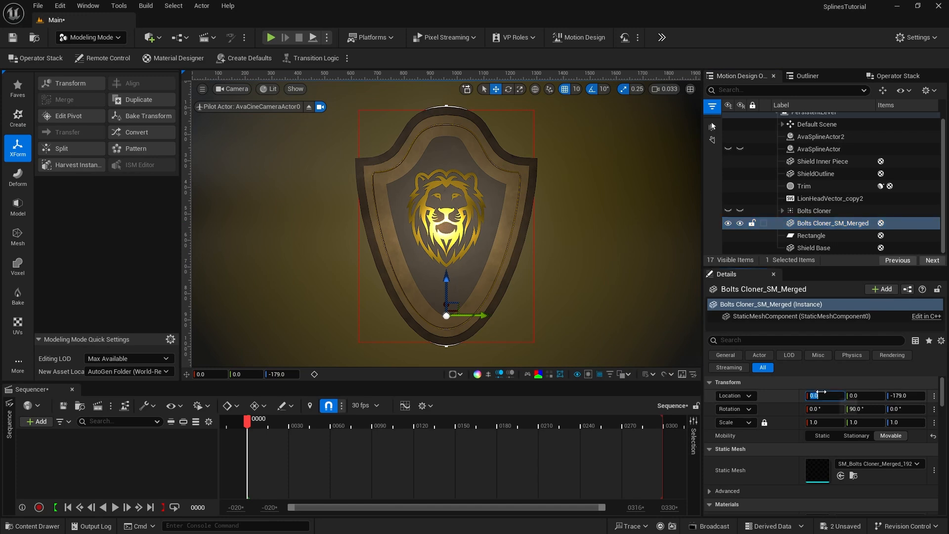
key(Return)
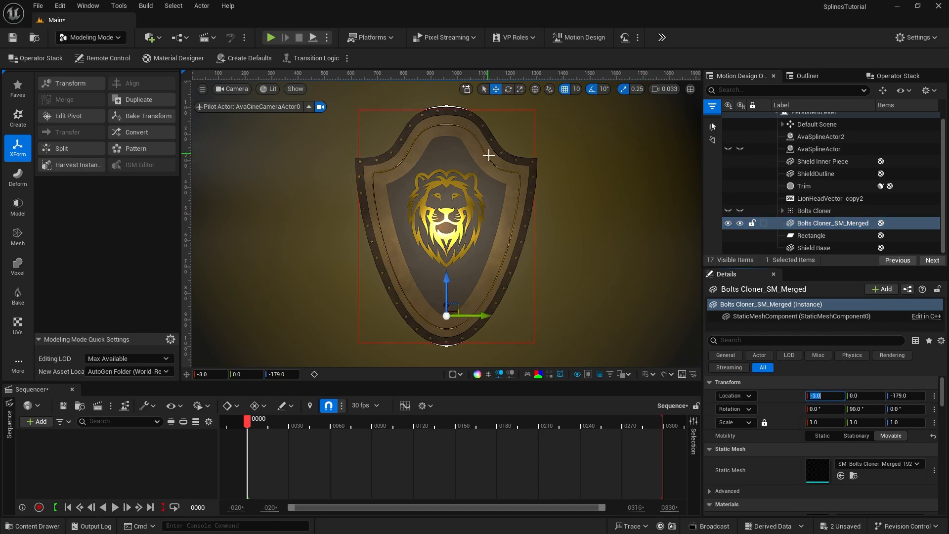
Step: Group Shield Base, the merged bolts, the lion head, Trim, ShieldOutline and Shield Inner Piece under a new null actor
click(807, 248)
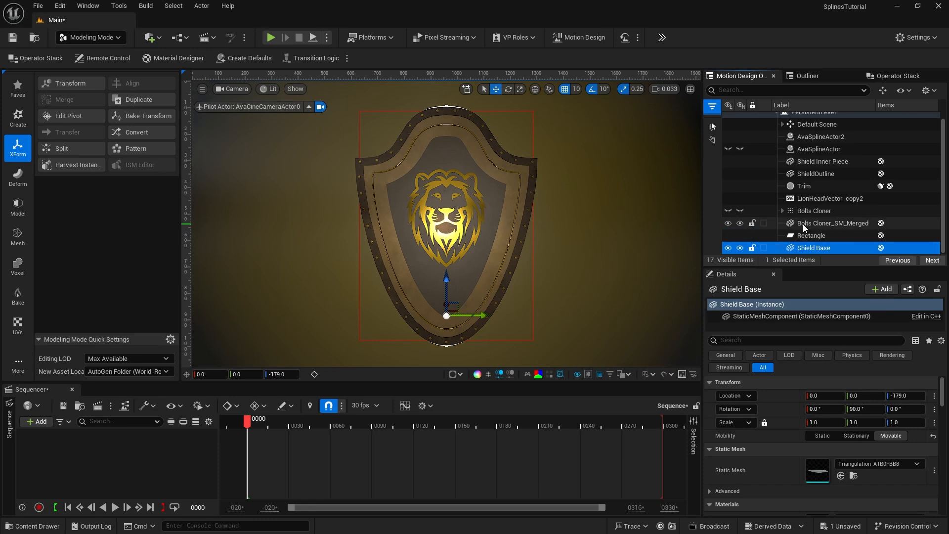
ctrl+click(803, 224)
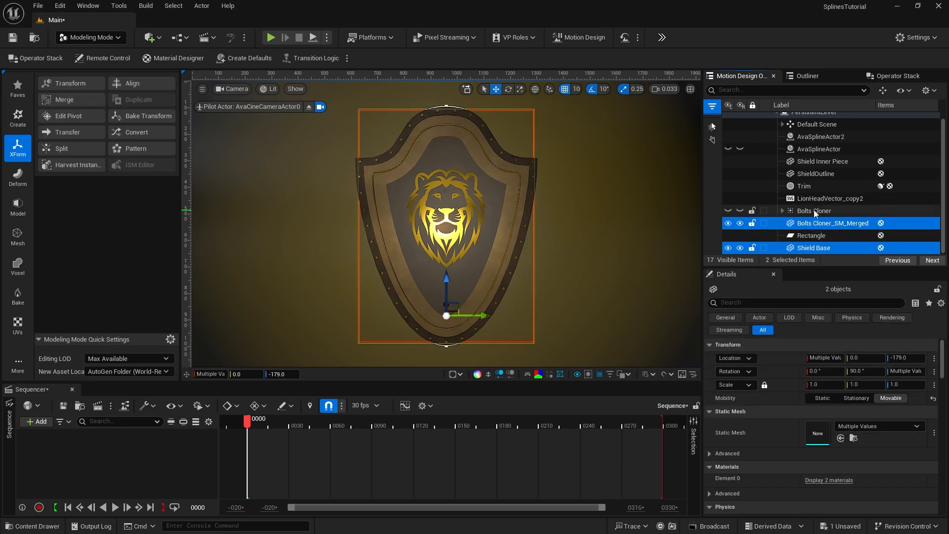
ctrl+click(801, 200)
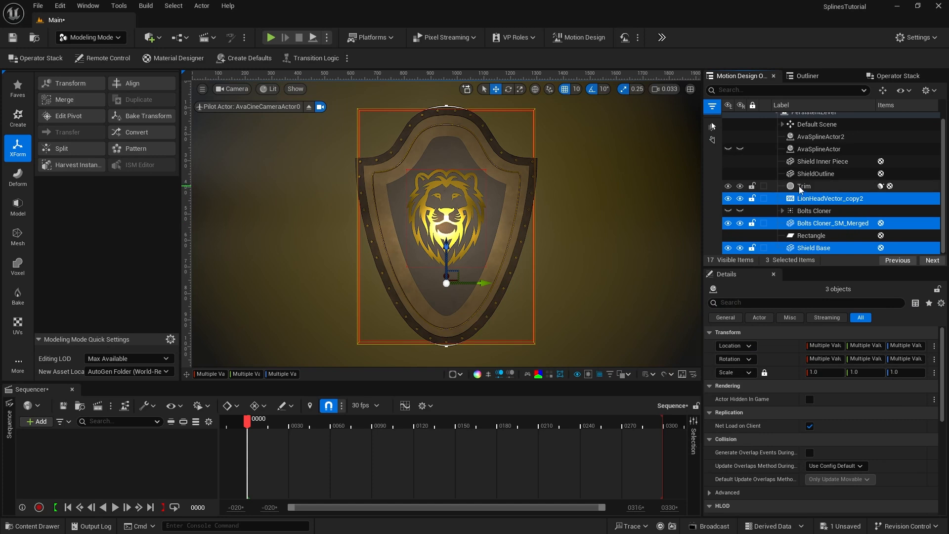
ctrl+click(801, 186)
ctrl+click(802, 173)
ctrl+click(802, 163)
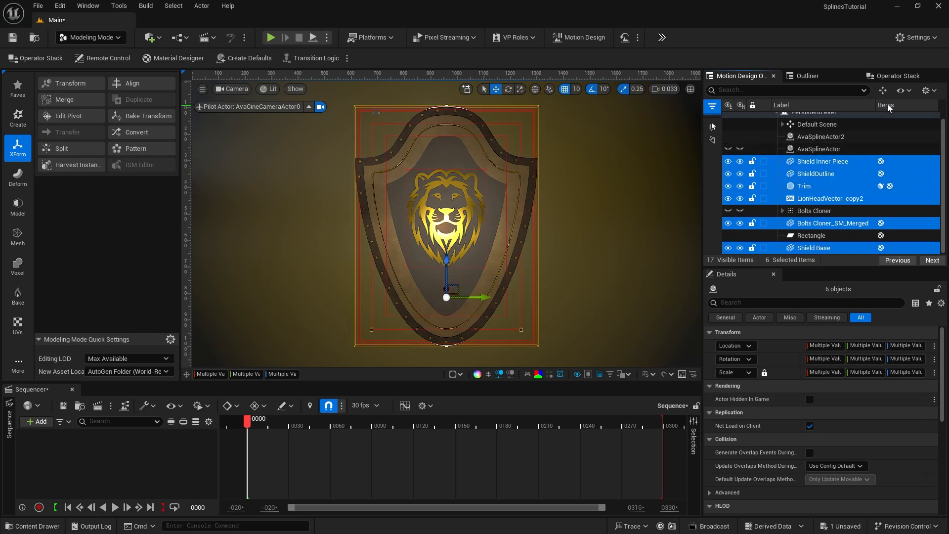
click(882, 92)
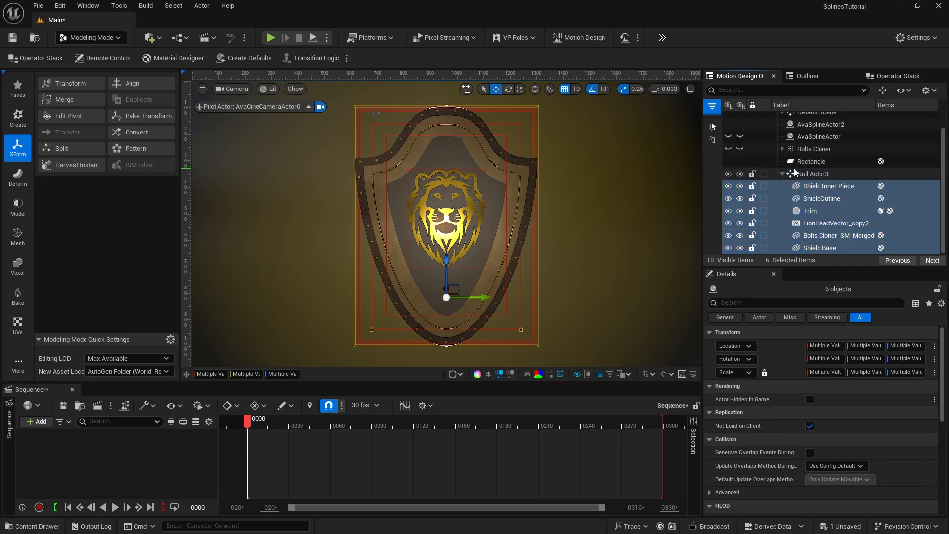
Step: Collapse the new null actor's group and rename it Shield
click(782, 174)
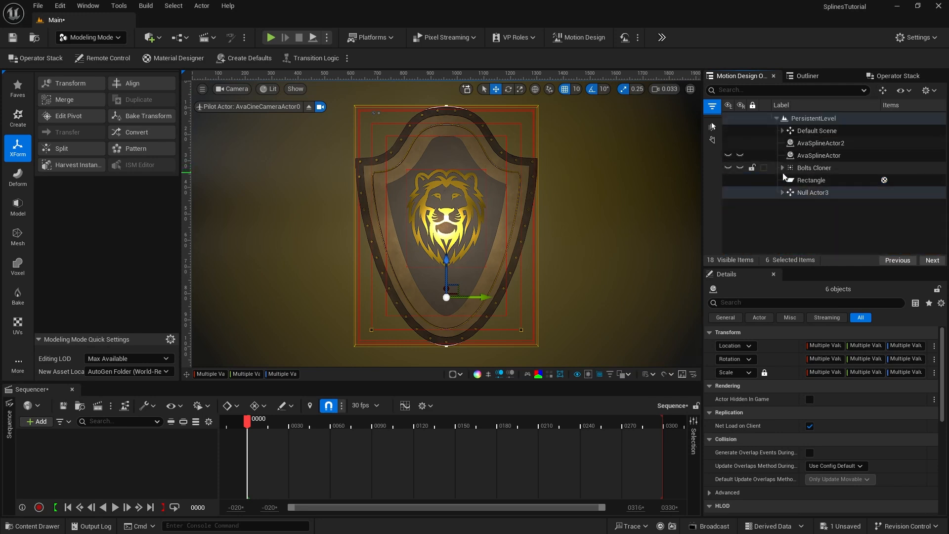
click(807, 193)
click(809, 194)
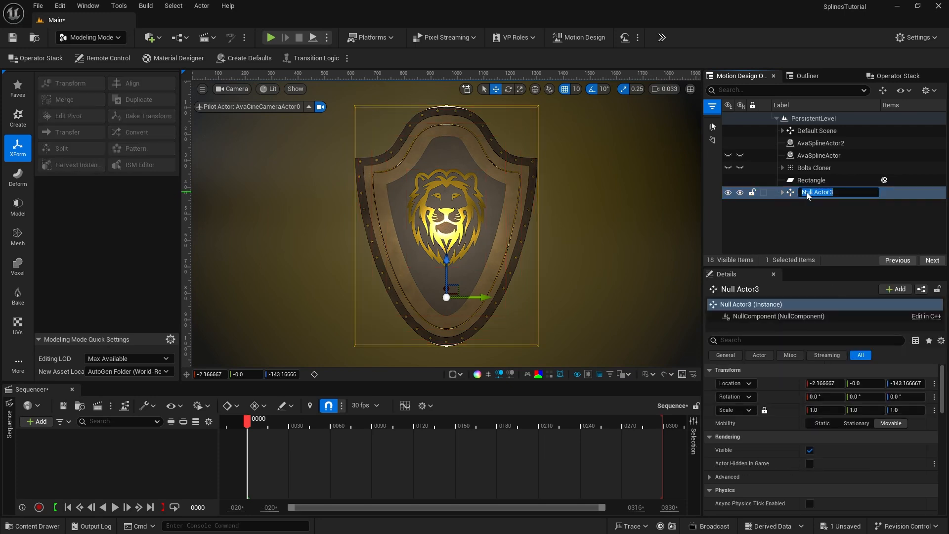
text(Shield)
key(Return)
Step: Add the Shield null actor to the Sequencer and give it a Transform track
drag(807, 193, 137, 453)
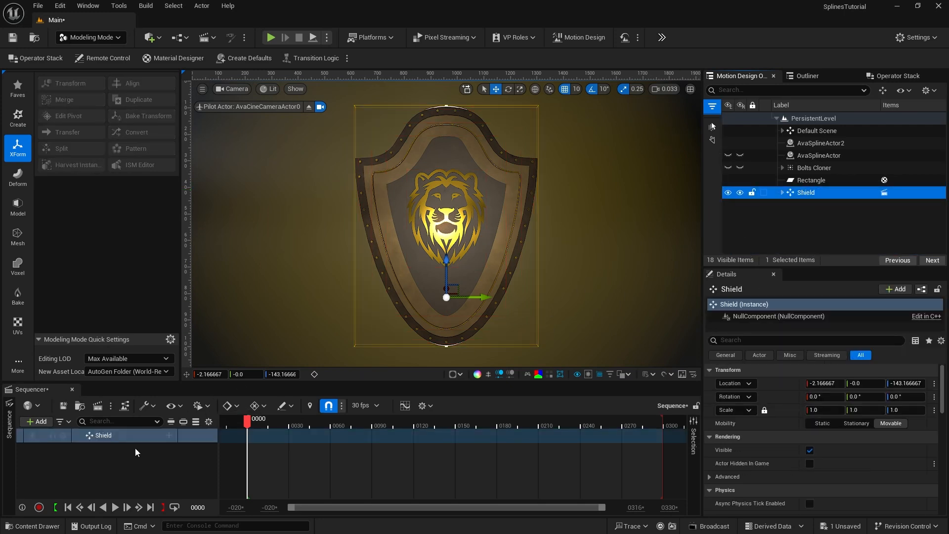
click(169, 435)
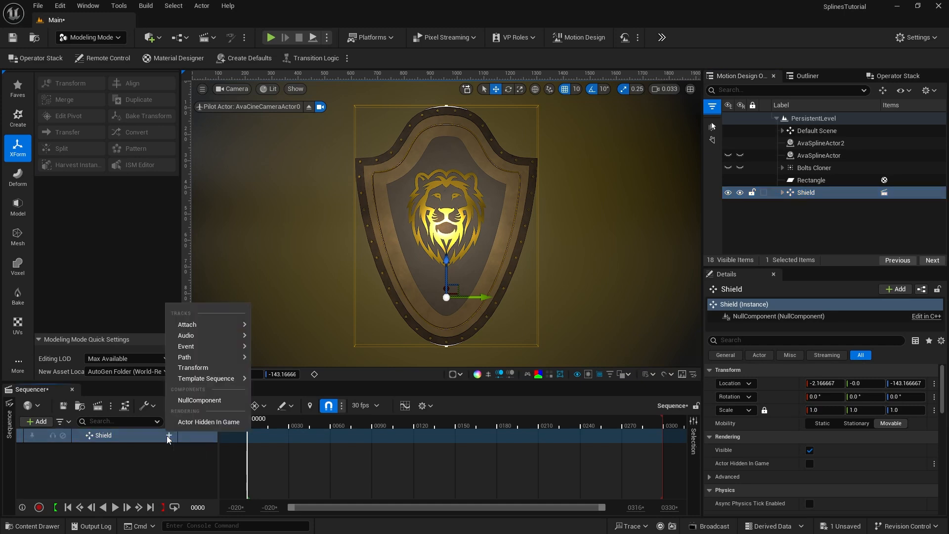
click(204, 371)
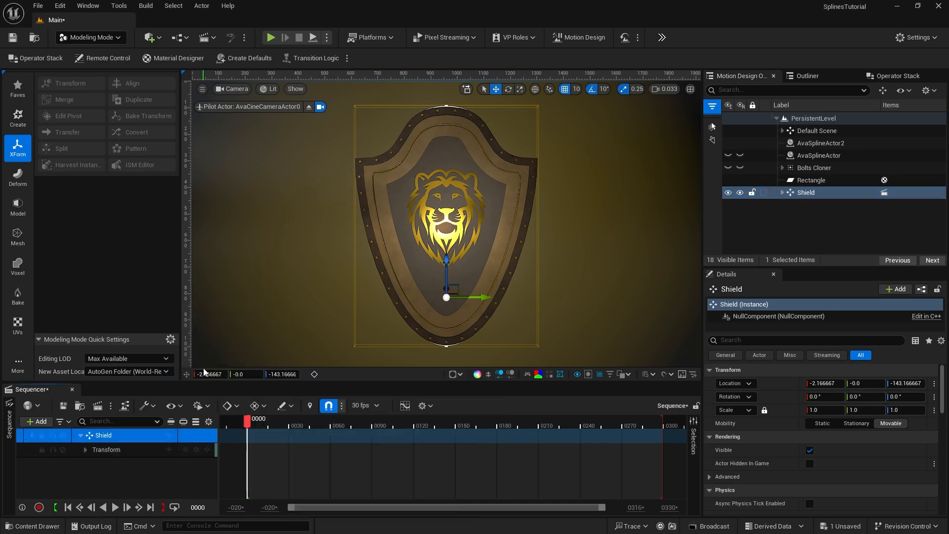
Step: Key the Shield's Yaw rotation at frame 0 and set that key's interpolation to Linear
click(86, 450)
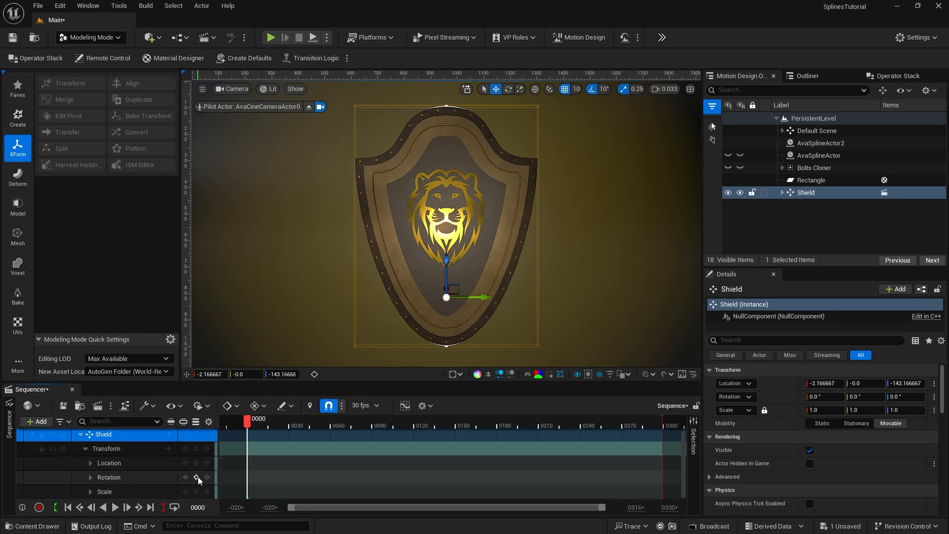
click(91, 478)
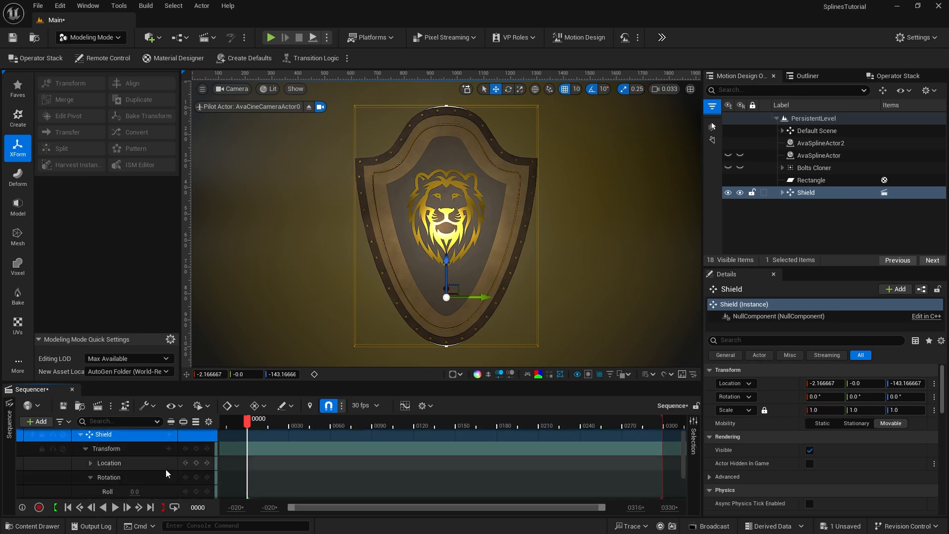
scroll(198, 475, down, 3)
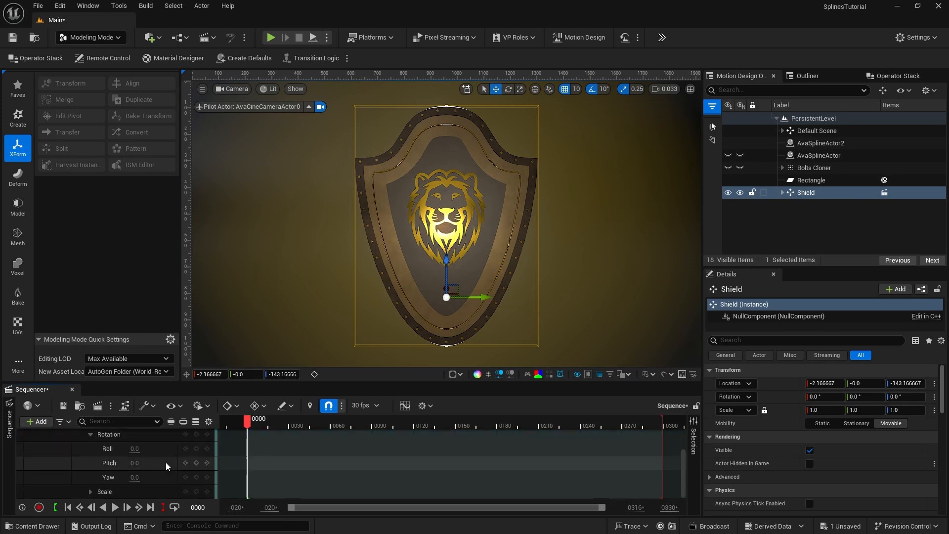
click(196, 477)
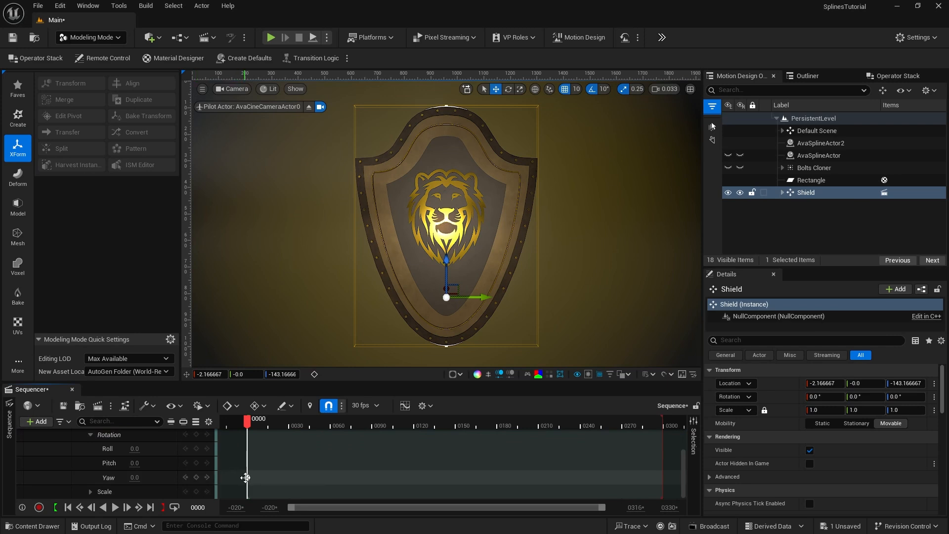
right_click(246, 478)
click(284, 403)
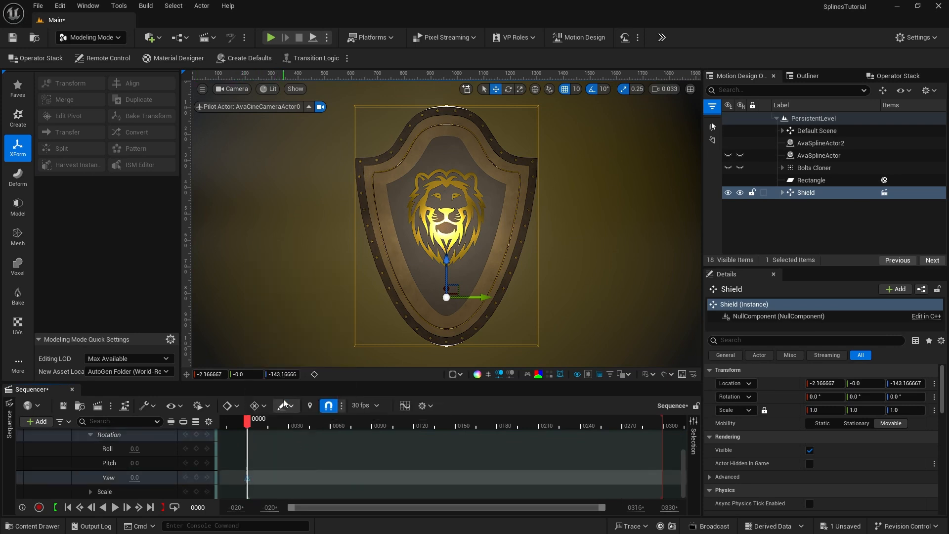
Step: Key the Shield's Yaw rotation at 360 on frame 299 and play the animation
click(151, 508)
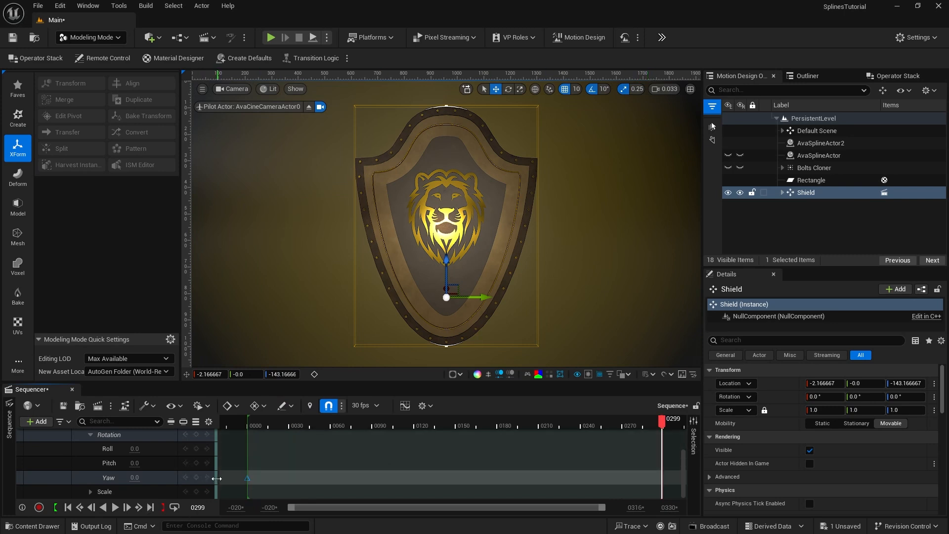
click(135, 478)
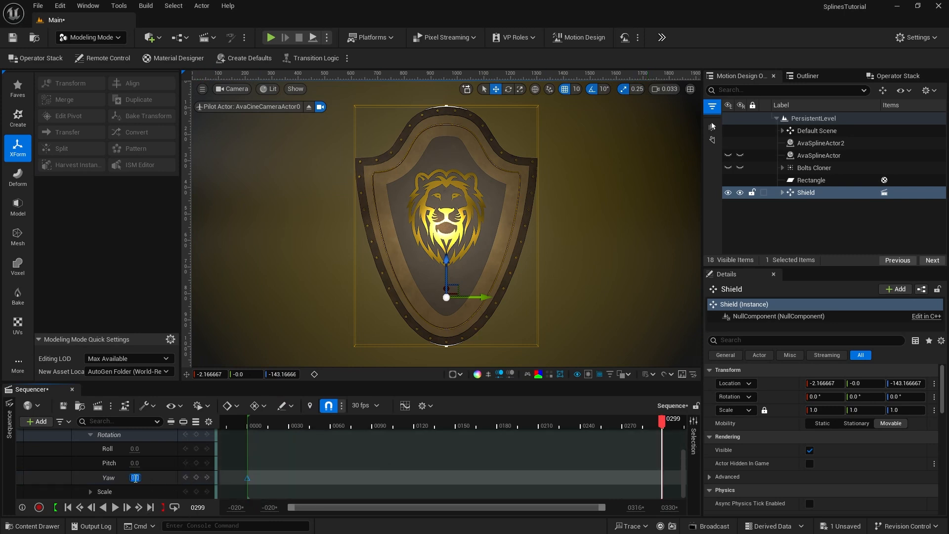
text(360)
key(Return)
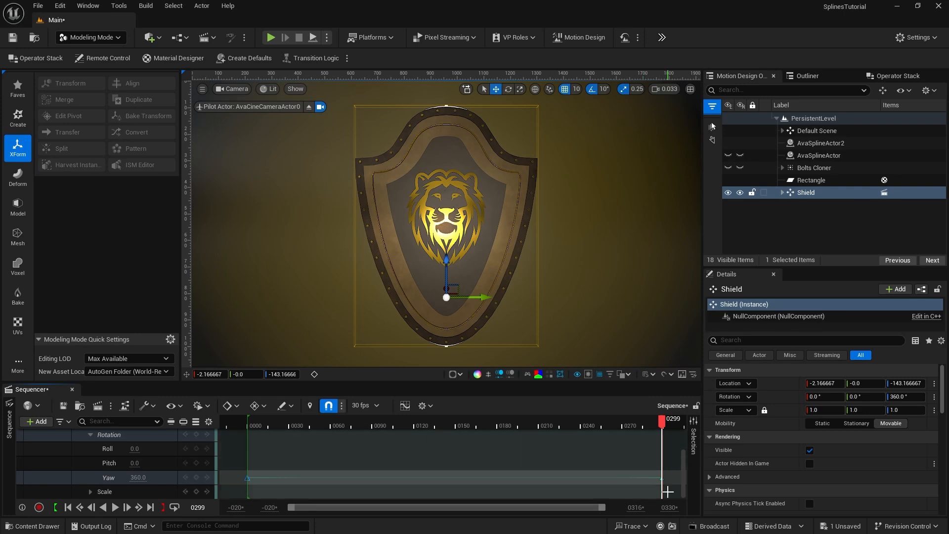
click(114, 509)
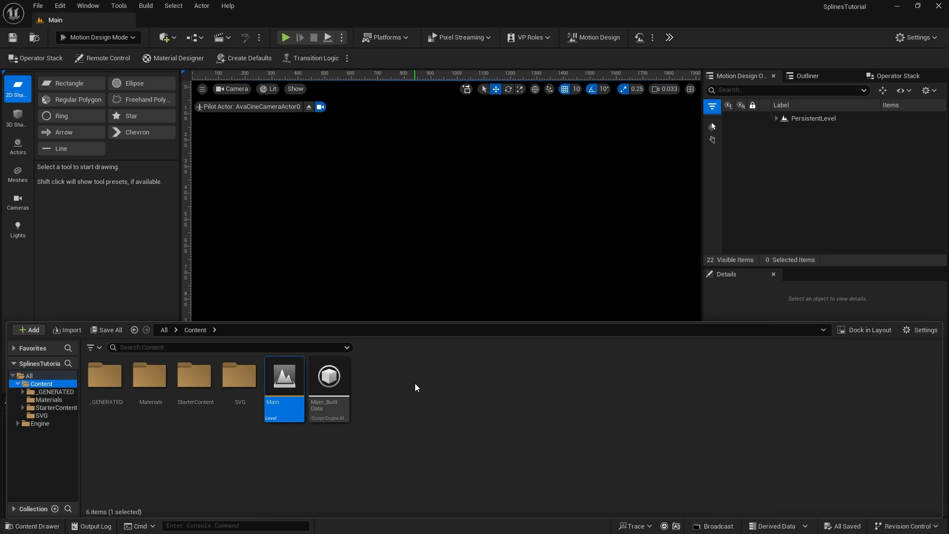
Step: In File Explorer, create a Materials2 folder inside SplinesTutorial's Content folder, and open that folder in Unreal's content browser
key(alt+Tab)
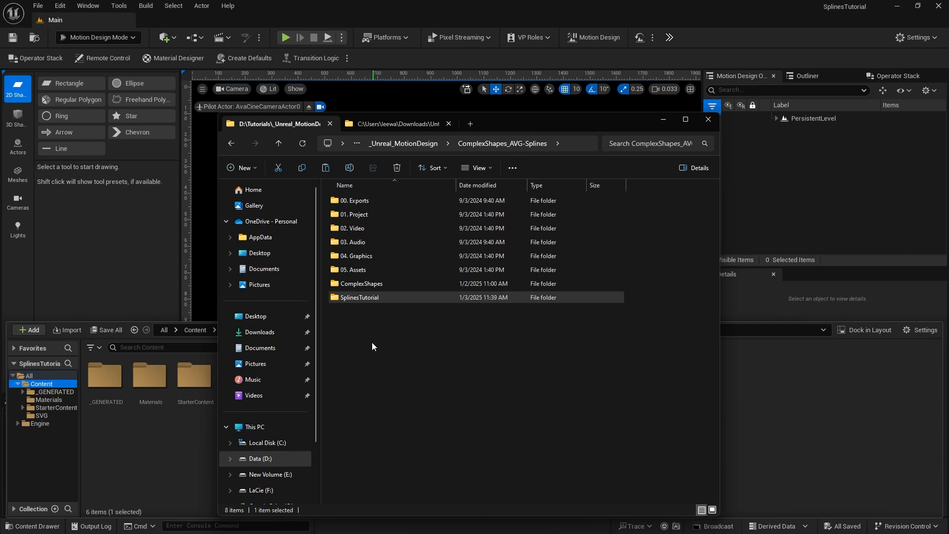
double_click(336, 298)
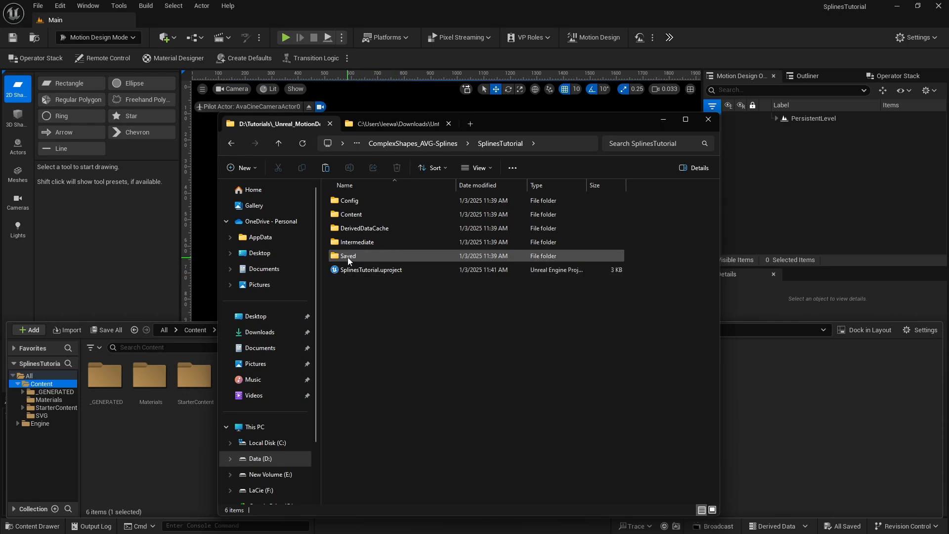
double_click(338, 217)
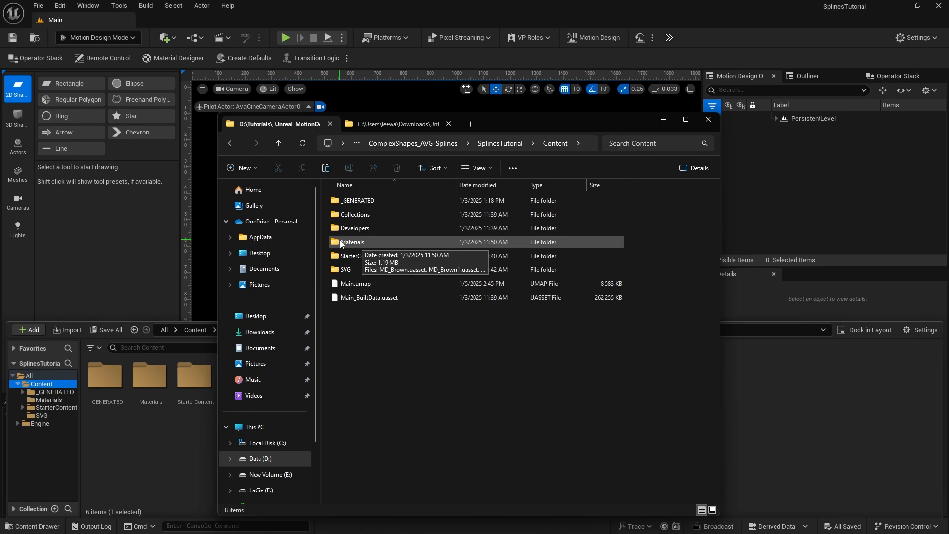
right_click(360, 334)
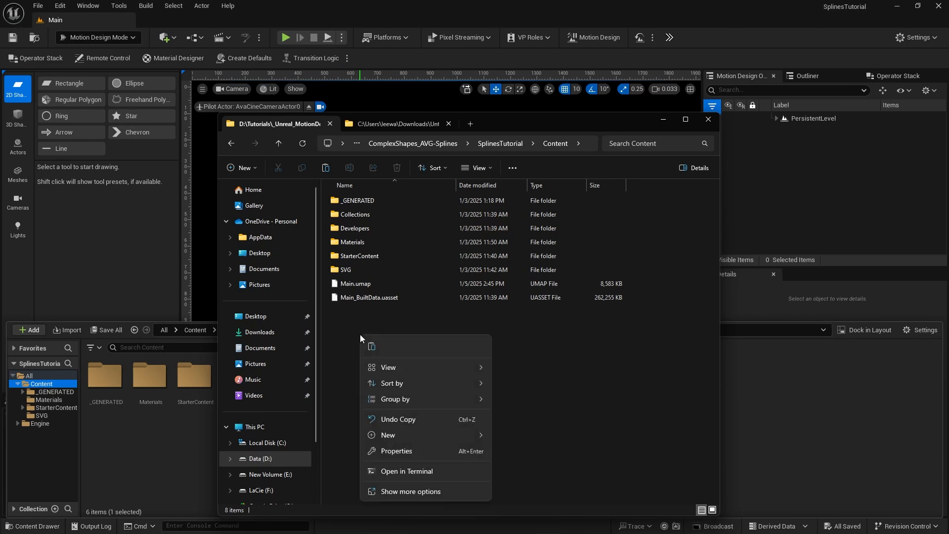
mouse_move(390, 435)
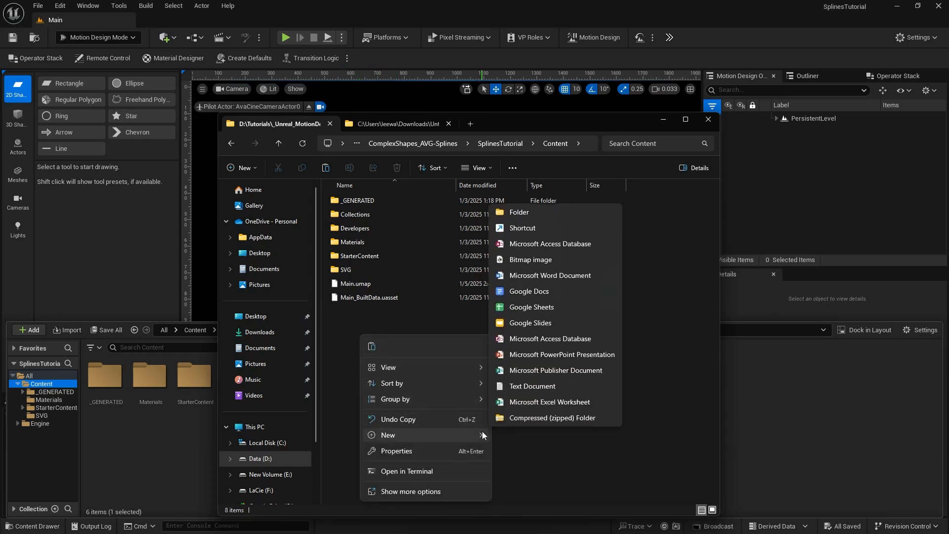
click(520, 216)
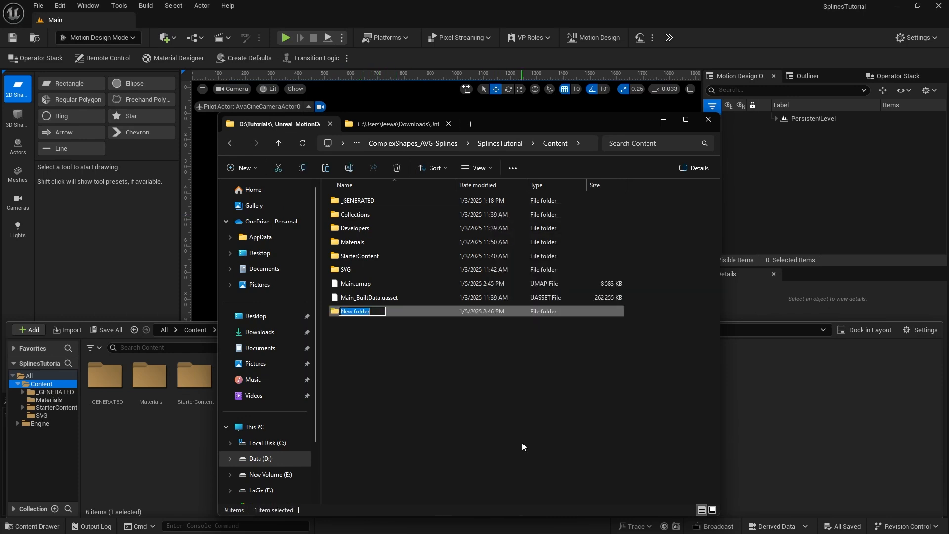
text(Materials2)
key(Return)
click(106, 438)
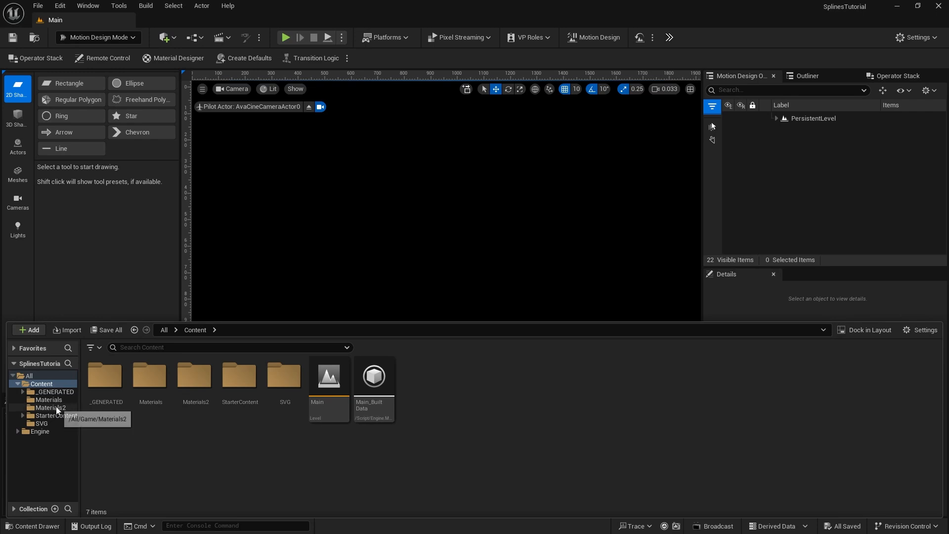
click(30, 409)
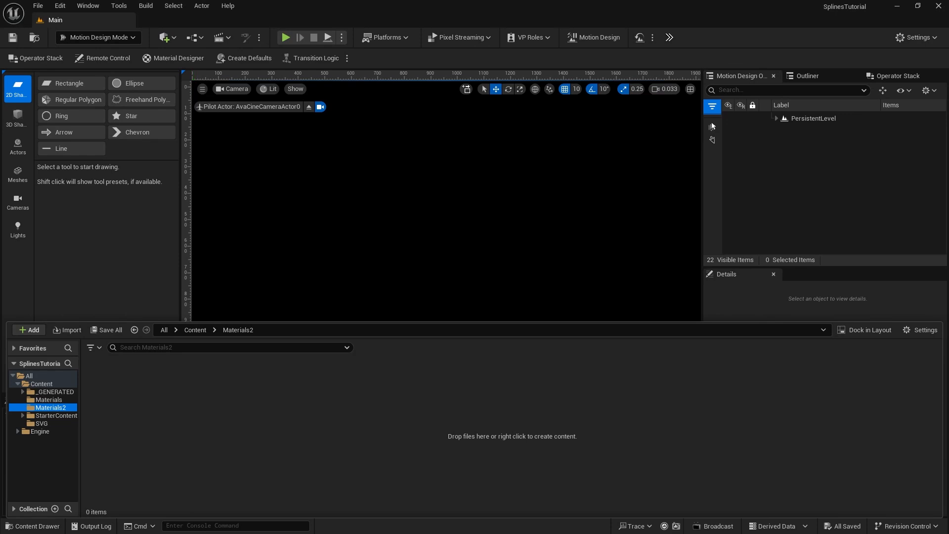
Step: In File Explorer, copy all the MD material .uasset files from Downloads\Untitled into the project's Materials2 folder
key(alt+Tab)
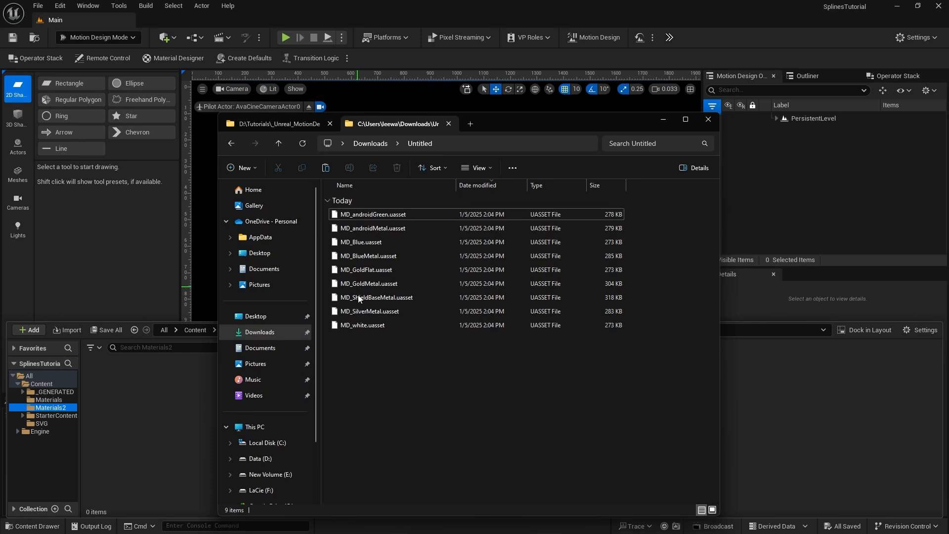
key(ctrl+a)
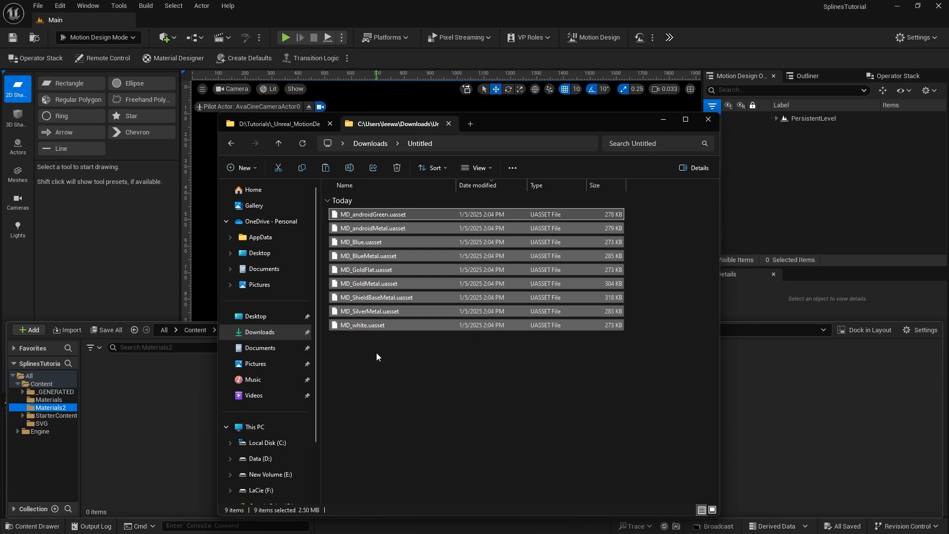
click(273, 125)
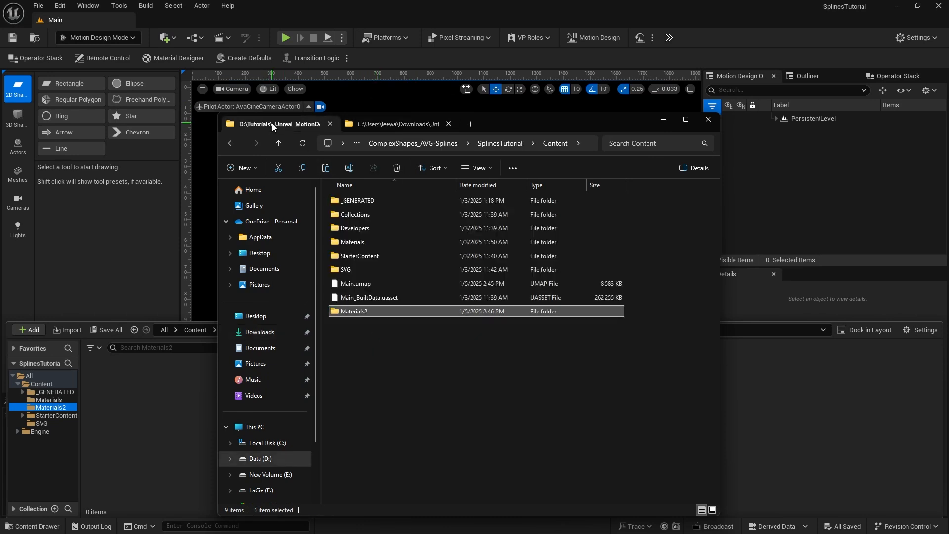
double_click(335, 314)
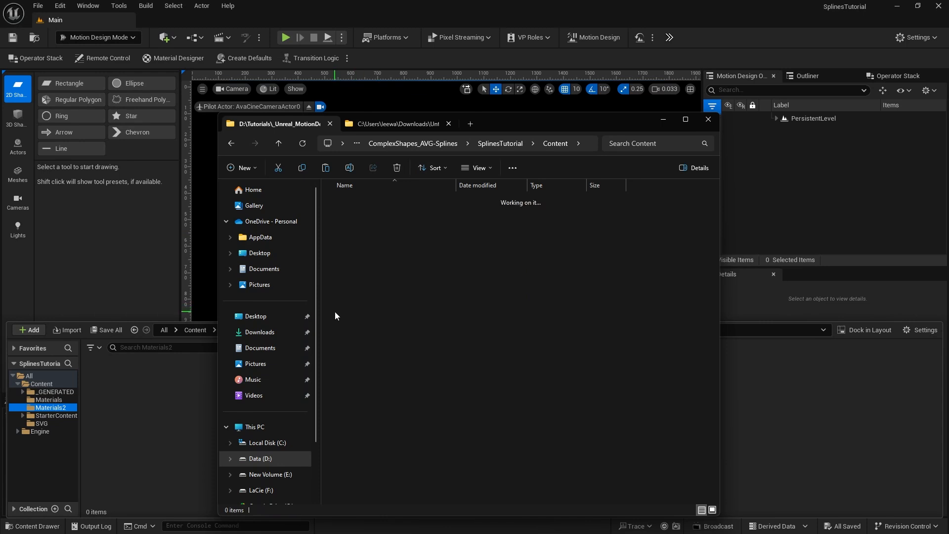
key(ctrl+v)
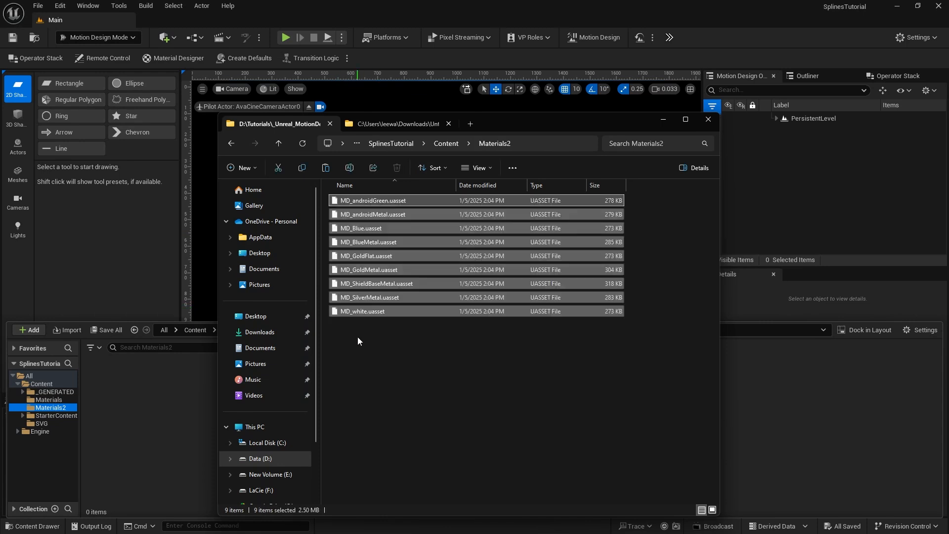
Step: Bring all the copied MD material files into the Materials2 folder in Unreal's content browser and close File Explorer
click(368, 337)
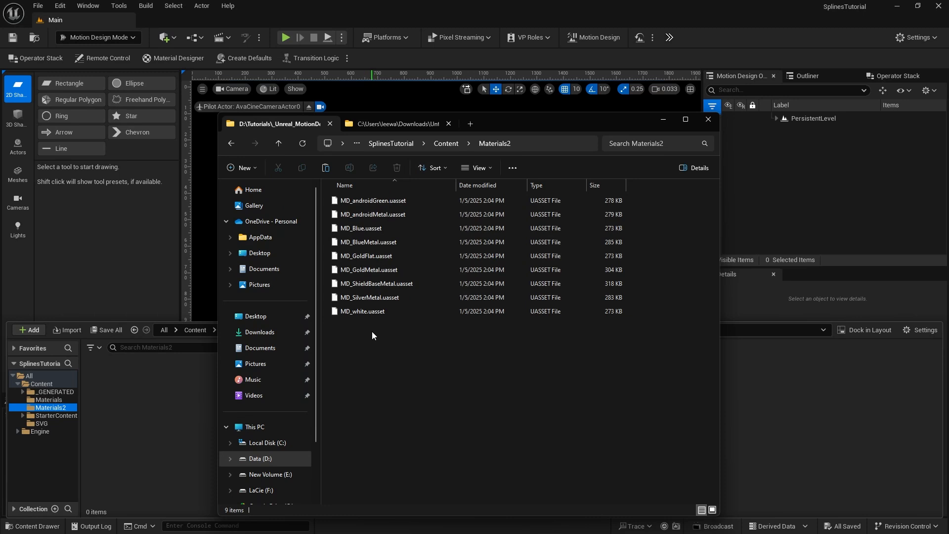
drag(372, 335, 354, 196)
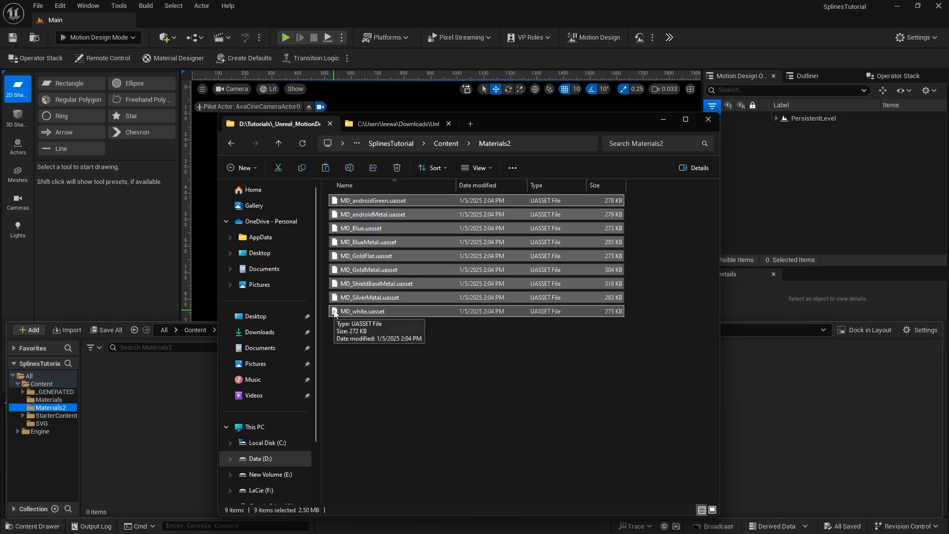
drag(334, 313, 195, 451)
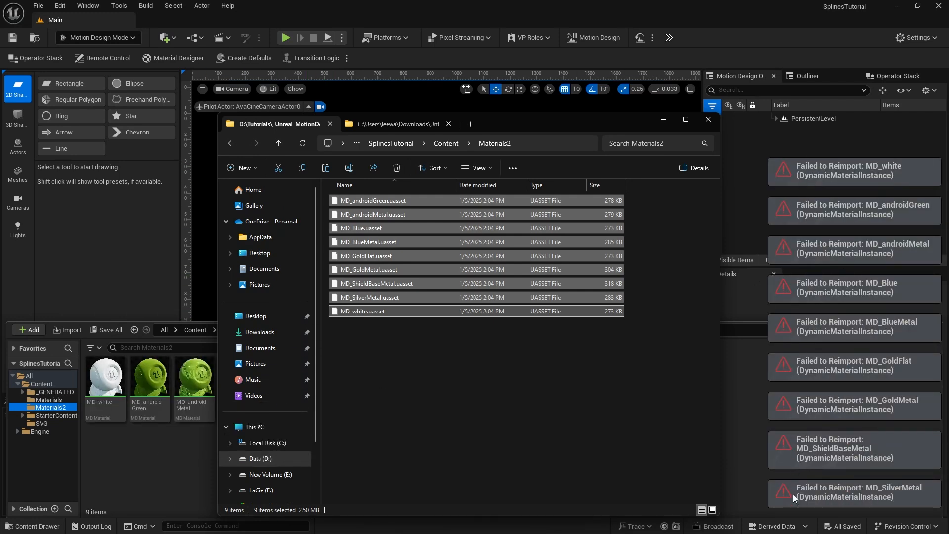
click(708, 119)
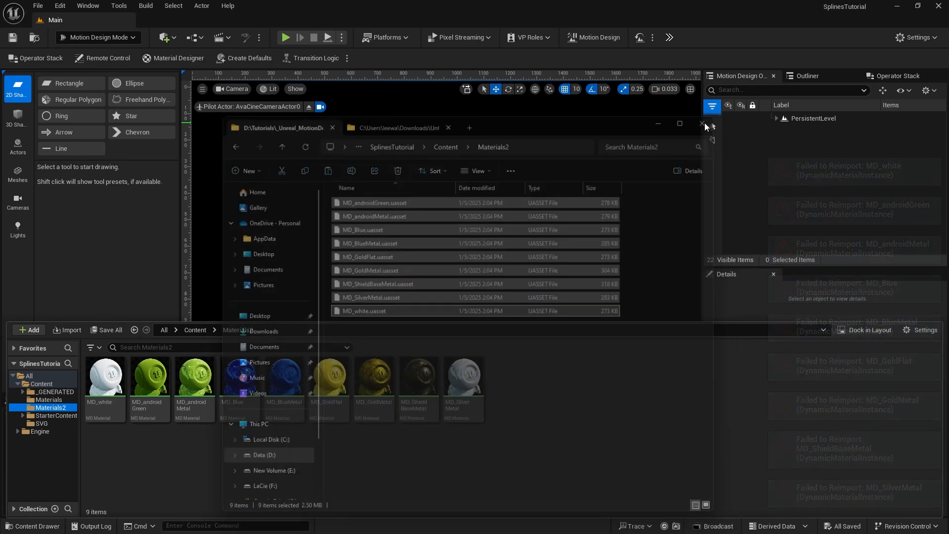